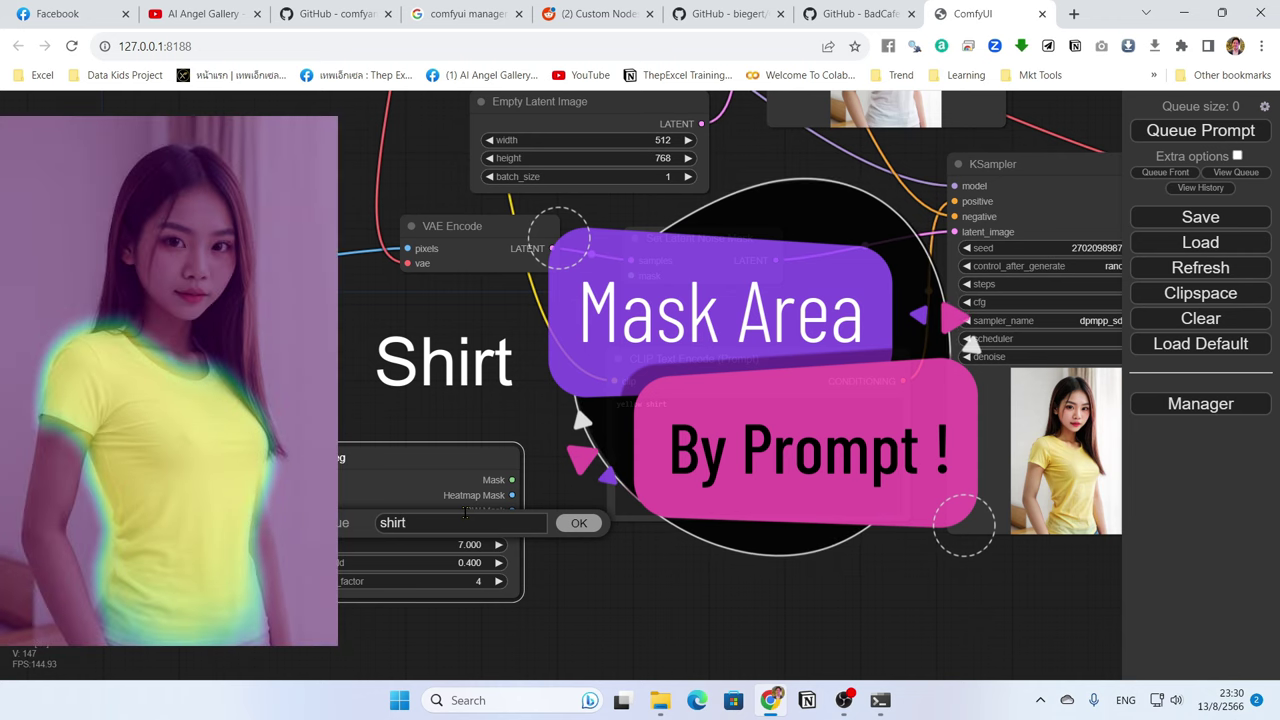
key("Return")
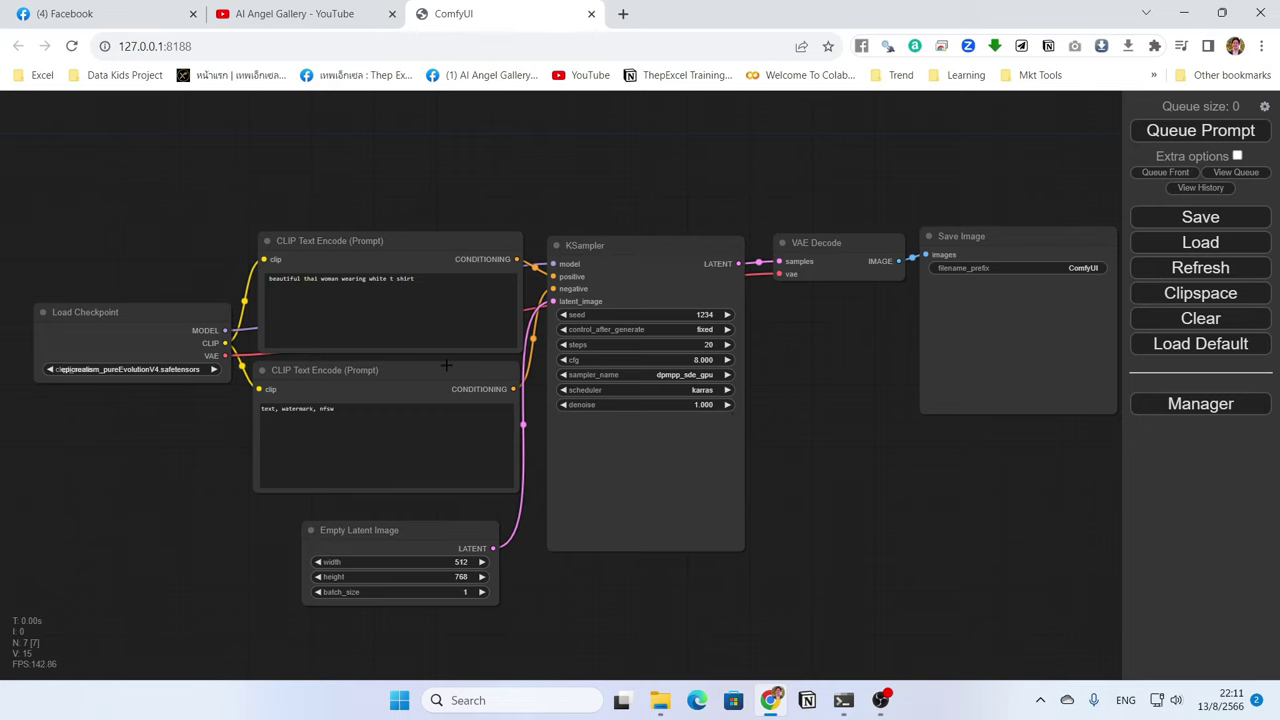
Queue the workflow to generate an image from the existing "beautiful thai woman wearing white t shirt" prompt.
scroll(204, 257, "up", 3)
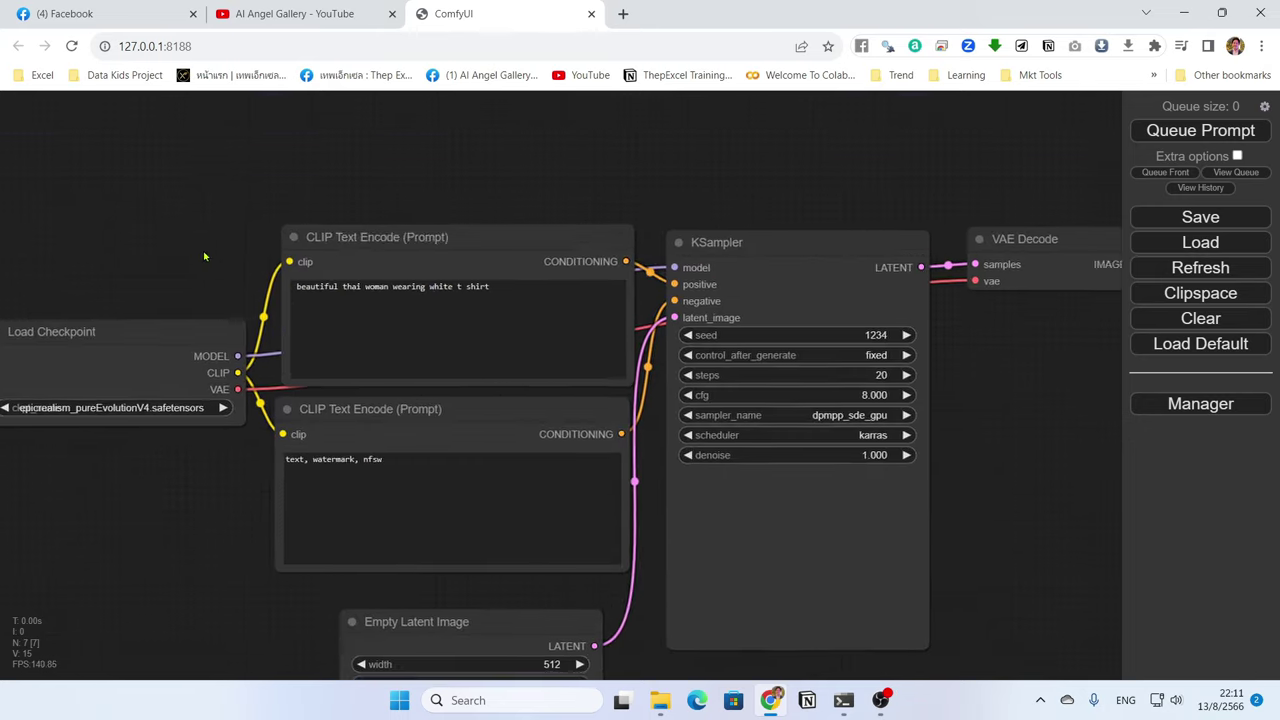
left_click_drag(204, 257, 298, 195)
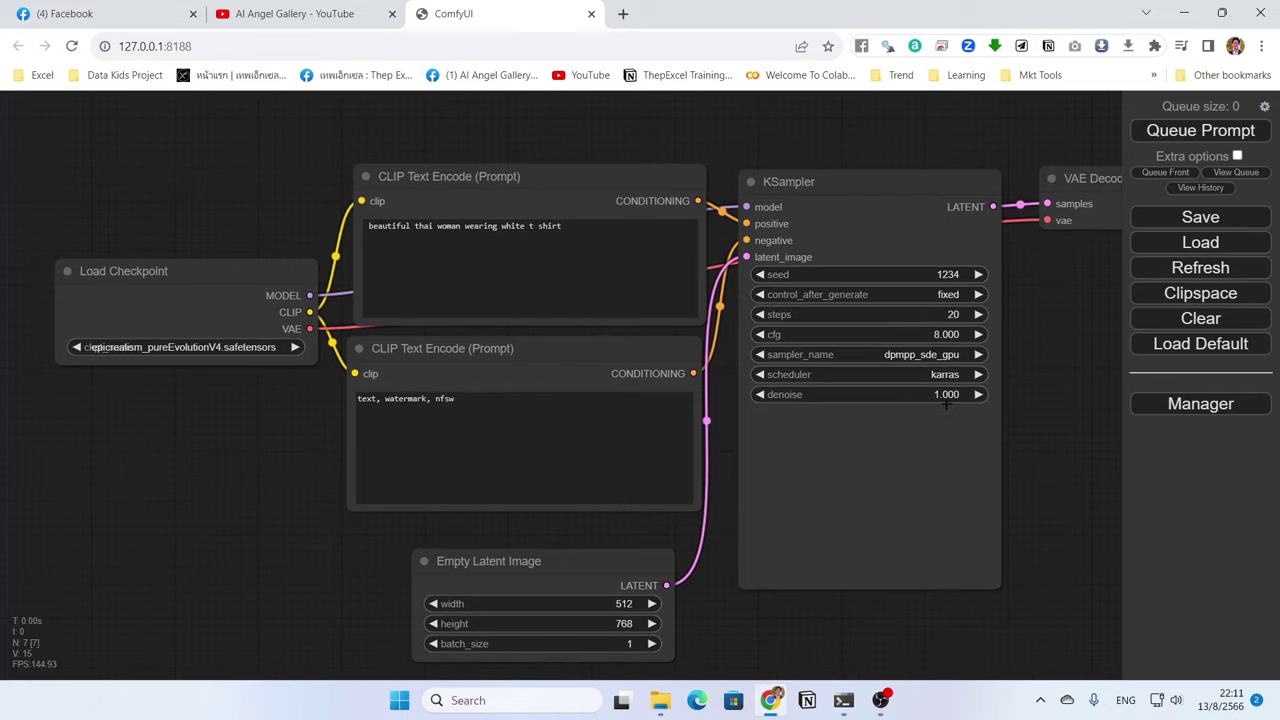
left_click_drag(1040, 412, 803, 386)
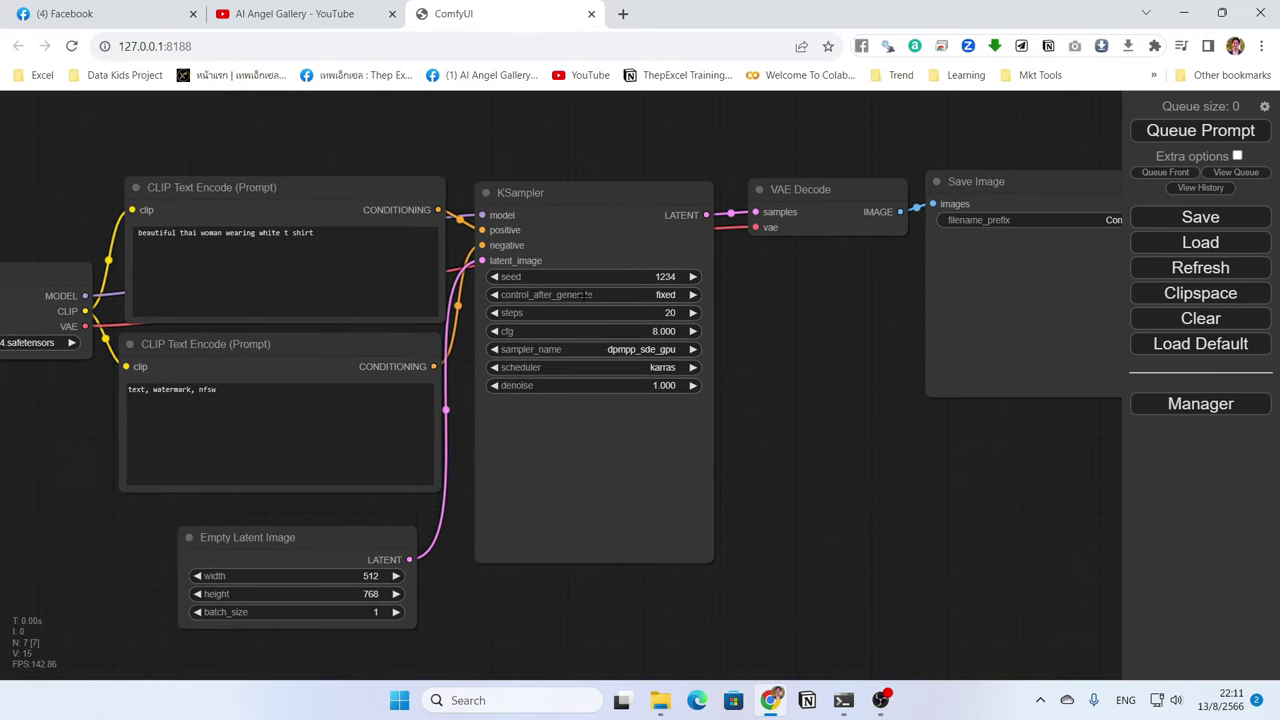
left_click(1155, 136)
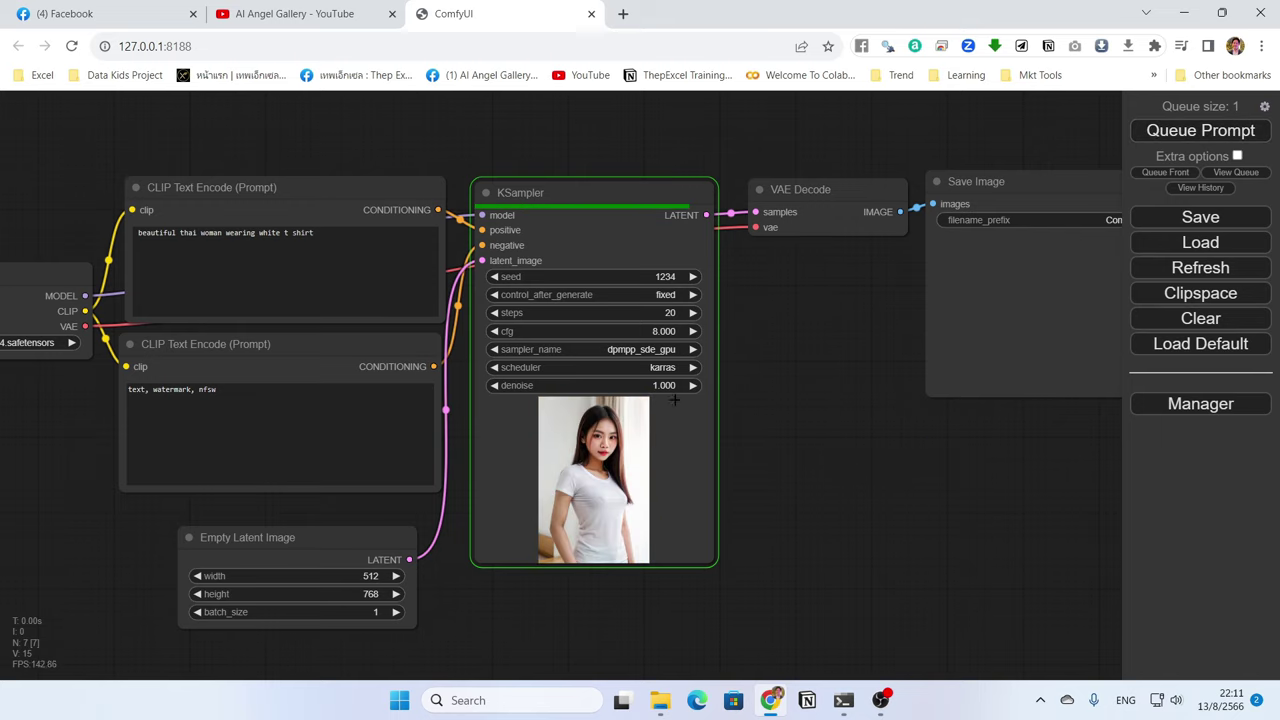
left_click_drag(74, 453, 233, 430)
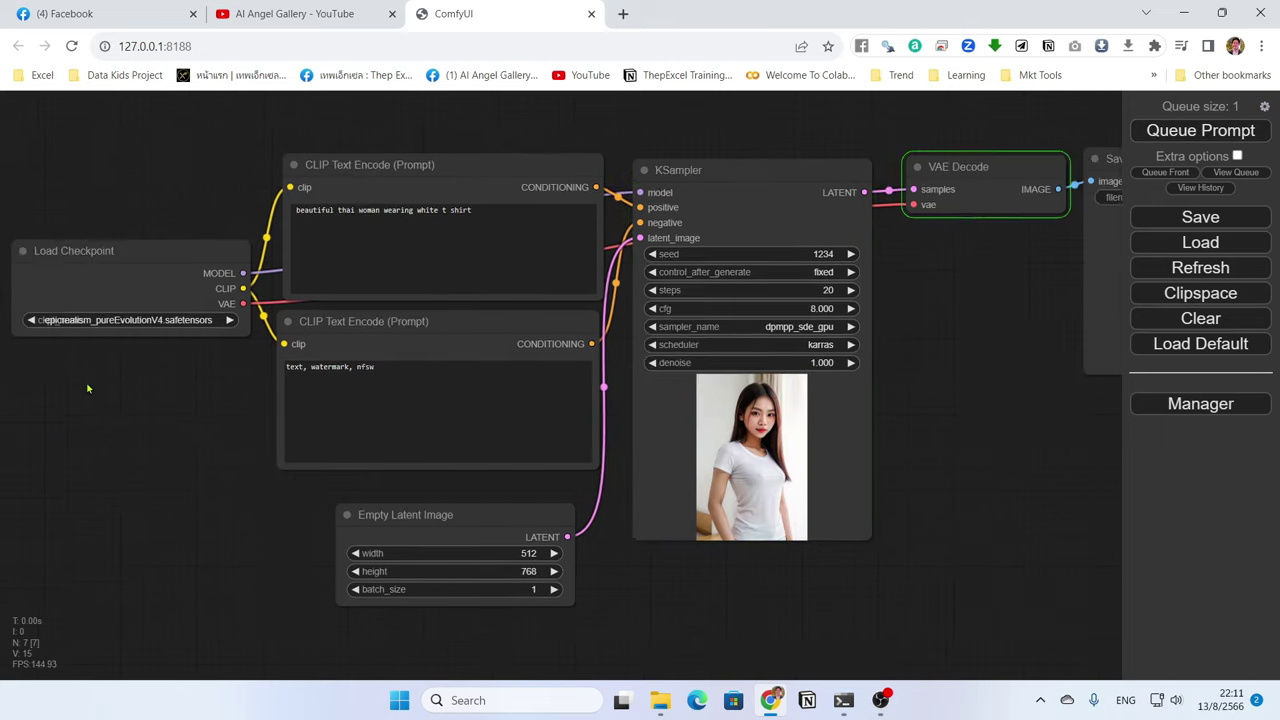
left_click_drag(986, 426, 678, 449)
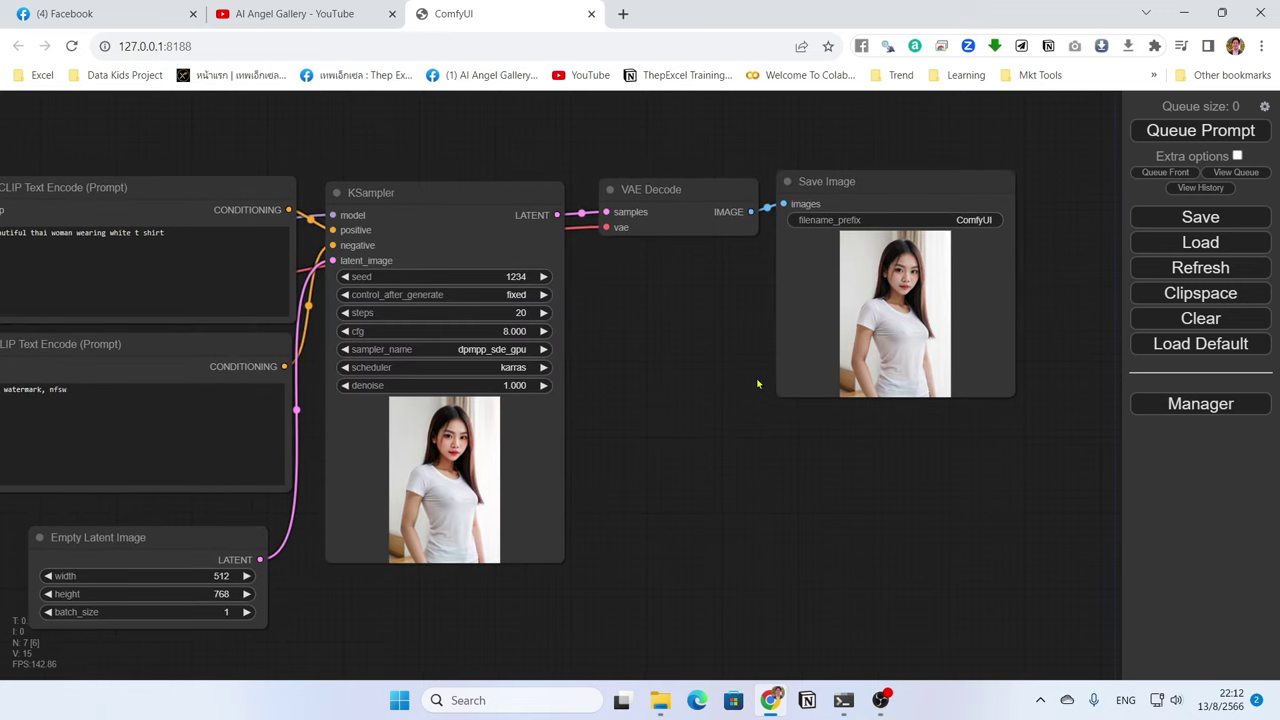
Open the Save Image node's result at full size in its own browser tab, inspect it, and close that tab.
right_click(906, 337)
left_click(927, 298)
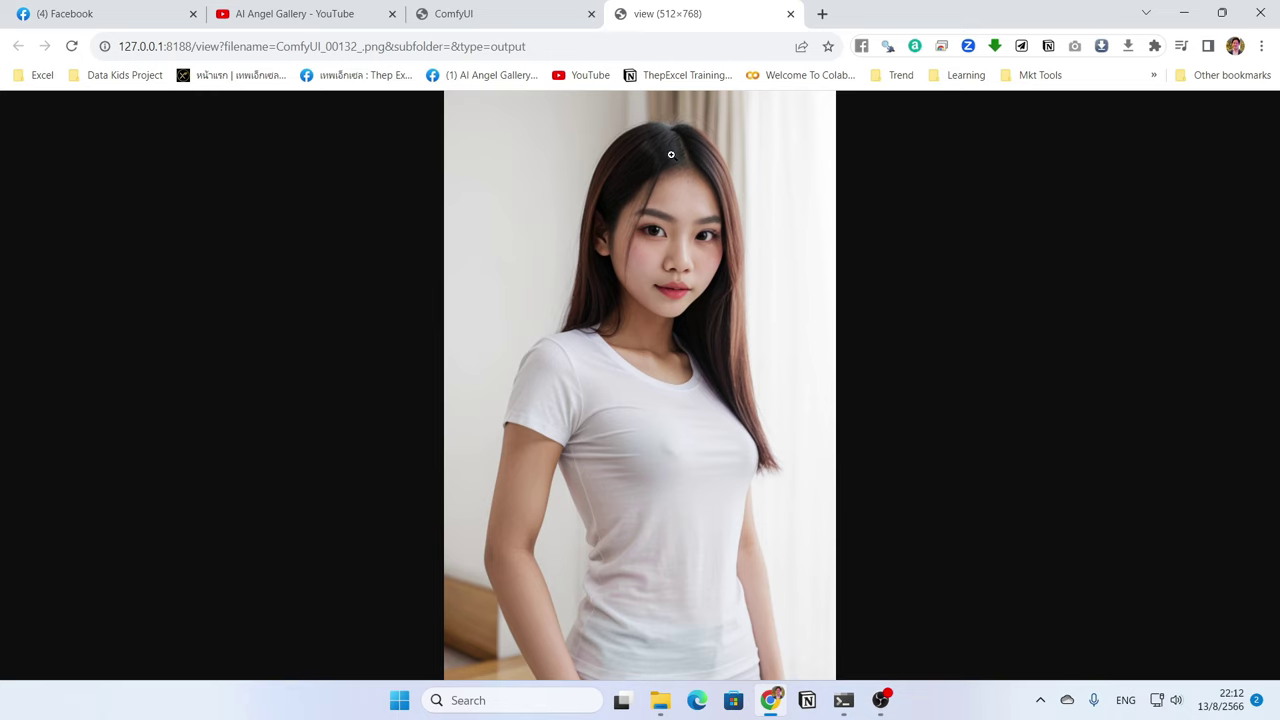
left_click(790, 18)
Append ", blond hair" to the positive prompt and generate a new image with the same seed.
left_click_drag(654, 371, 840, 373)
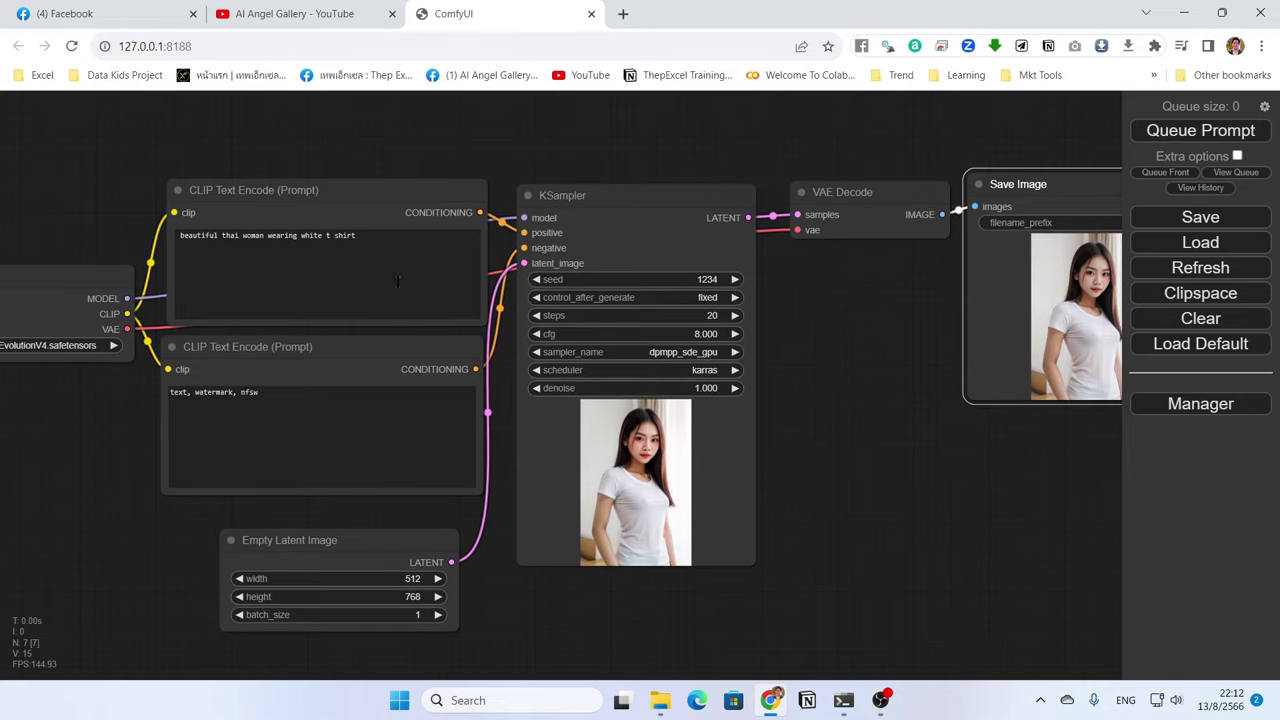
left_click(381, 255)
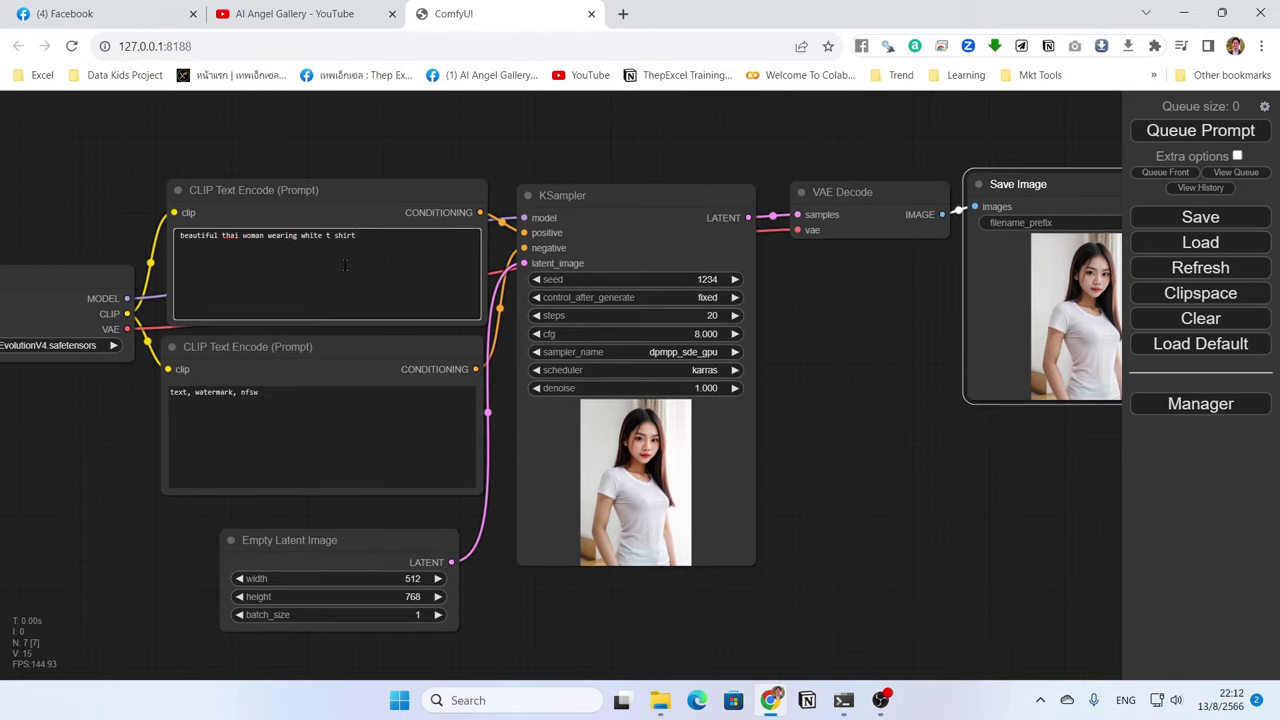
type("blond")
type(",")
left_click(1184, 137)
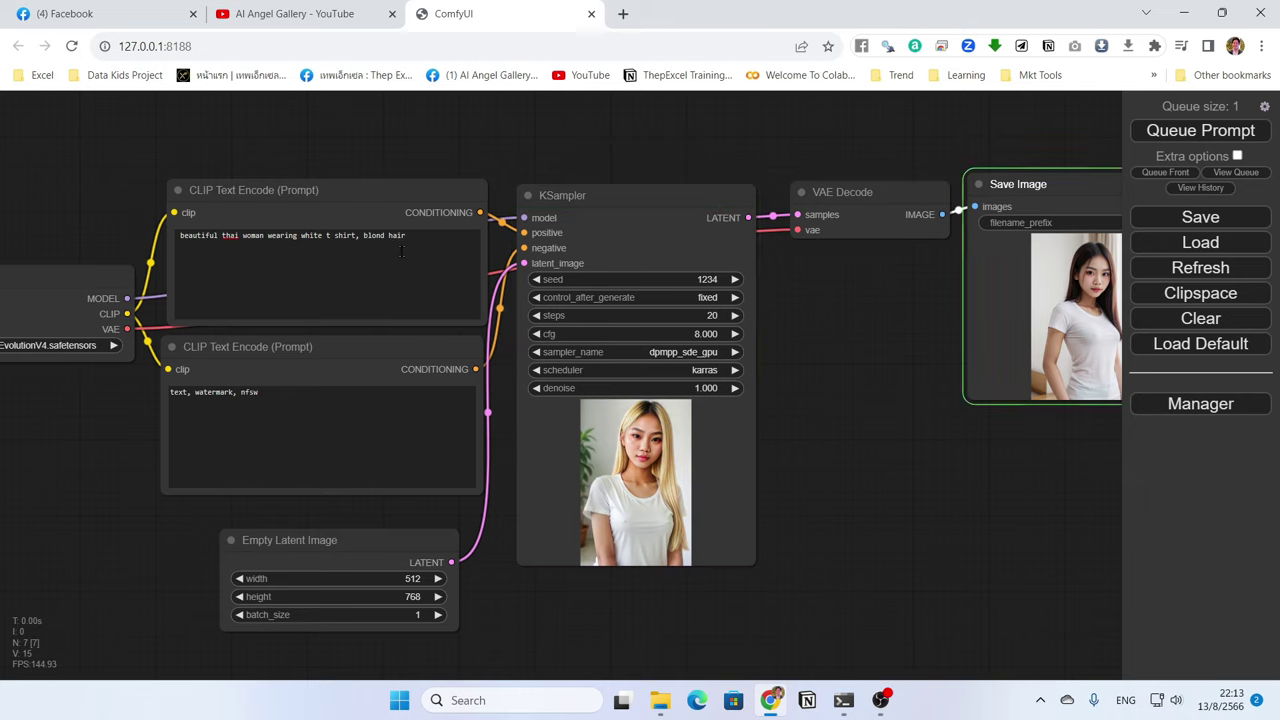
left_click_drag(954, 350, 904, 346)
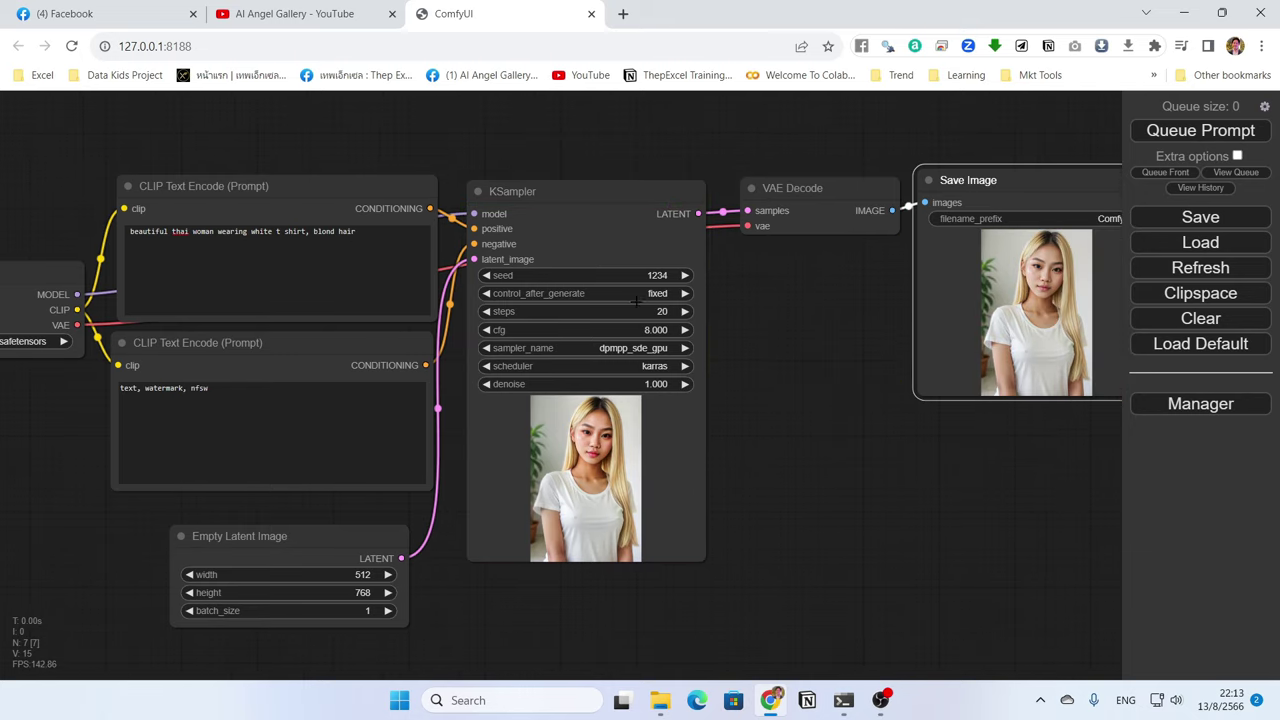
Remove ", blond hair" from the positive prompt and generate the image again.
left_click_drag(312, 231, 389, 244)
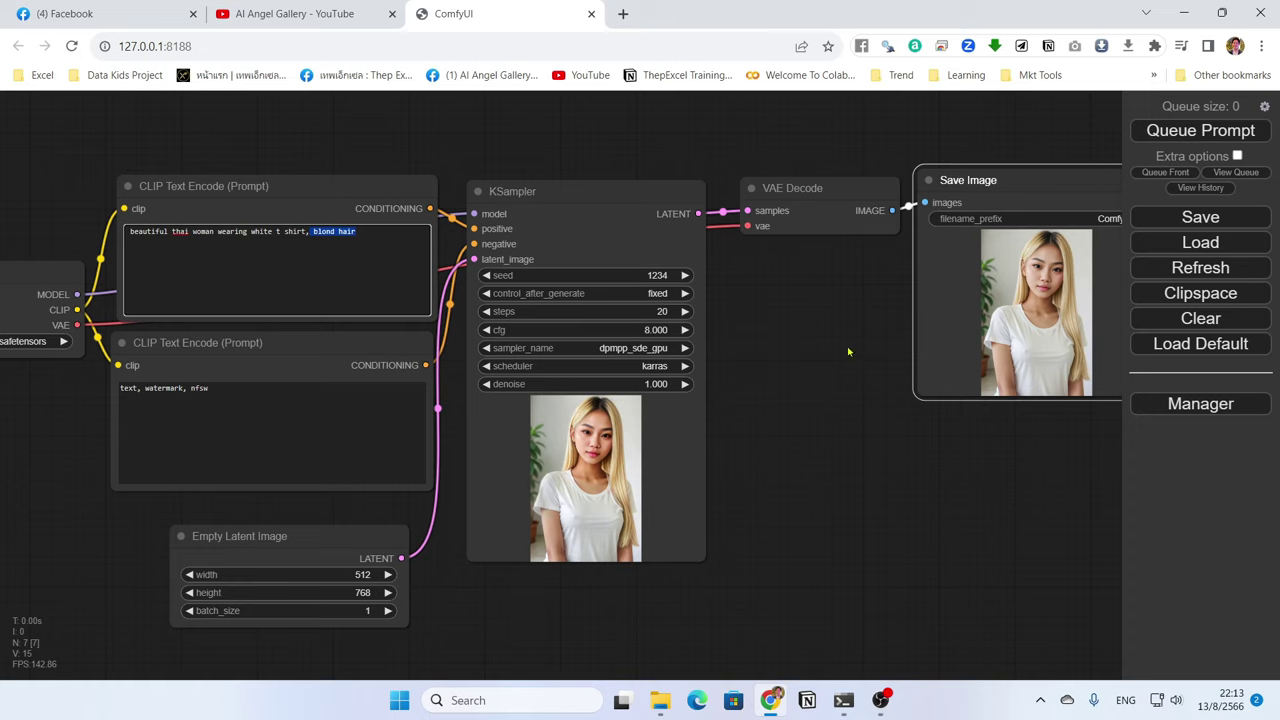
left_click(305, 242)
left_click_drag(307, 235, 409, 235)
key("BackSpace")
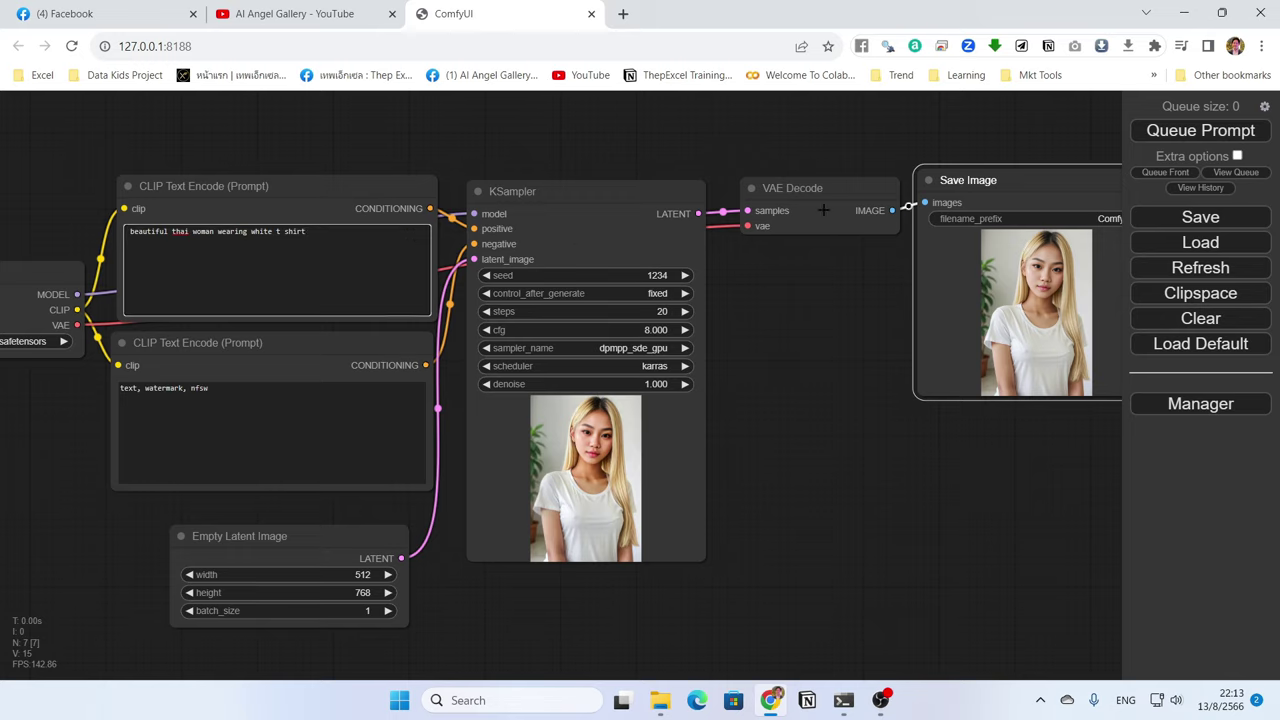
key("ctrl+Return")
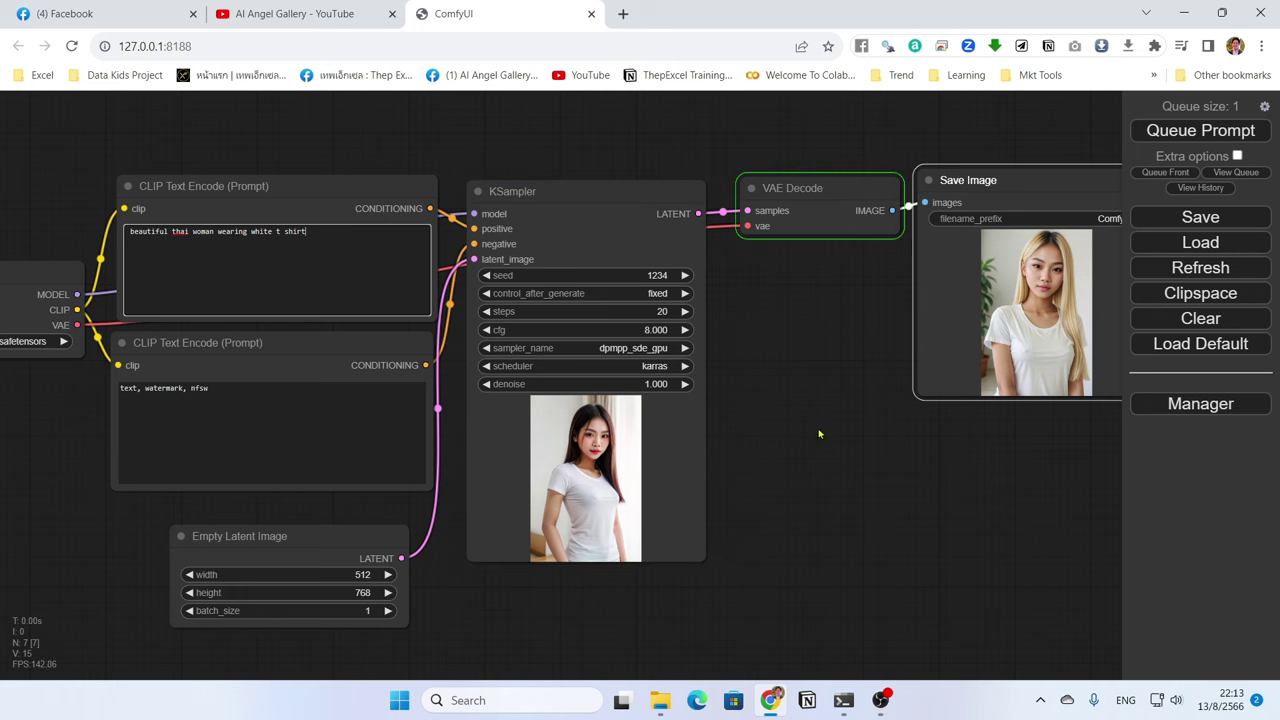
Add a Load Image node in the empty area below the Load Checkpoint and Empty Latent Image nodes.
scroll(810, 432, "up", 2)
scroll(632, 343, "down", 3)
left_click_drag(597, 360, 702, 327)
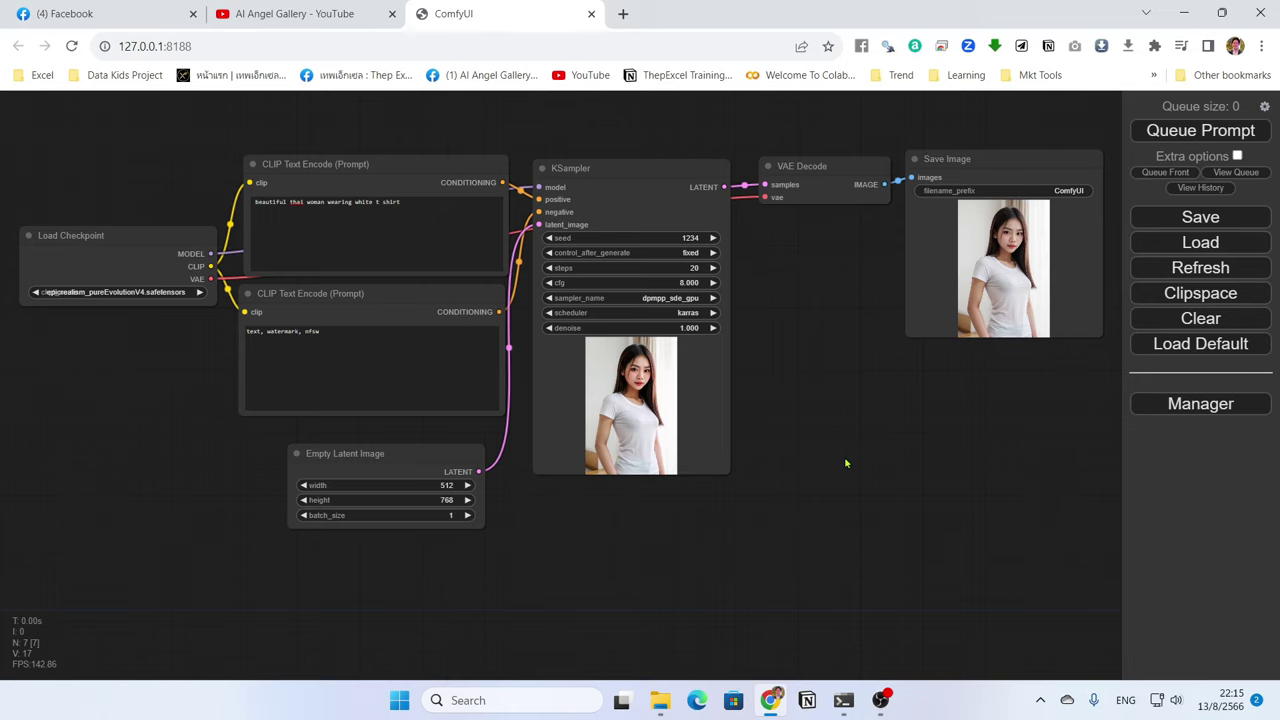
left_click_drag(170, 558, 222, 425)
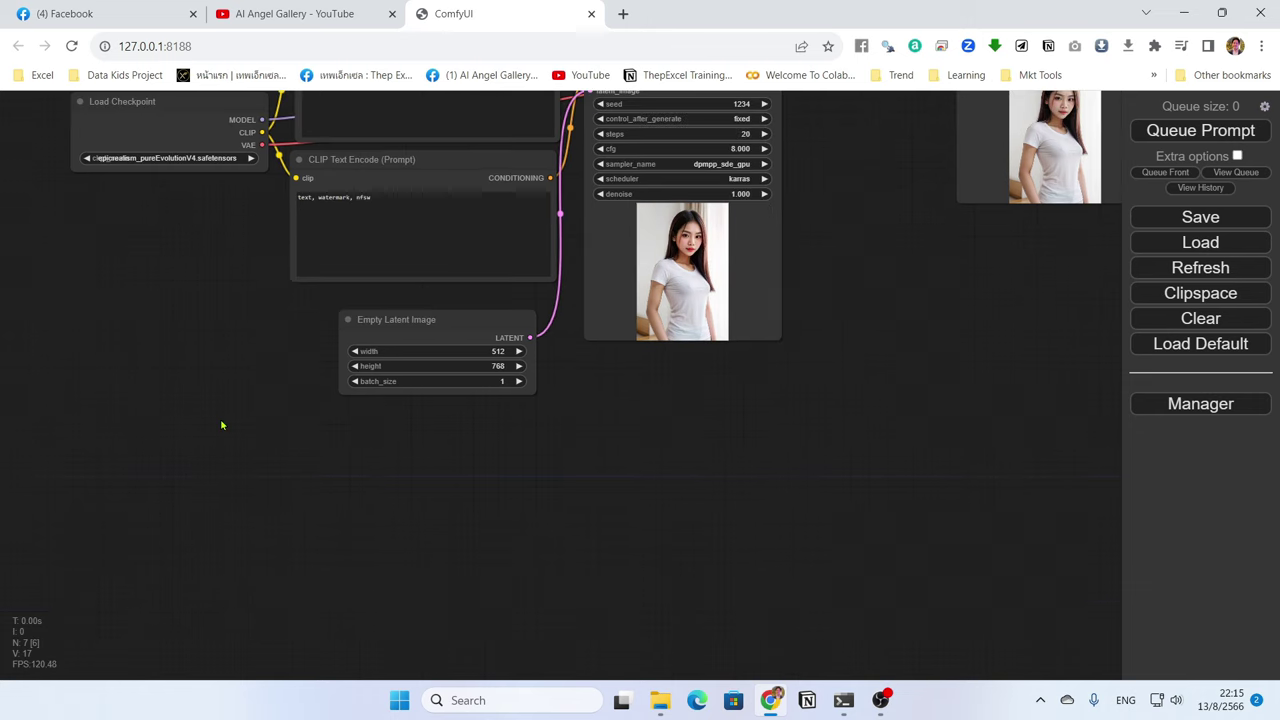
double_click(127, 443)
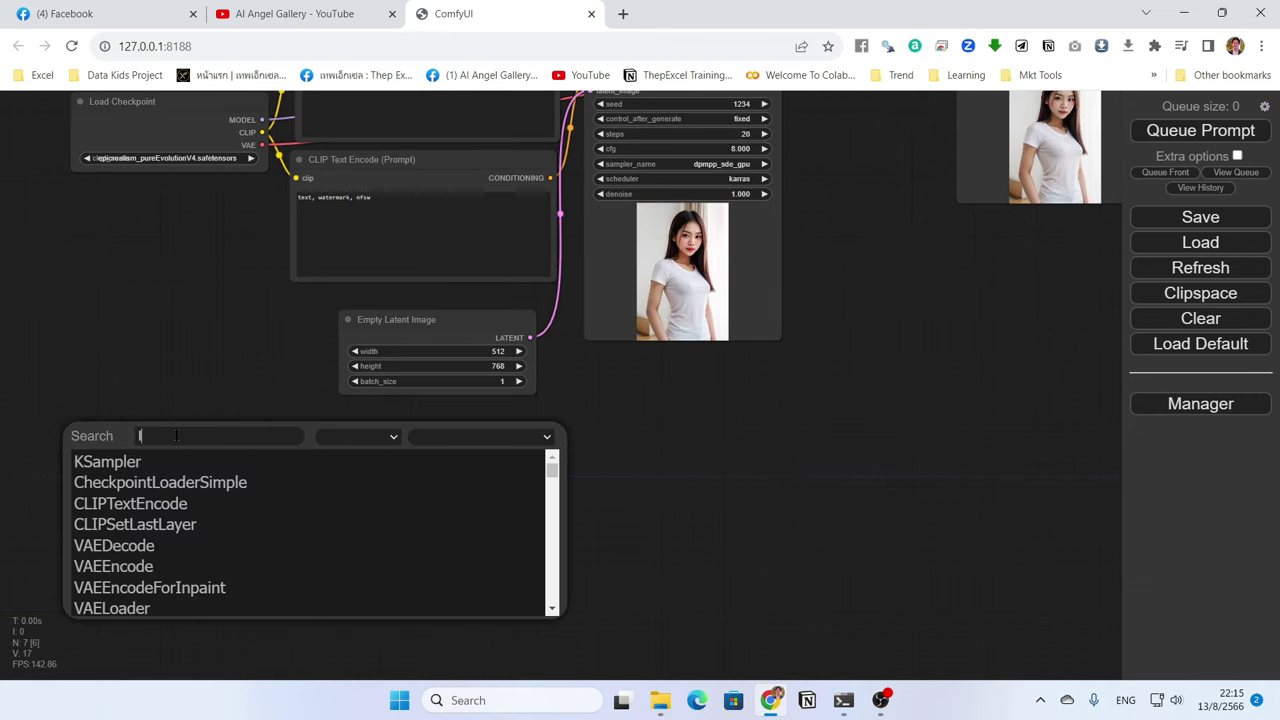
type("load")
key("Return")
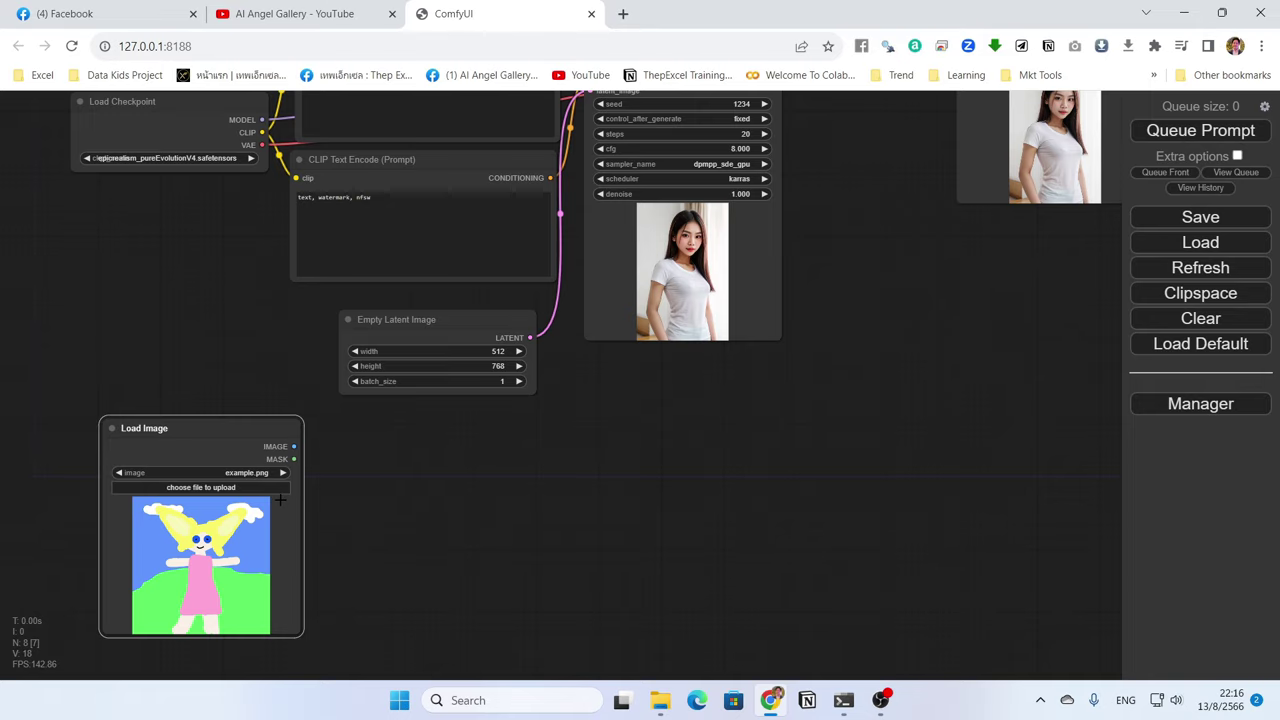
Copy the Save Image node's result to the Clipspace and paste it into the Load Image node.
left_click_drag(537, 434, 461, 467)
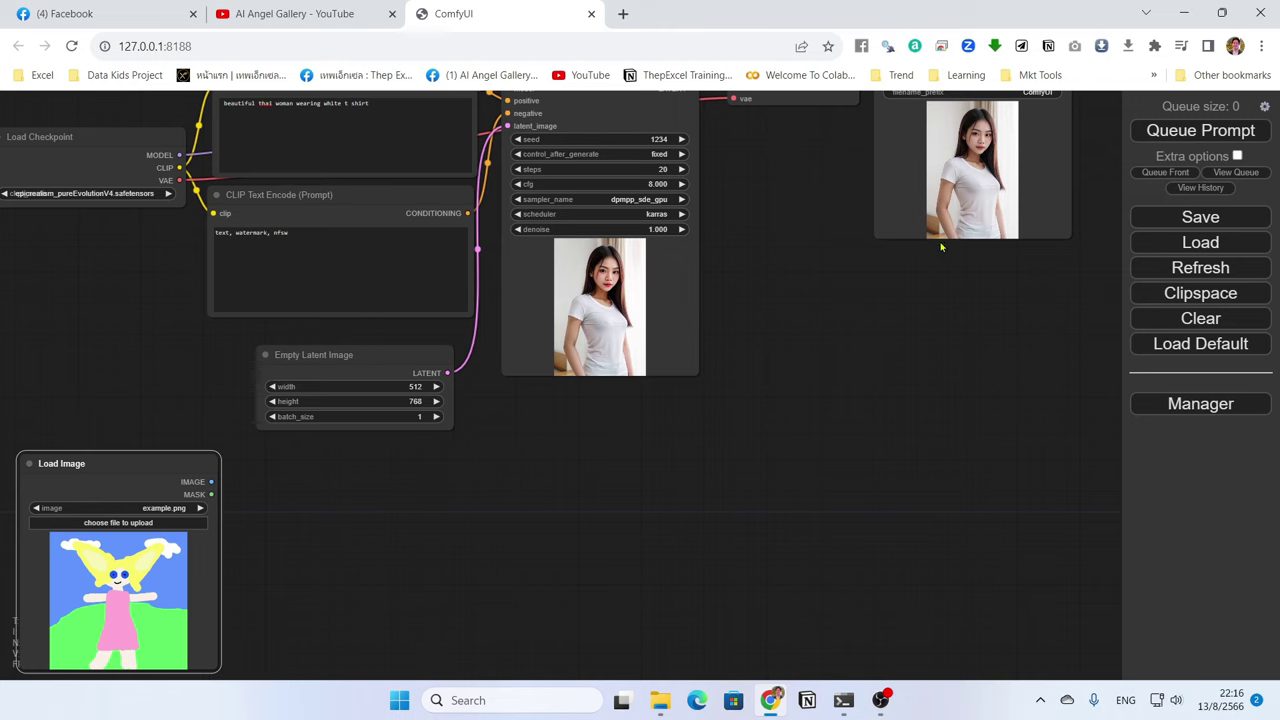
left_click_drag(302, 532, 343, 506)
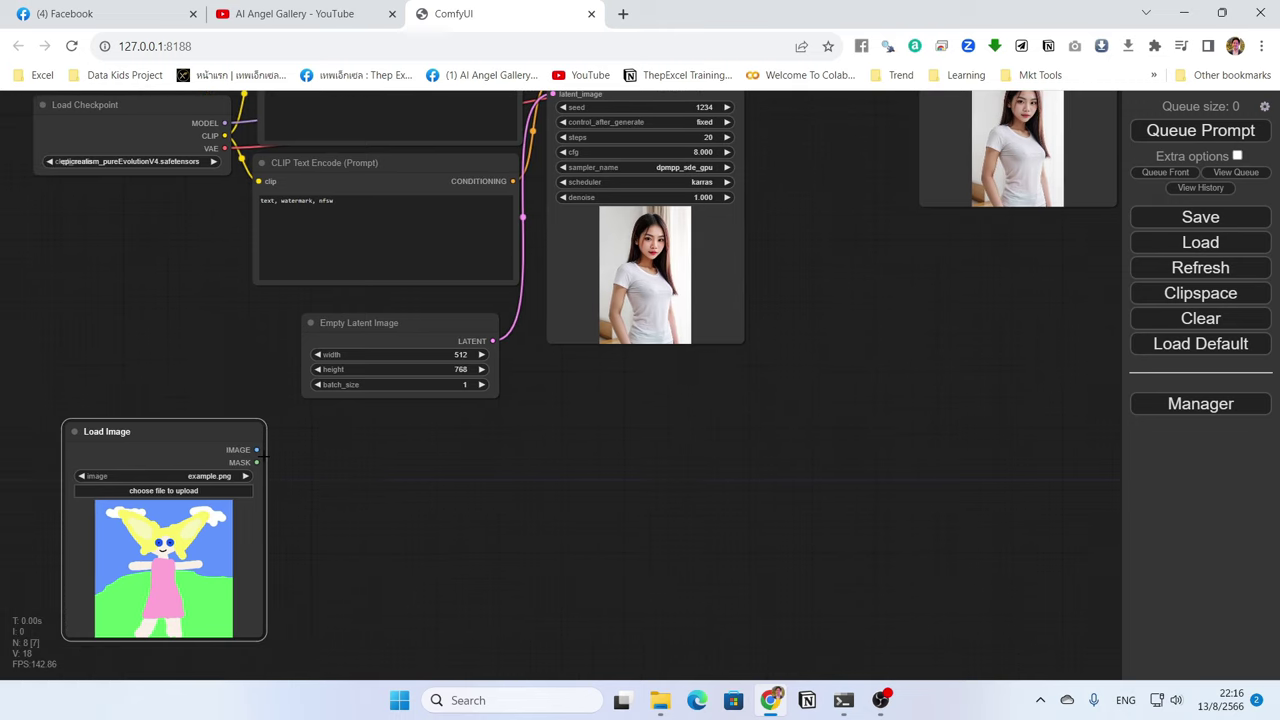
right_click(1035, 143)
left_click(1068, 371)
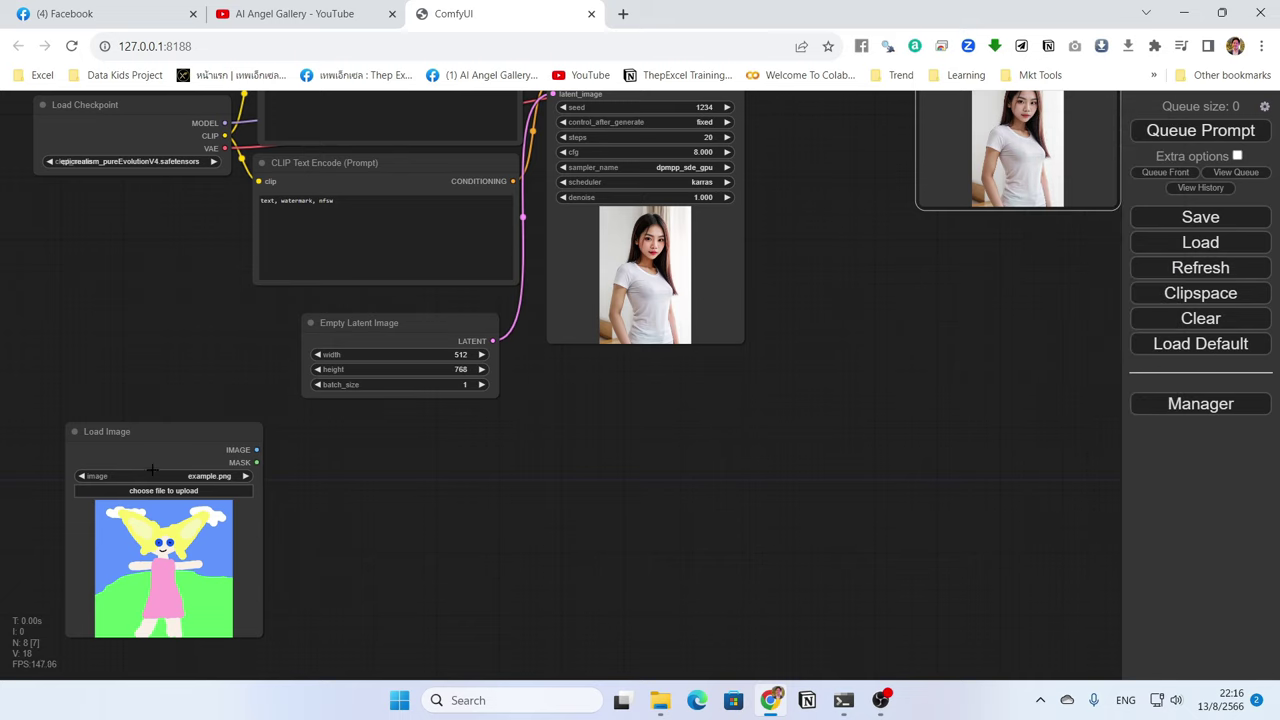
right_click(163, 529)
left_click(194, 583)
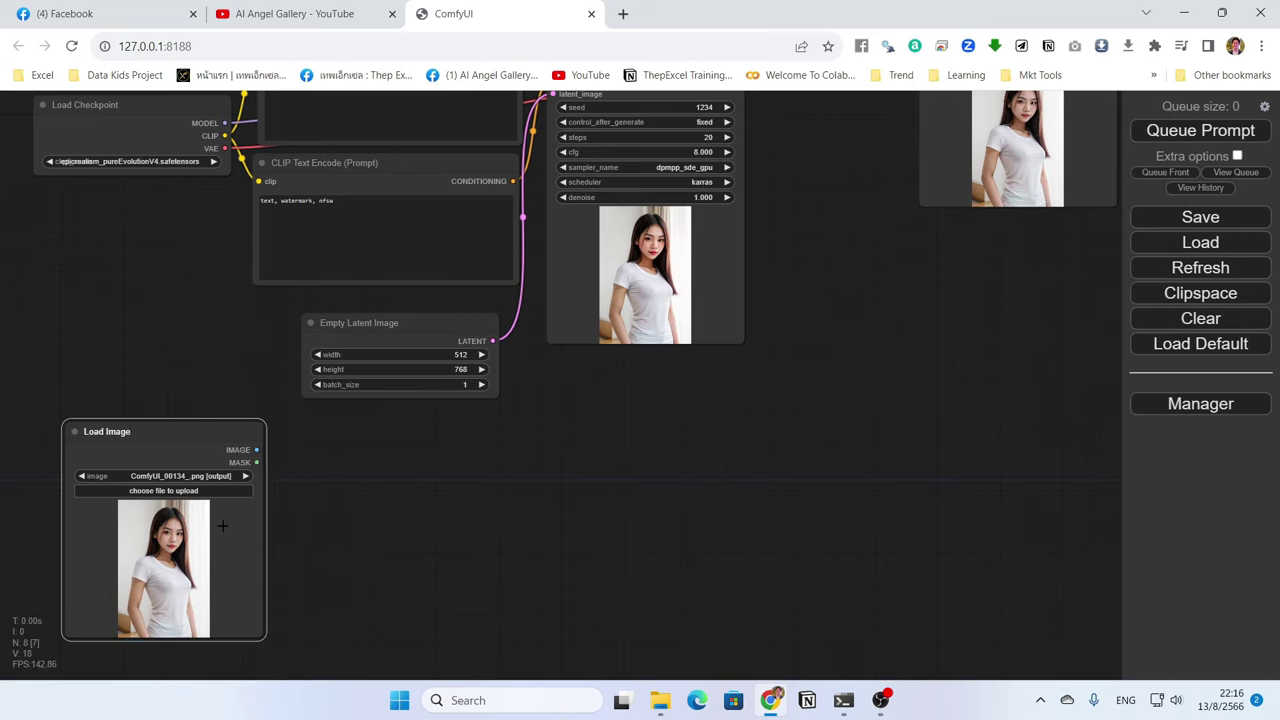
Open the Load Image node's picture in the MaskEditor and try painting a mask over the woman's face.
left_click_drag(308, 502, 130, 492)
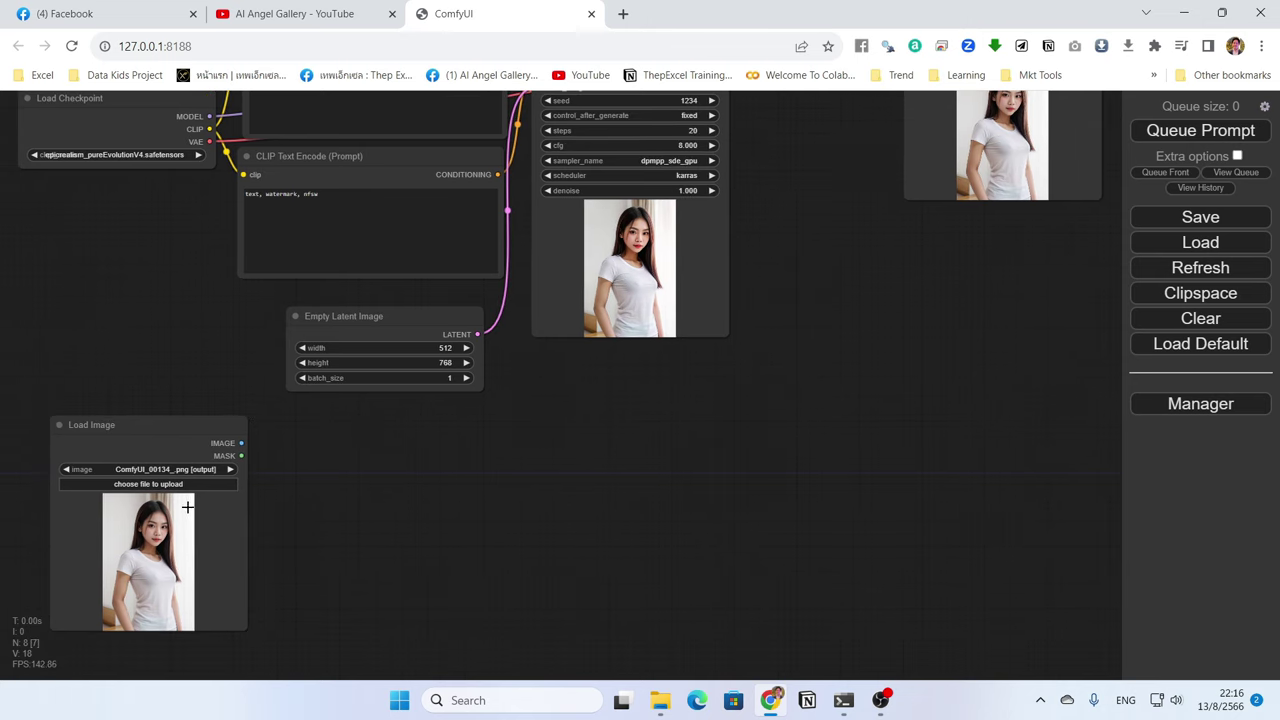
right_click(156, 527)
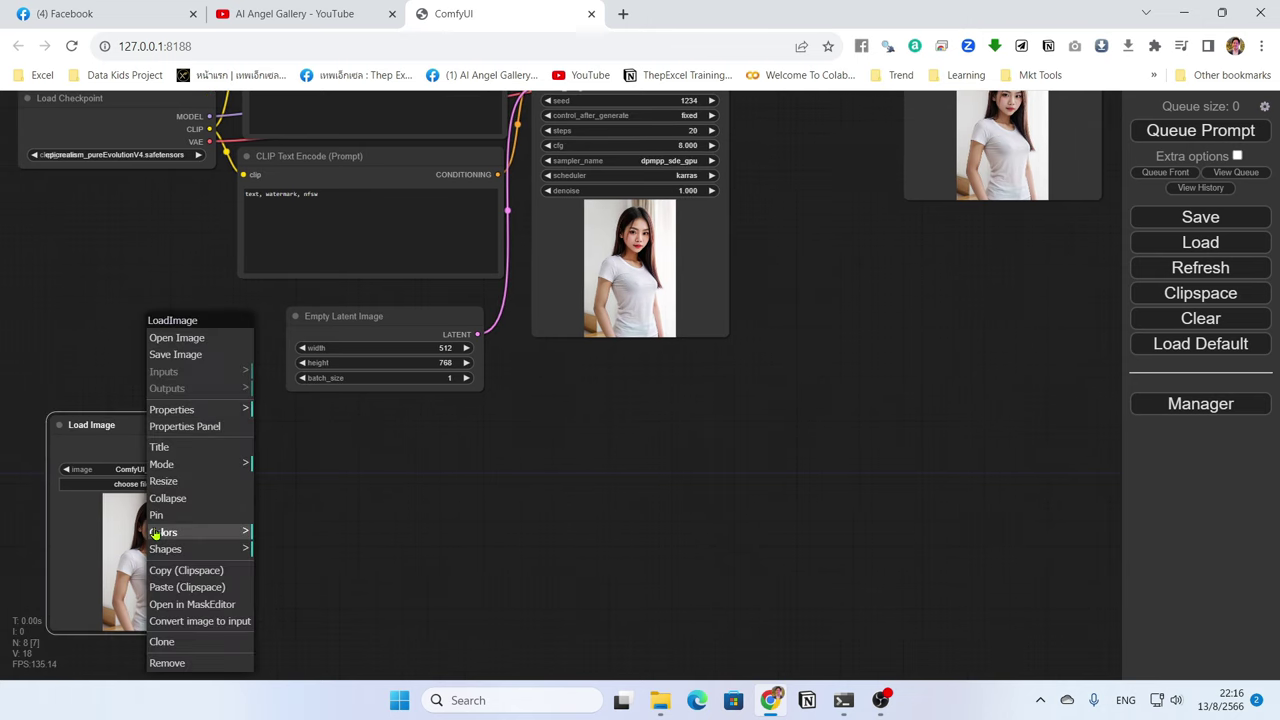
left_click(192, 604)
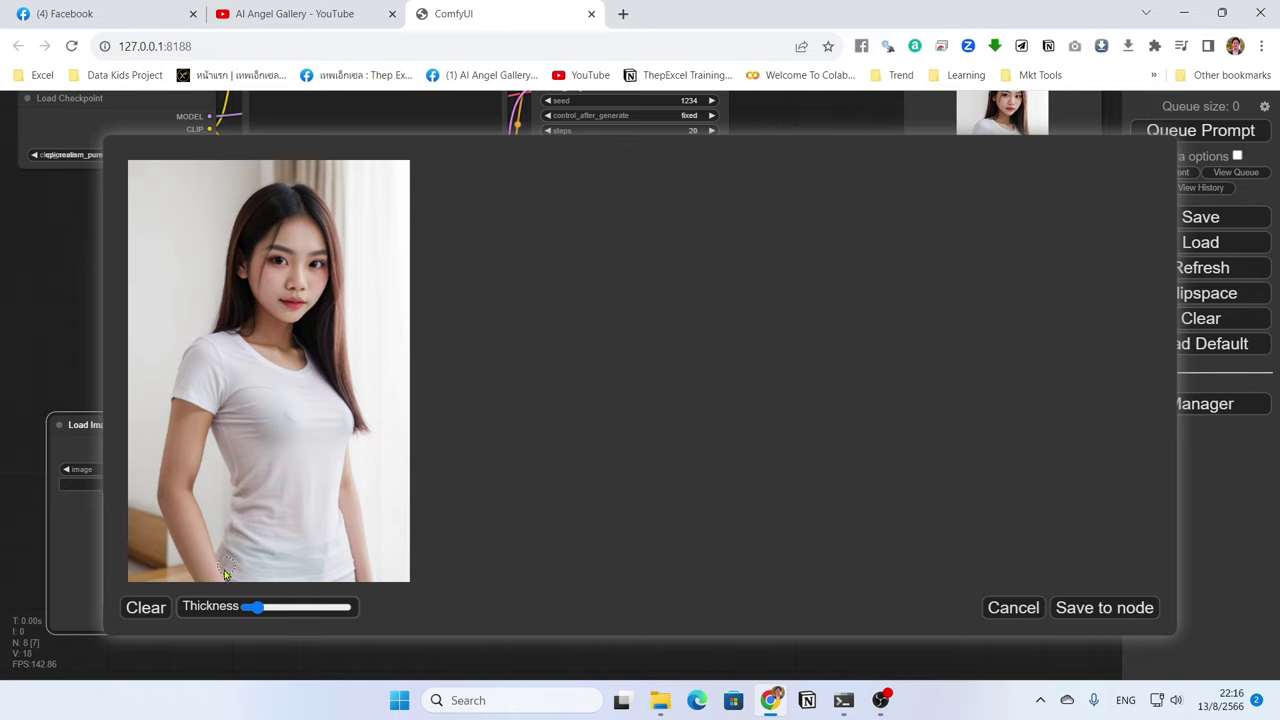
mouse_move(292, 300)
left_mouse_down()
mouse_move(298, 262)
mouse_move(286, 305)
mouse_move(265, 270)
mouse_move(311, 290)
mouse_move(306, 275)
left_mouse_up()
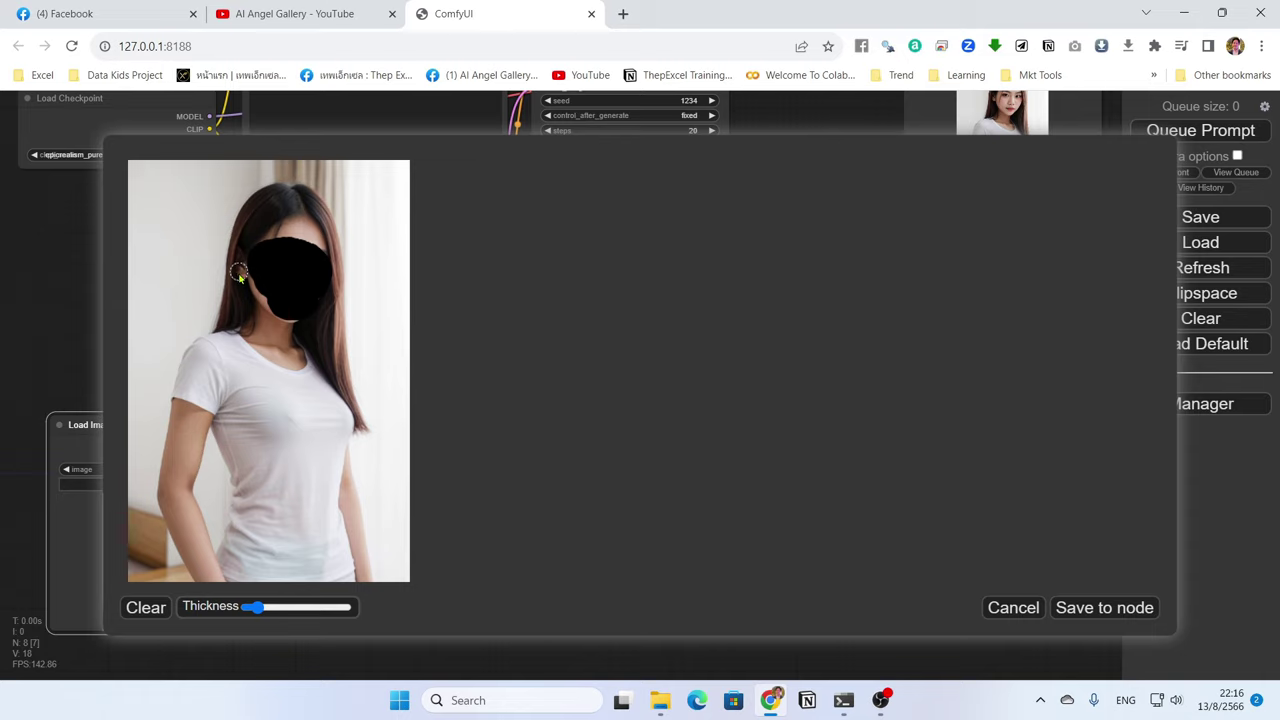
mouse_move(245, 265)
left_mouse_down()
mouse_move(315, 243)
mouse_move(295, 235)
mouse_move(243, 262)
mouse_move(246, 274)
mouse_move(342, 251)
mouse_move(250, 301)
mouse_move(268, 314)
mouse_move(323, 303)
mouse_move(357, 315)
mouse_move(269, 320)
left_mouse_up()
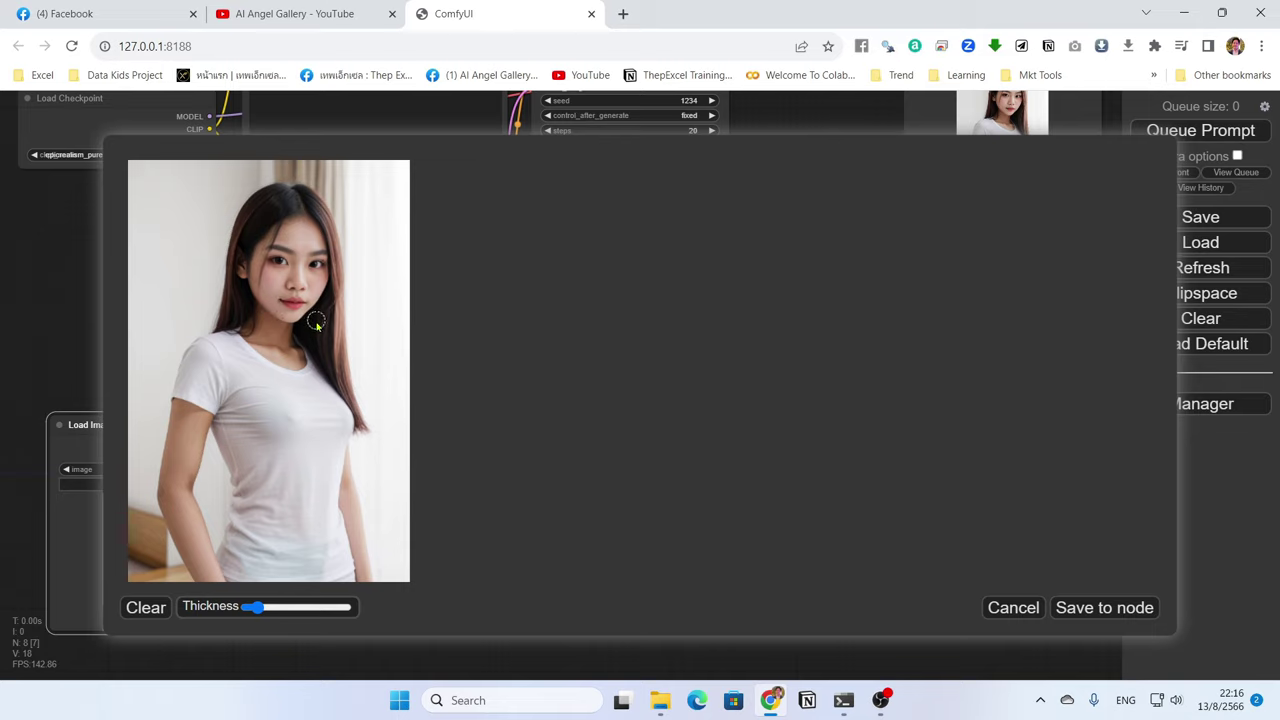
Adjust the brush thickness, paint a mask over all of the woman's hair, and save it to the node.
left_click_drag(286, 617, 258, 608)
left_click(220, 330)
mouse_move(221, 331)
left_mouse_down()
mouse_move(252, 314)
mouse_move(246, 326)
mouse_move(228, 302)
mouse_move(243, 297)
left_mouse_up()
mouse_move(235, 284)
left_mouse_down()
mouse_move(234, 231)
mouse_move(235, 244)
mouse_move(251, 225)
mouse_move(242, 250)
mouse_move(284, 205)
mouse_move(276, 189)
mouse_move(296, 196)
mouse_move(285, 209)
mouse_move(321, 213)
mouse_move(303, 192)
mouse_move(335, 236)
mouse_move(335, 357)
mouse_move(322, 334)
mouse_move(356, 418)
mouse_move(357, 308)
left_mouse_up()
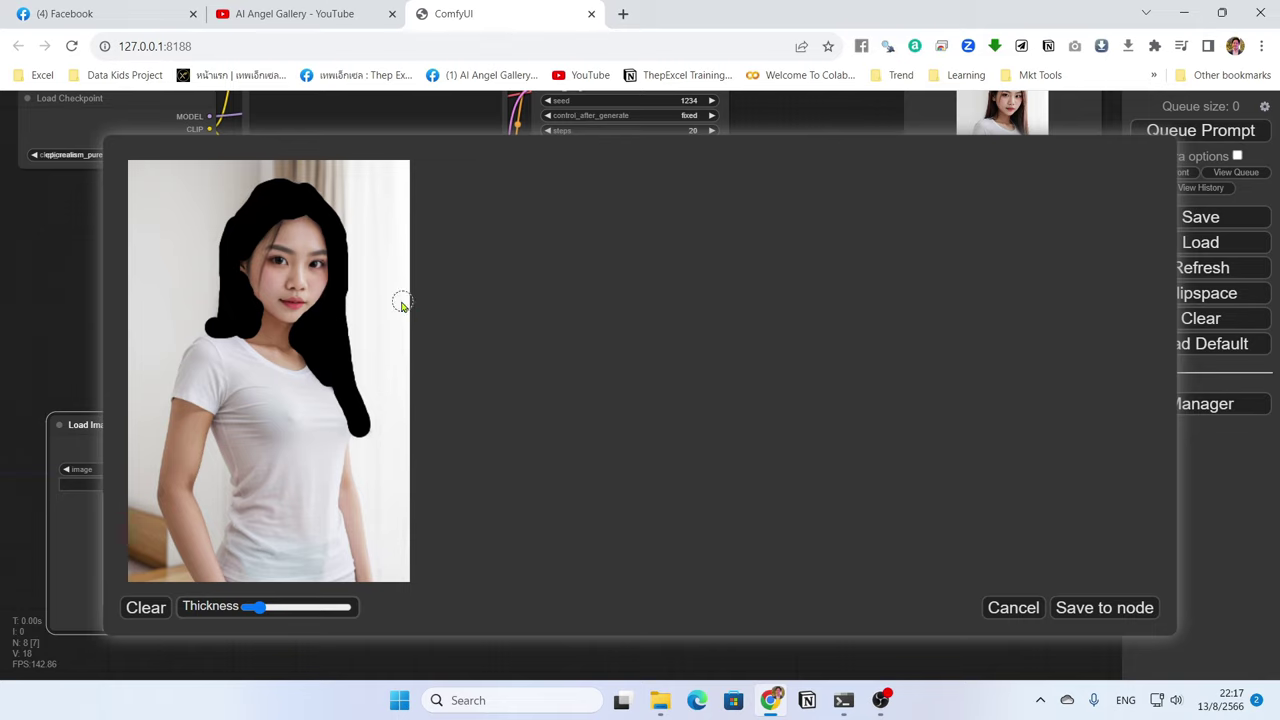
left_click(1095, 612)
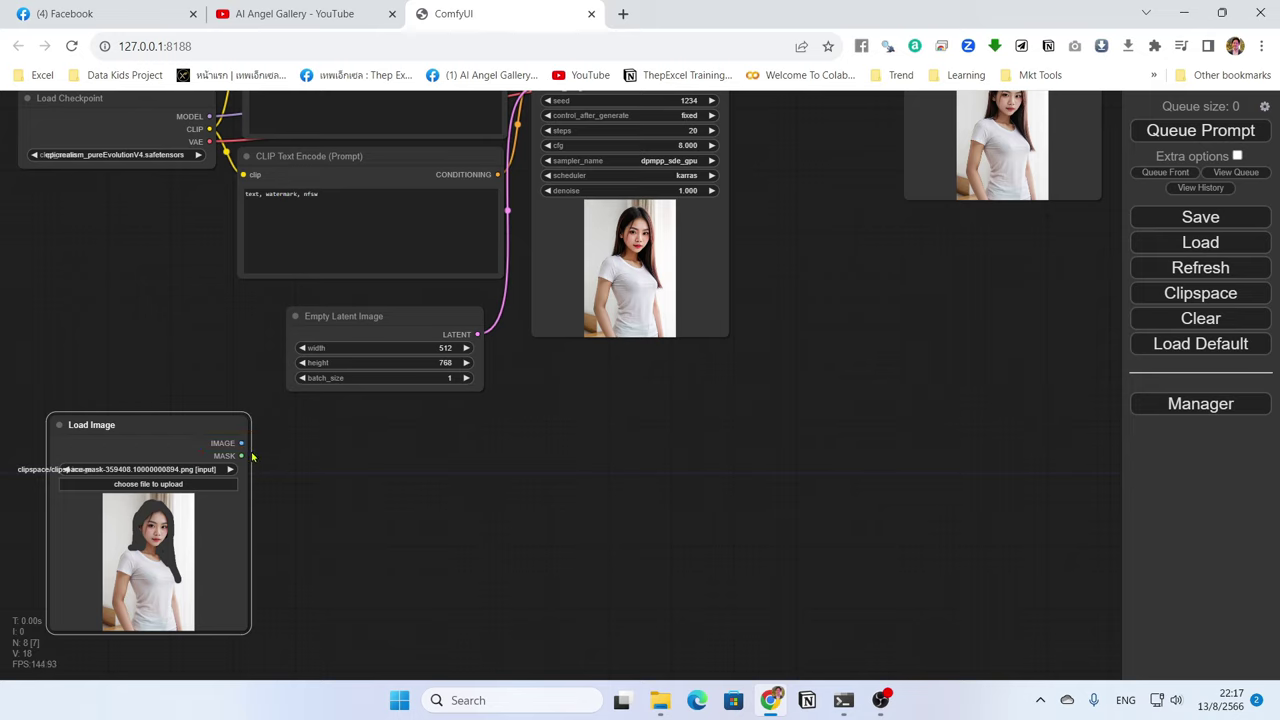
Add a Set Latent Noise Mask node fed by the Load Image node's MASK output and place it beneath Empty Latent Image.
left_click_drag(241, 455, 322, 446)
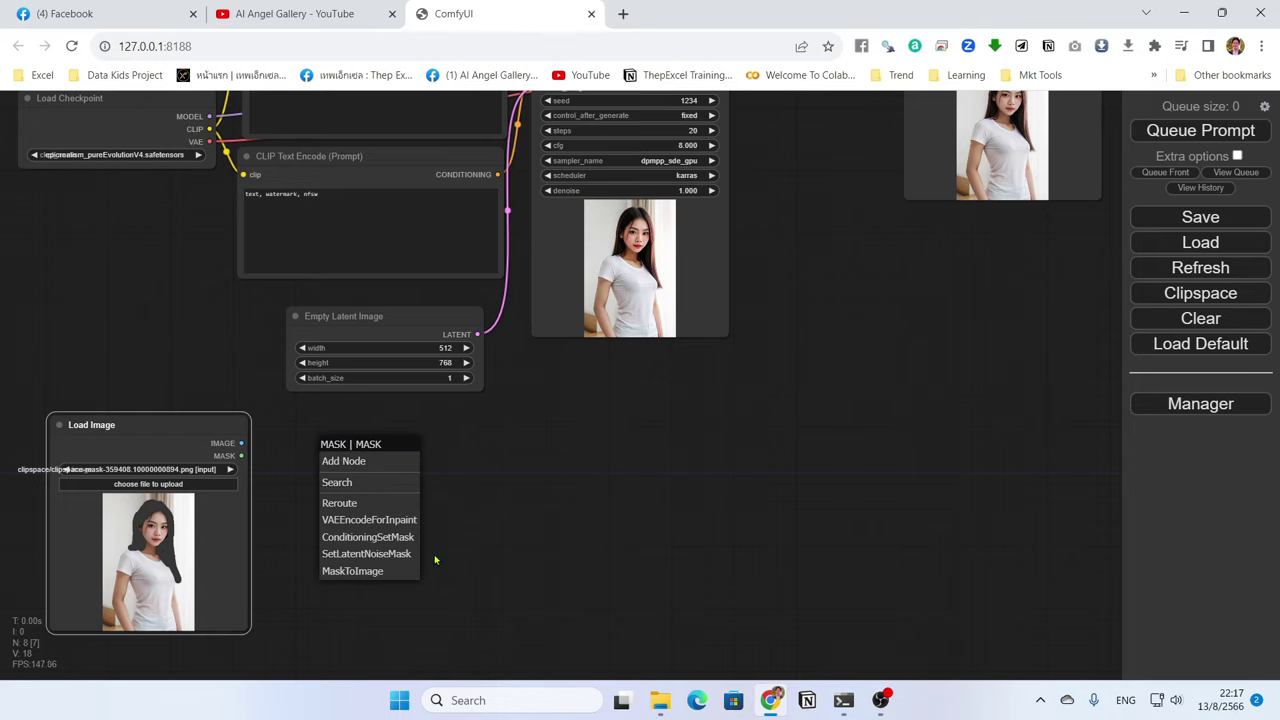
scroll(440, 563, "up", 2)
scroll(440, 563, "down", 1)
left_click(408, 564)
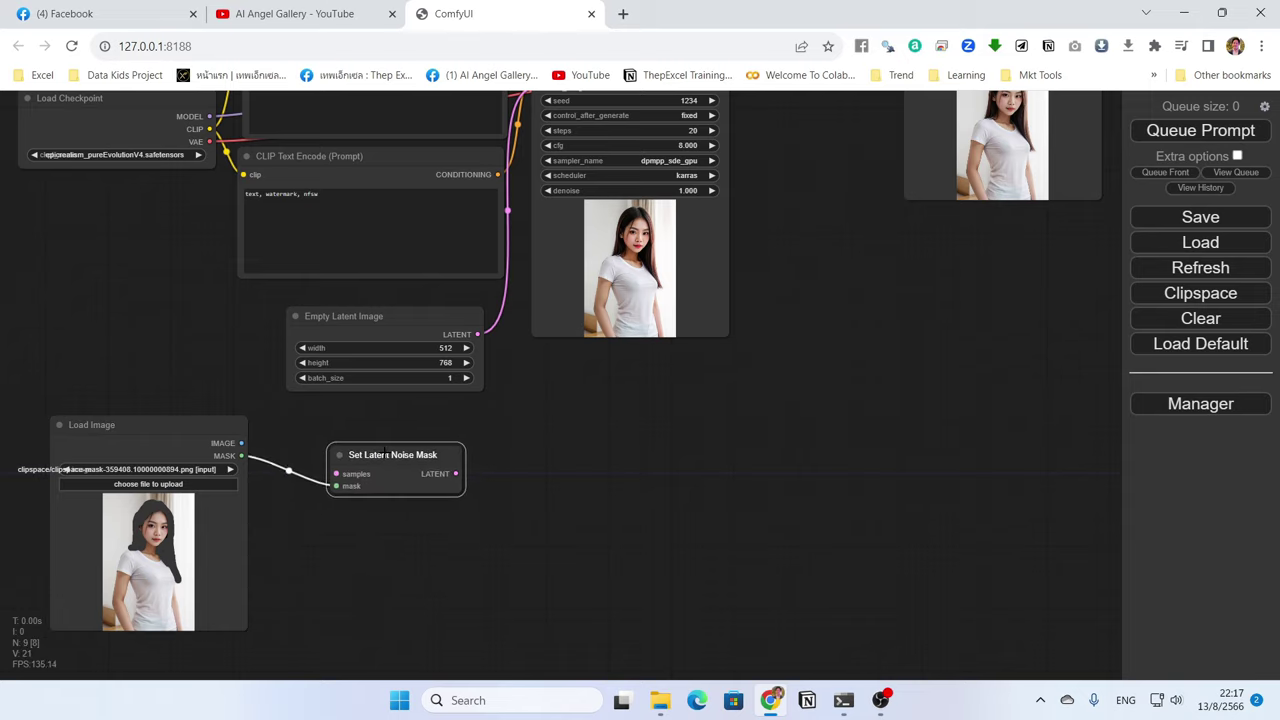
left_click_drag(393, 449, 425, 444)
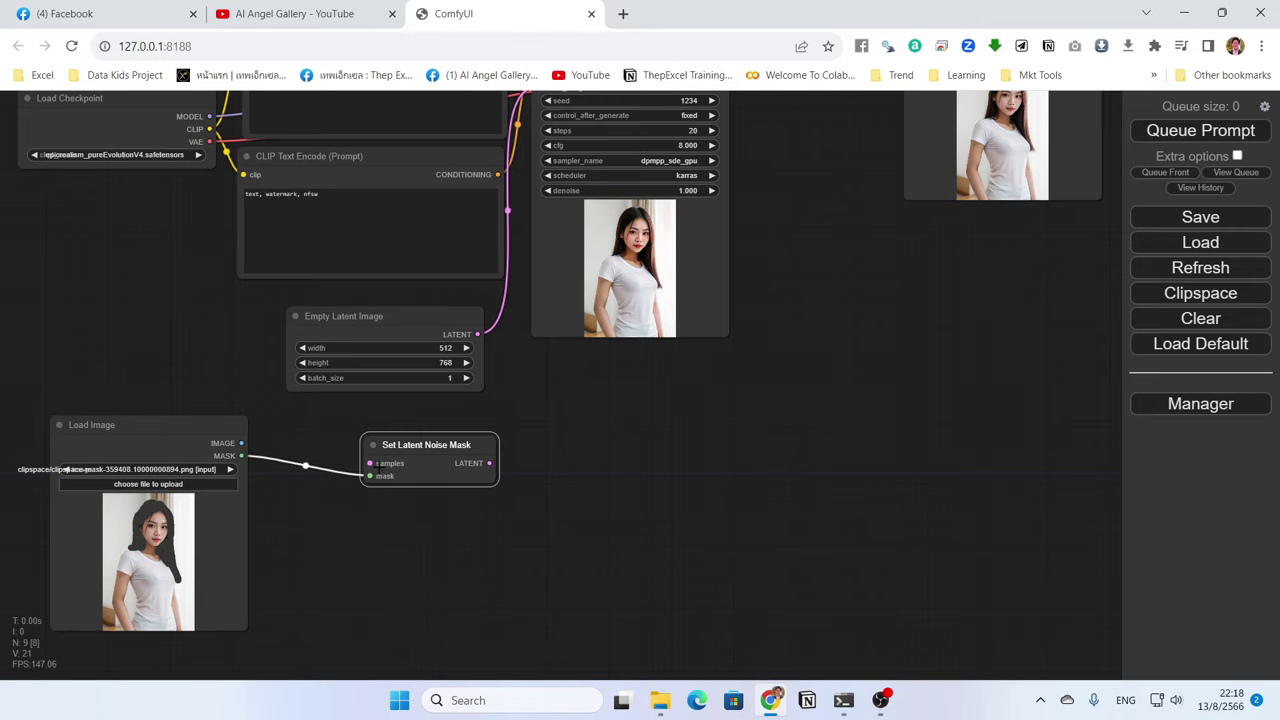
left_click_drag(420, 450, 405, 451)
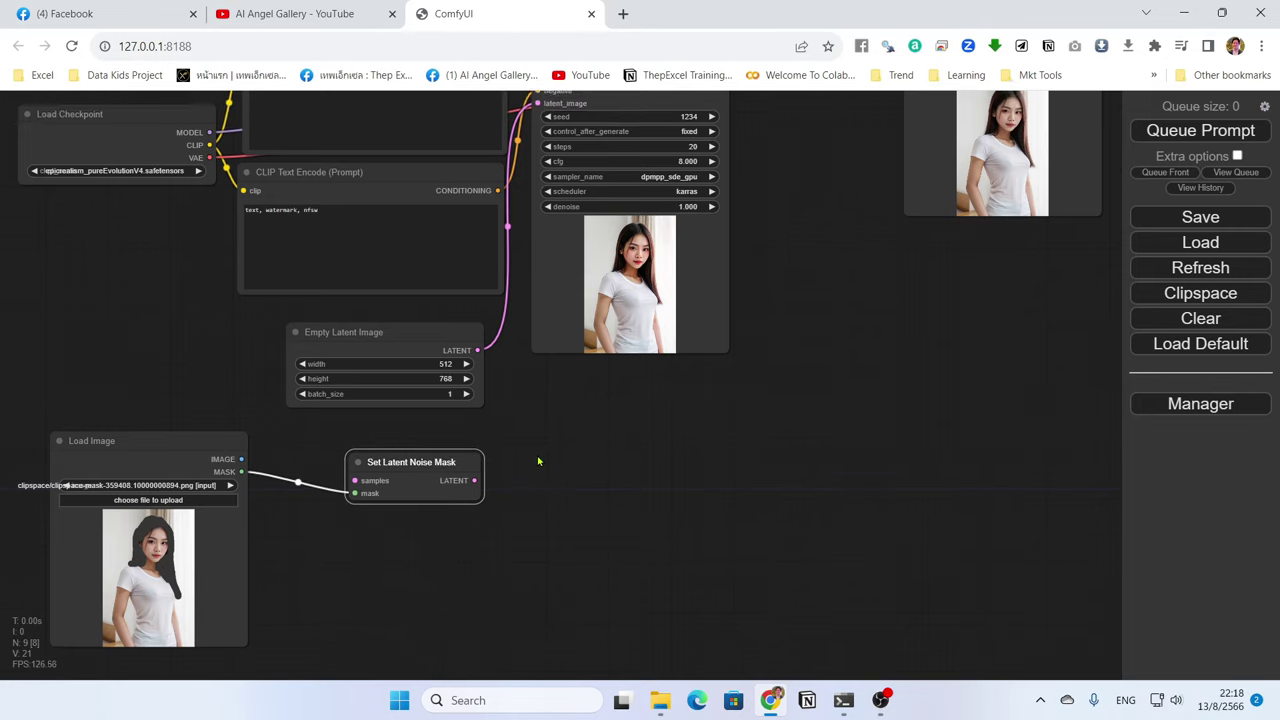
left_click_drag(537, 457, 587, 477)
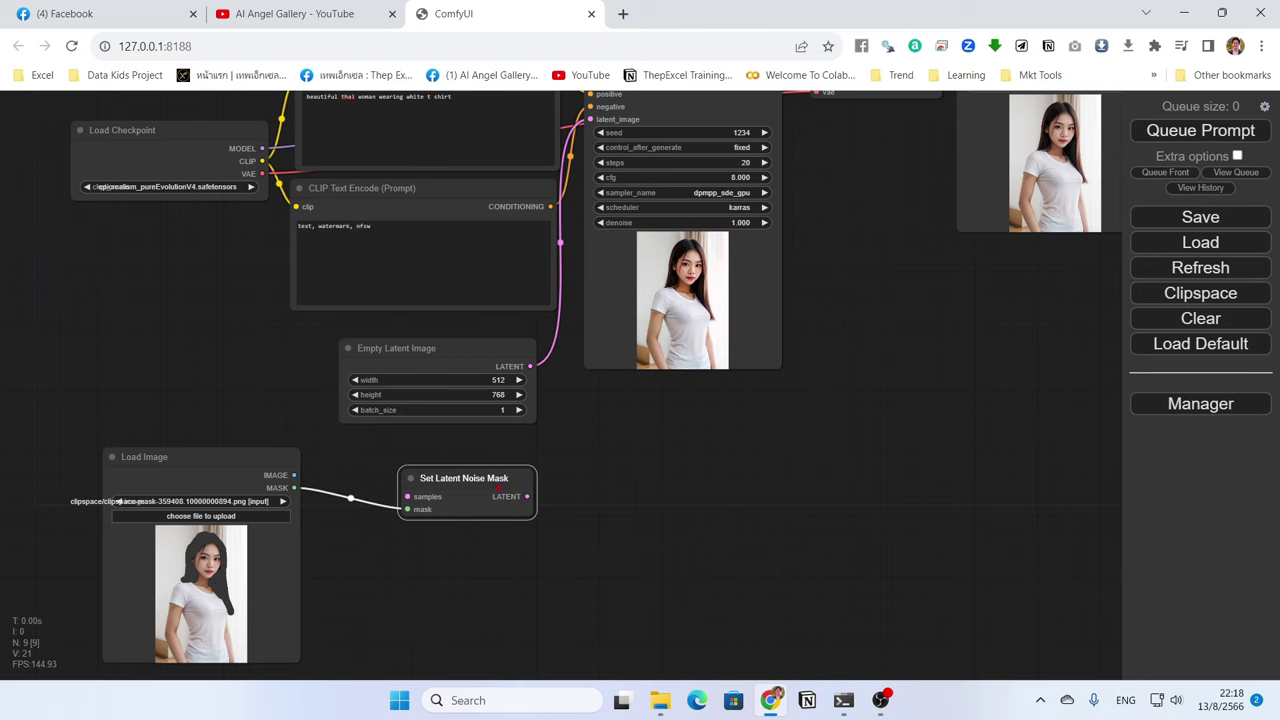
Duplicate the KSampler, place the copy beneath the original, and feed its latent_image from Set Latent Noise Mask.
left_click_drag(571, 494, 594, 517)
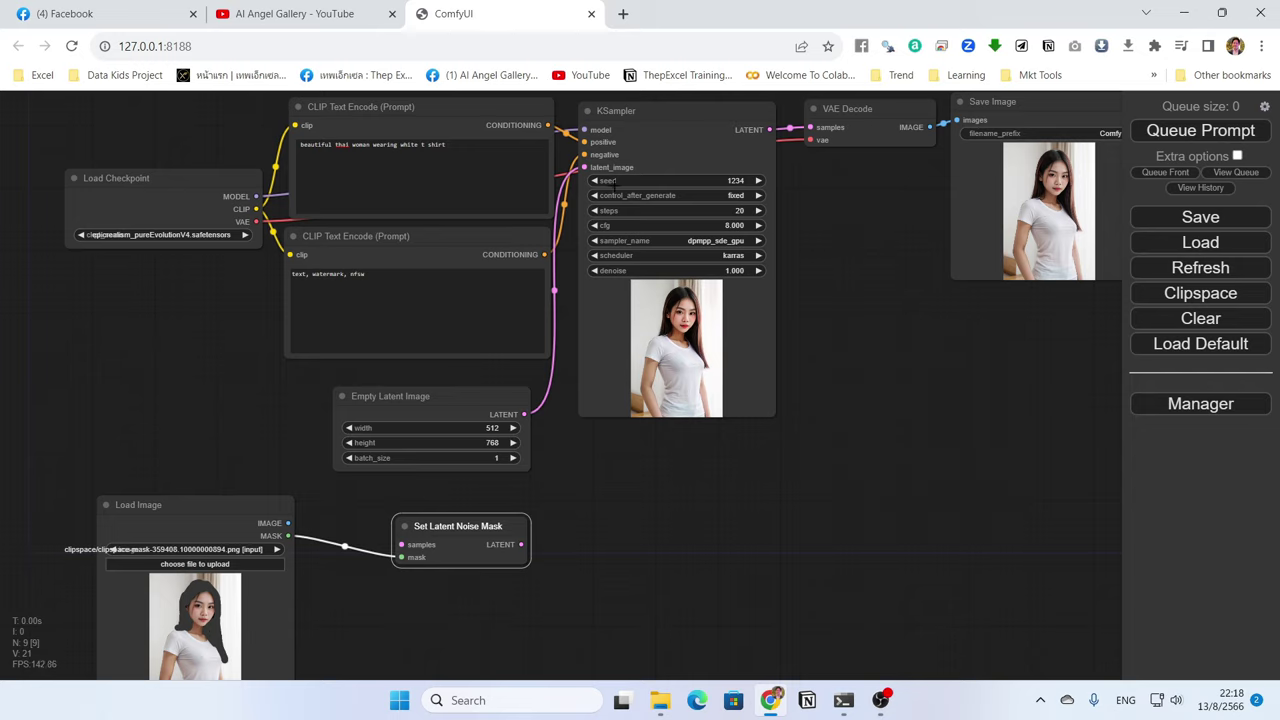
left_click(665, 116)
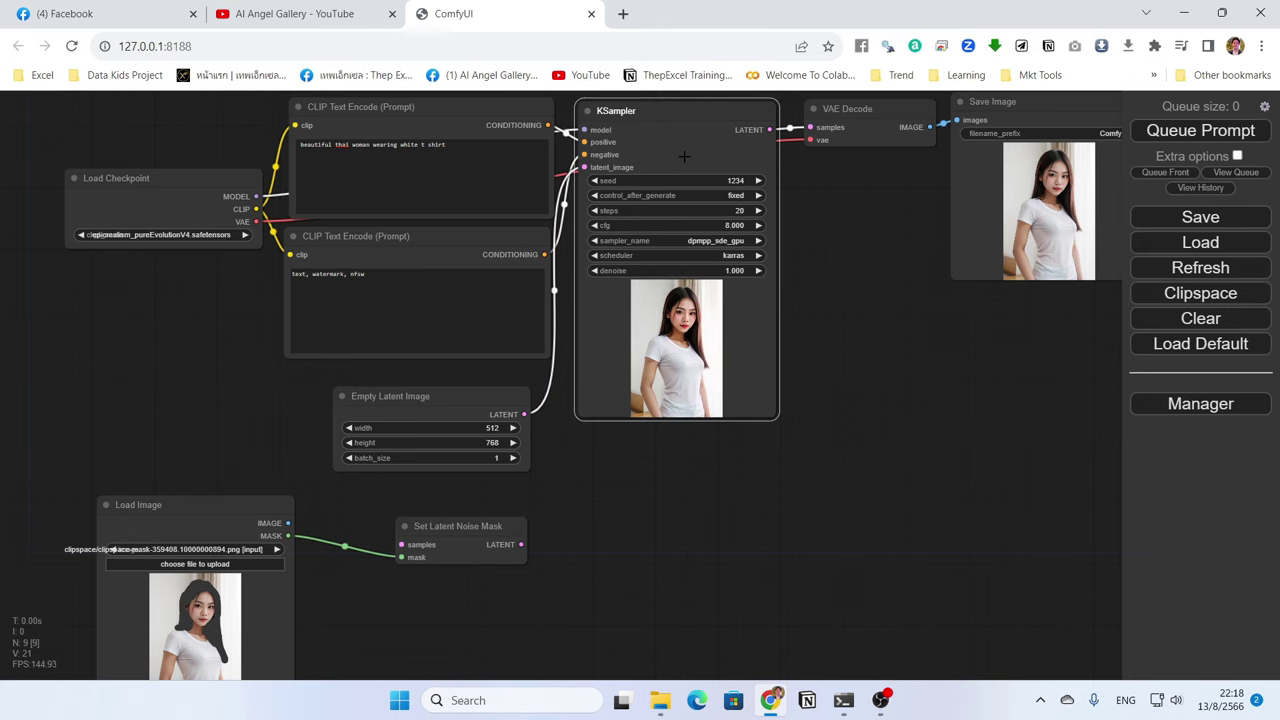
key("ctrl+c")
key("ctrl+v")
left_click_drag(756, 490, 646, 441)
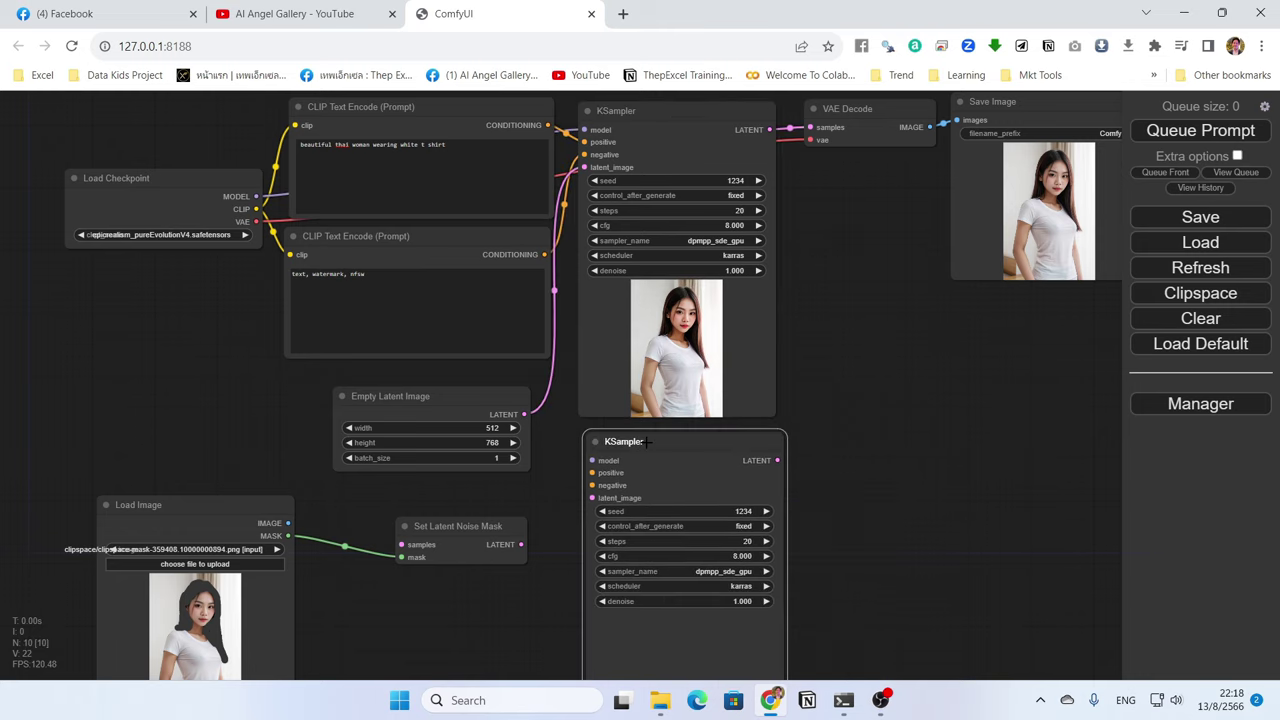
left_click_drag(871, 521, 753, 424)
left_click_drag(555, 425, 627, 379)
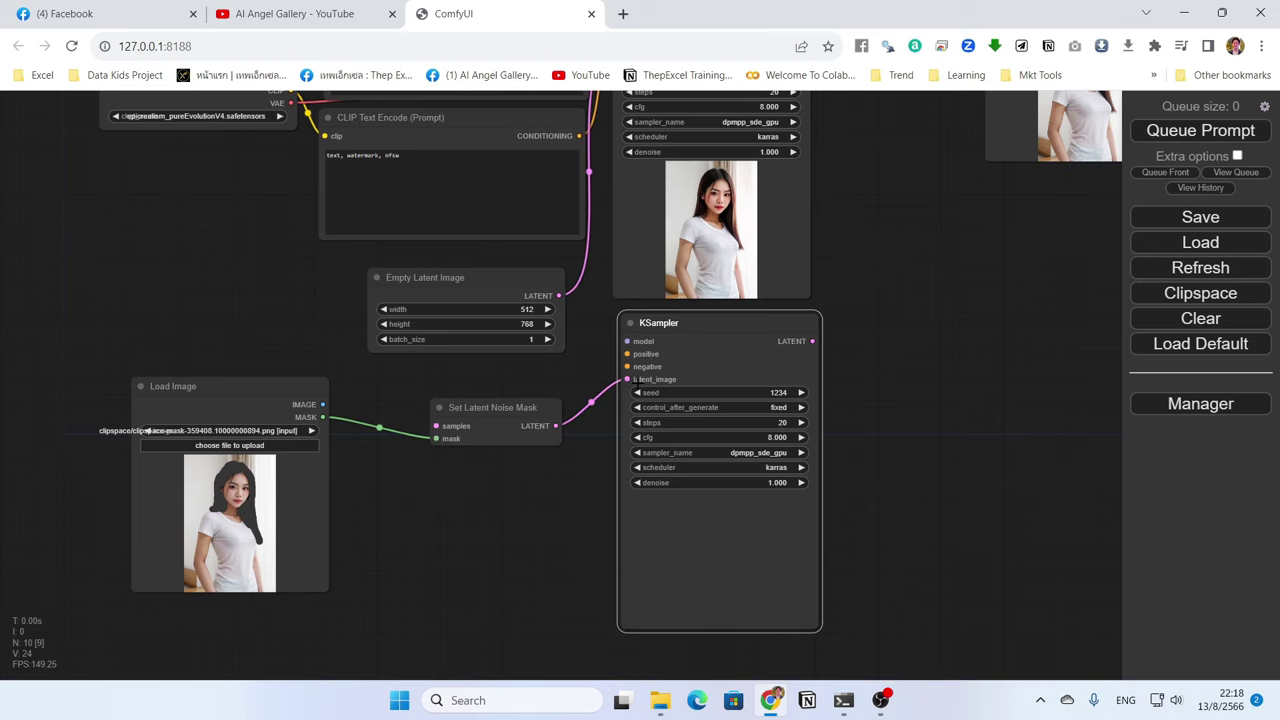
Connect the checkpoint's MODEL and the negative prompt's CONDITIONING to the second KSampler, and shift that sampler aside to free space.
left_click_drag(673, 331, 686, 326)
scroll(616, 271, "down", 2)
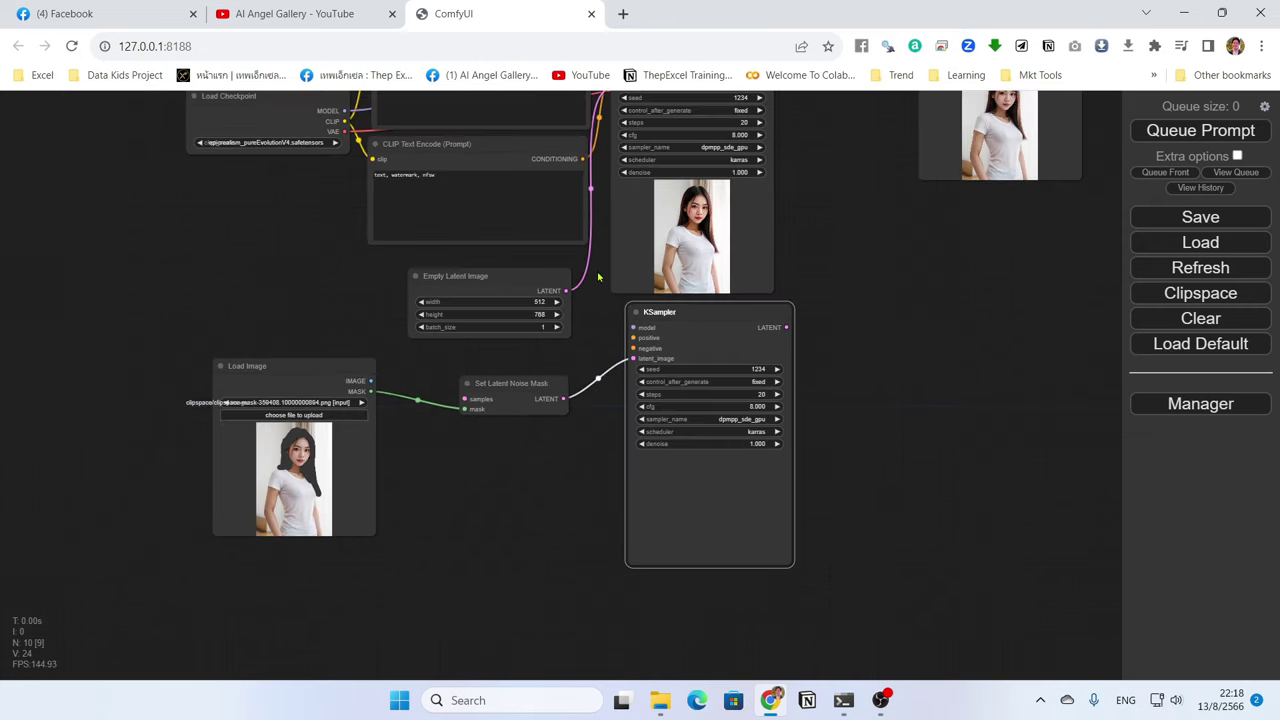
left_click_drag(602, 277, 599, 373)
left_click_drag(344, 206, 633, 423)
left_click(282, 192)
left_click(344, 327)
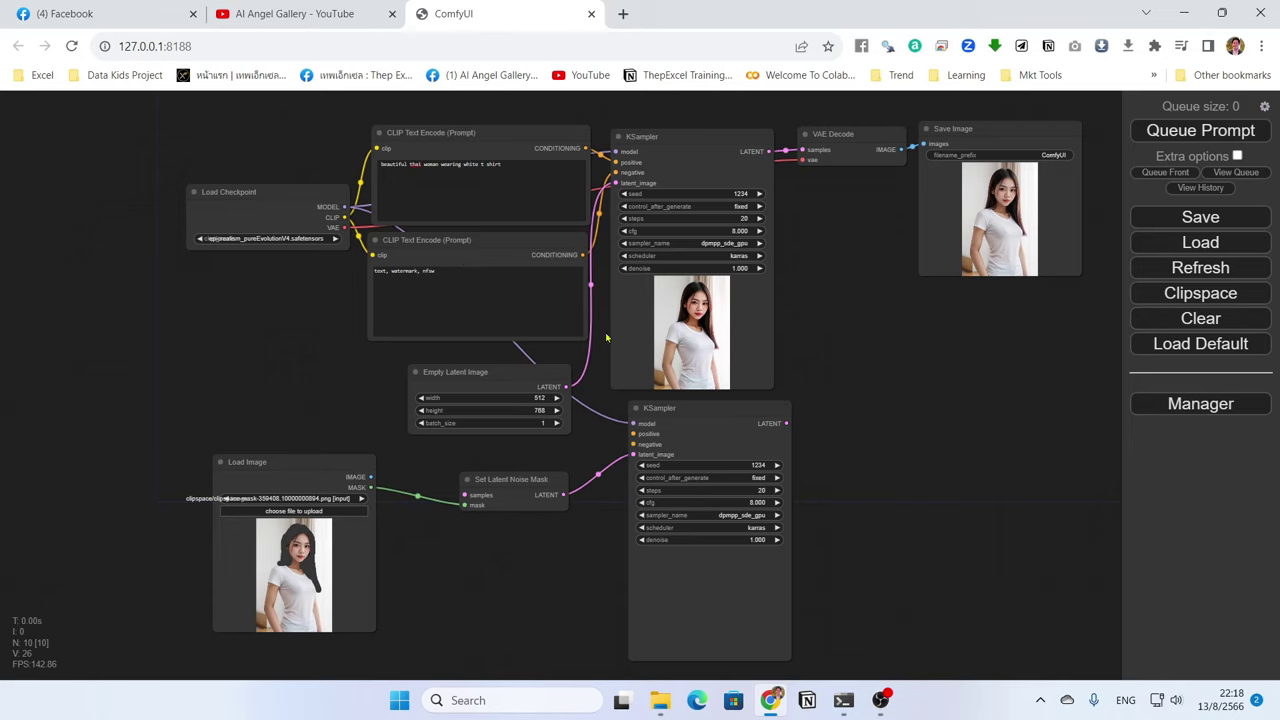
left_click_drag(582, 254, 793, 416)
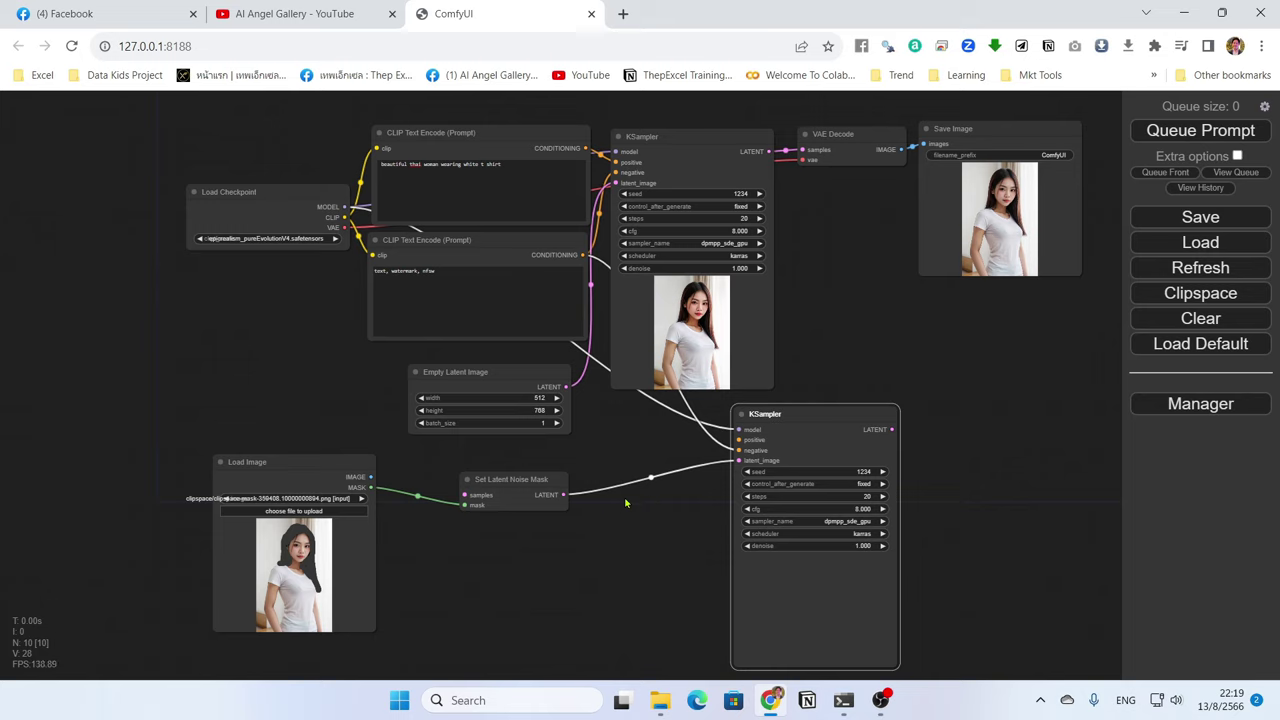
Add a CLIP Text Encode node for the second KSampler's positive input, place it beneath Set Latent Noise Mask, and enter the prompt "blond hair".
left_click_drag(738, 440, 670, 524)
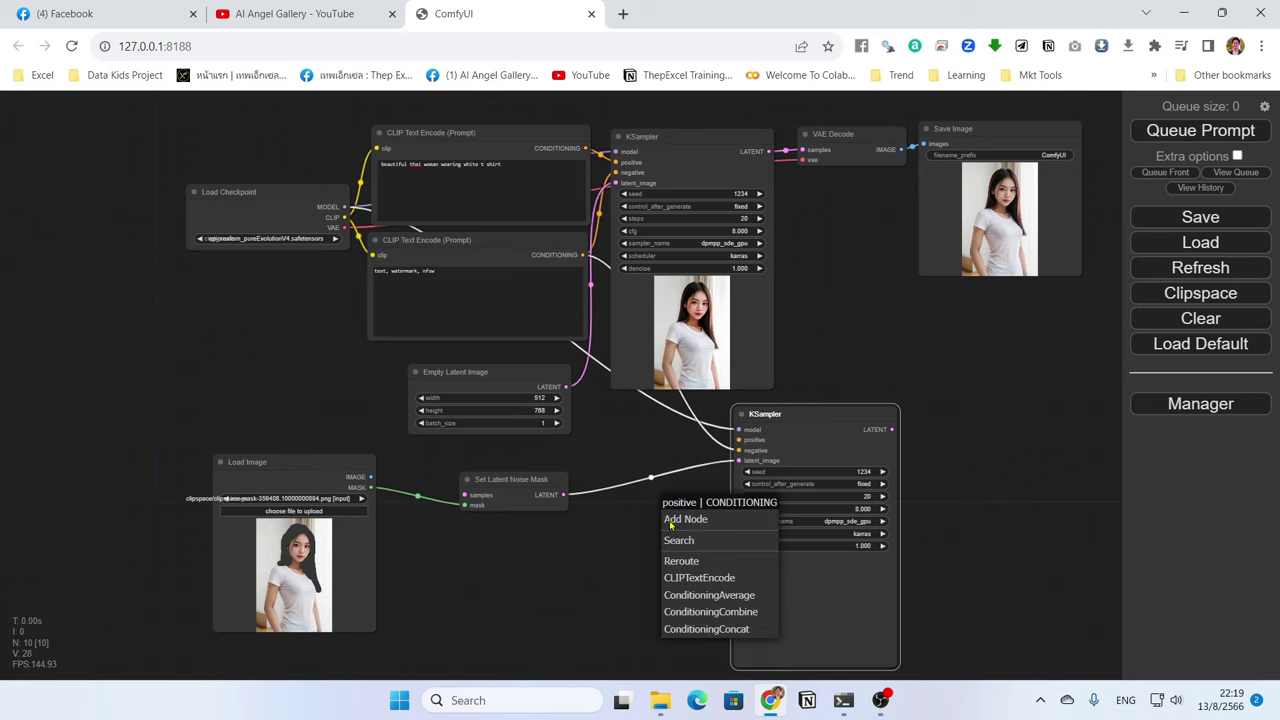
left_click(698, 578)
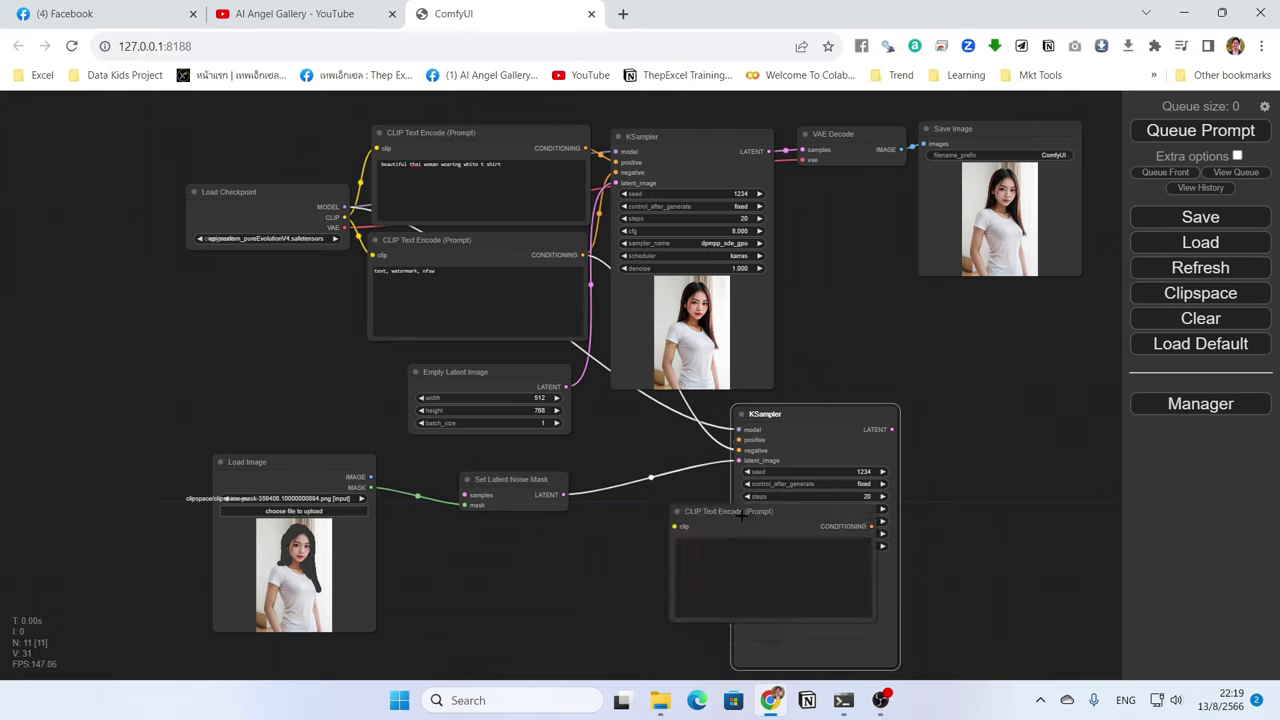
left_click_drag(760, 512, 584, 546)
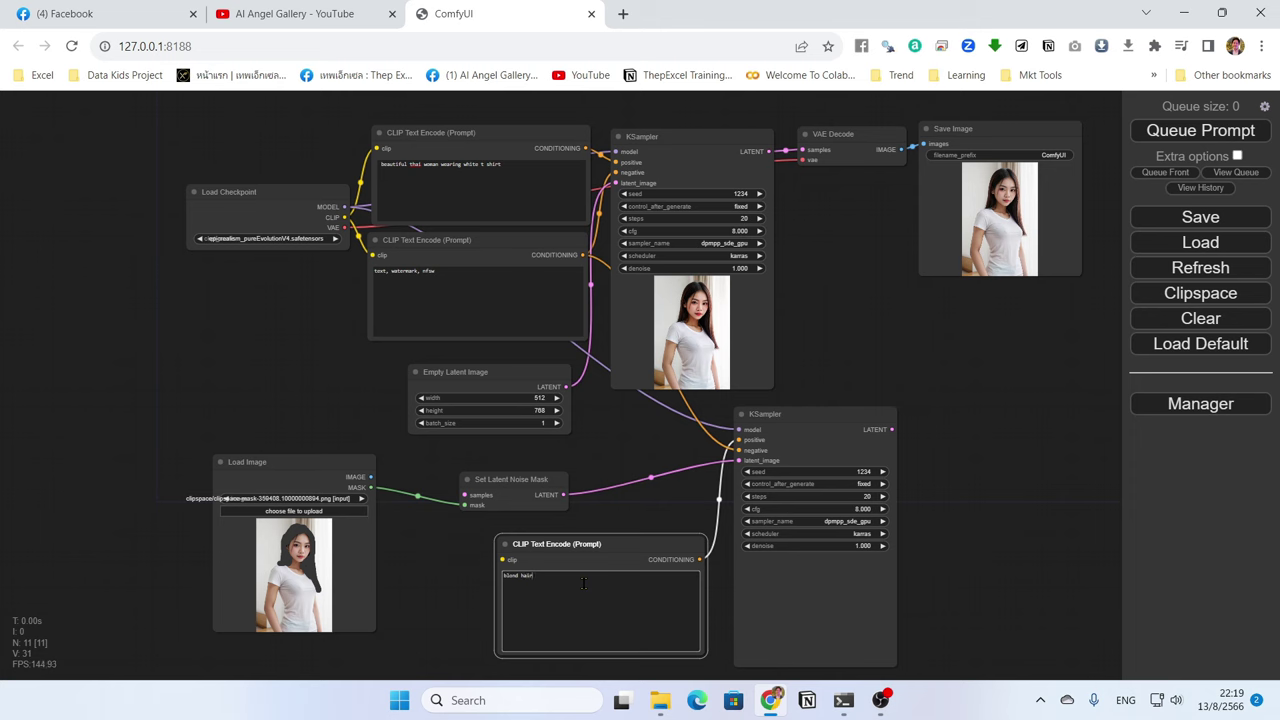
Connect the Load Checkpoint node's CLIP output to the clip input of the "blond hair" prompt node.
left_click(446, 560)
scroll(463, 575, "up", 5)
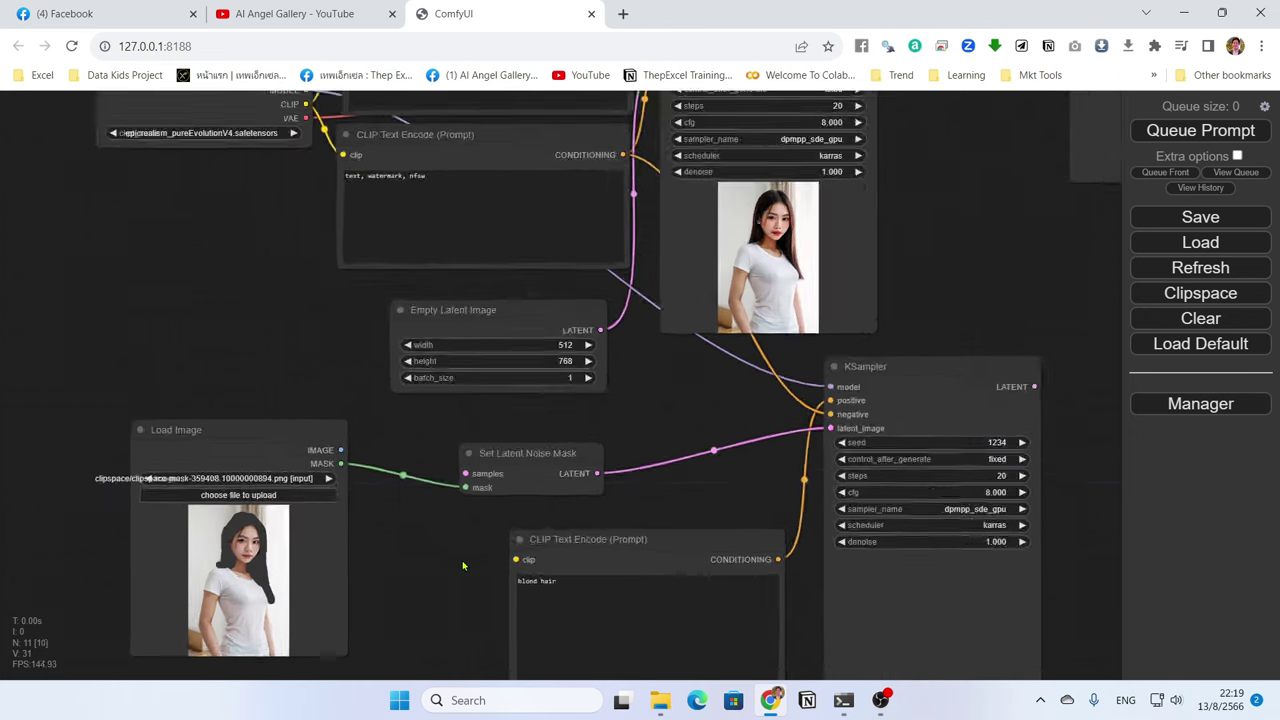
left_click_drag(463, 582, 288, 456)
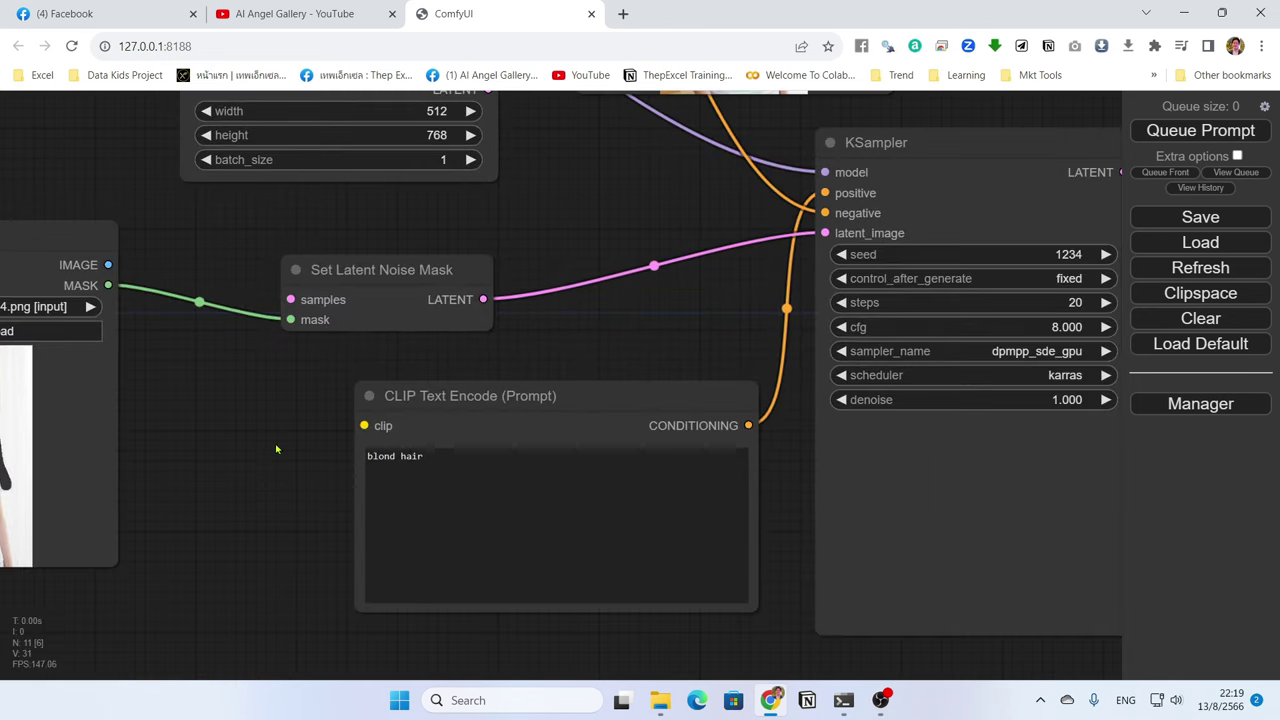
scroll(283, 453, "down", 3)
left_click_drag(374, 389, 489, 453)
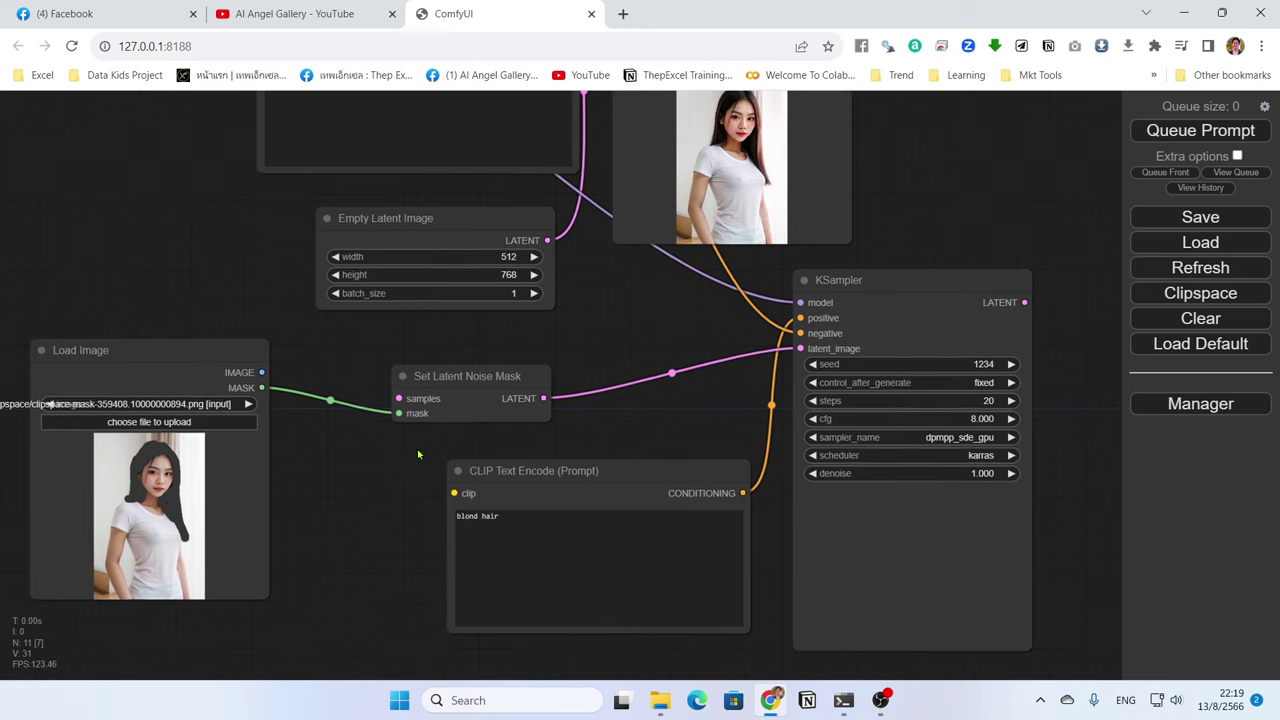
scroll(489, 460, "down", 3)
left_click_drag(398, 403, 395, 452)
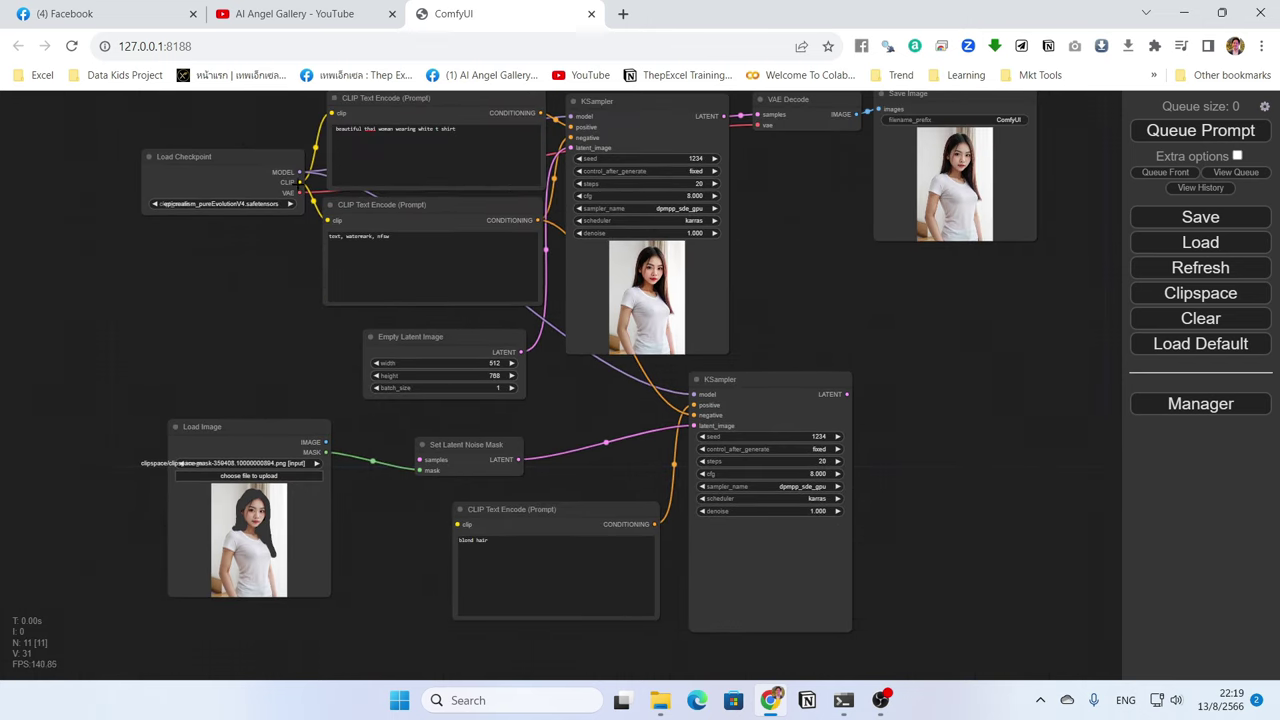
left_click_drag(303, 182, 457, 524)
Add VAE Decode and Save Image nodes after the second KSampler, and connect the checkpoint's VAE to the decoder.
left_click_drag(1060, 440, 723, 400)
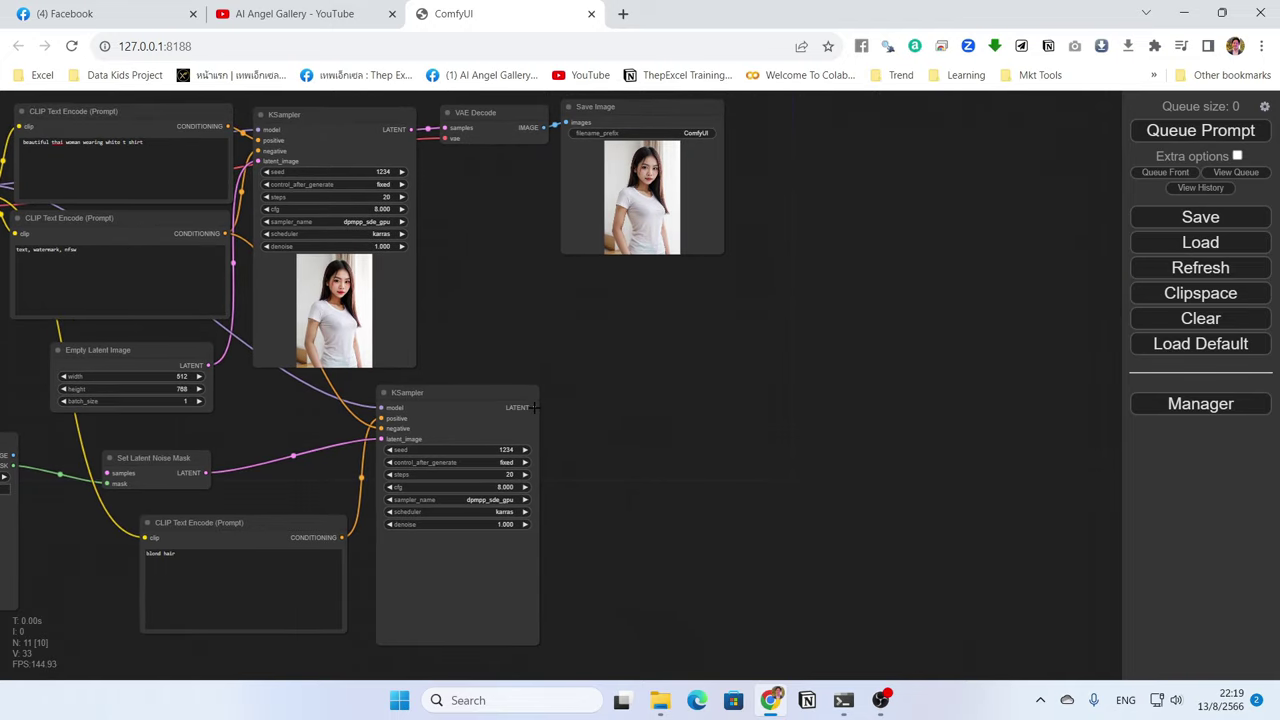
left_click_drag(535, 407, 610, 382)
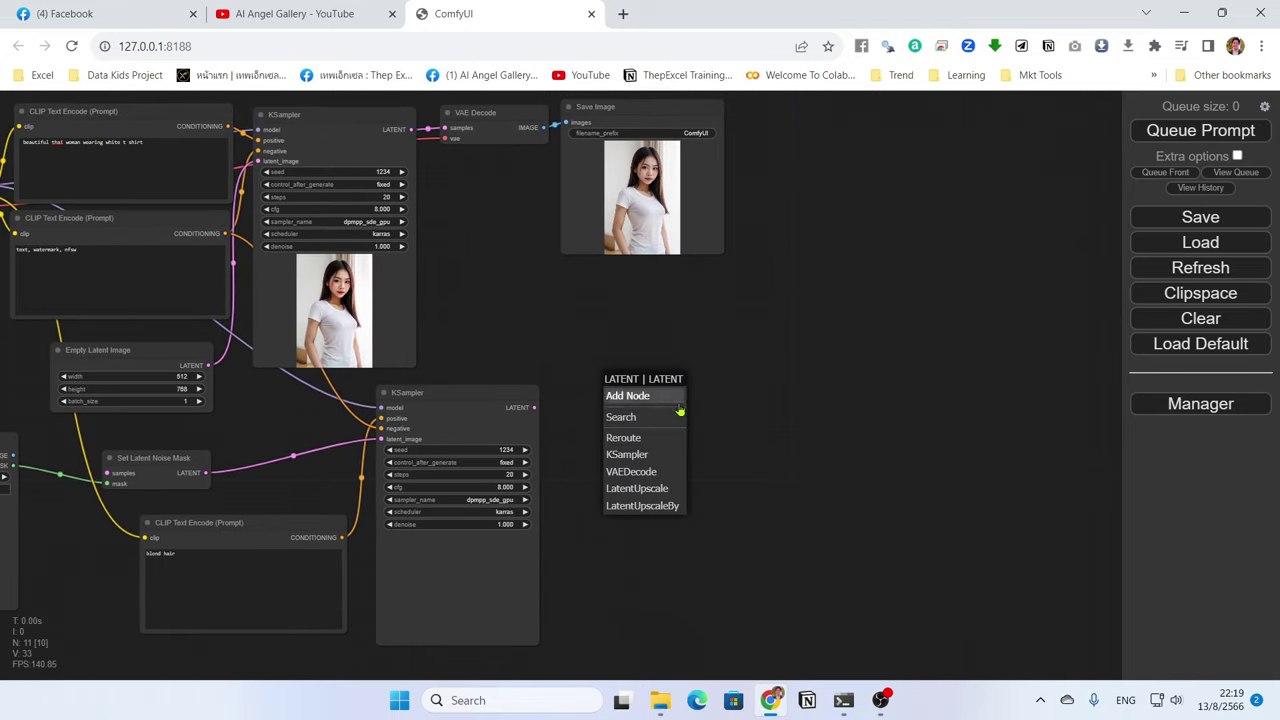
left_click(632, 471)
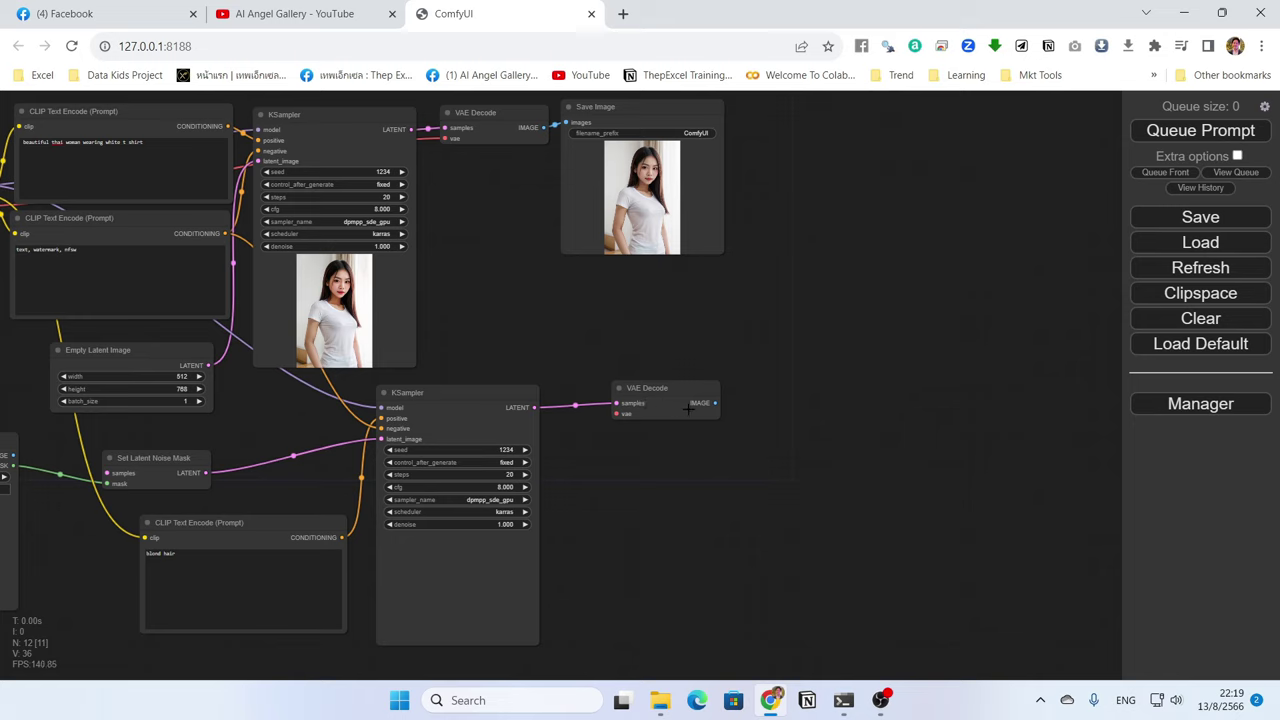
left_click_drag(715, 403, 779, 388)
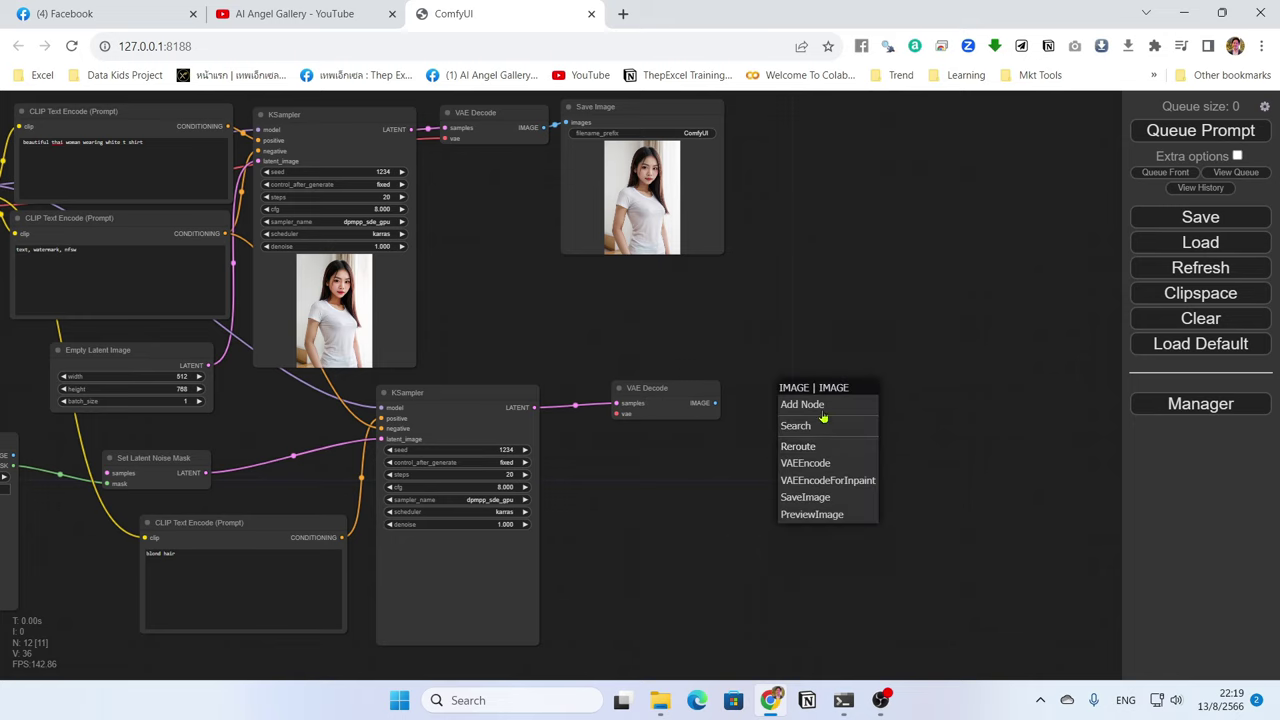
left_click(812, 514)
left_click_drag(662, 437, 330, 192)
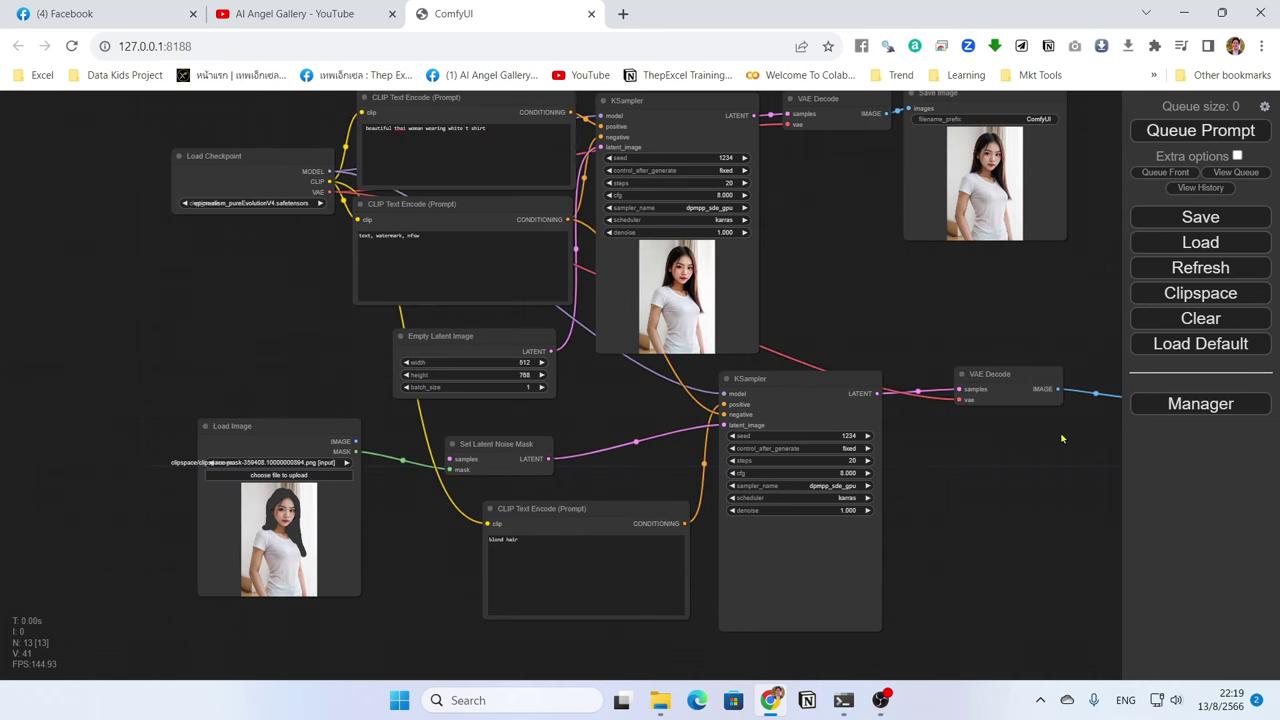
Spread the Set Latent Noise Mask, "blond hair" prompt and Load Image nodes apart to make room between image and mask nodes.
left_click_drag(470, 443, 497, 433)
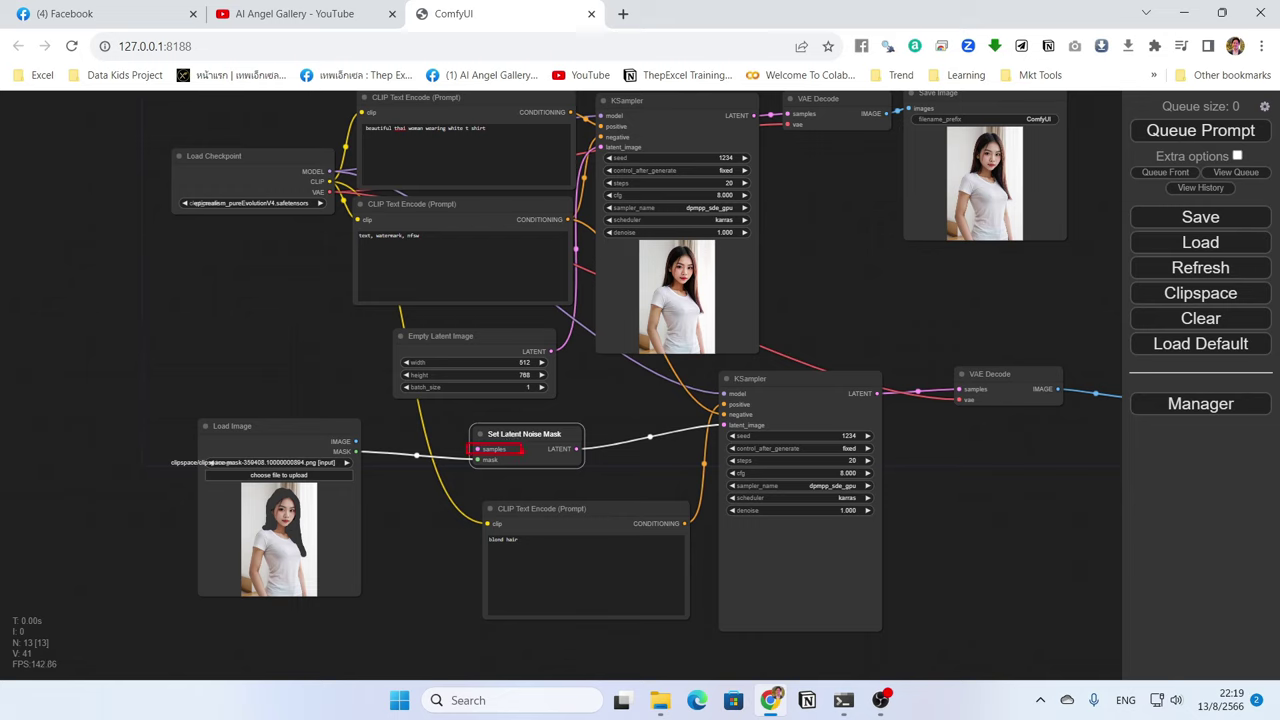
left_click_drag(540, 434, 565, 429)
left_click_drag(560, 509, 578, 509)
left_click_drag(320, 424, 270, 432)
scroll(514, 462, "up", 2)
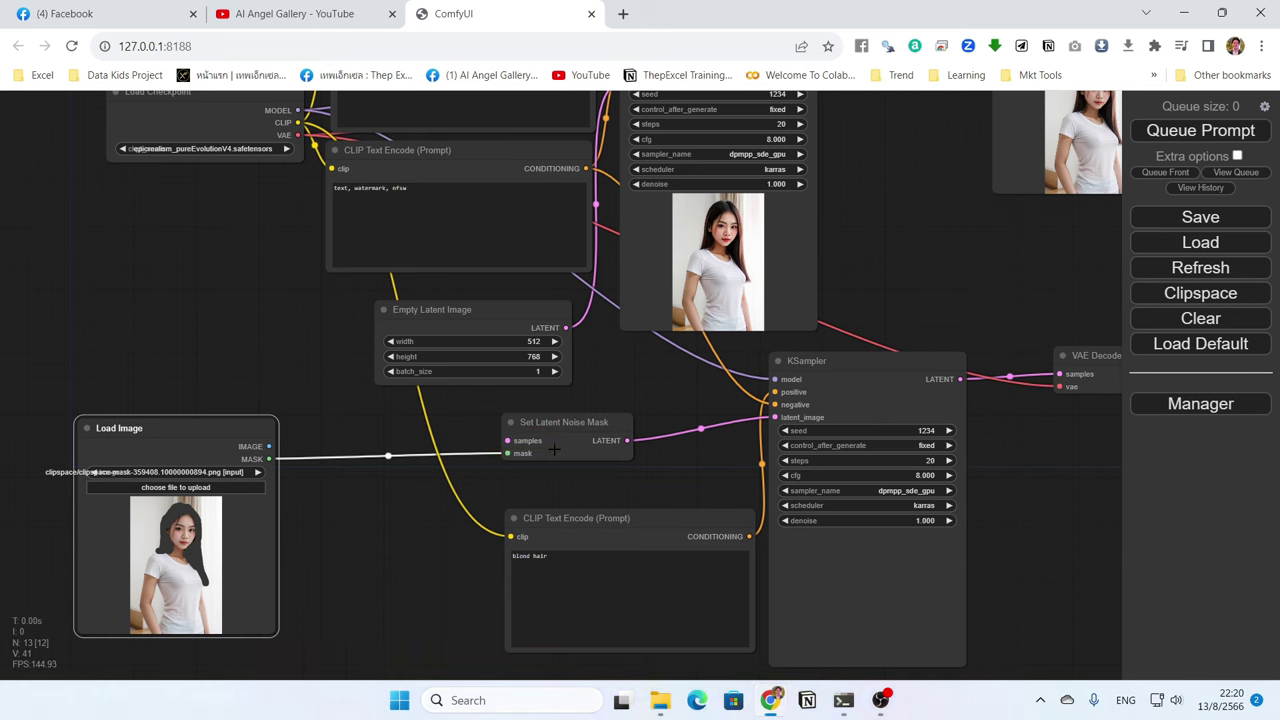
scroll(440, 430, "down", 3)
scroll(440, 430, "up", 1)
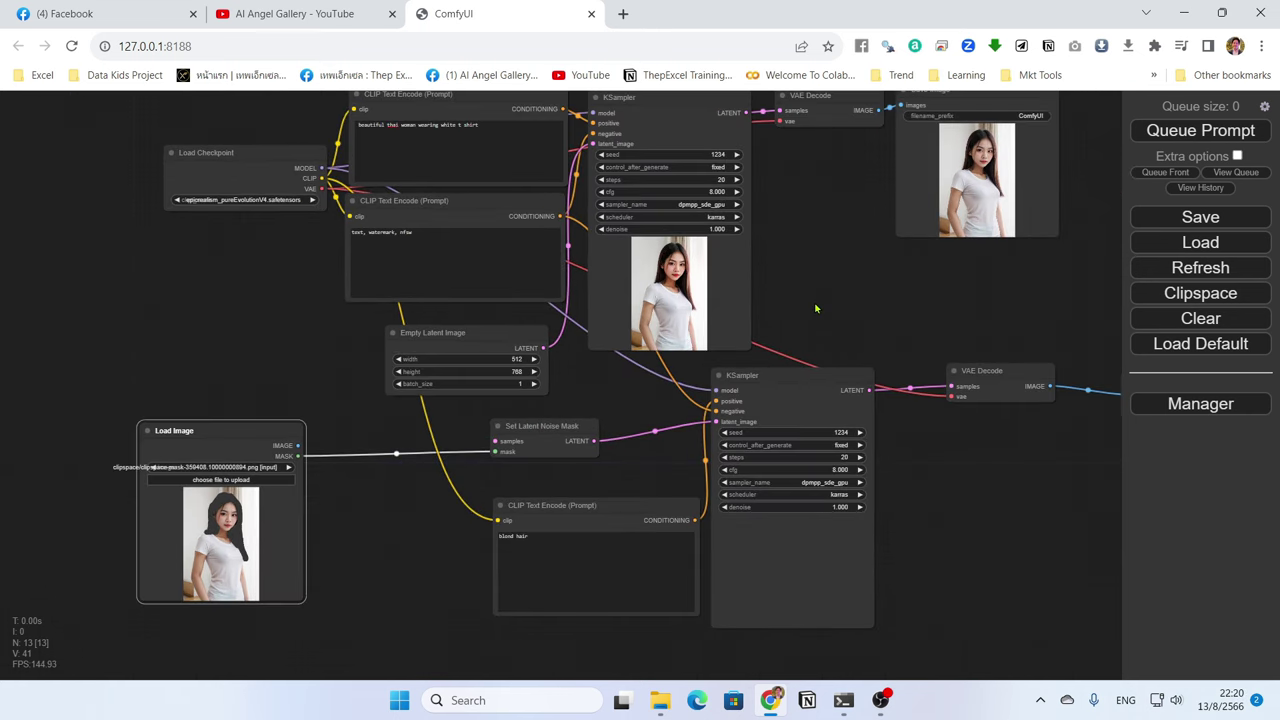
left_click_drag(817, 309, 830, 324)
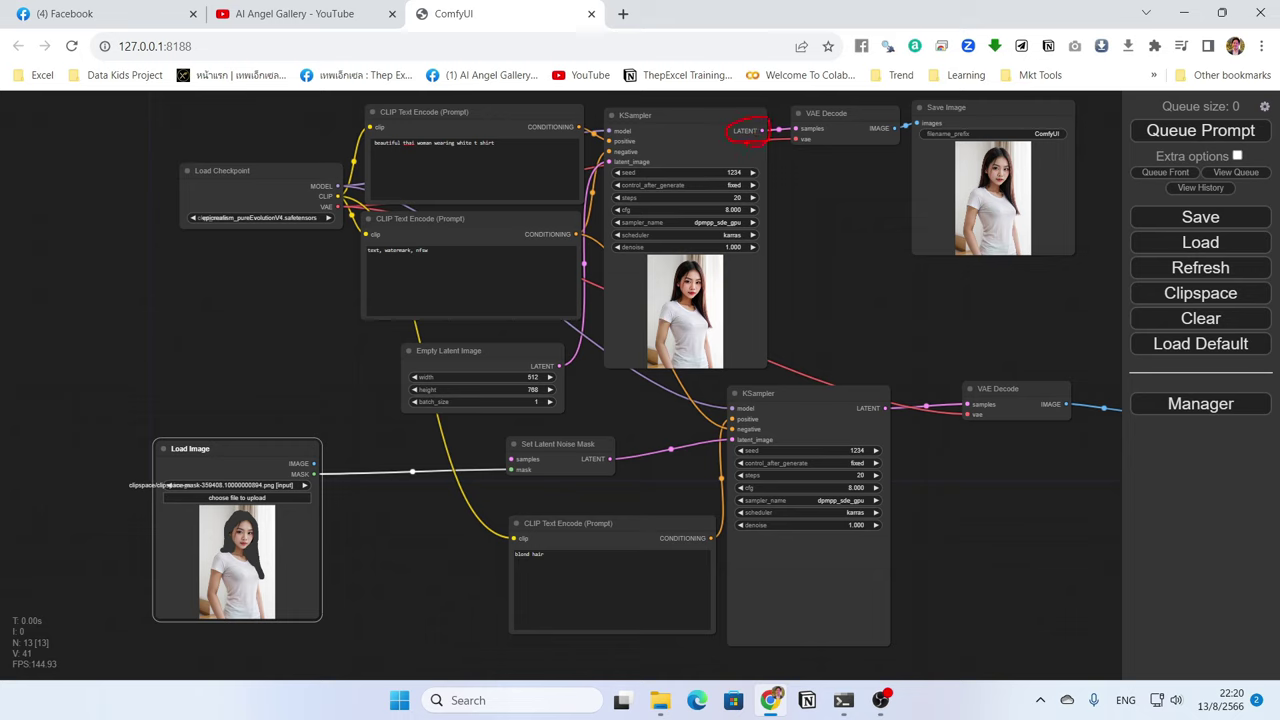
mouse_move(755, 186)
left_mouse_down()
mouse_move(709, 268)
mouse_move(497, 452)
left_mouse_up()
key("Escape")
Add a VAE Encode node linking Load Image's IMAGE to Set Latent Noise Mask's samples, supplied with the checkpoint's VAE.
left_click_drag(316, 463, 357, 458)
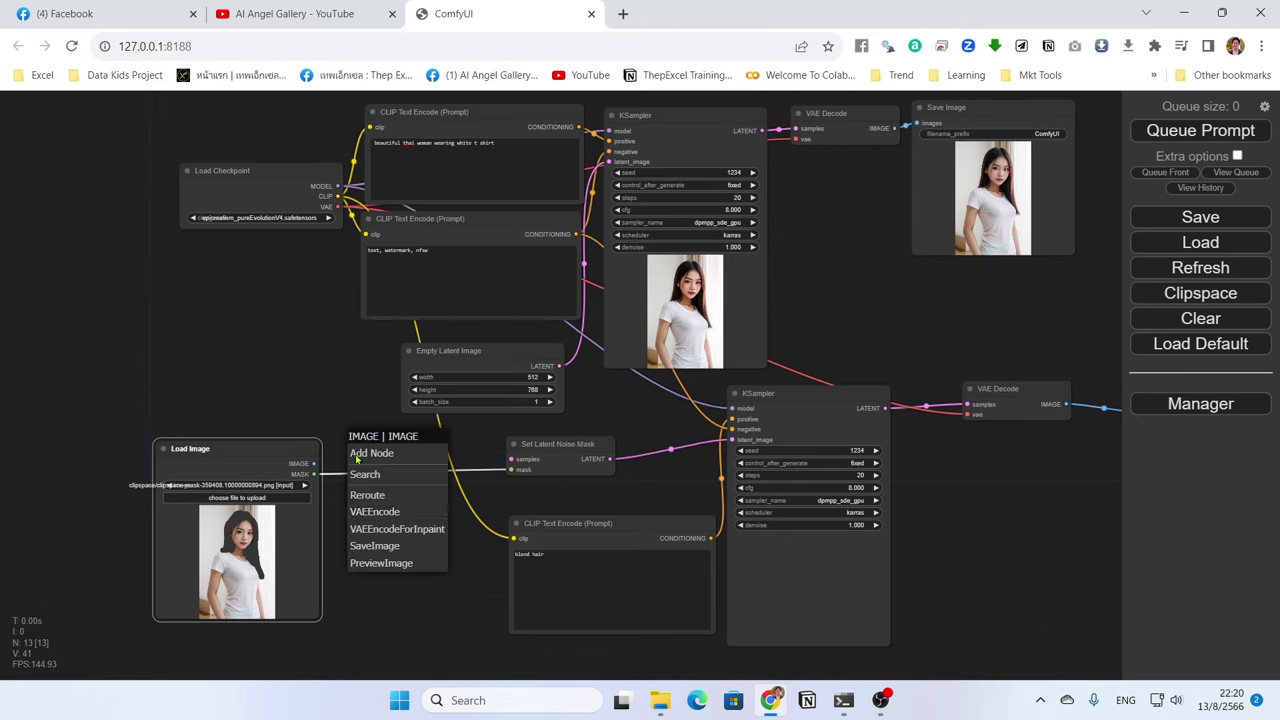
left_click(408, 519)
left_click_drag(393, 432, 511, 459)
left_click_drag(336, 207, 287, 525)
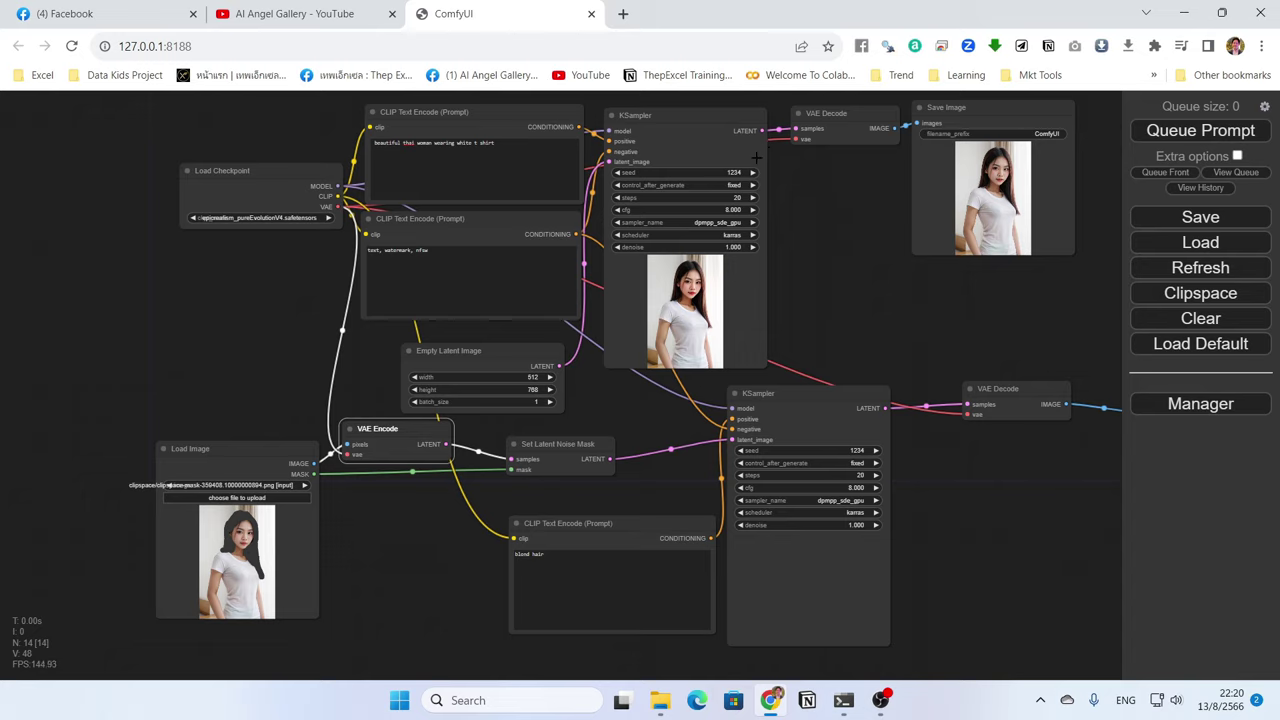
mouse_move(395, 429)
left_mouse_down()
mouse_move(400, 460)
mouse_move(418, 446)
mouse_move(408, 436)
left_mouse_up()
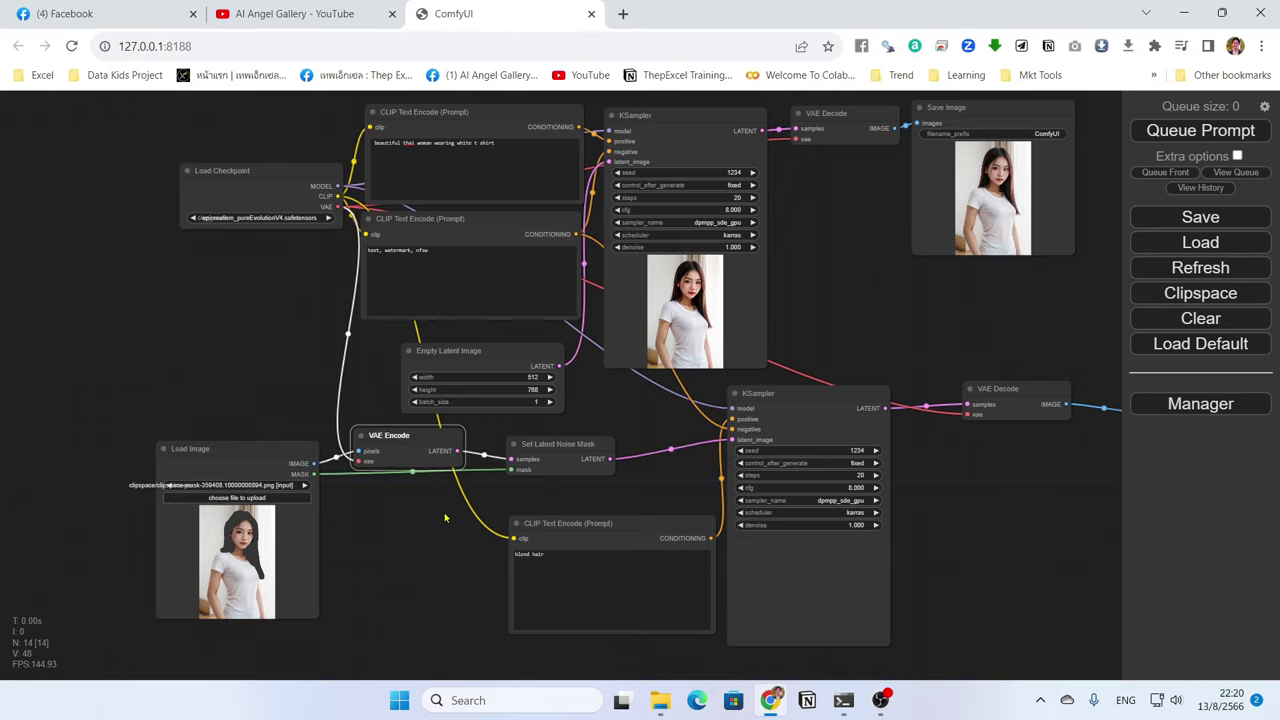
Queue the prompt, view the second Save Image node's result at full size, and return to the workflow.
left_click_drag(445, 517, 369, 500)
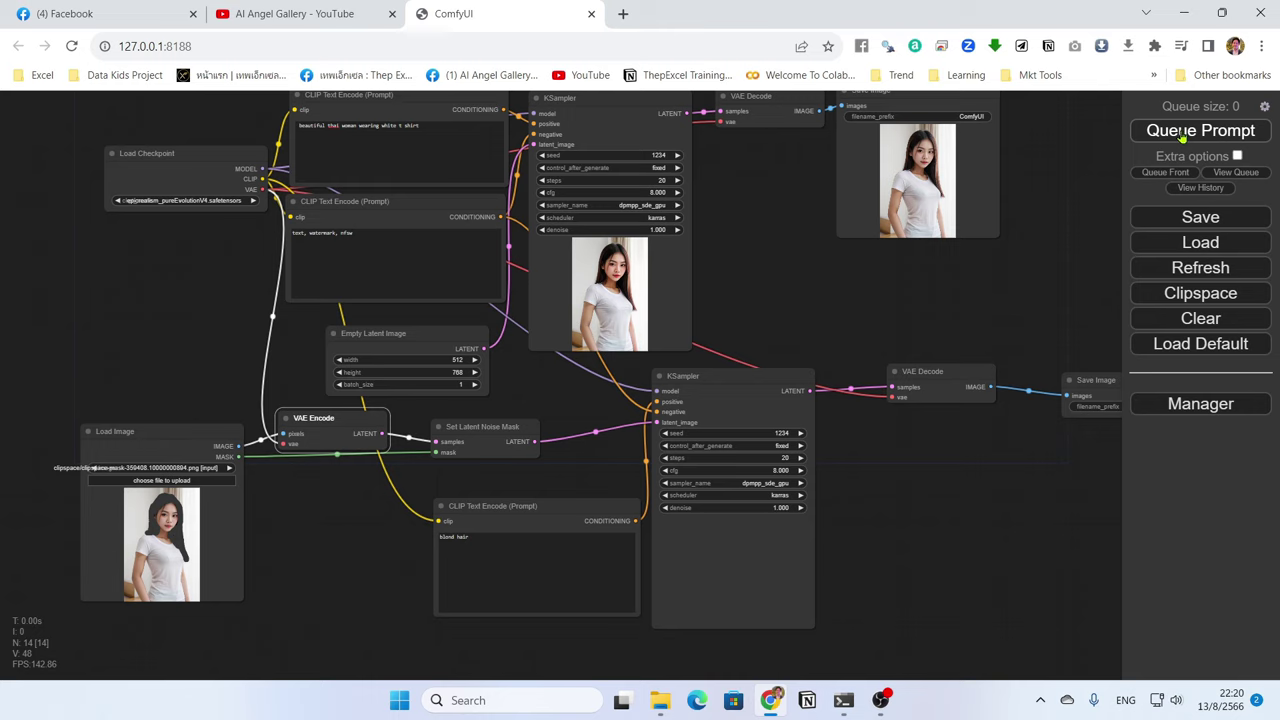
left_click(1183, 136)
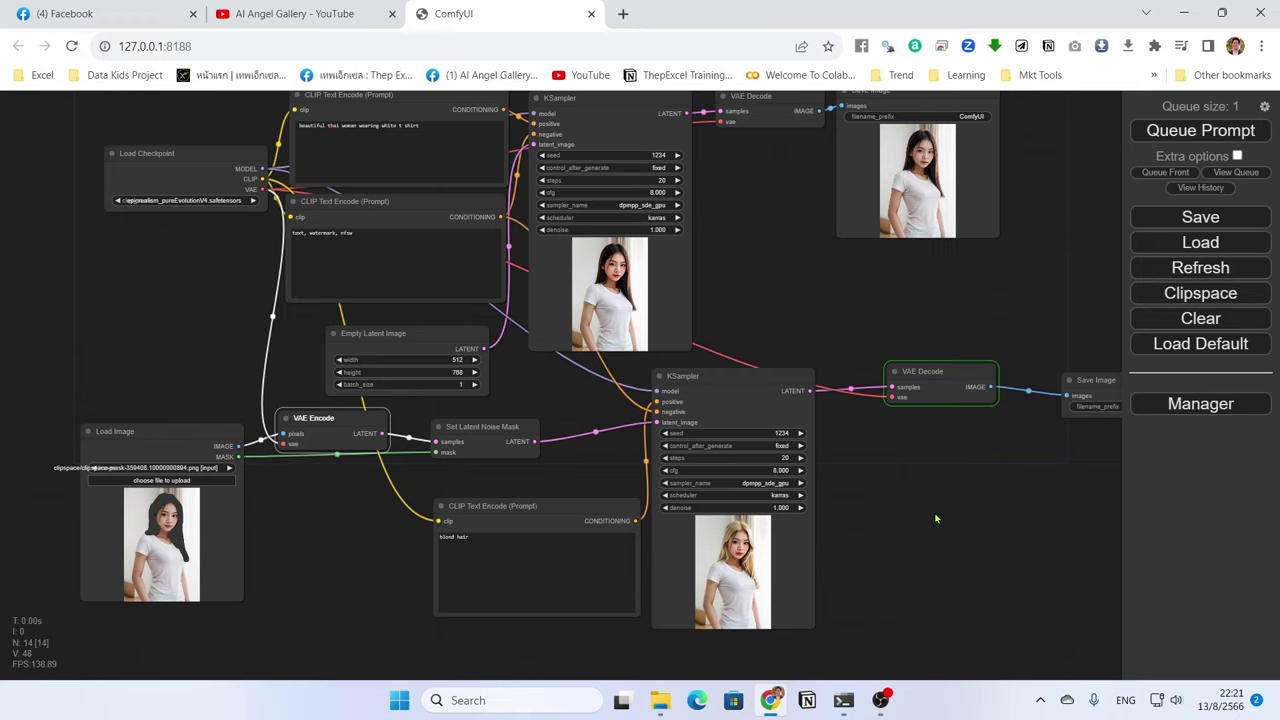
left_click_drag(938, 518, 663, 468)
right_click(860, 325)
left_click(885, 355)
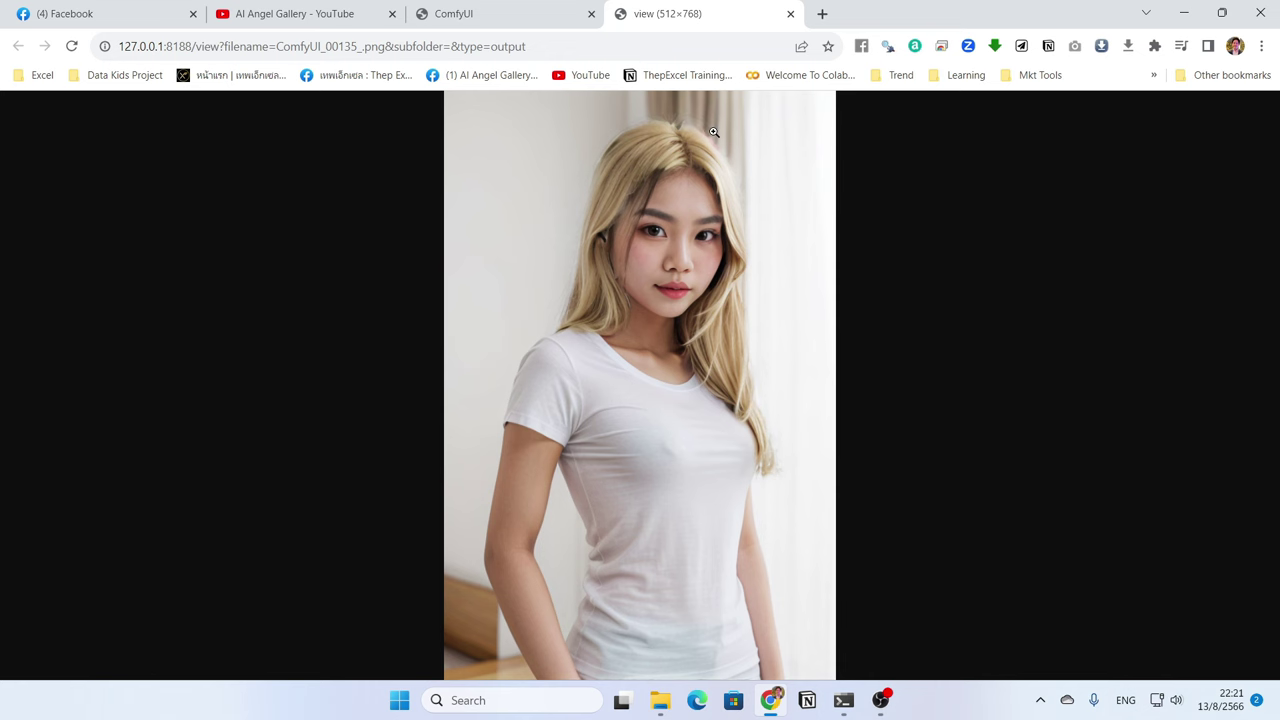
left_click(790, 14)
Set the second KSampler's denoise to 0.5, queue the prompt again, and check the full-size result.
left_click_drag(551, 445, 731, 414)
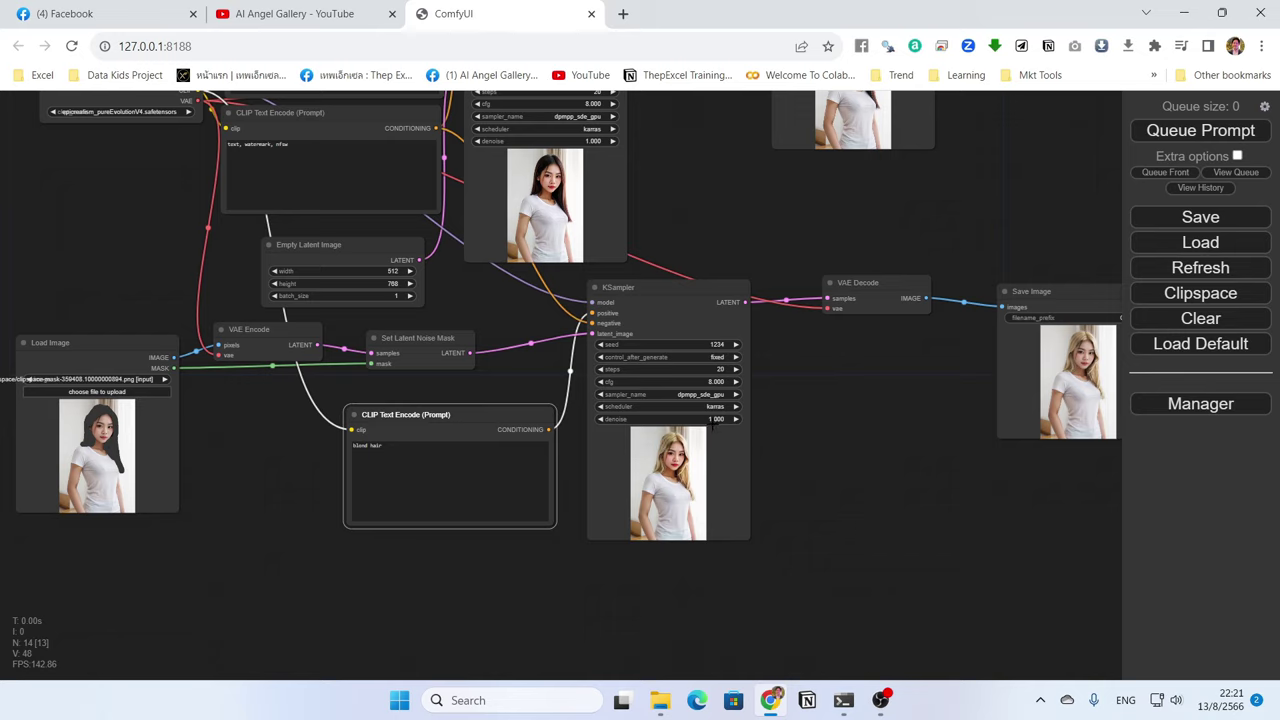
left_click(705, 420)
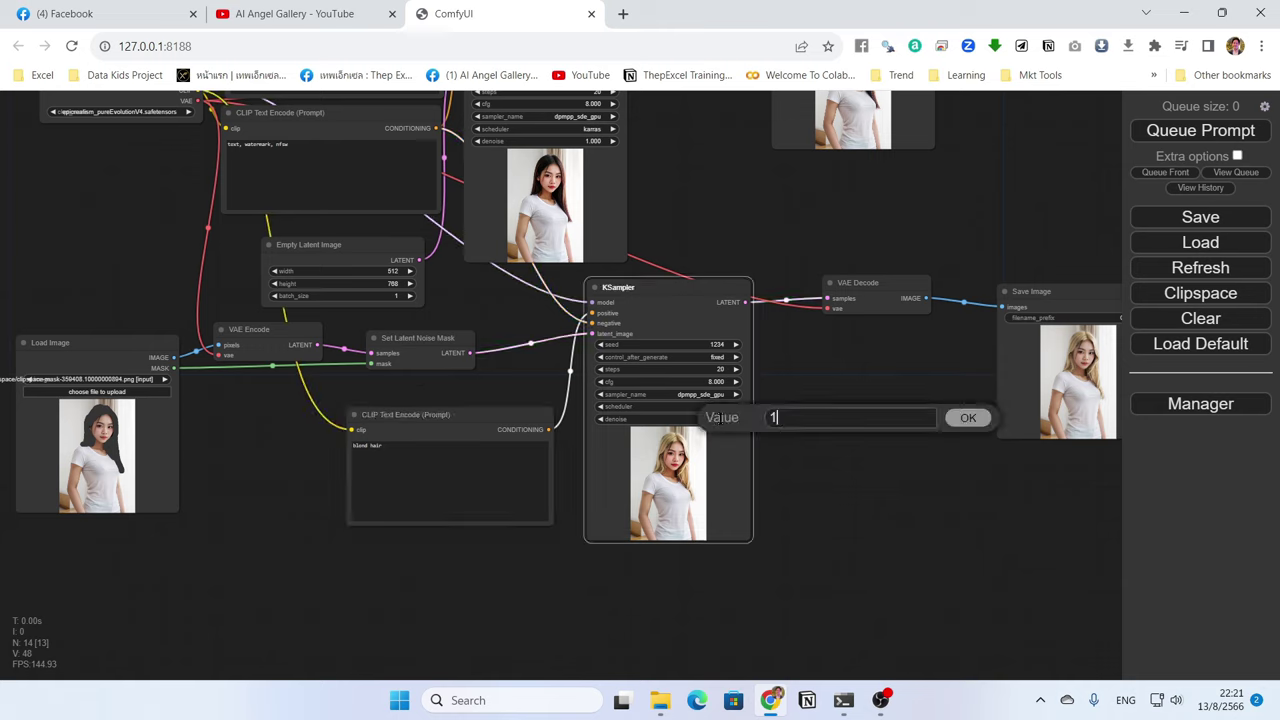
left_click_drag(785, 418, 752, 424)
key("Escape")
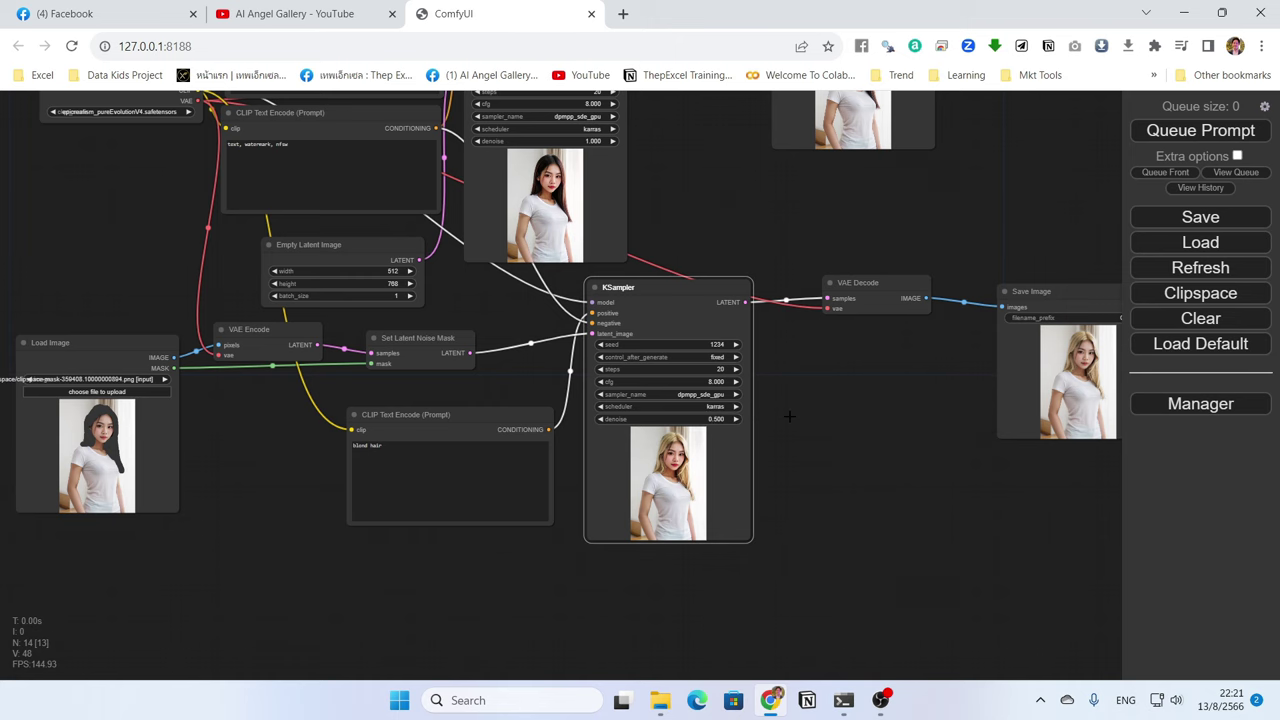
key("ctrl+Return")
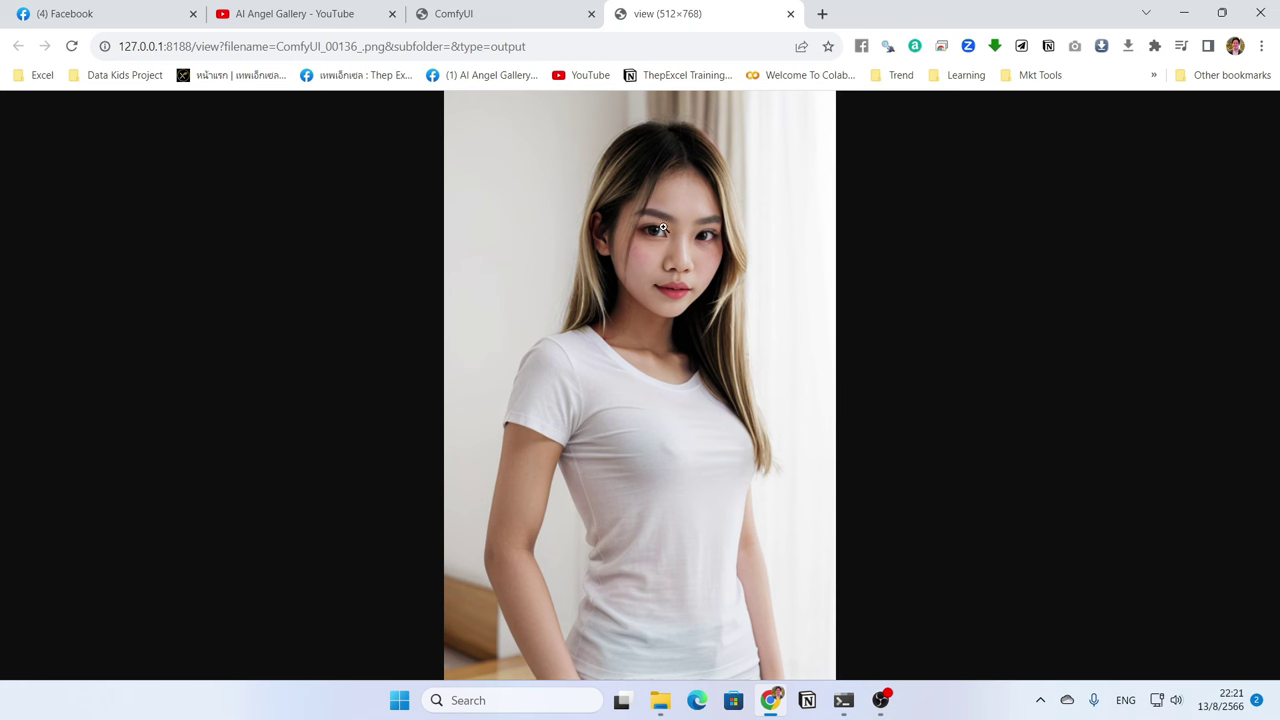
left_click(790, 13)
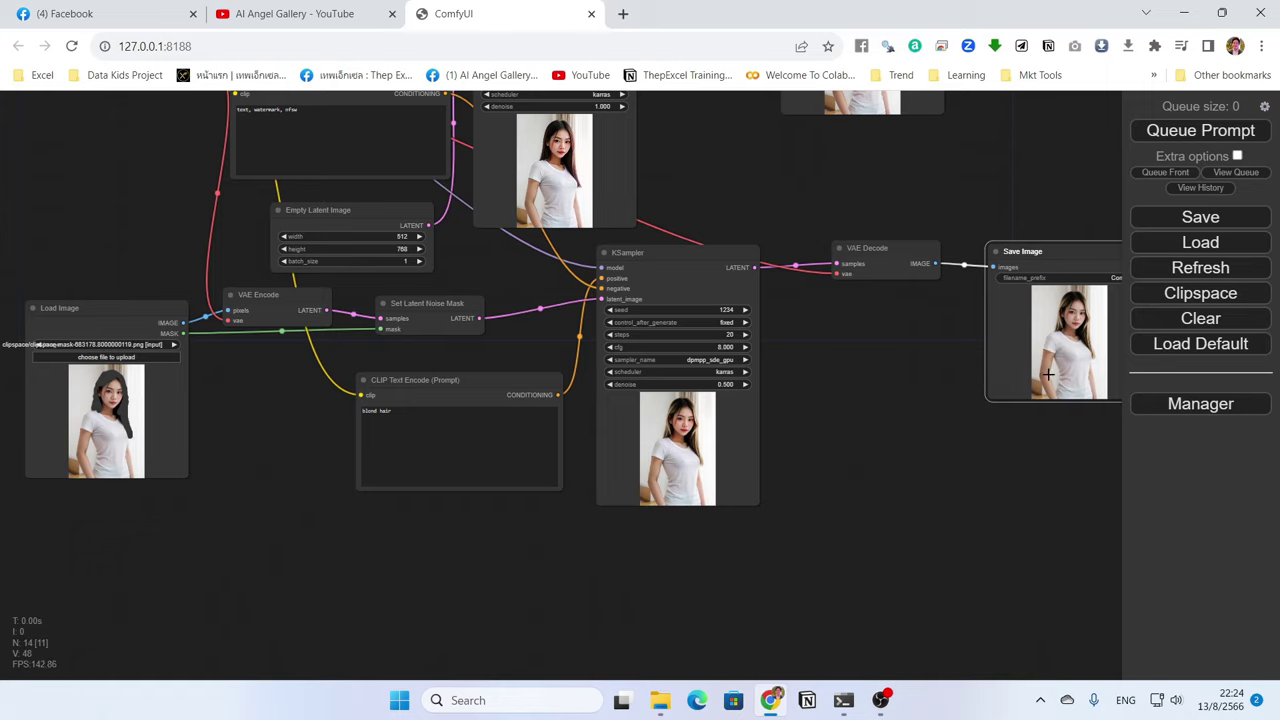
Copy the second Save Image node's blond-hair result through the clipspace and paste it into the Load Image node.
right_click(1048, 292)
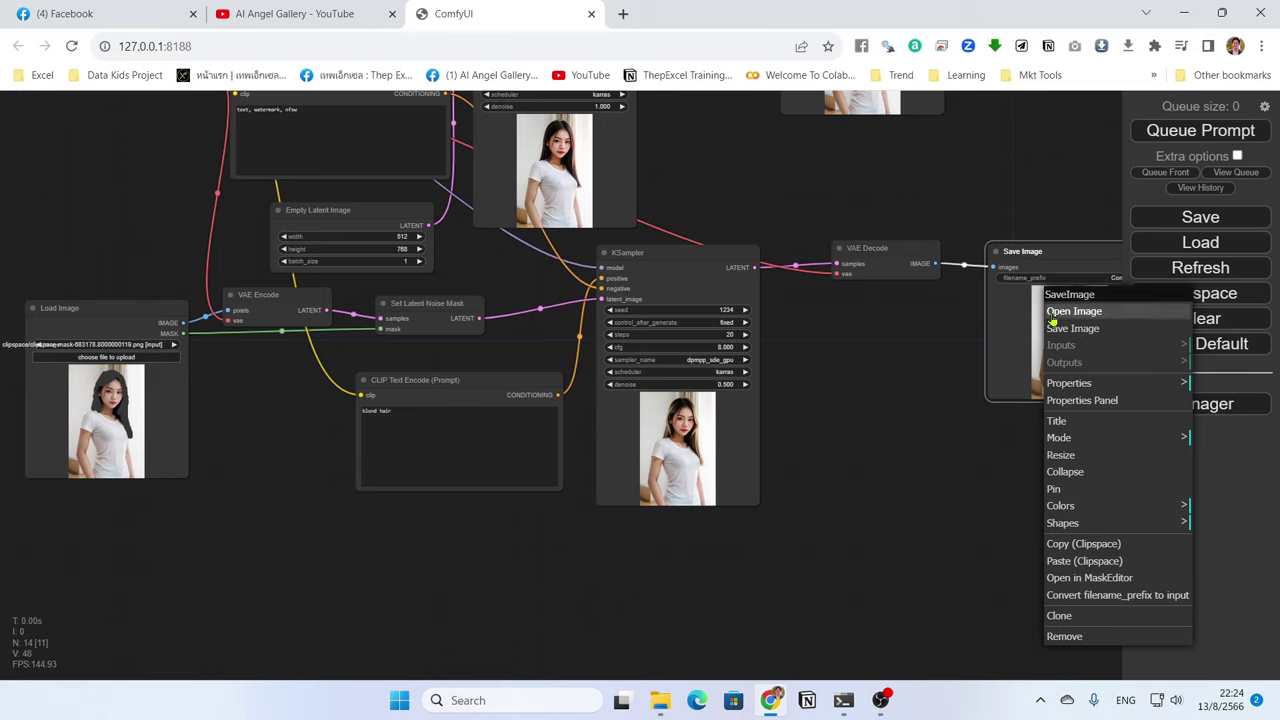
left_click(1088, 544)
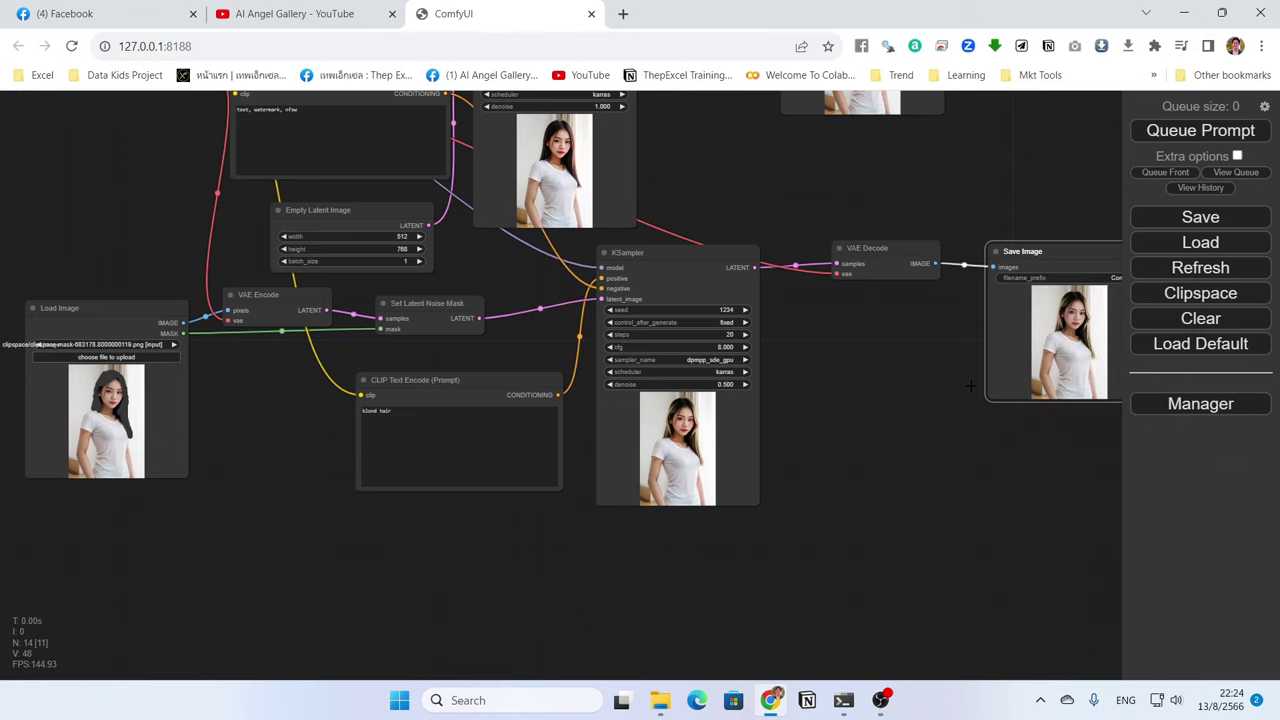
right_click(140, 403)
left_click(177, 581)
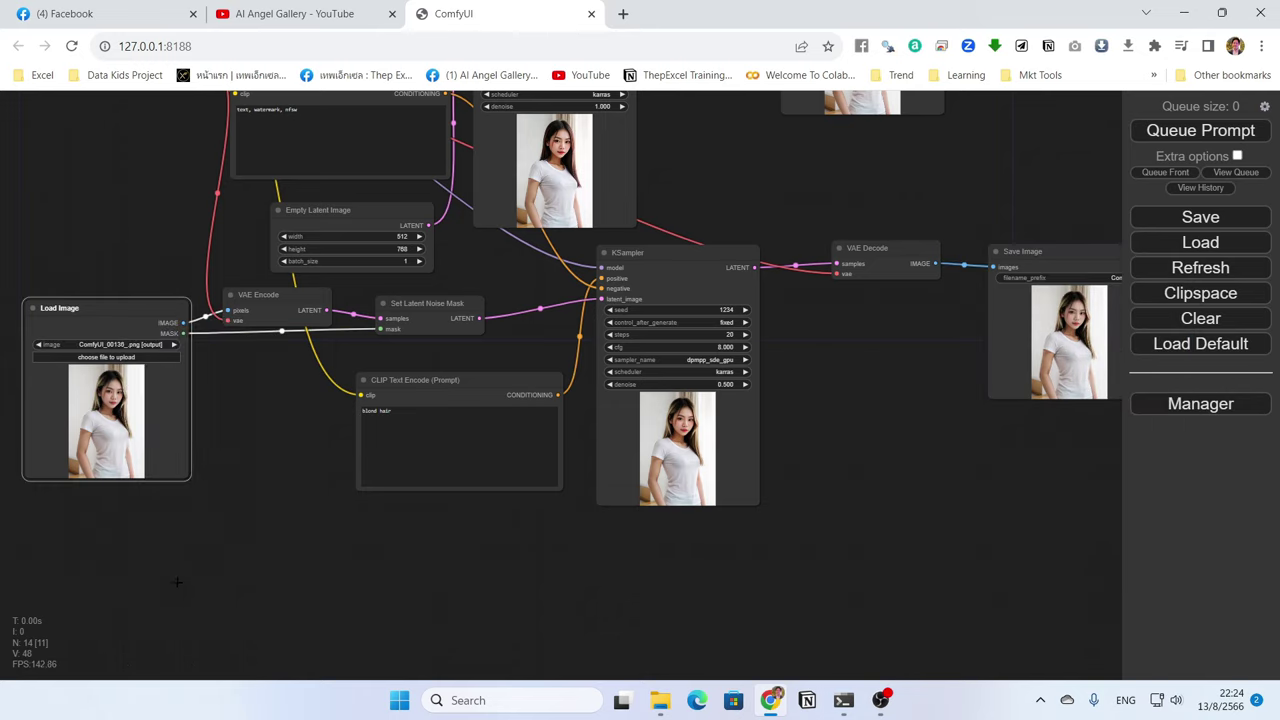
Mask the chest area of the t-shirt in the mask editor with a thicker brush and save the mask to Load Image.
right_click(127, 392)
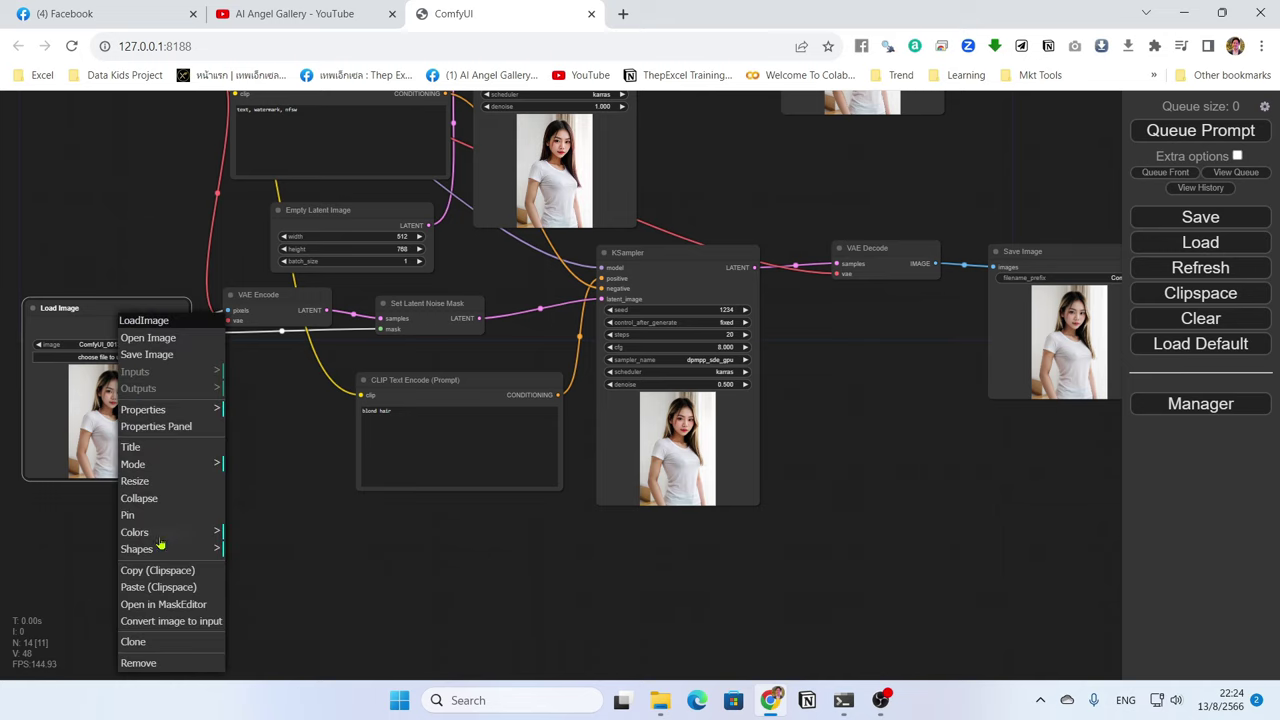
left_click(164, 605)
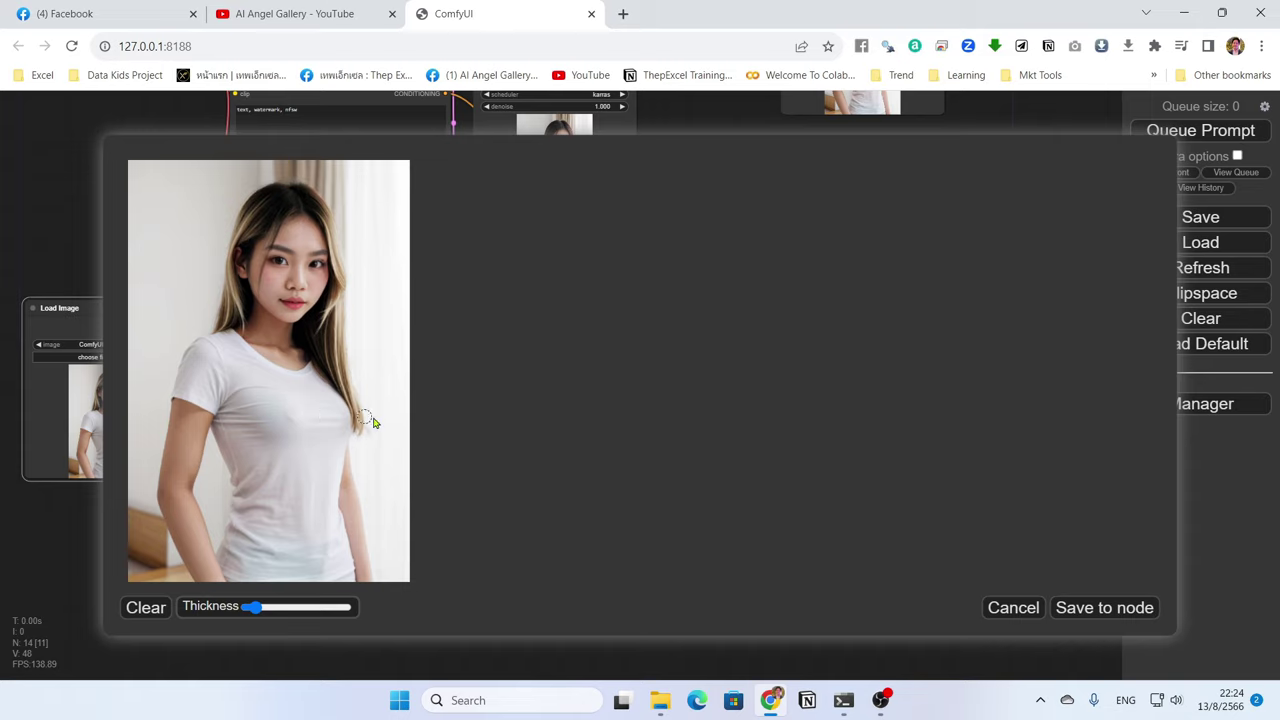
left_click_drag(256, 606, 270, 606)
mouse_move(278, 433)
left_mouse_down()
mouse_move(328, 426)
mouse_move(313, 459)
mouse_move(274, 428)
mouse_move(277, 459)
mouse_move(270, 443)
mouse_move(333, 426)
mouse_move(286, 421)
mouse_move(320, 416)
mouse_move(323, 458)
mouse_move(313, 464)
mouse_move(332, 424)
mouse_move(290, 420)
left_mouse_up()
key("Return")
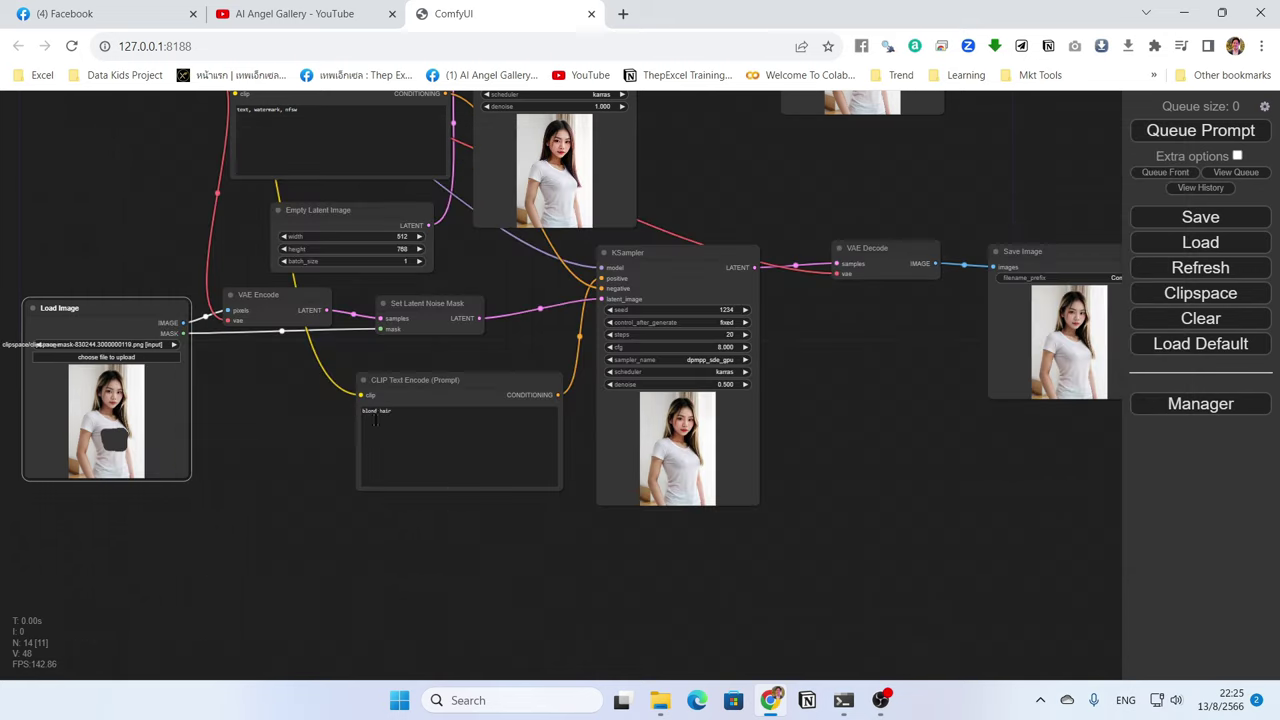
Replace the "blond hair" prompt with "flower graphic on white t-shirt" and queue the prompt.
scroll(563, 425, "up", 2)
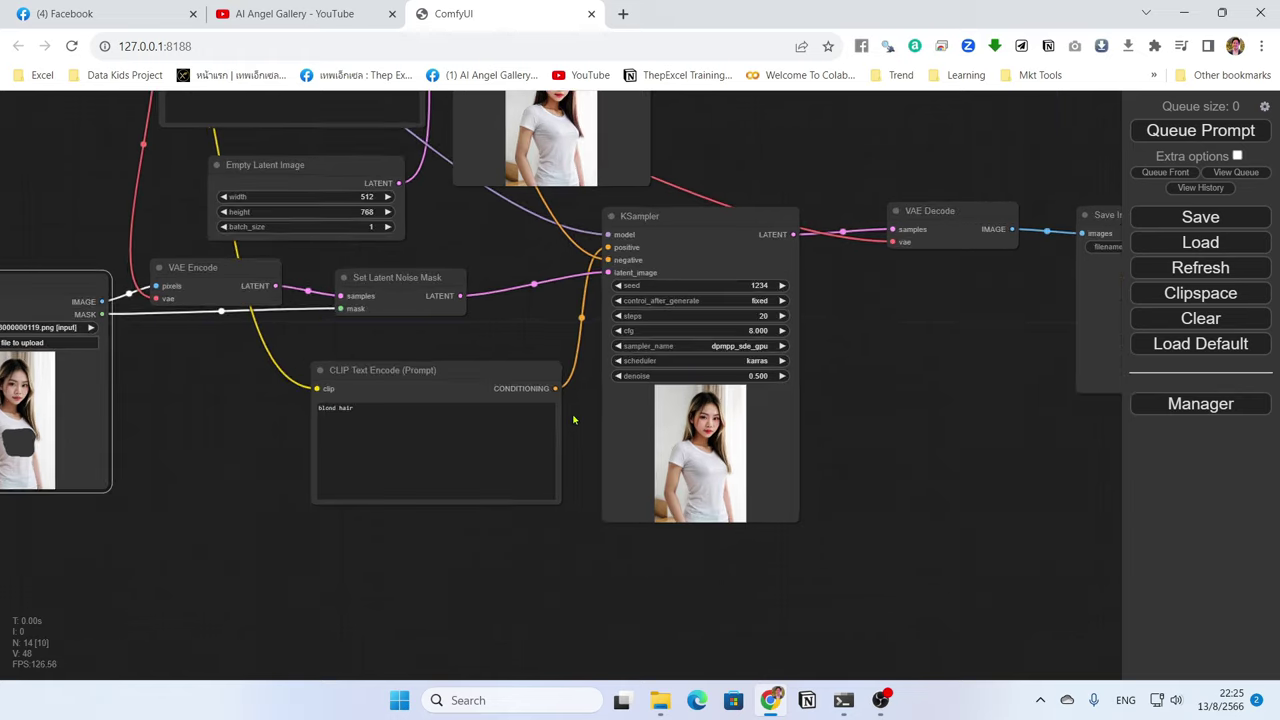
left_click_drag(470, 500, 311, 492)
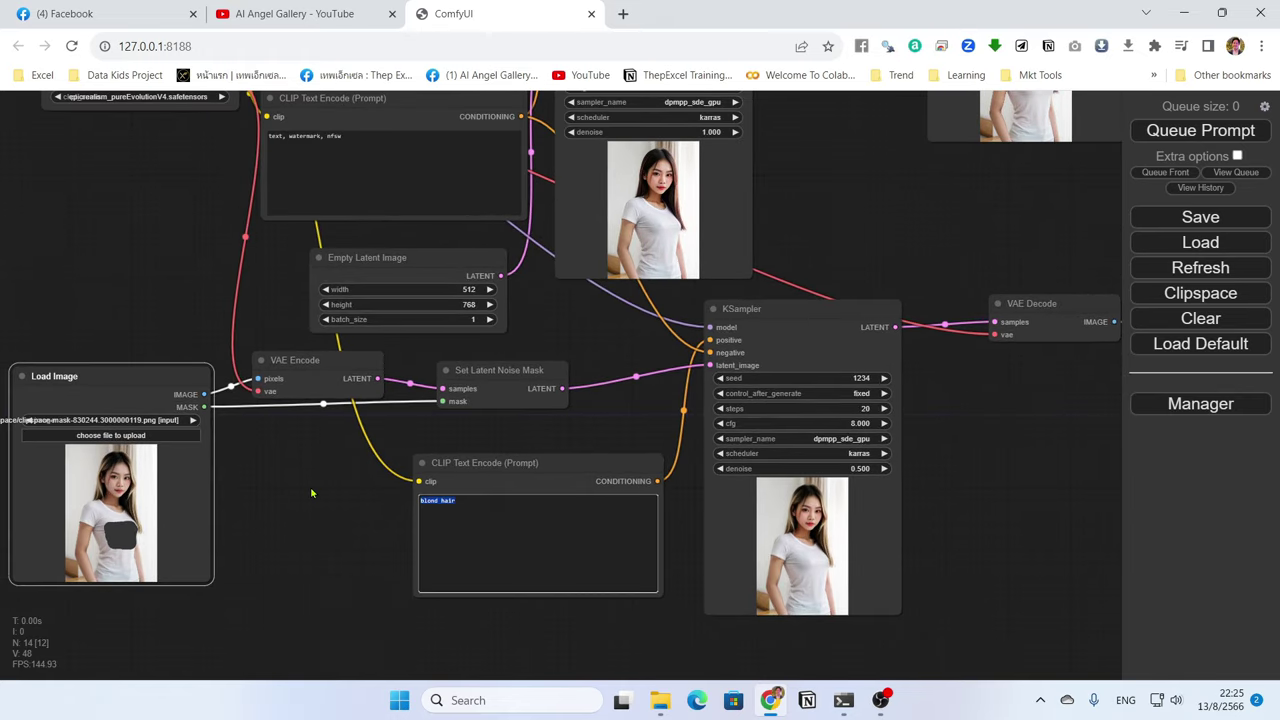
type("fla")
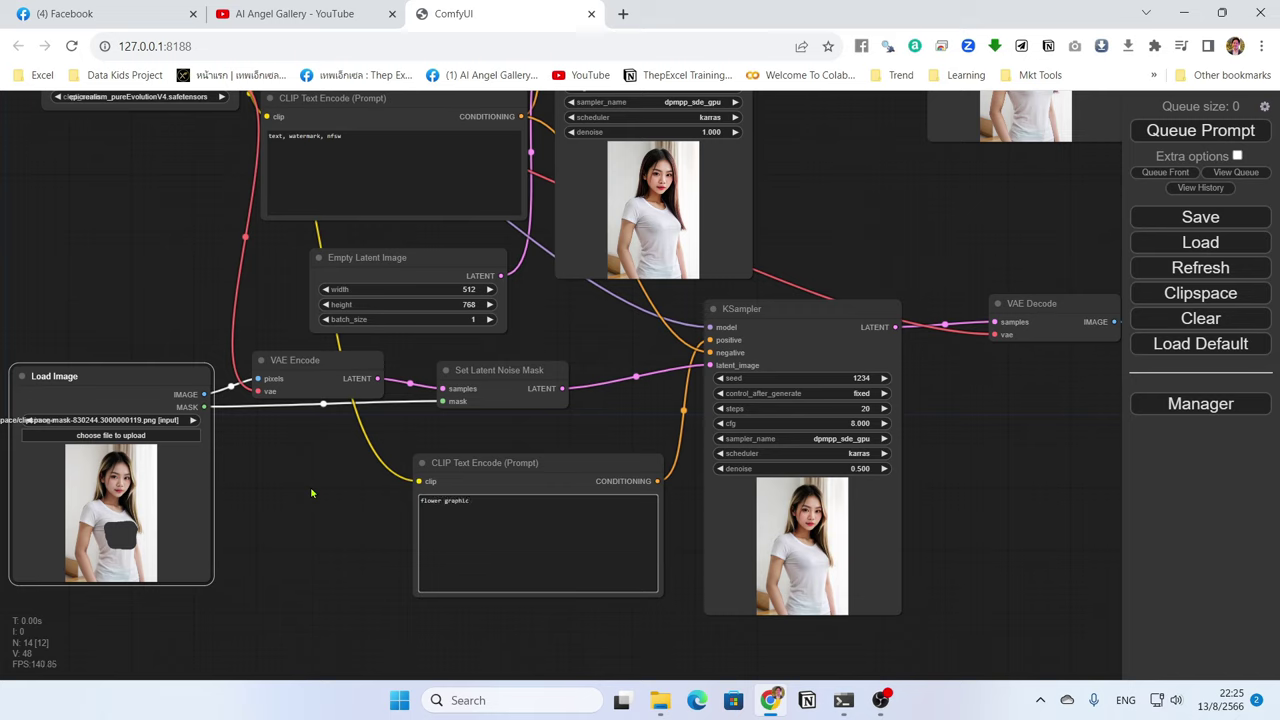
type("white t-shirt")
left_click_drag(311, 493, 82, 472)
key("ctrl+Return")
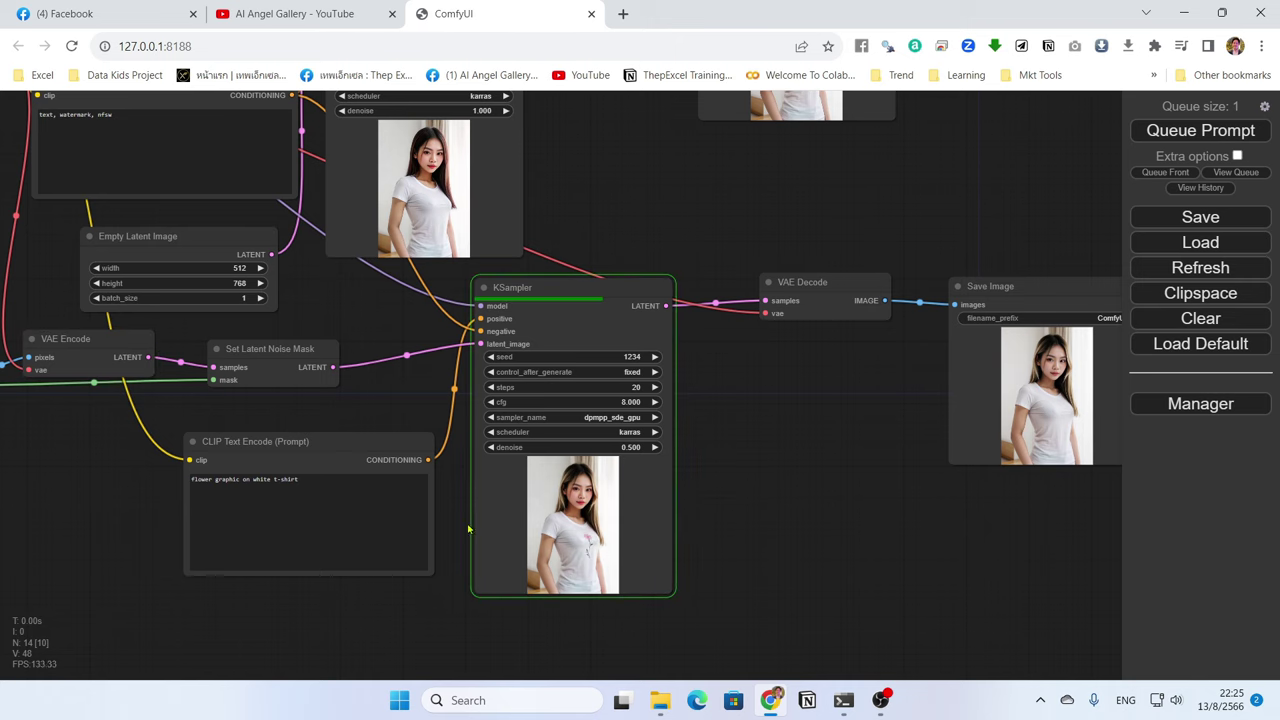
View the second Save Image node's flower t-shirt result at full size and return to the workflow.
left_click_drag(645, 562, 446, 498)
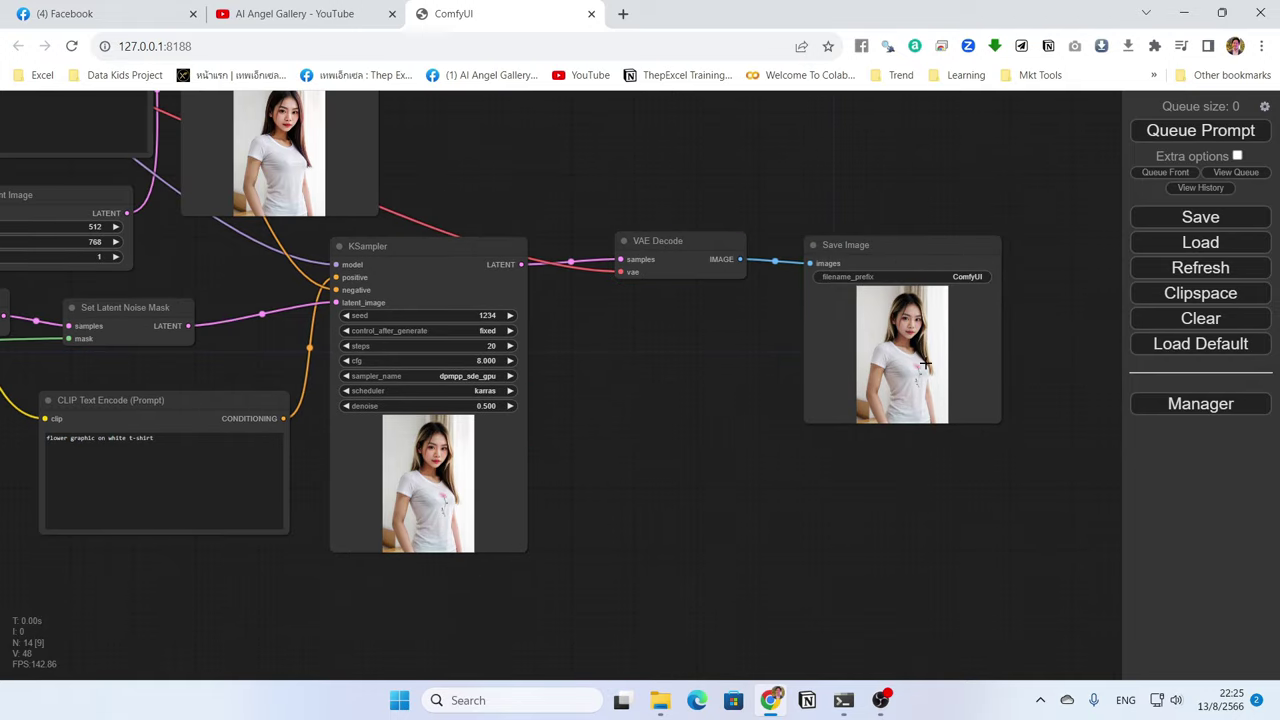
right_click(927, 324)
left_click(947, 339)
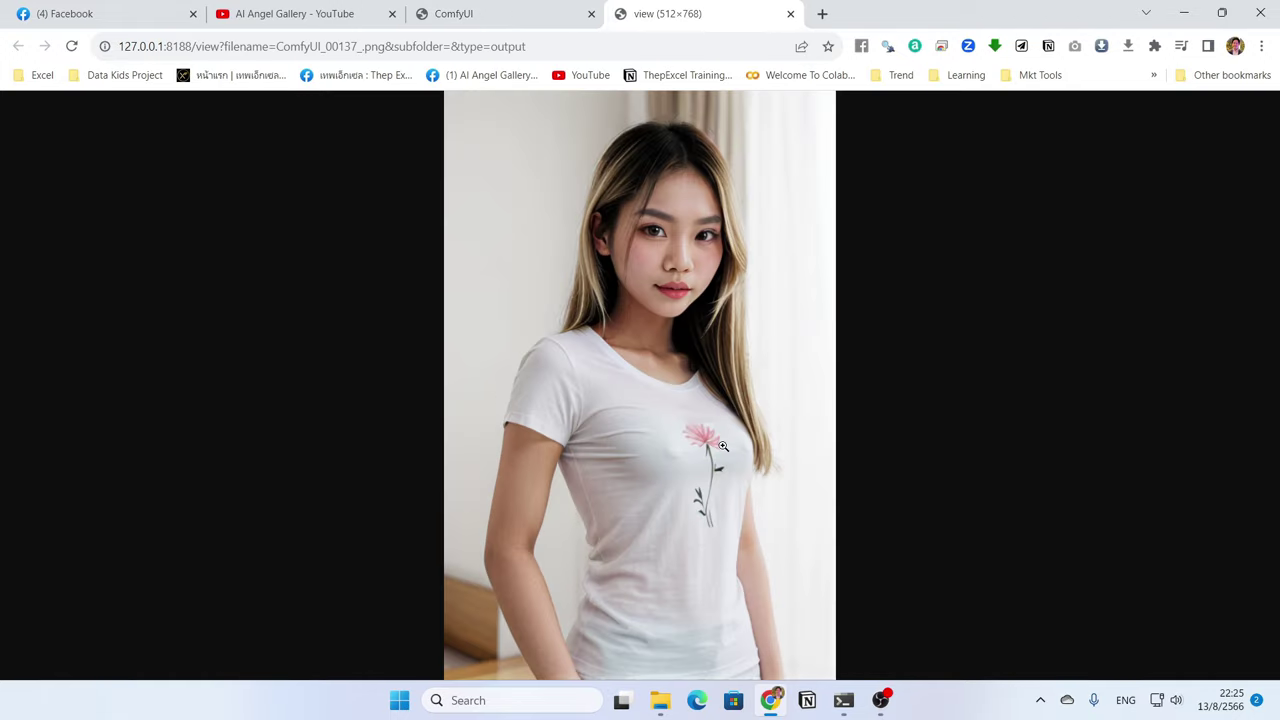
key("ctrl+w")
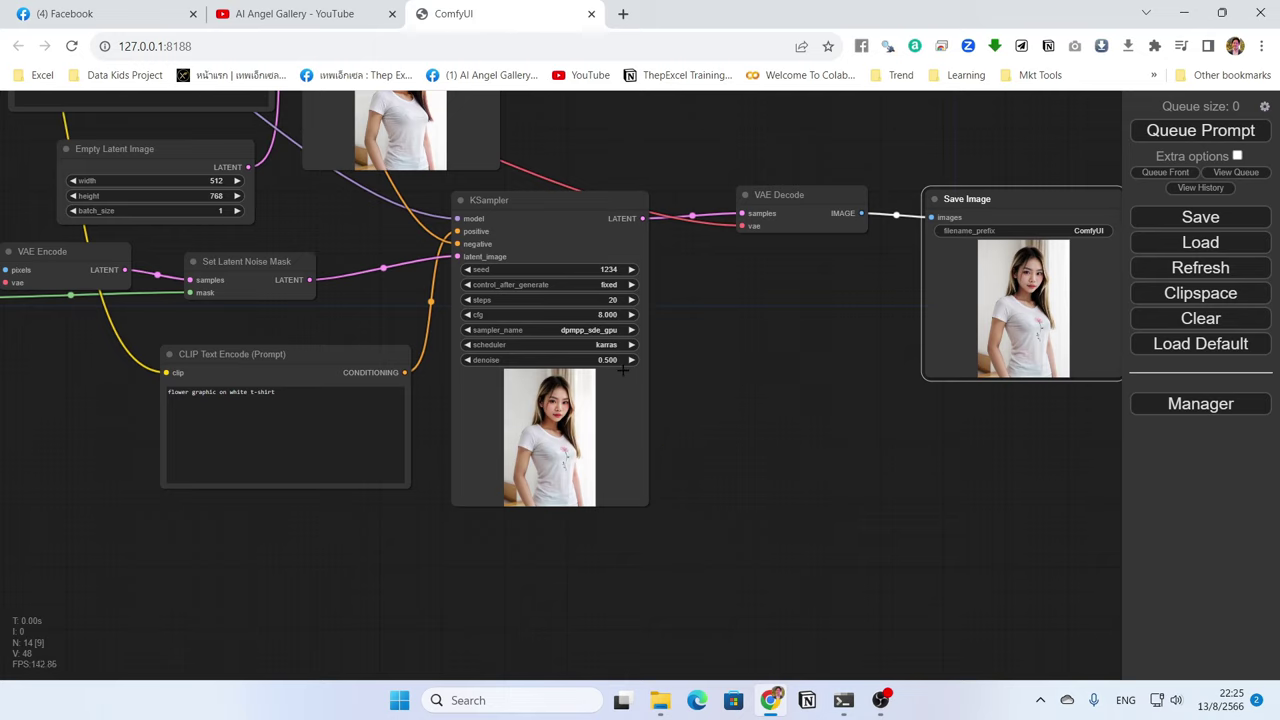
Set the second KSampler's denoise to 0.75 and queue the prompt again.
left_click(609, 360)
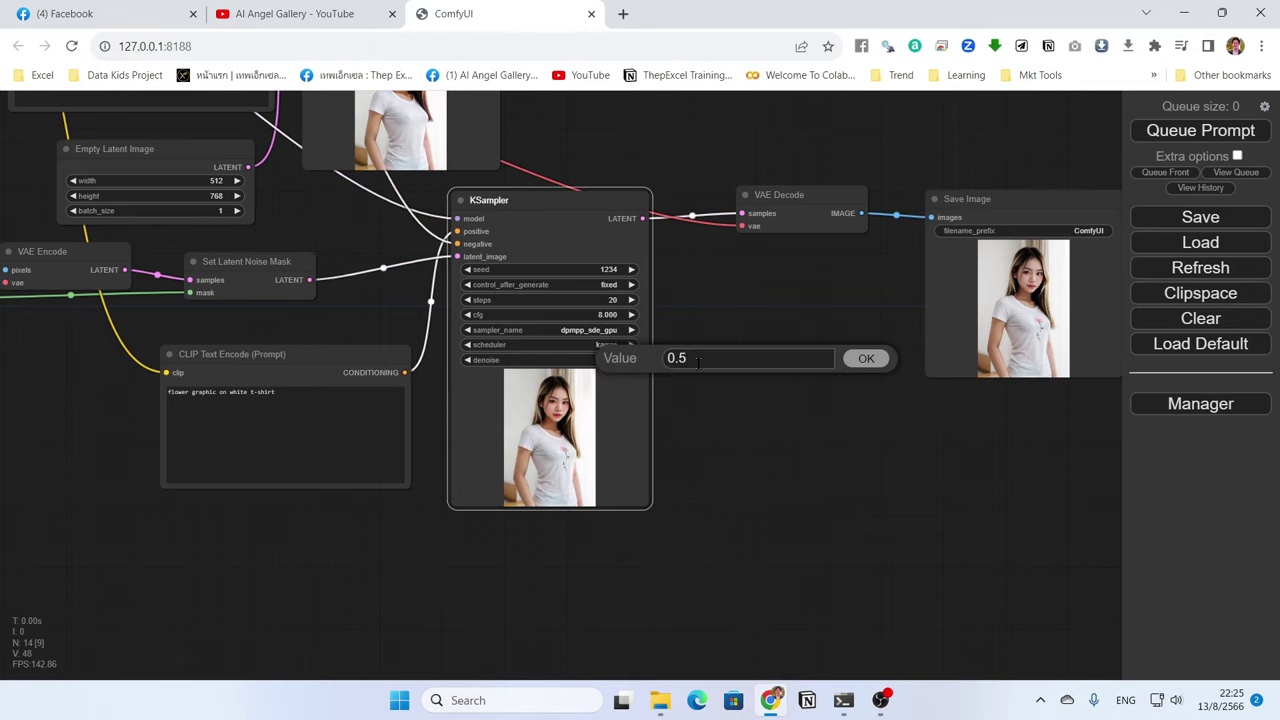
key("BackSpace")
type("75")
key("Return")
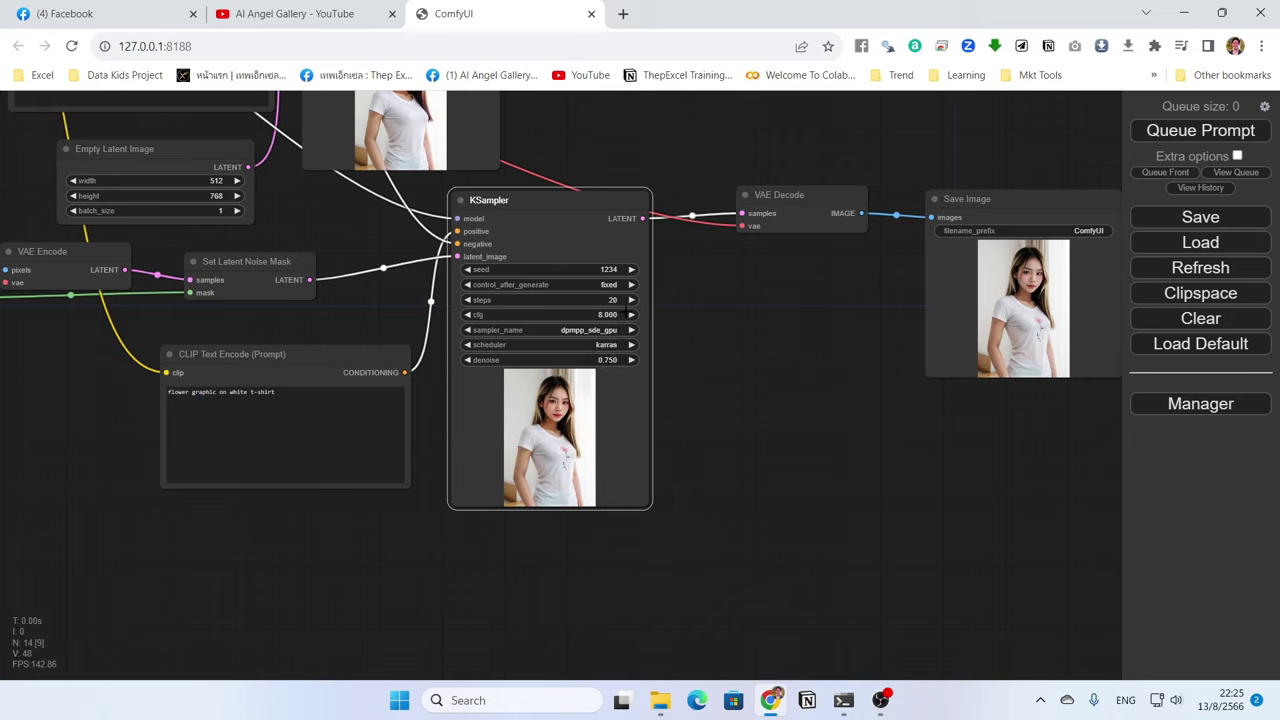
key("ctrl+Return")
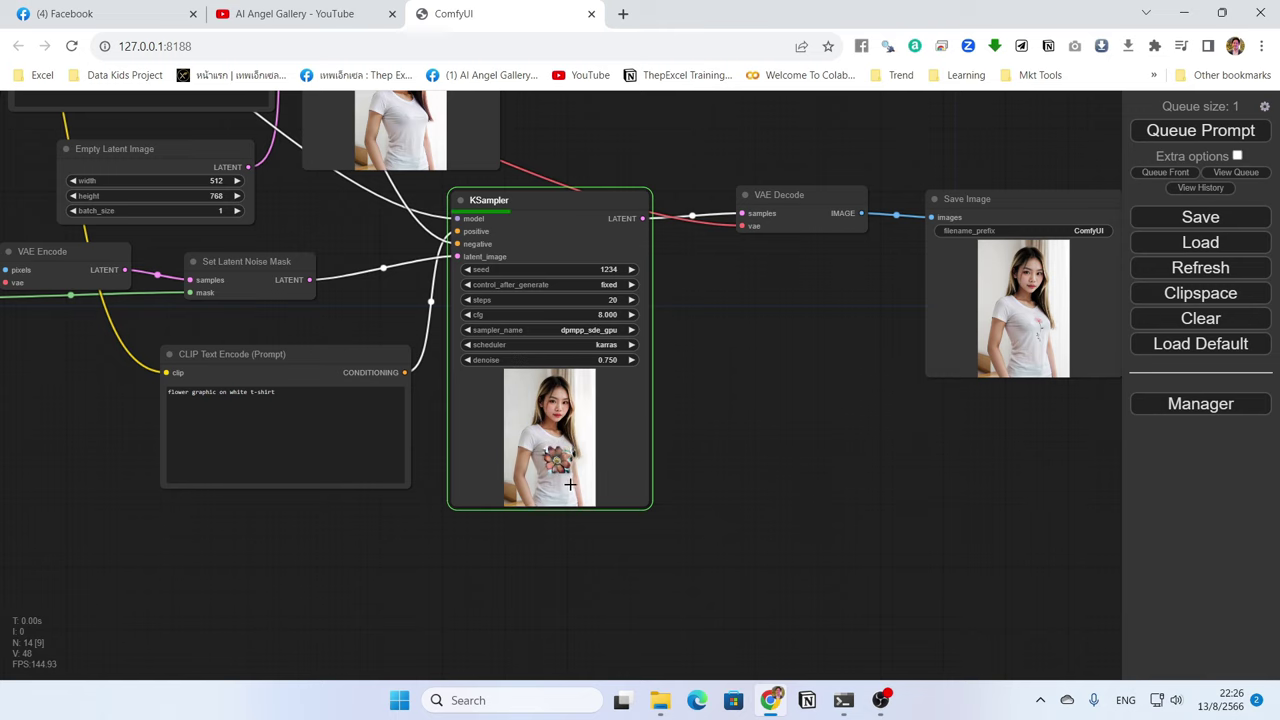
Check the full-size image from the 0.75 denoise run, then close it.
right_click(900, 280)
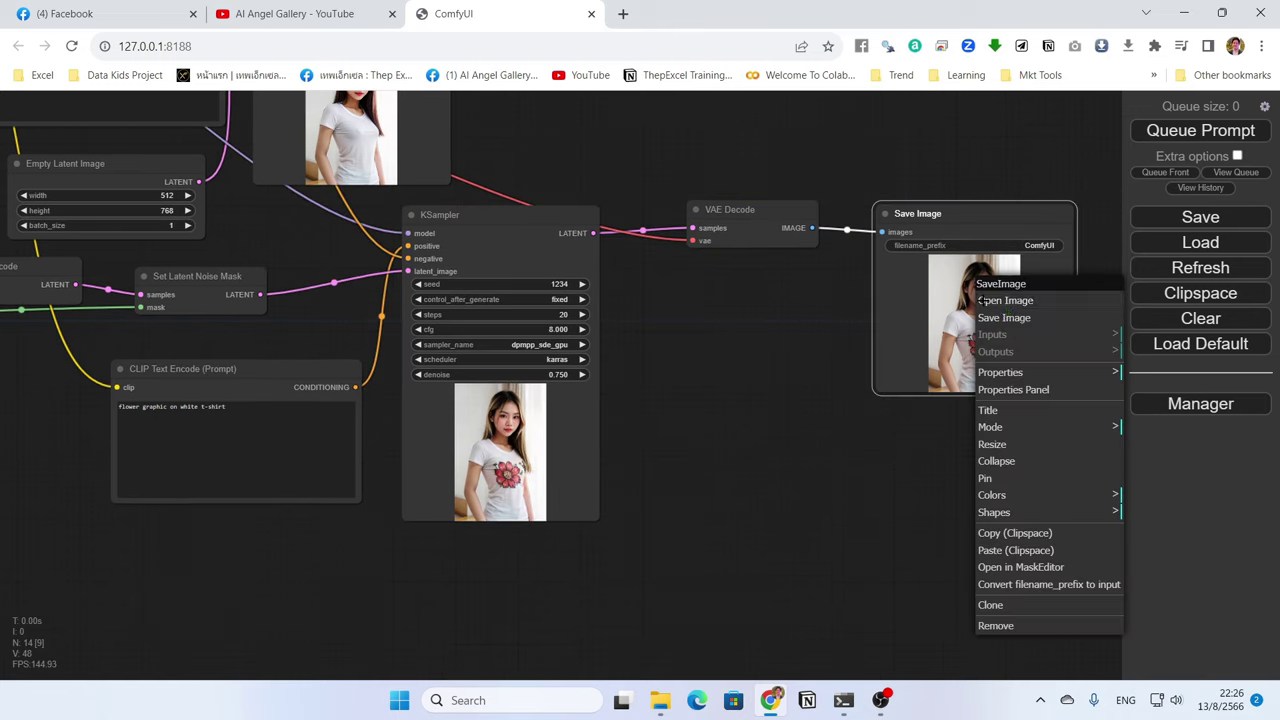
left_click(994, 298)
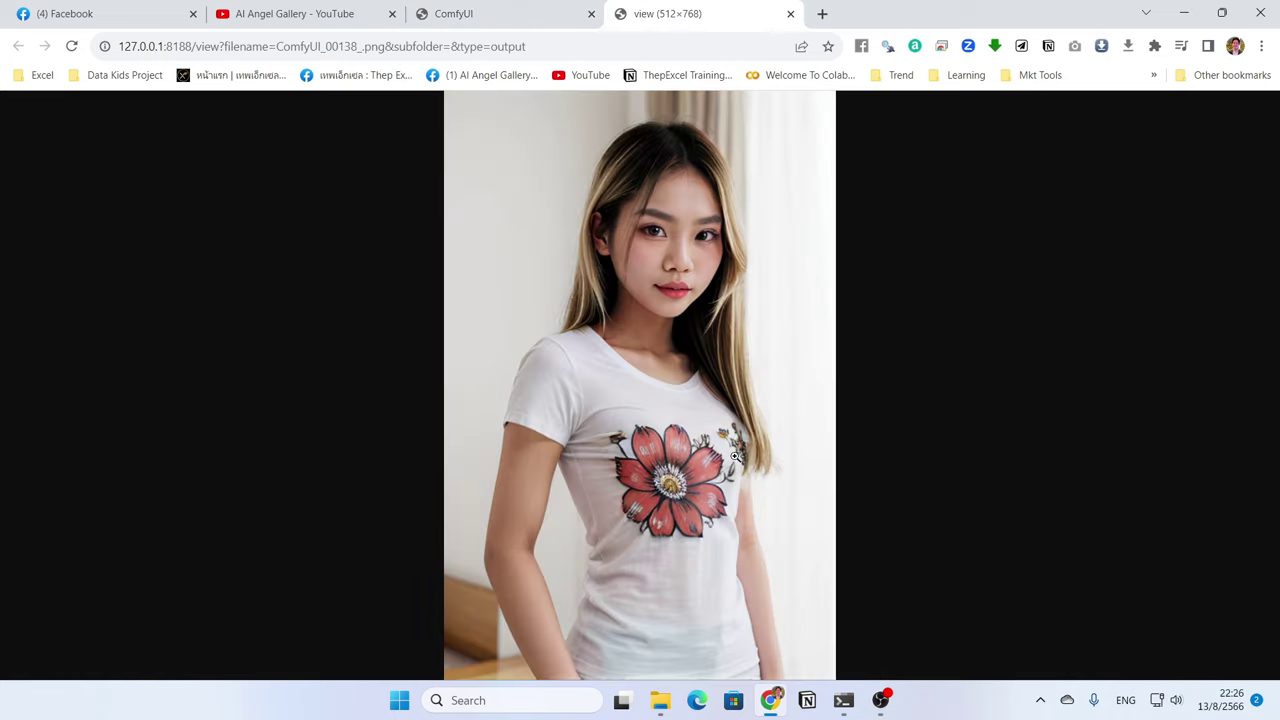
key("ctrl+w")
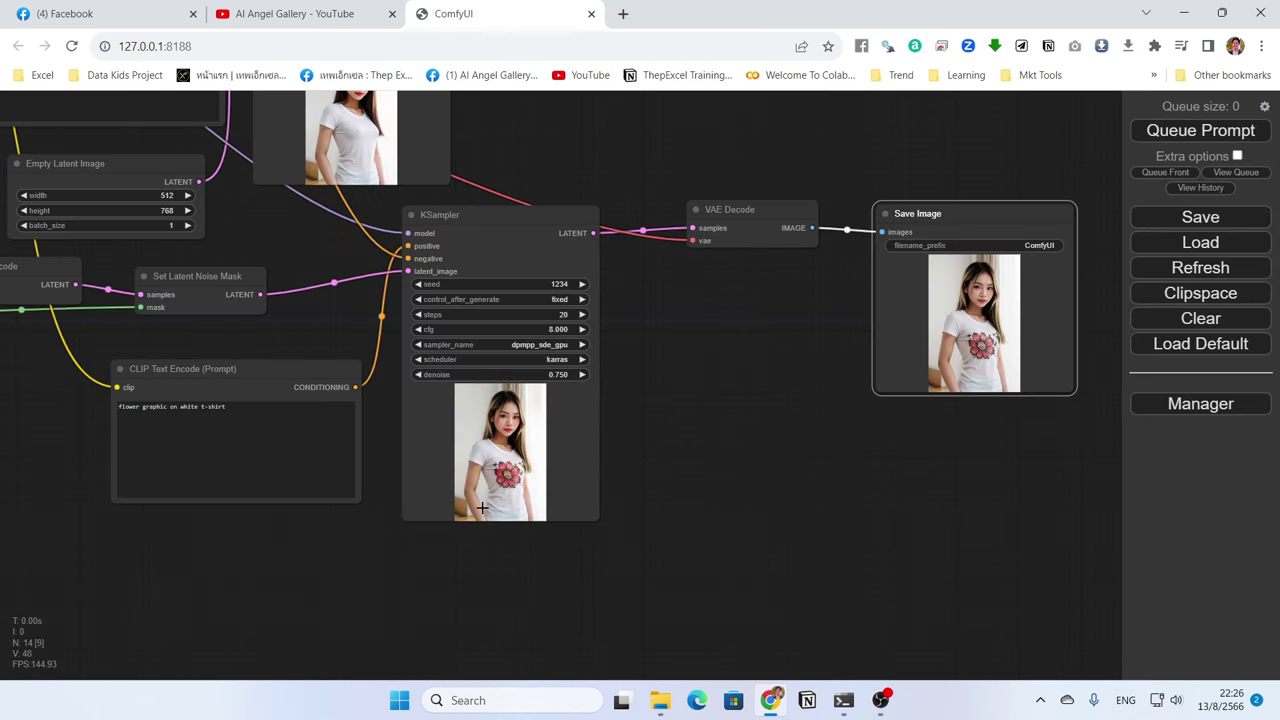
Set the second KSampler's denoise to 0.65.
left_click(534, 375)
left_click_drag(622, 373, 607, 373)
type("65")
key("Return")
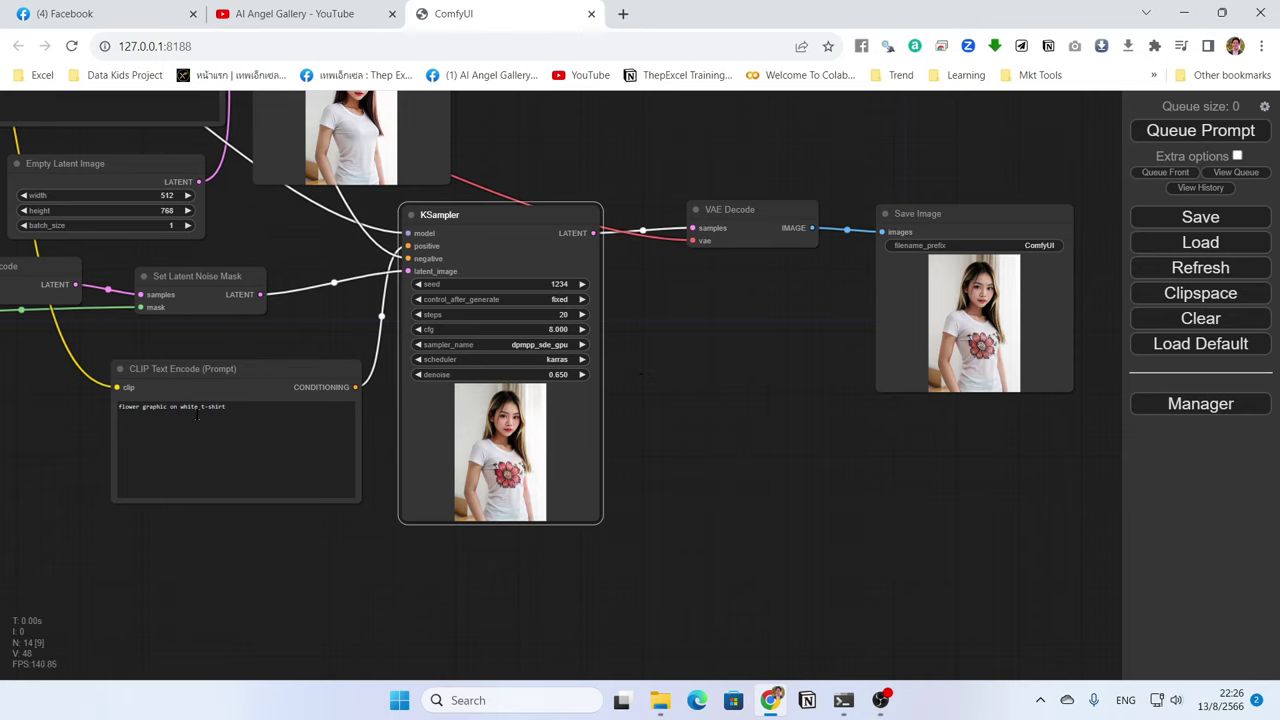
Change the inpainting prompt to "pink flower graphic on white t-shirt" and queue it.
left_click(141, 413)
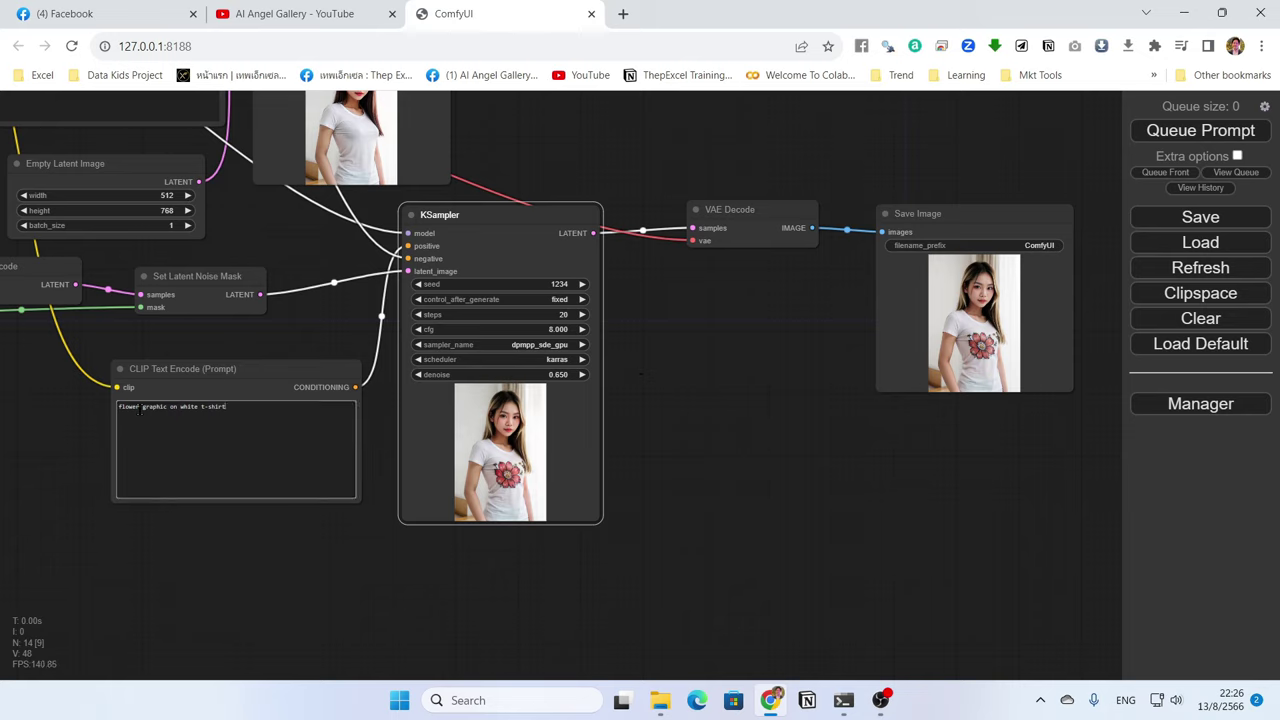
key("Home")
type("pink")
key("ctrl+Return")
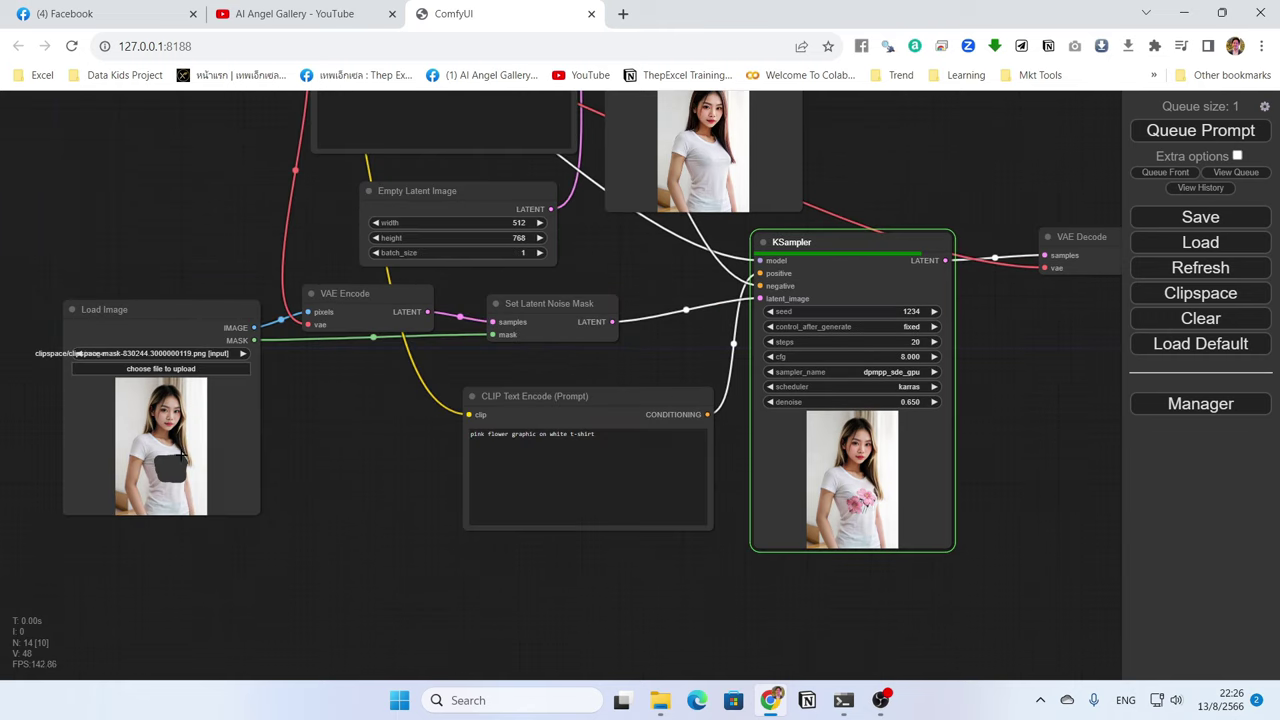
Reopen the t-shirt mask in the mask editor, save it back to Load Image, and queue the prompt again.
right_click(183, 456)
left_click(215, 606)
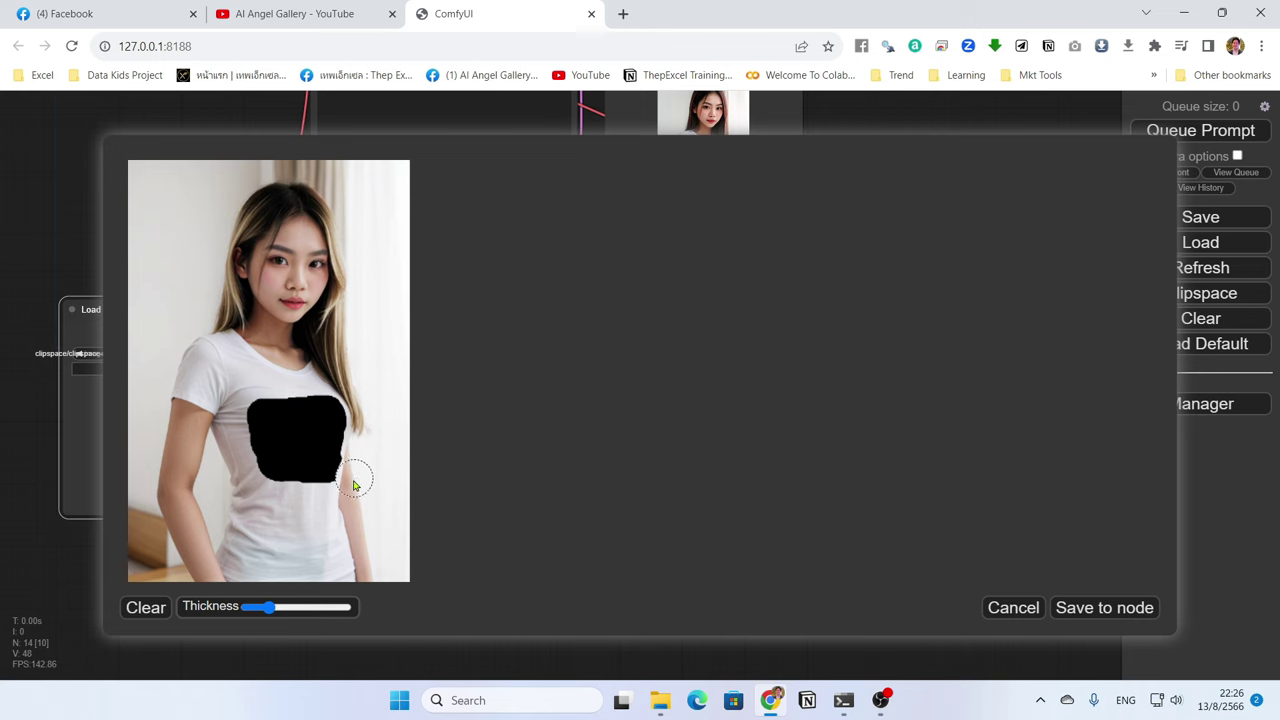
left_click(1092, 607)
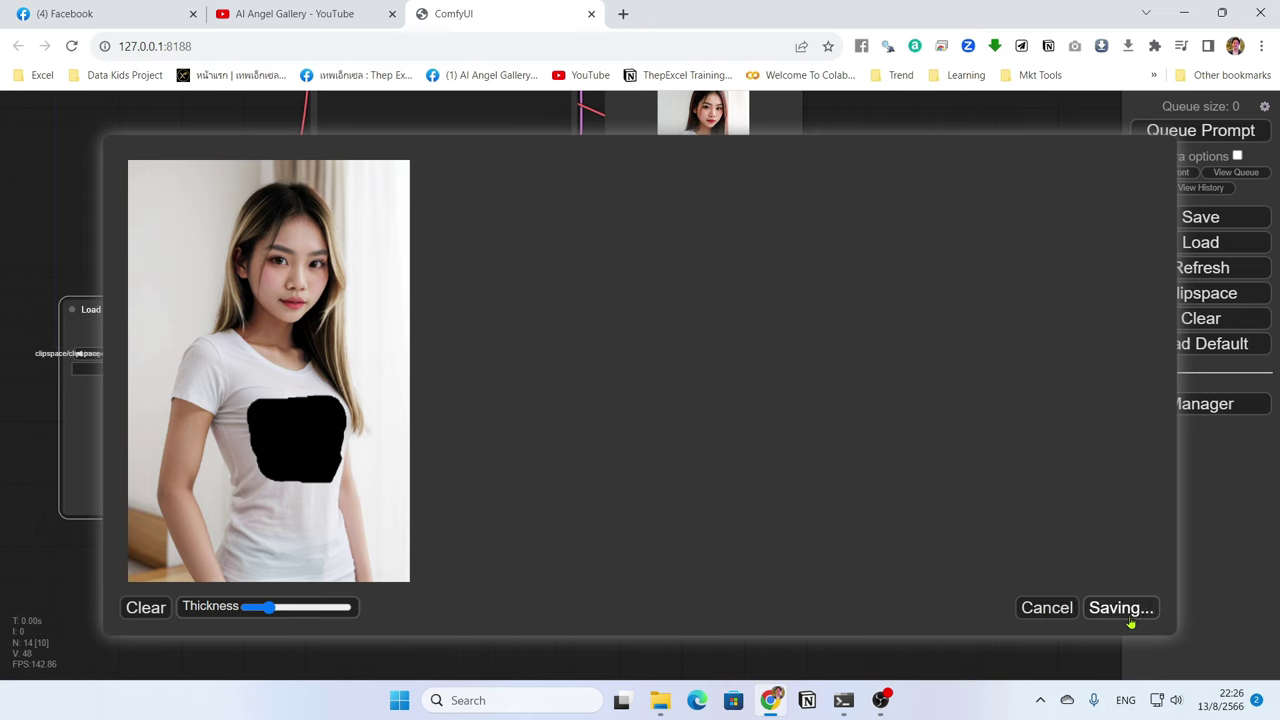
left_click_drag(614, 560, 284, 556)
key("ctrl+Return")
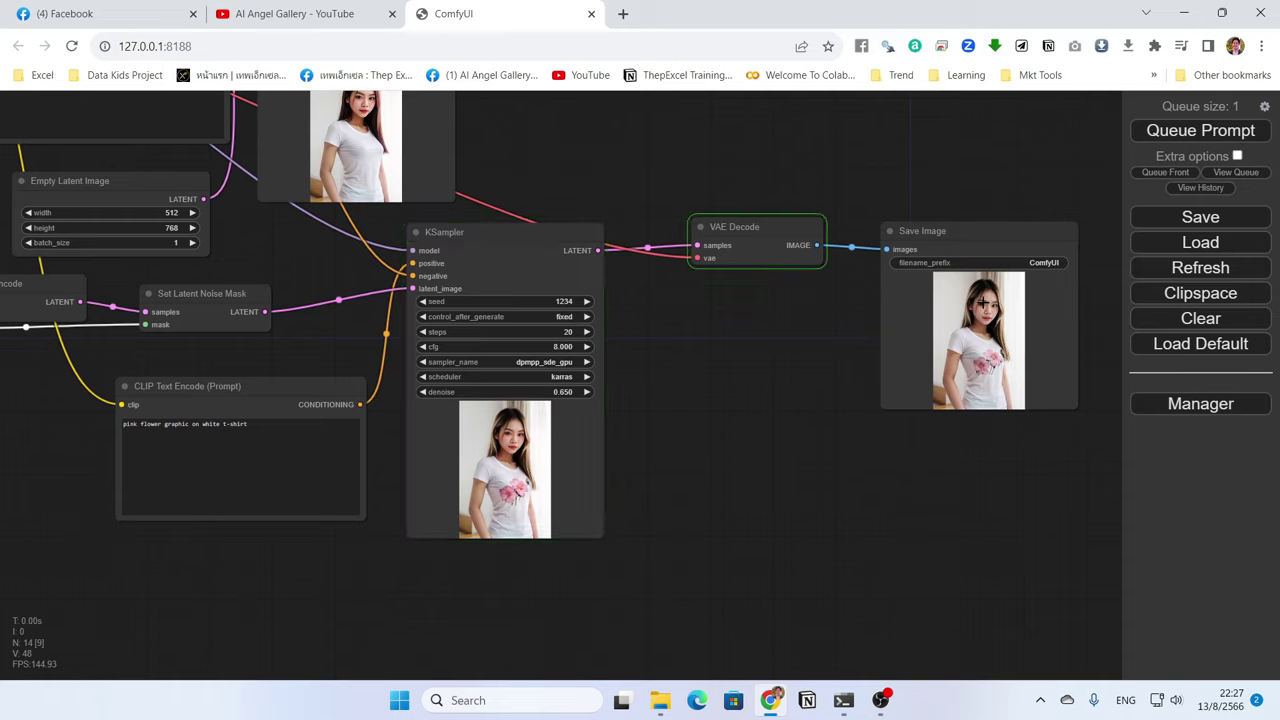
Set the second KSampler's control_after_generate to randomize and queue the prompt for new flower variations.
left_click(568, 316)
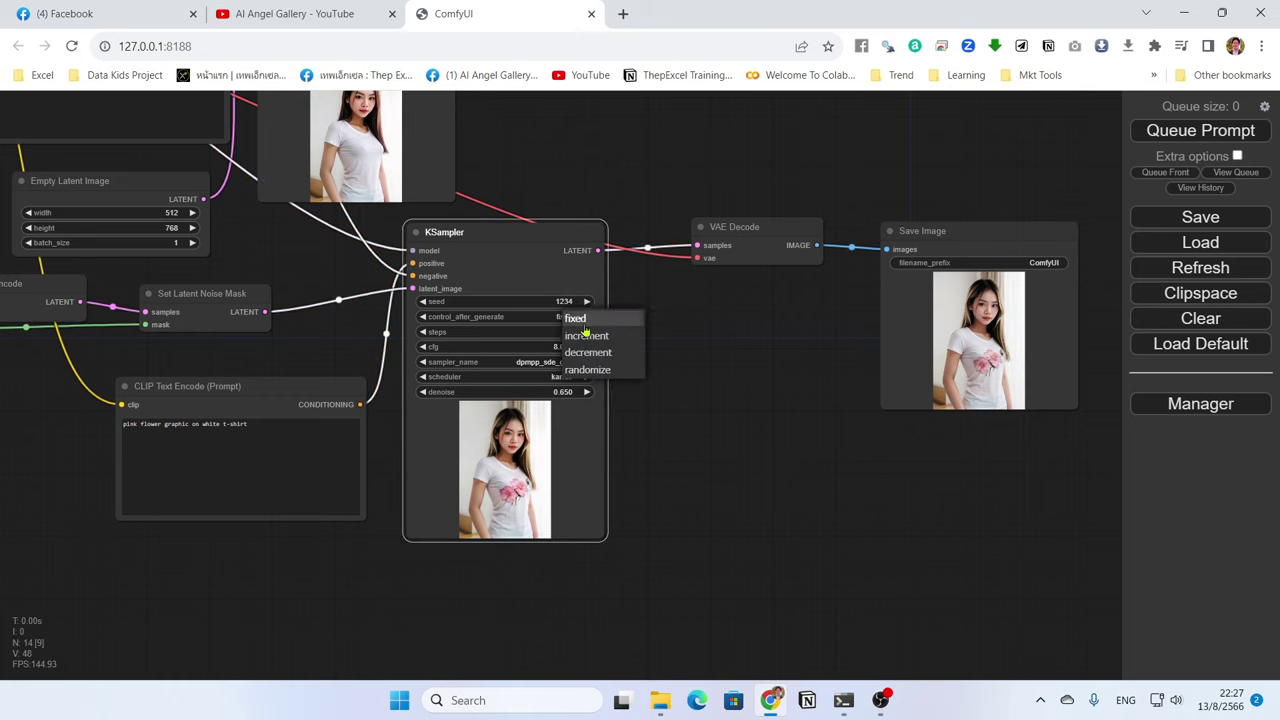
left_click(591, 364)
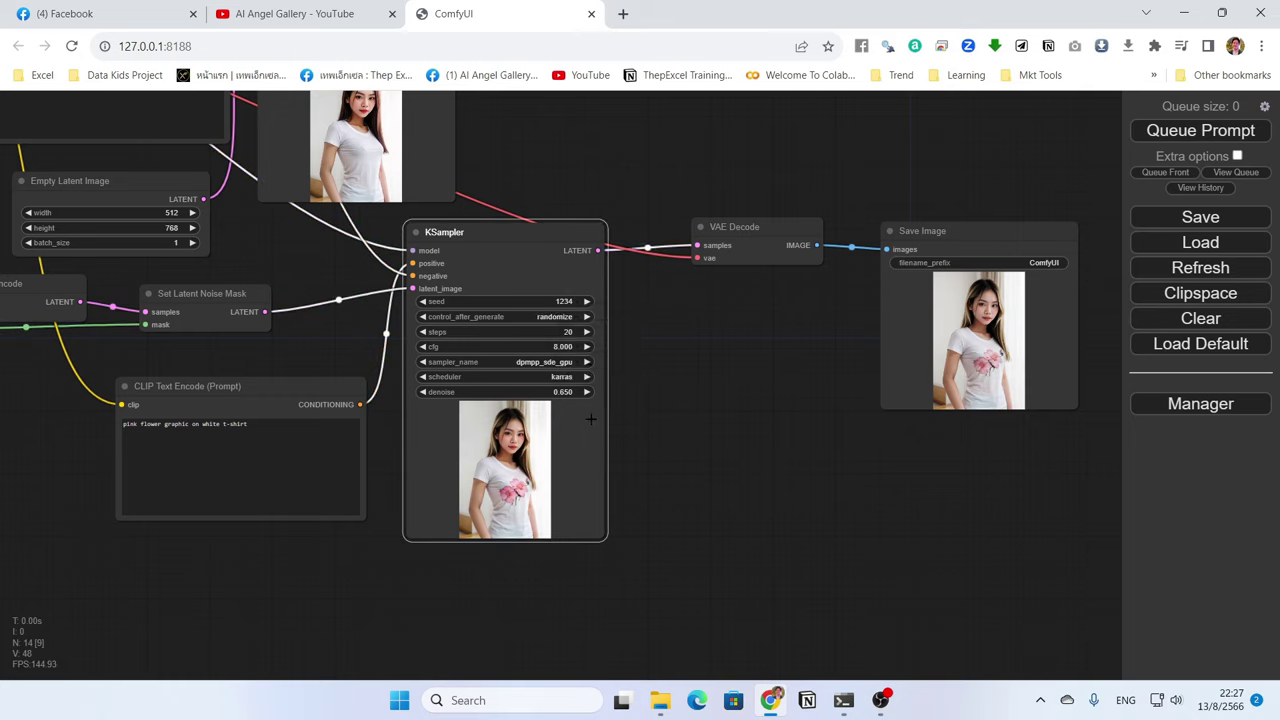
key("ctrl+Return")
left_click(642, 449)
key("ctrl+Return")
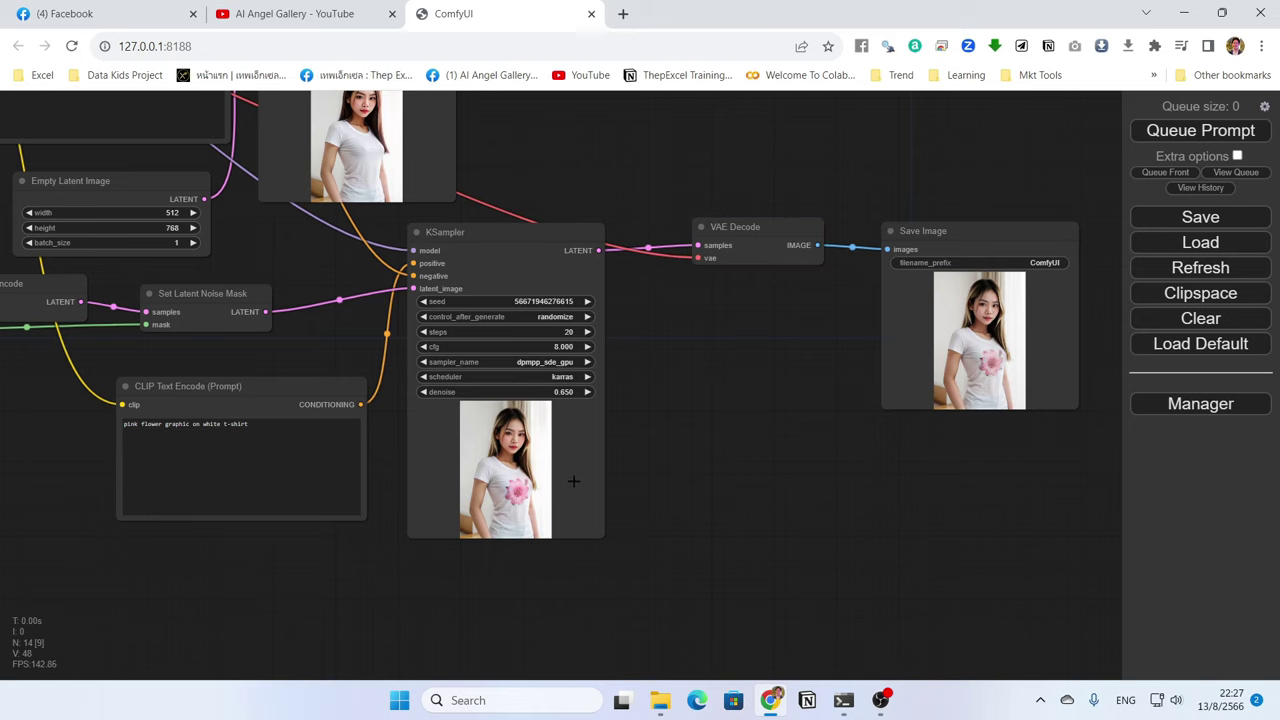
Move the second KSampler node slightly closer to the "pink flower graphic on white t-shirt" prompt node.
left_click_drag(652, 455, 852, 457)
left_click_drag(164, 448, 300, 446)
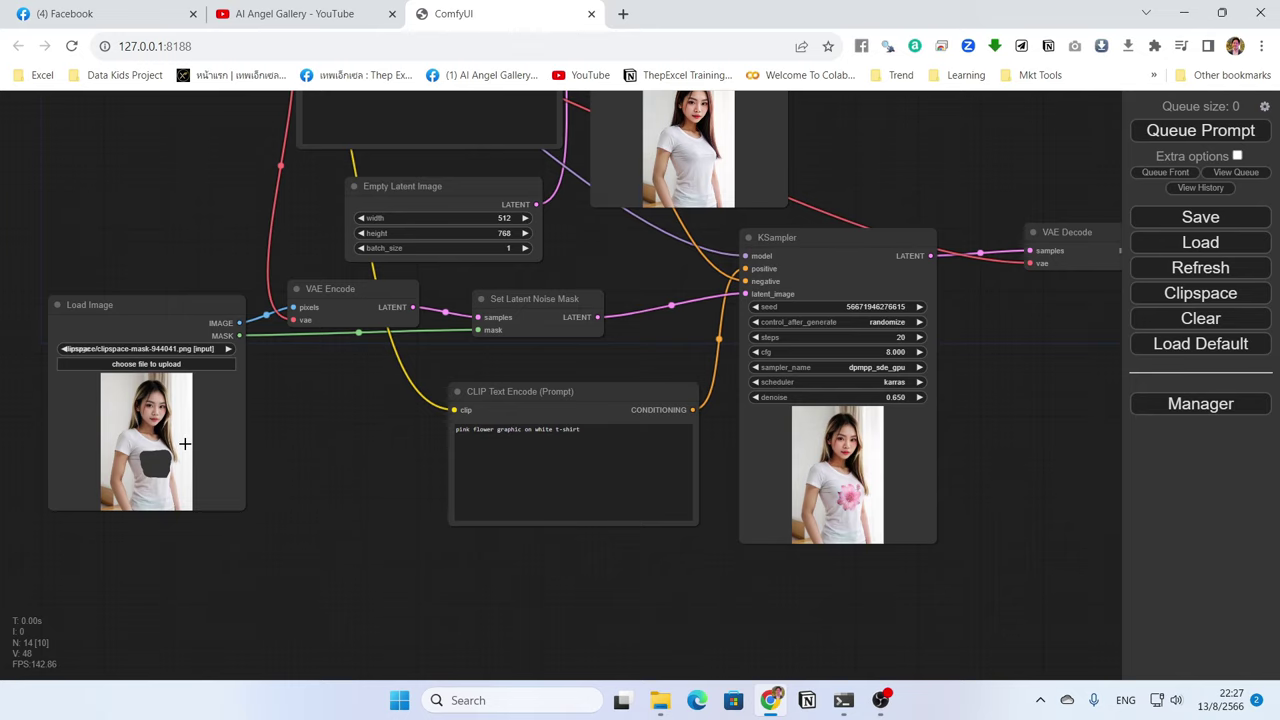
left_click_drag(810, 237, 787, 242)
left_click_drag(550, 398, 270, 462)
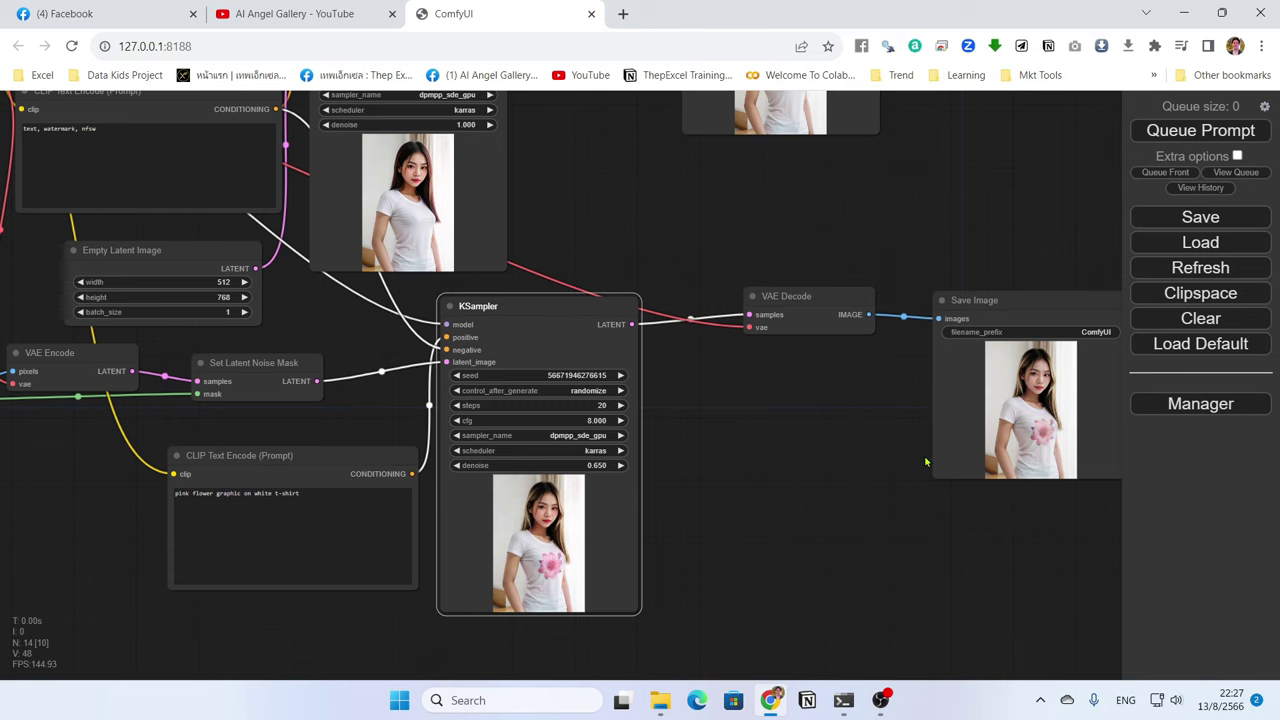
scroll(840, 481, "down", 1)
left_click_drag(780, 490, 862, 385)
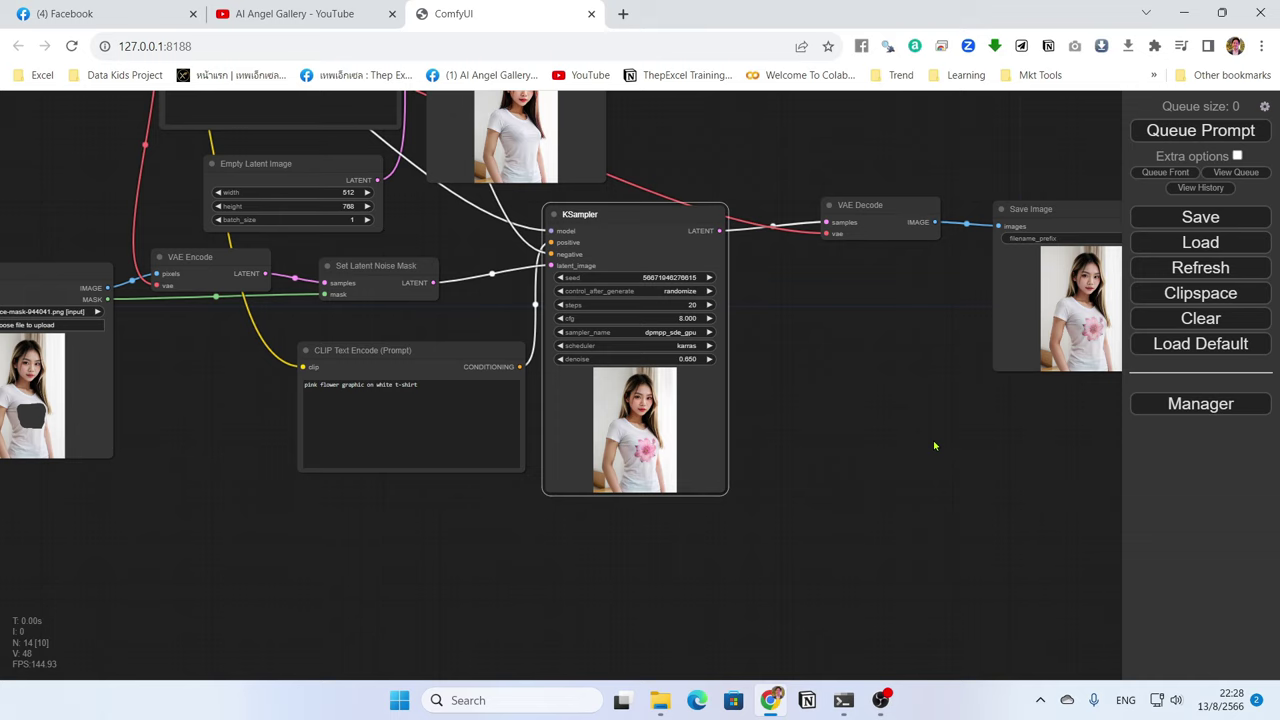
Install the ComfyUI Impact Pack custom node through ComfyUI Manager and close the custom node list.
left_click(1178, 403)
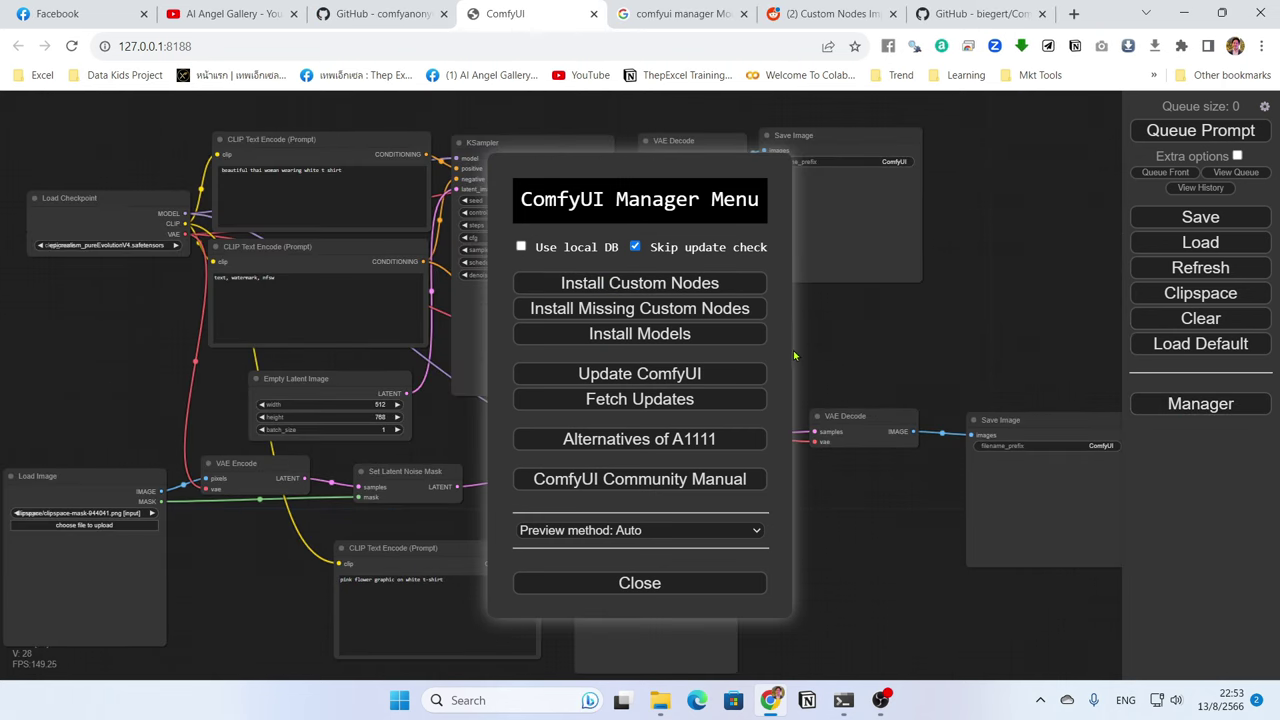
left_click(696, 285)
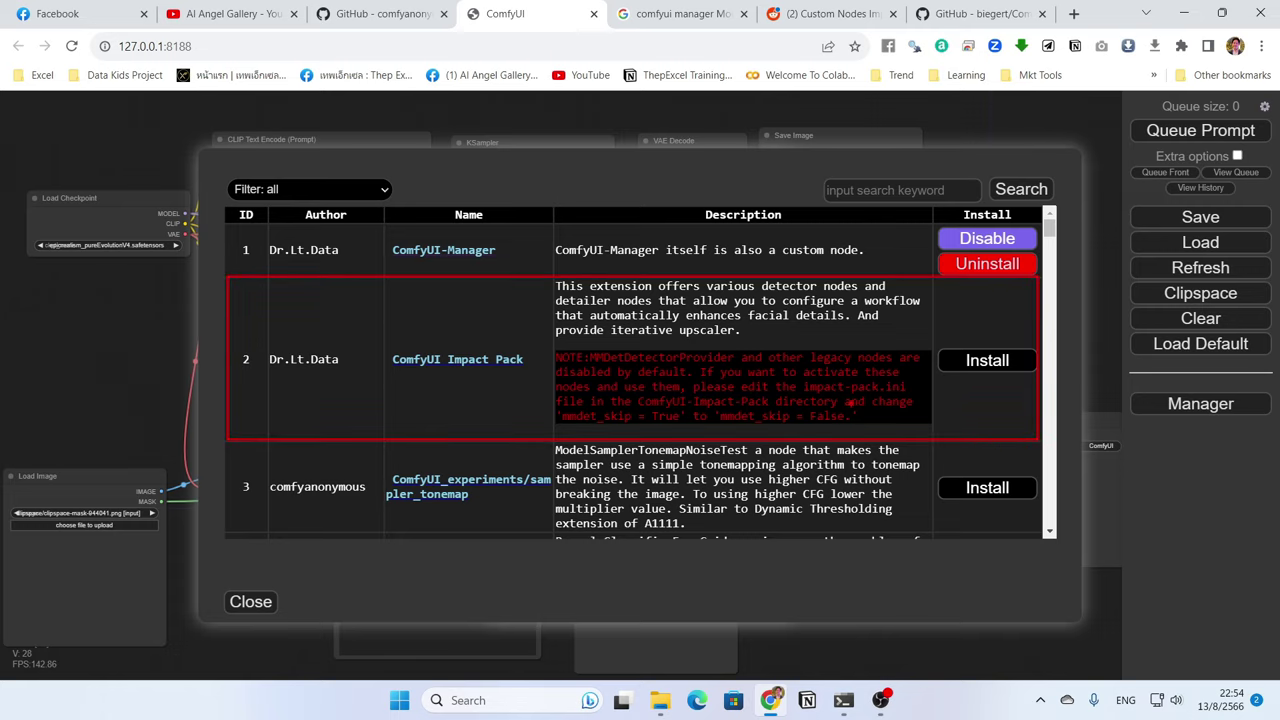
left_click(987, 360)
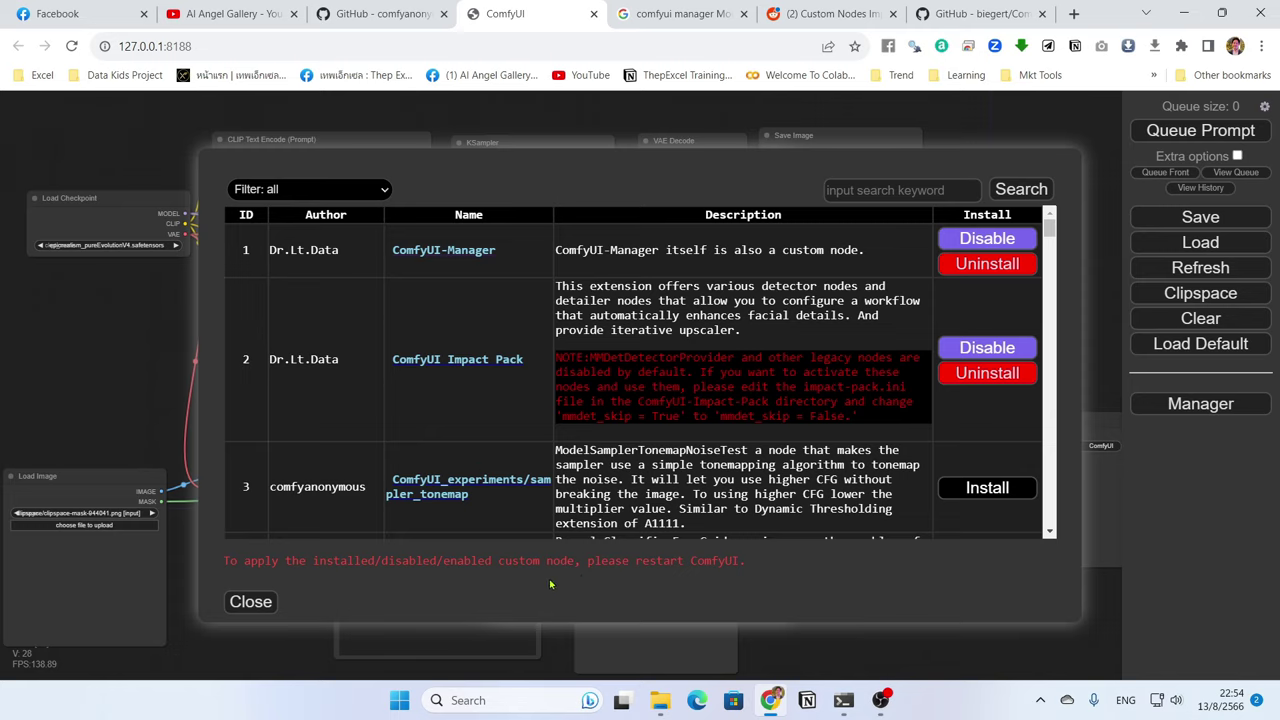
left_click(260, 602)
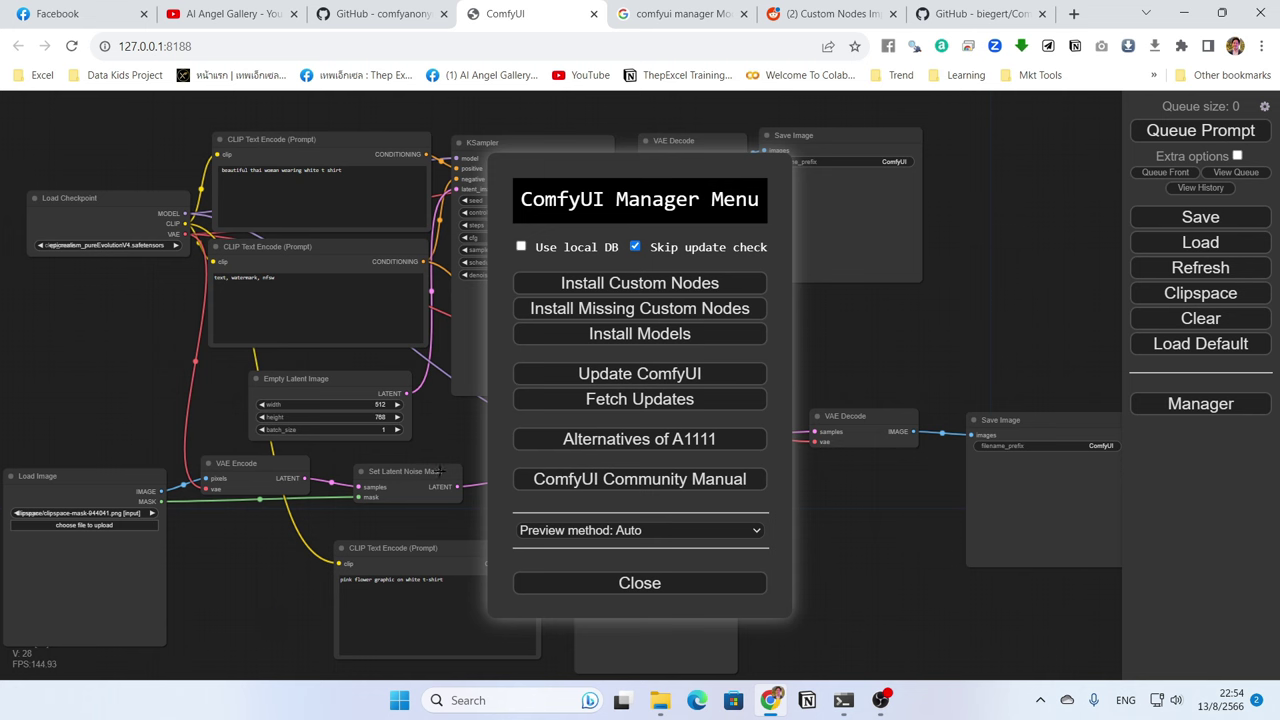
Close the Manager dialog, the ComfyUI page and its server console, and restart ComfyUI from the run_nvidia_gpu desktop shortcut.
left_click(640, 583)
left_click(594, 14)
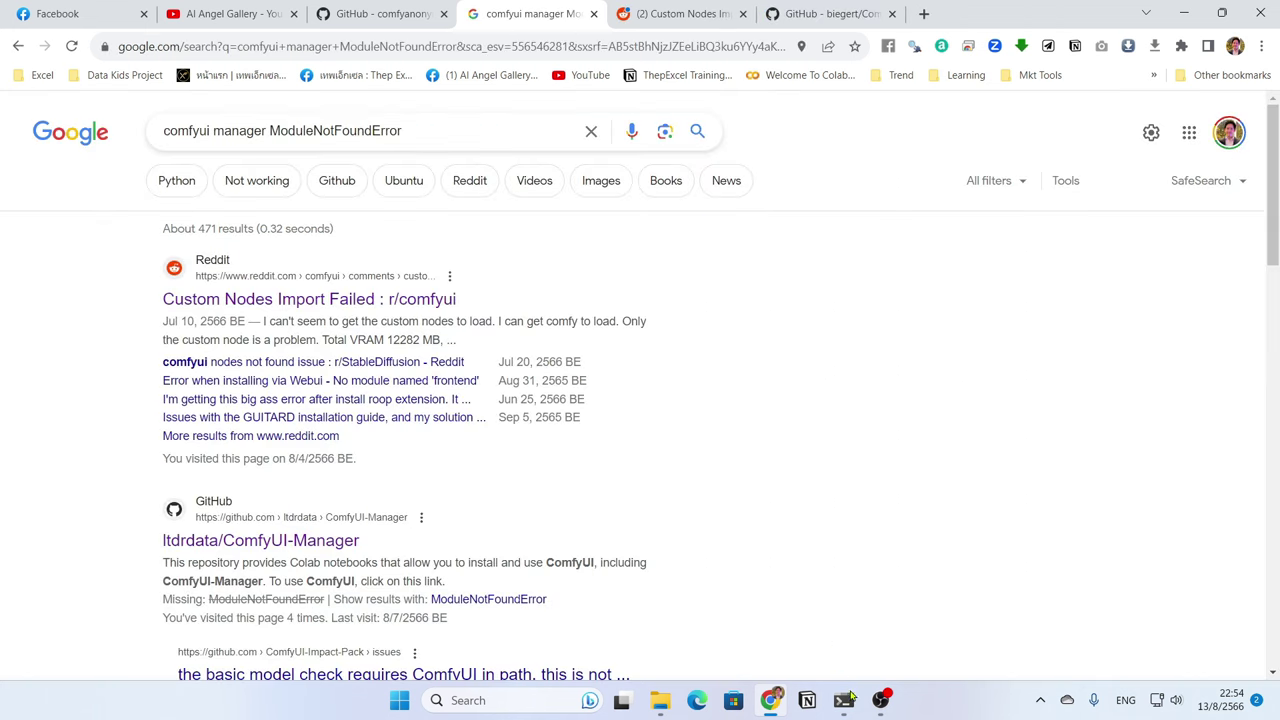
mouse_move(844, 700)
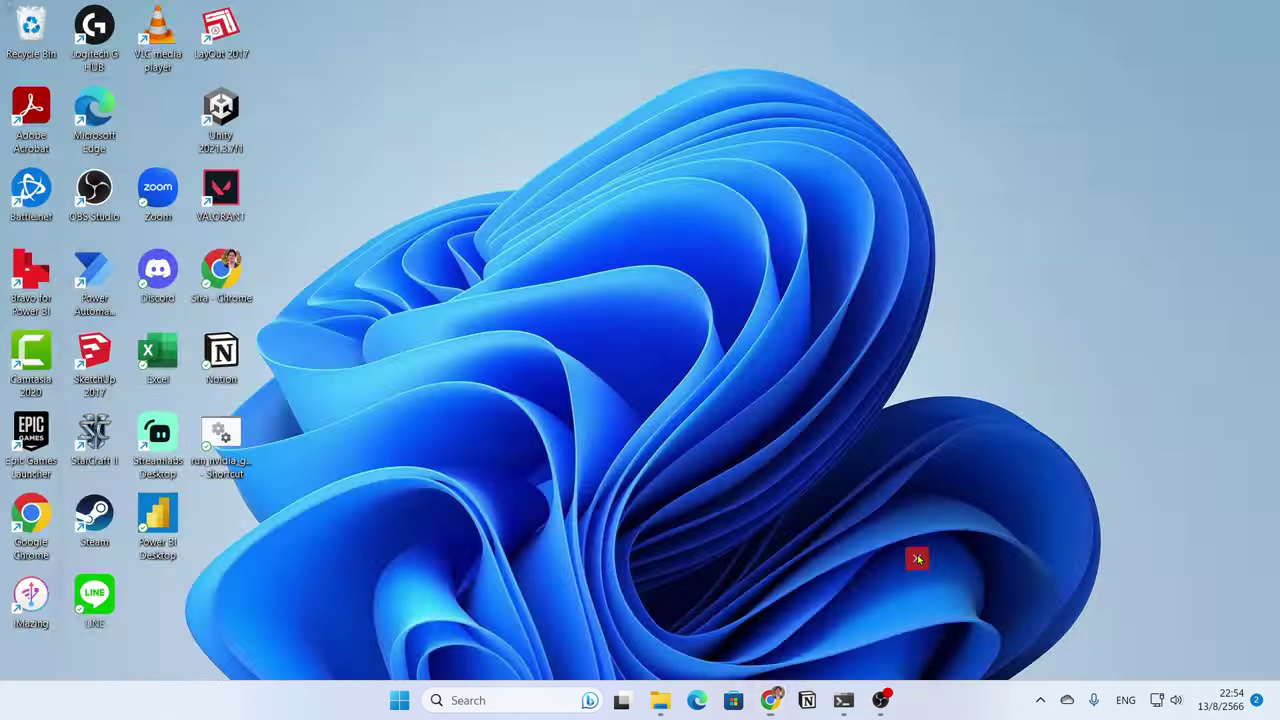
left_click(918, 558)
left_click(789, 700)
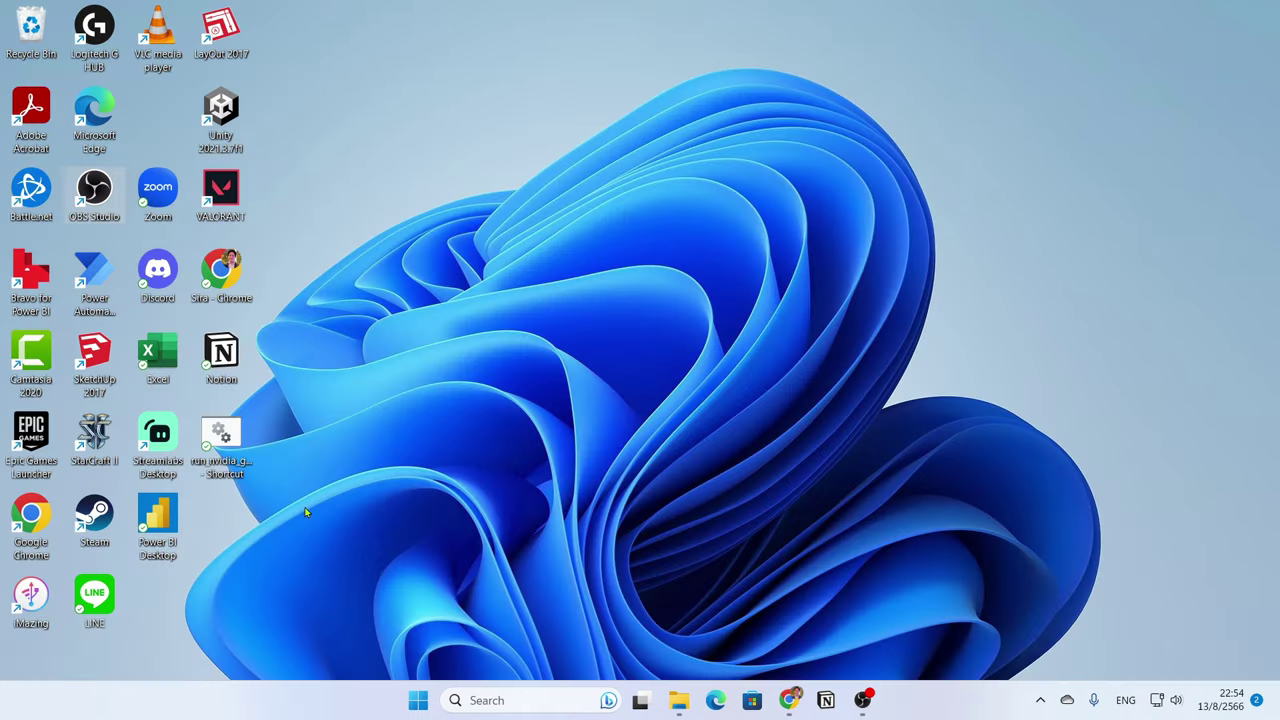
double_click(226, 470)
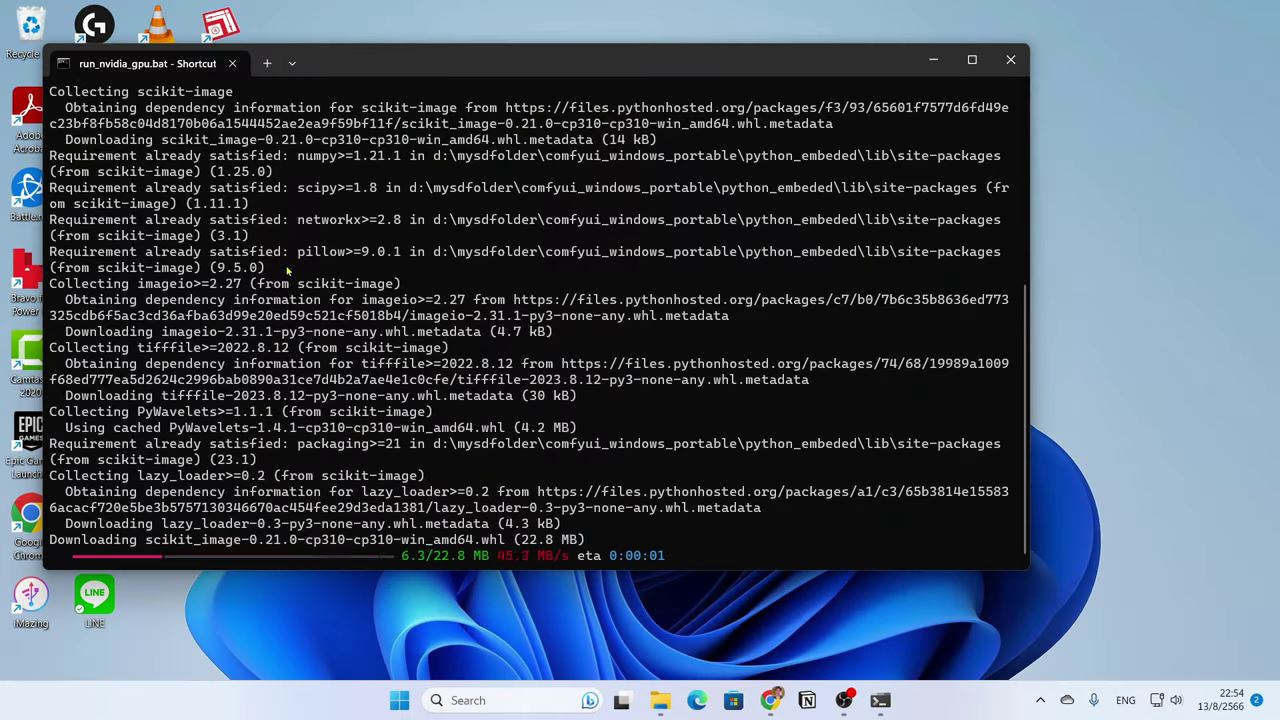
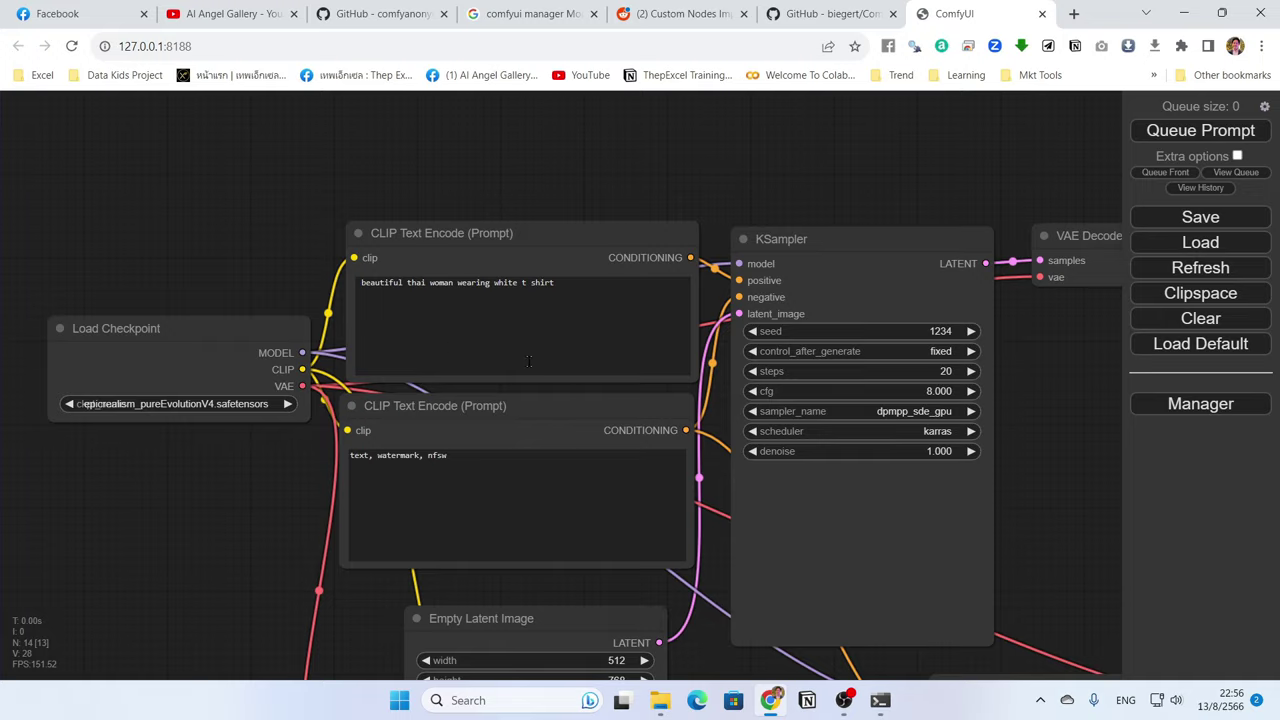
Load ComfyUI_00134_.png from the output folder into the Load Image node and open it in the SAM Detector.
scroll(1040, 543, "down", 3)
left_click_drag(880, 443, 681, 414)
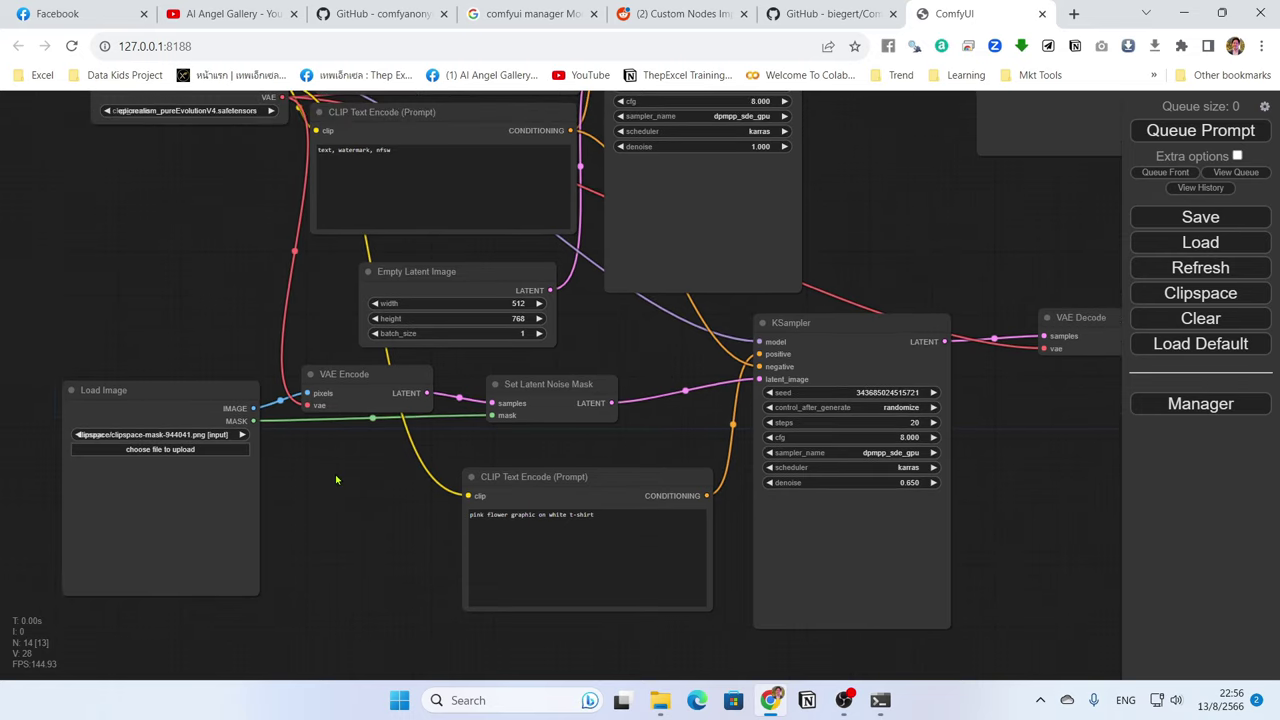
left_click_drag(339, 492, 362, 442)
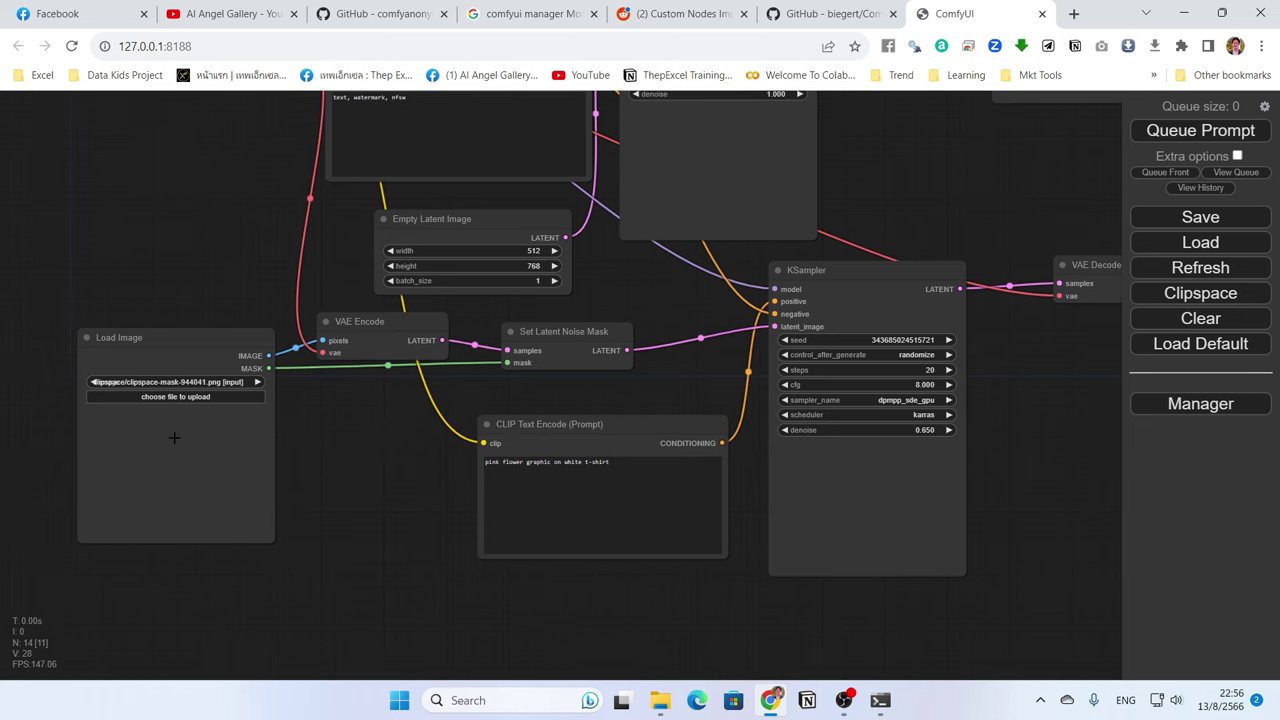
left_click(180, 396)
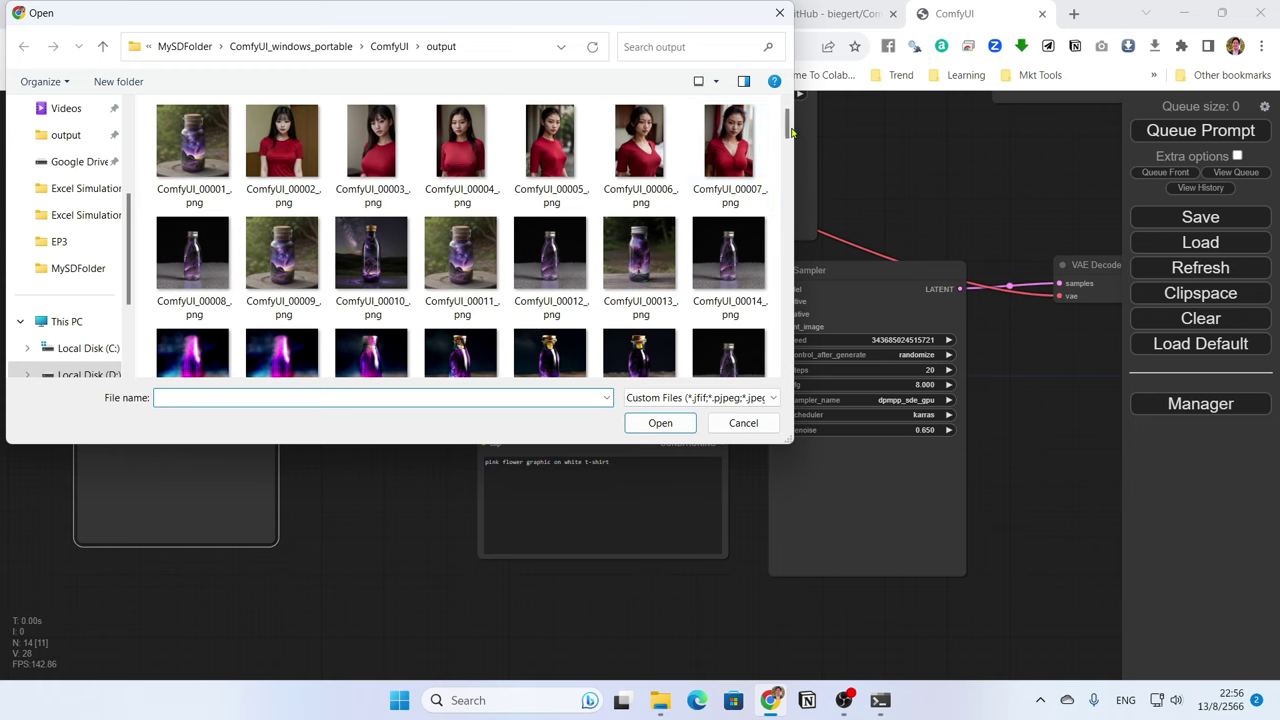
left_click_drag(791, 131, 790, 340)
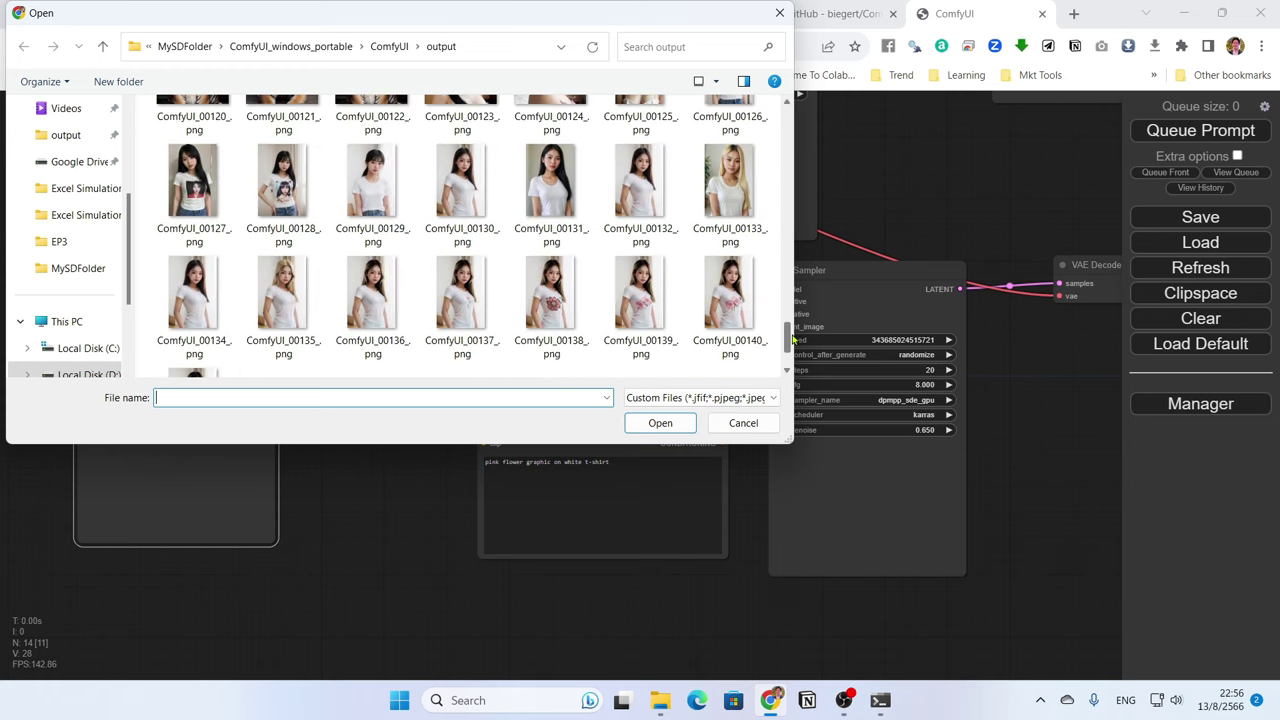
double_click(205, 297)
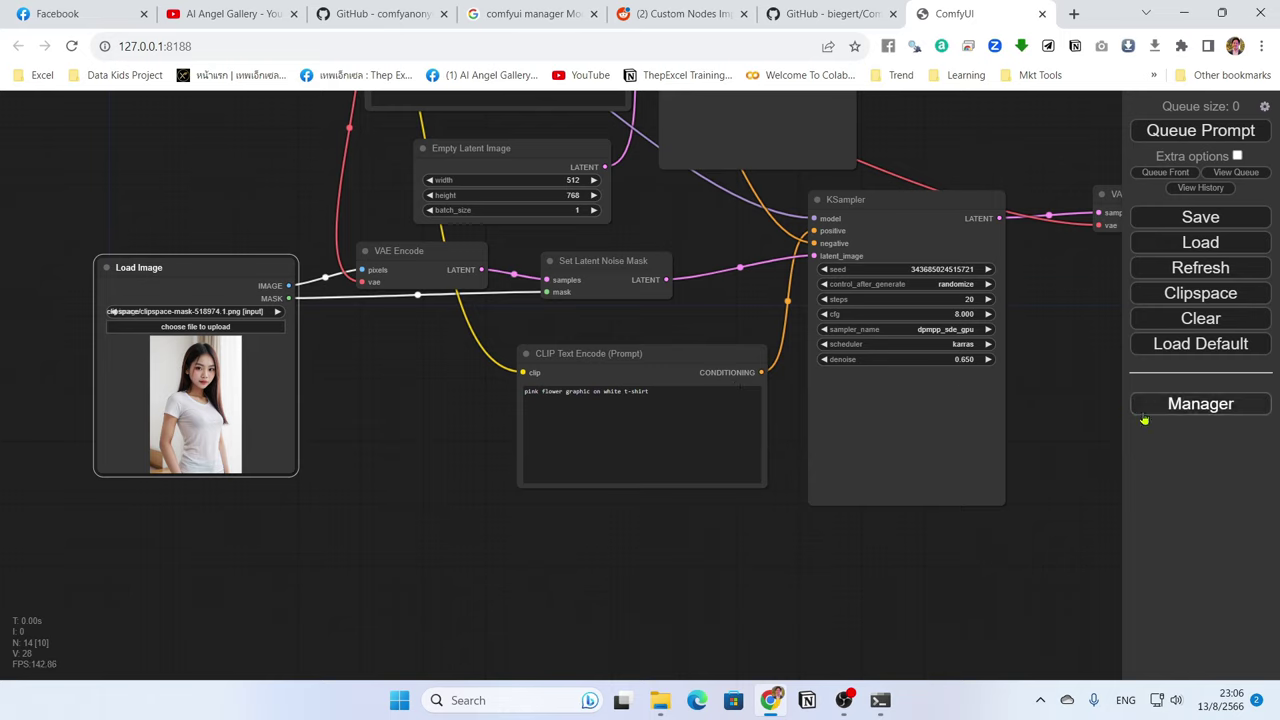
right_click(214, 423)
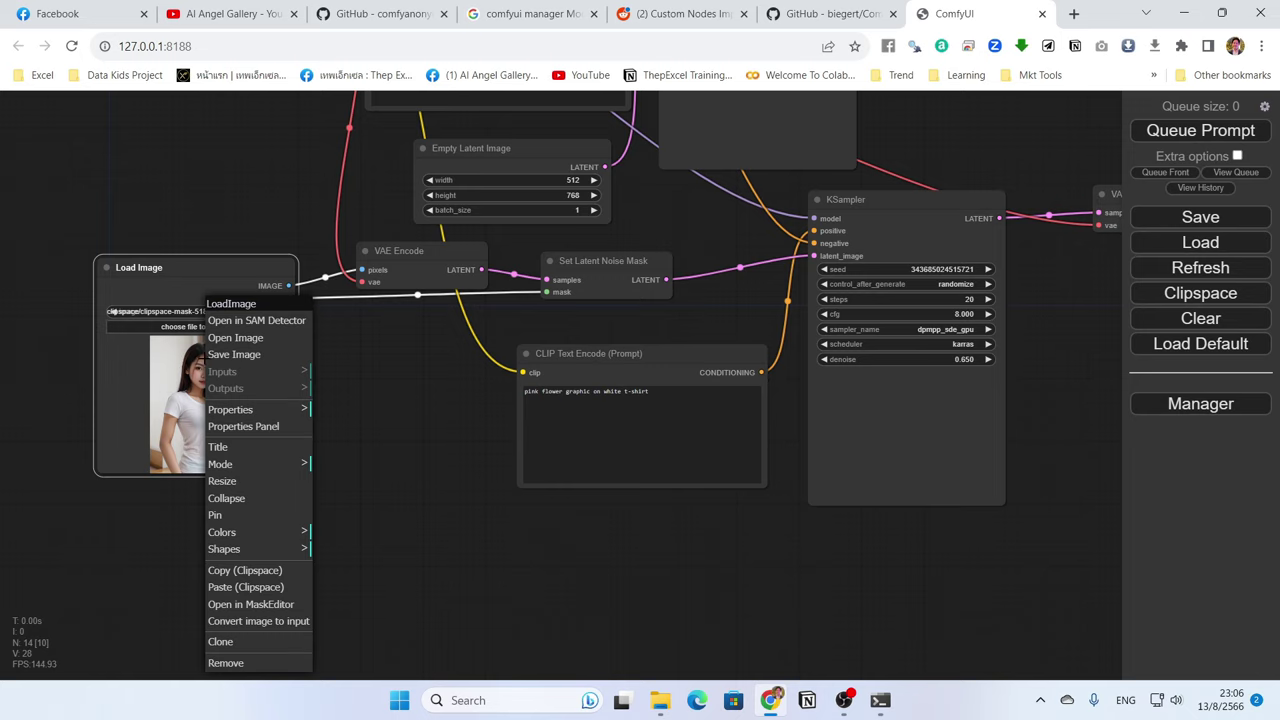
left_click(283, 322)
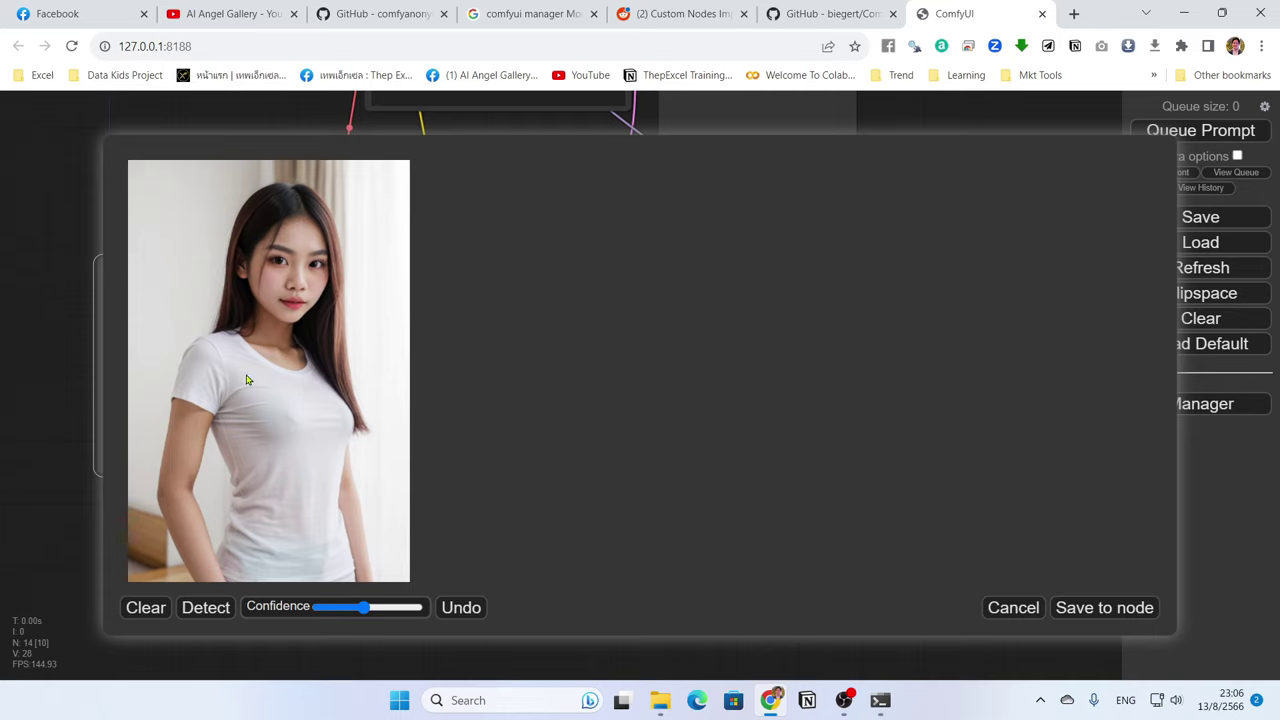
Try detecting a mask from a single point on the t-shirt at medium confidence, and clear the result.
left_click(296, 456)
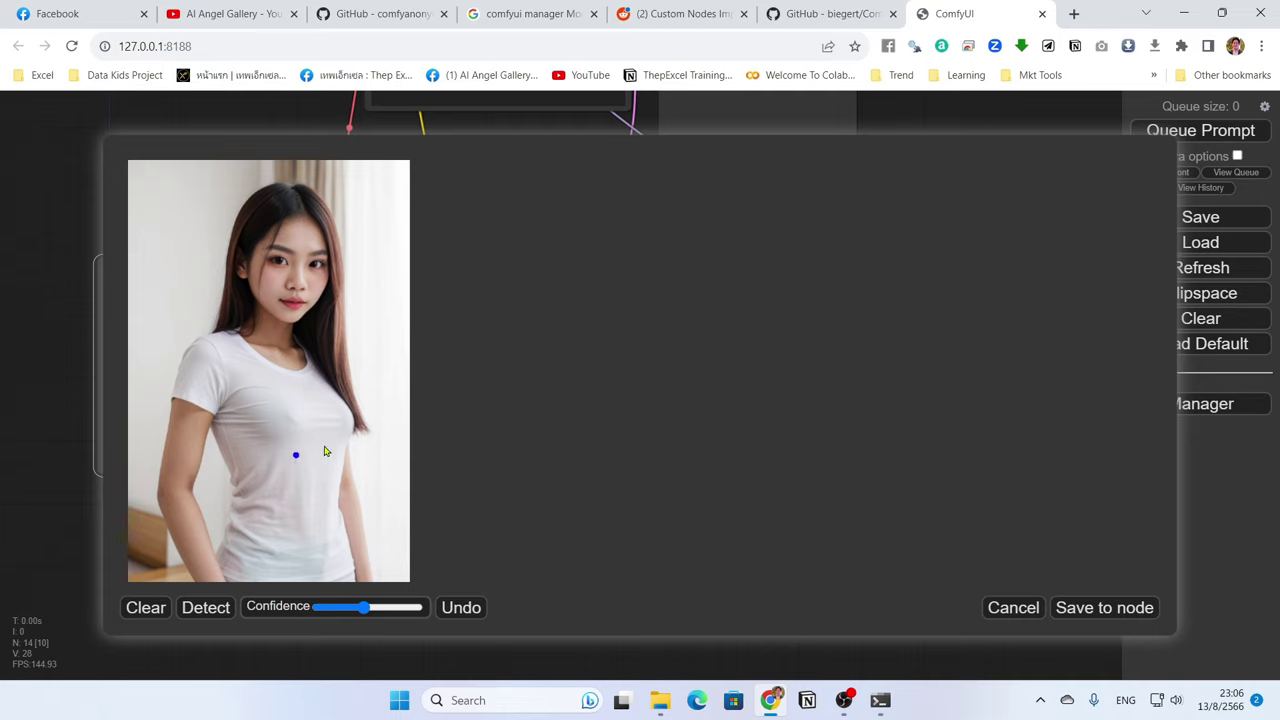
left_click(210, 612)
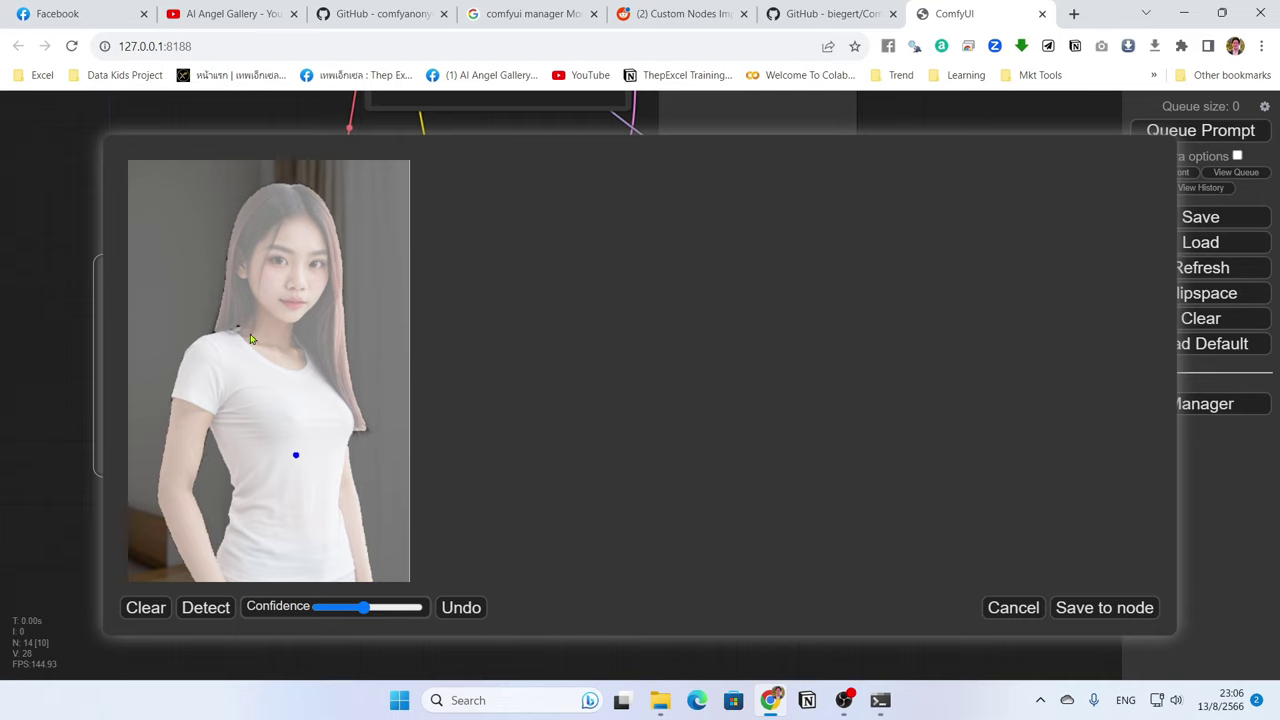
left_click(155, 615)
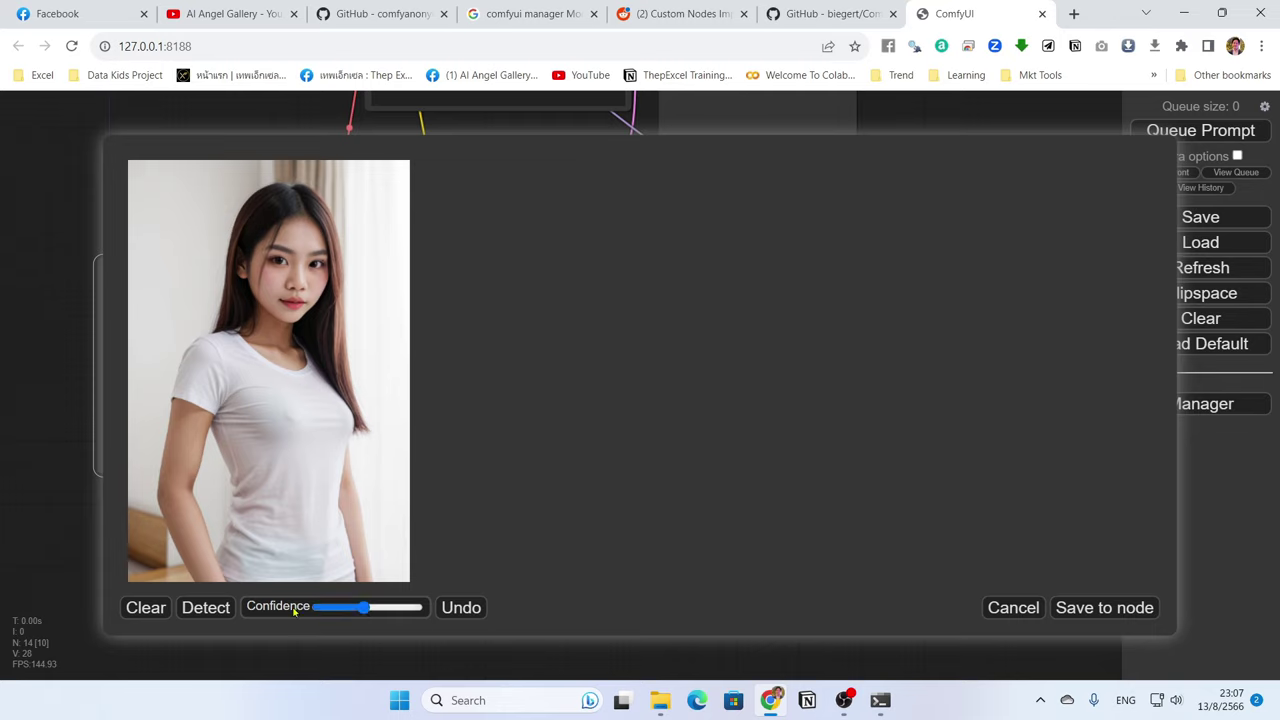
Try detecting the t-shirt mask from one point with the confidence raised to nearly maximum, and clear the result.
left_click_drag(365, 616, 418, 612)
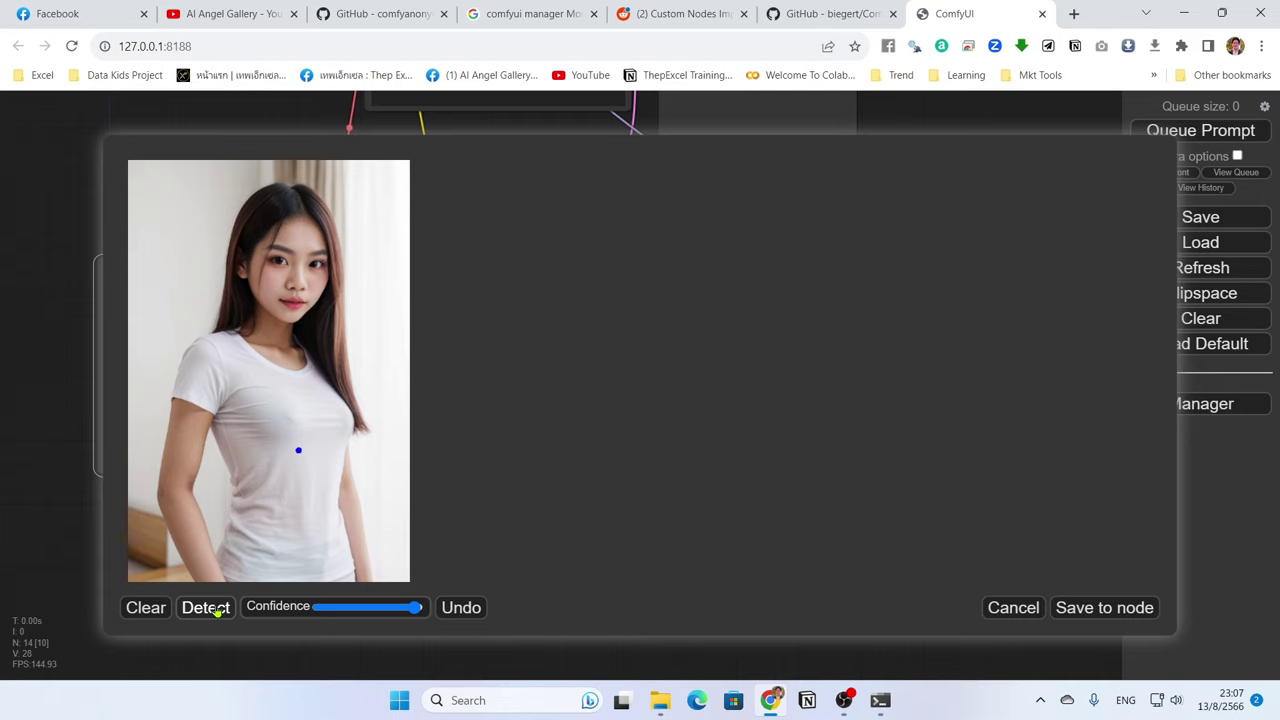
left_click(211, 608)
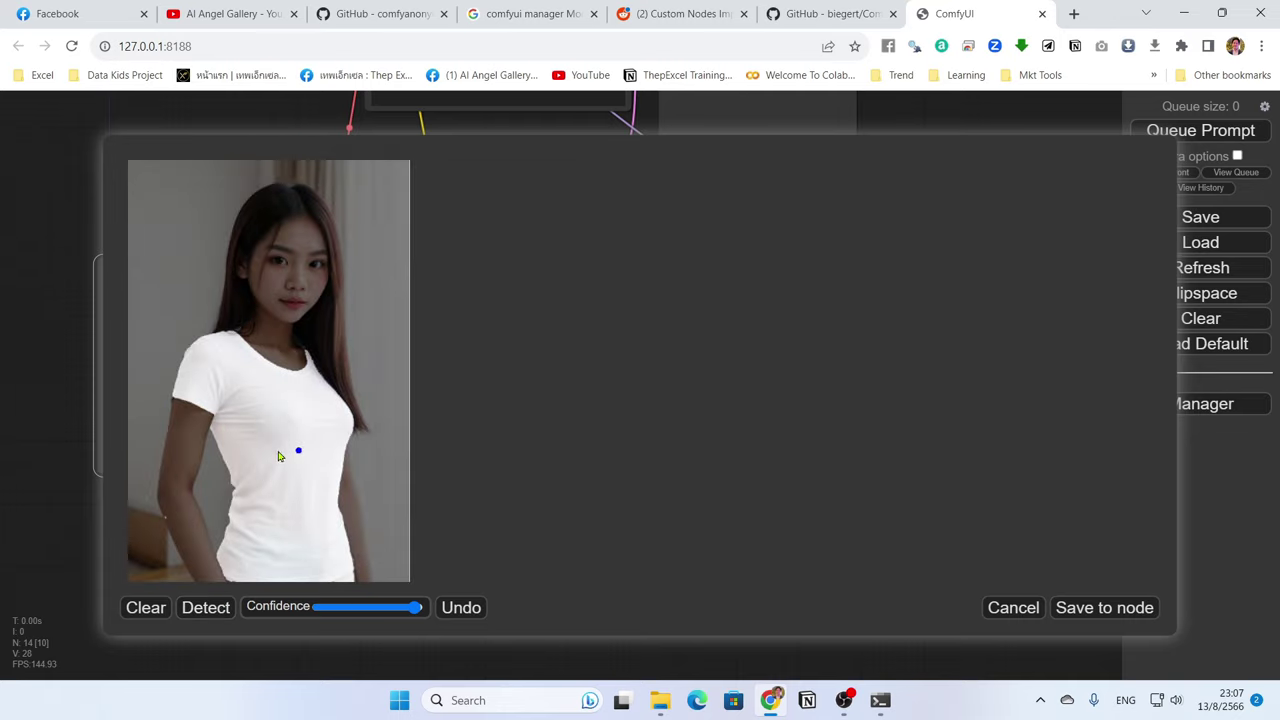
left_click(147, 608)
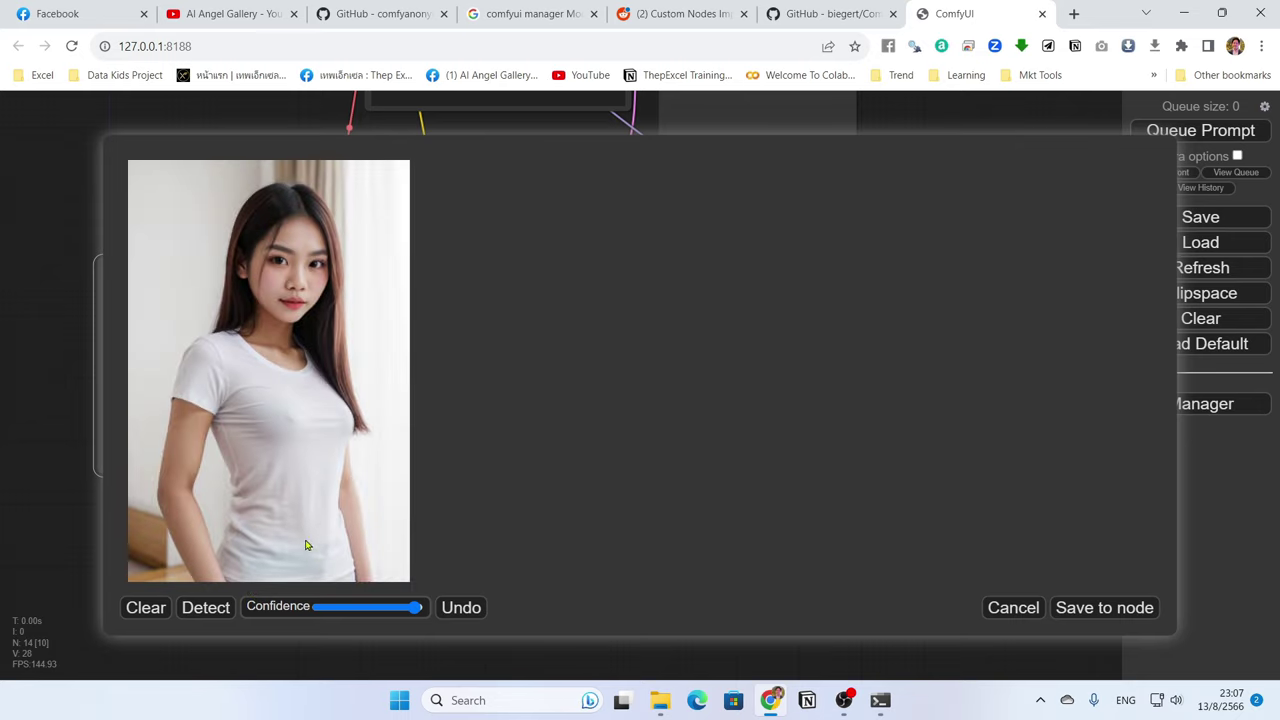
Try detecting the t-shirt at about medium confidence with one include point on the shirt and two exclude points on the arm, and clear it.
left_click_drag(415, 607, 357, 607)
left_click(206, 607)
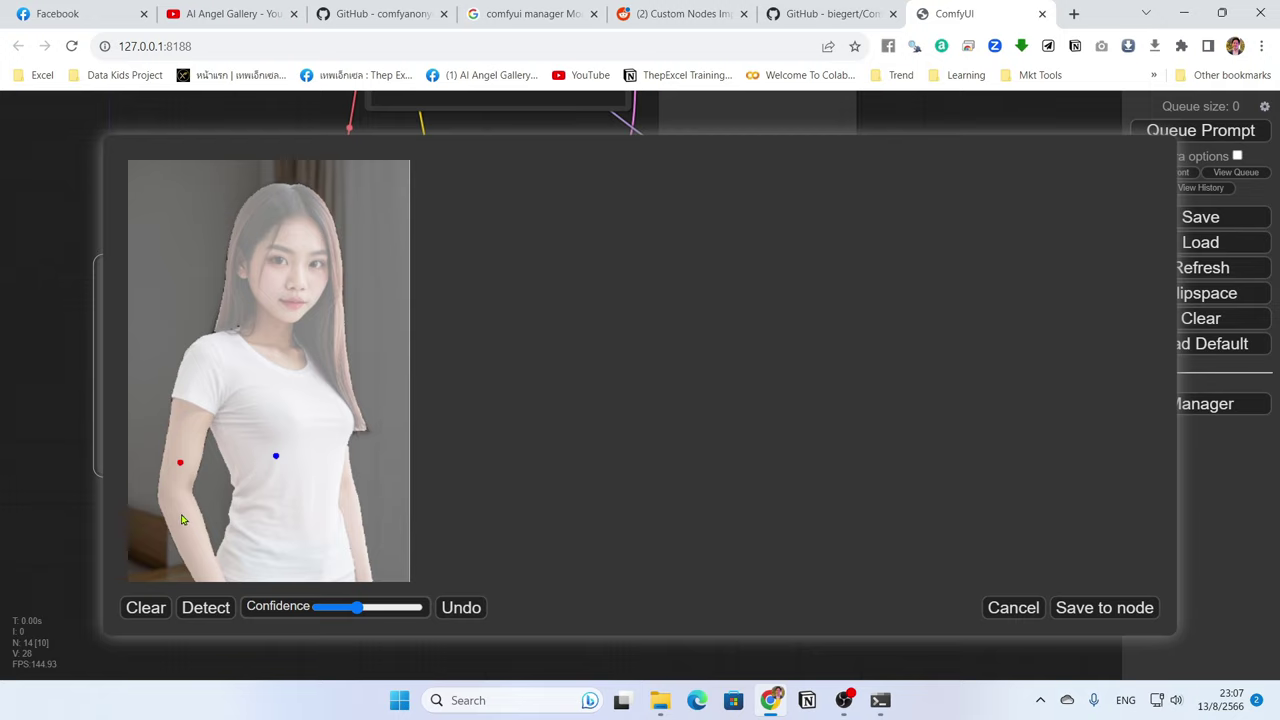
left_click(206, 607)
right_click(186, 419)
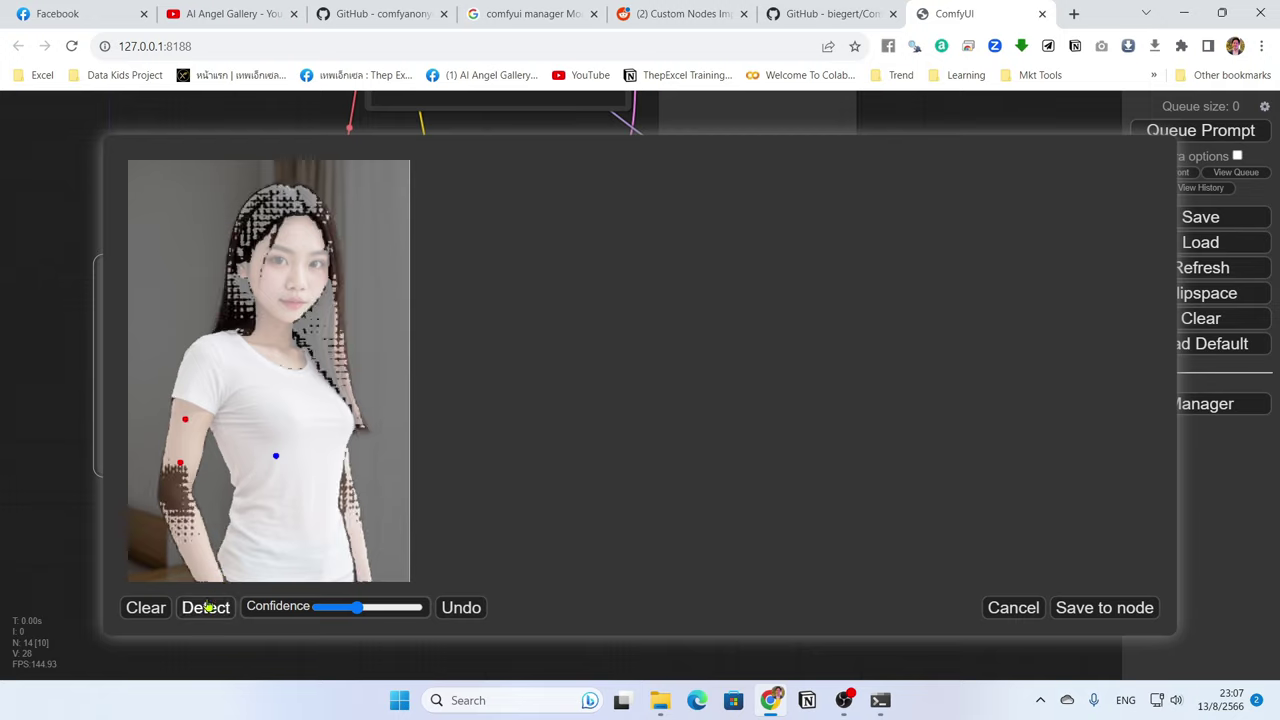
left_click(206, 607)
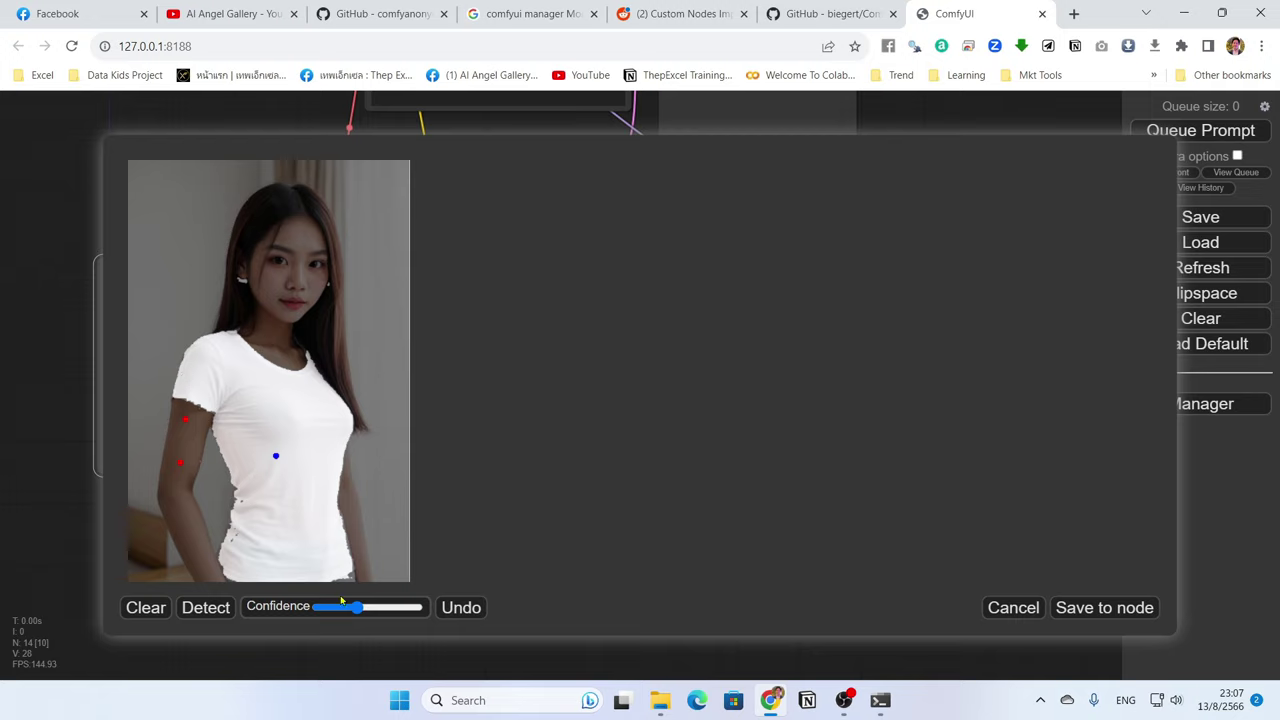
left_click(140, 608)
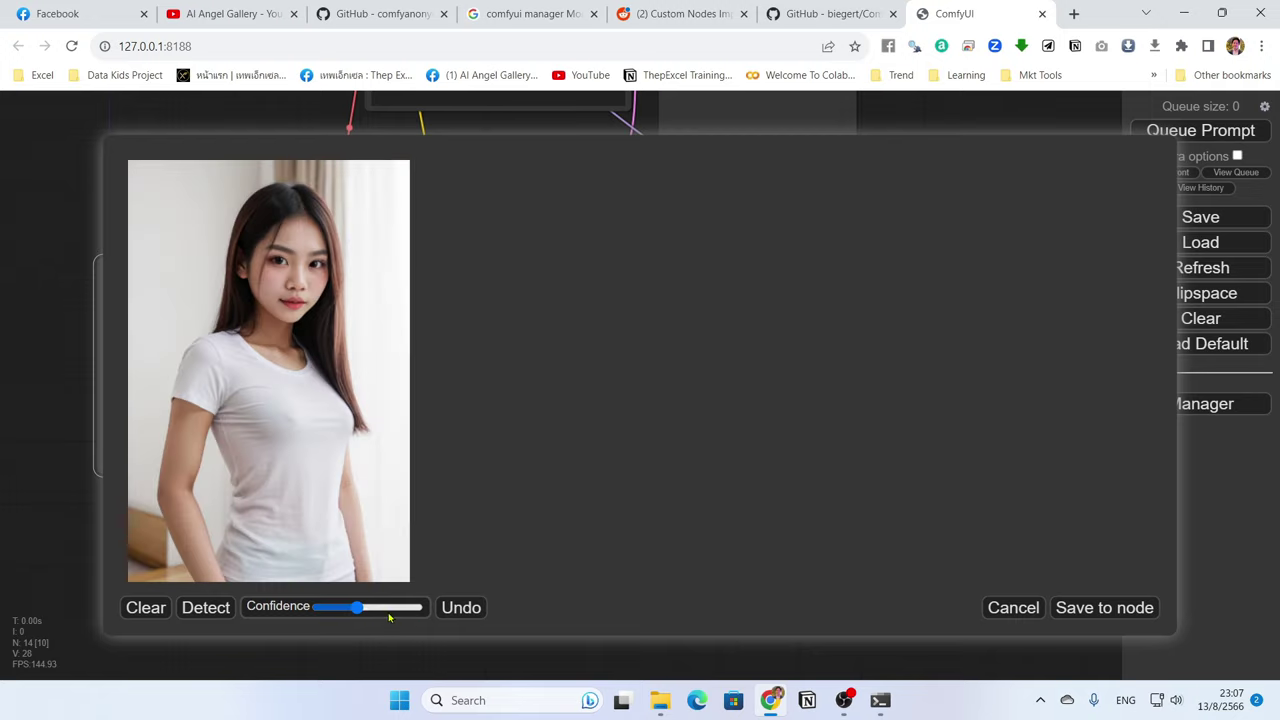
Raise the detection confidence to the maximum, mark one point on the t-shirt, detect the mask and save it to the Load Image node.
left_click_drag(358, 607, 434, 606)
left_click(302, 458)
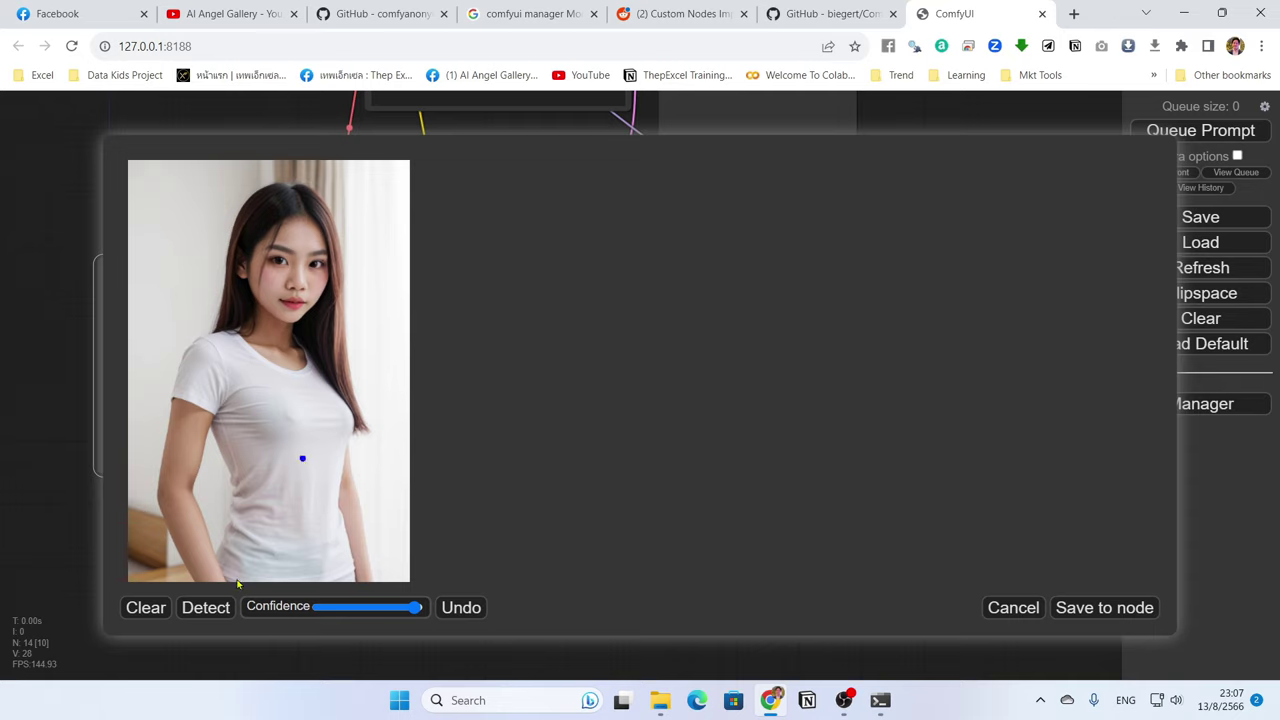
left_click(212, 608)
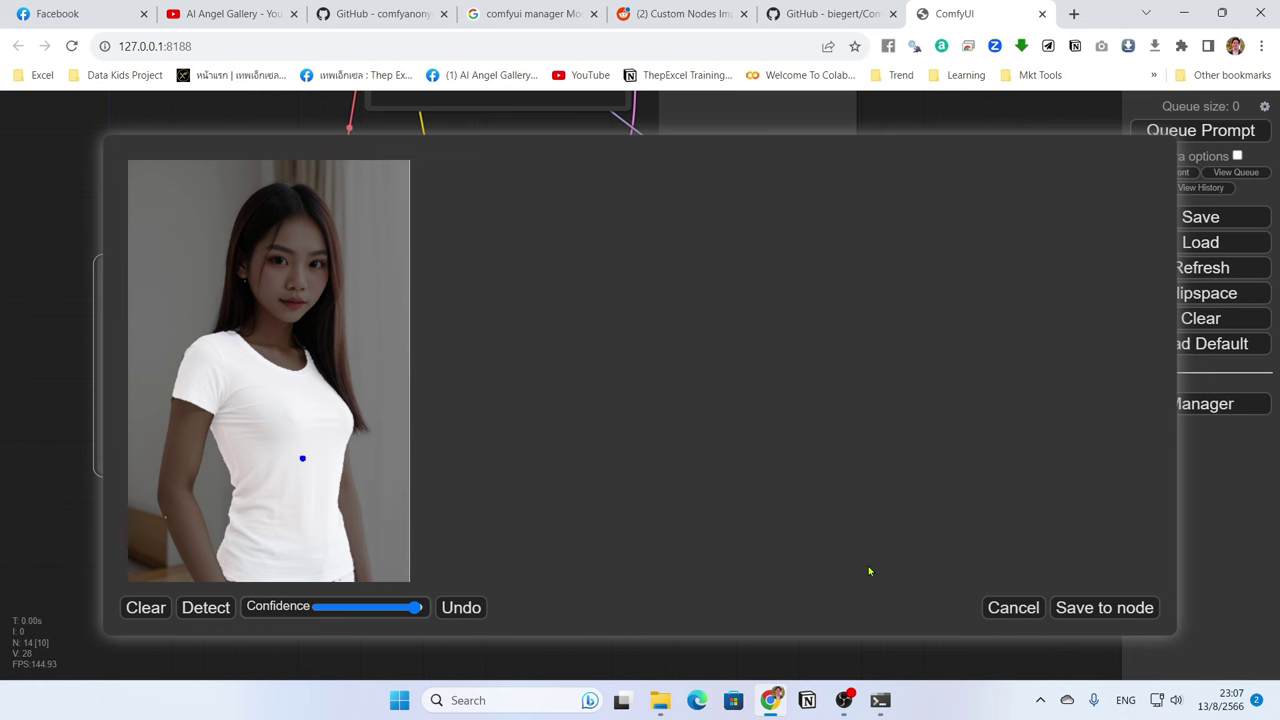
left_click(1135, 612)
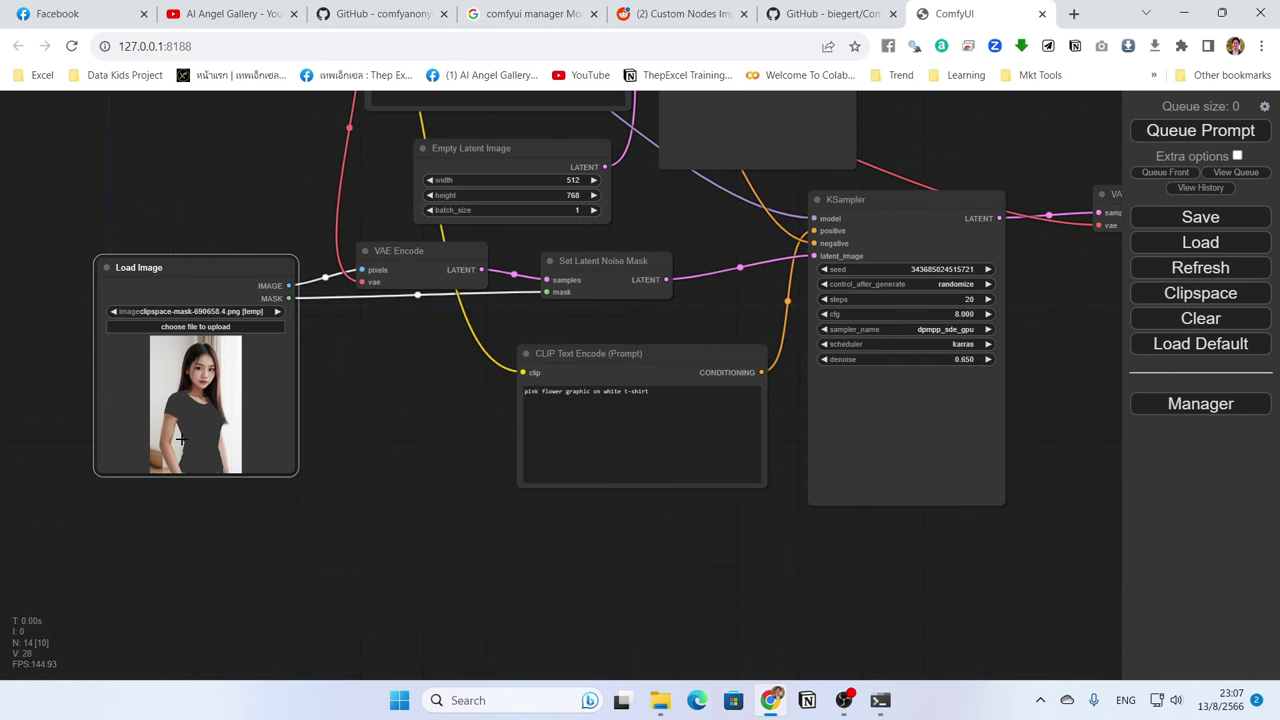
Open the detected t-shirt mask of the Load Image node in the mask editor and save it back to the node.
right_click(205, 415)
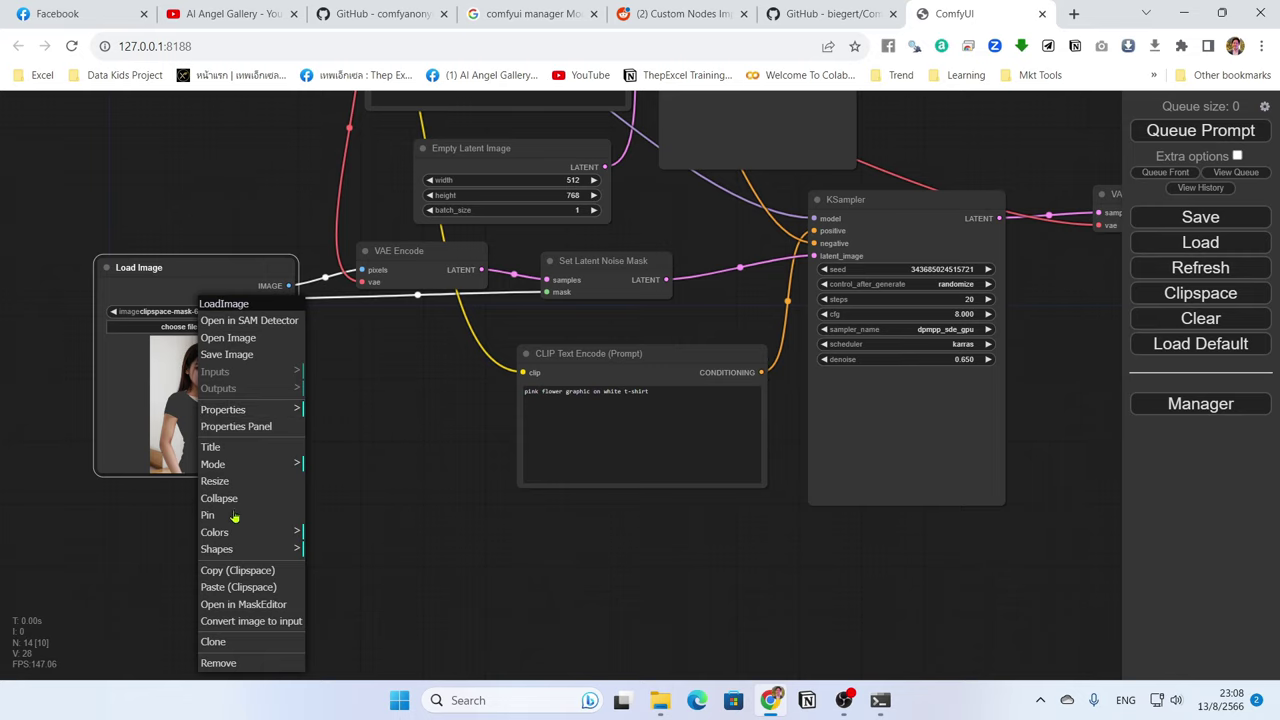
left_click(248, 607)
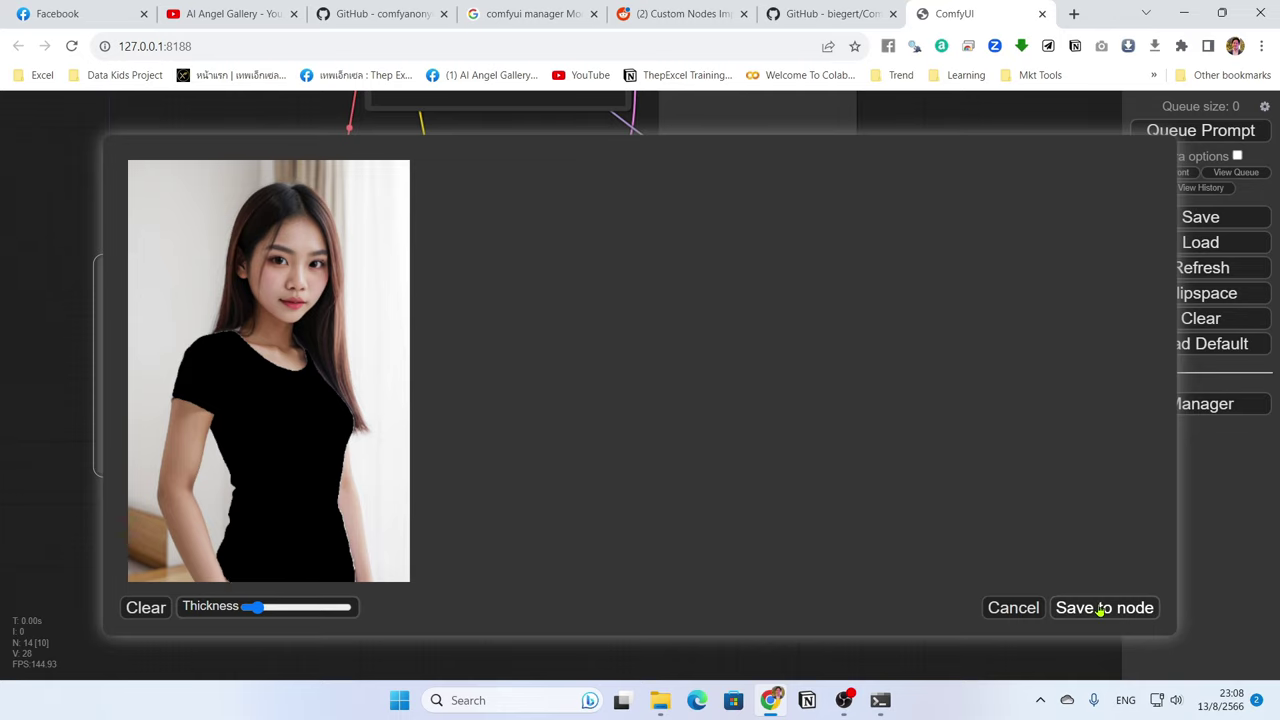
left_click(1101, 608)
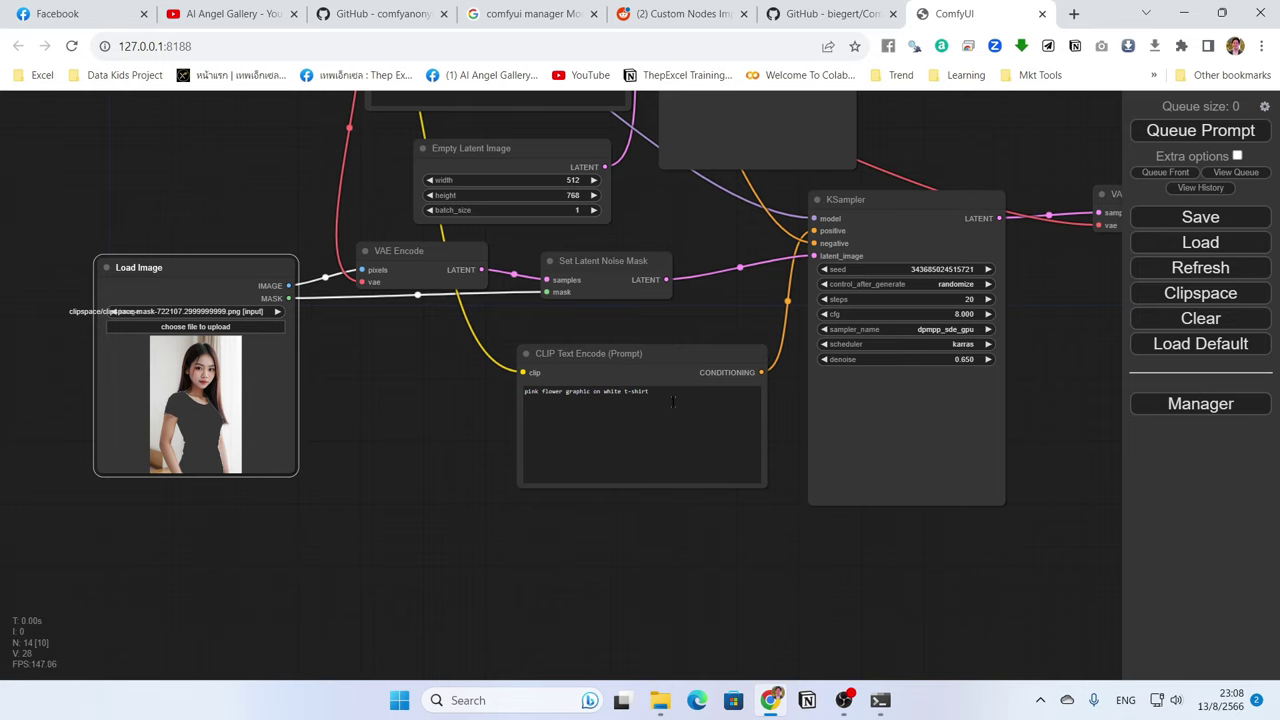
Replace the "pink flower graphic on white t-shirt" prompt with "yellow shirt" and queue the prompt twice.
left_click_drag(673, 400, 443, 386)
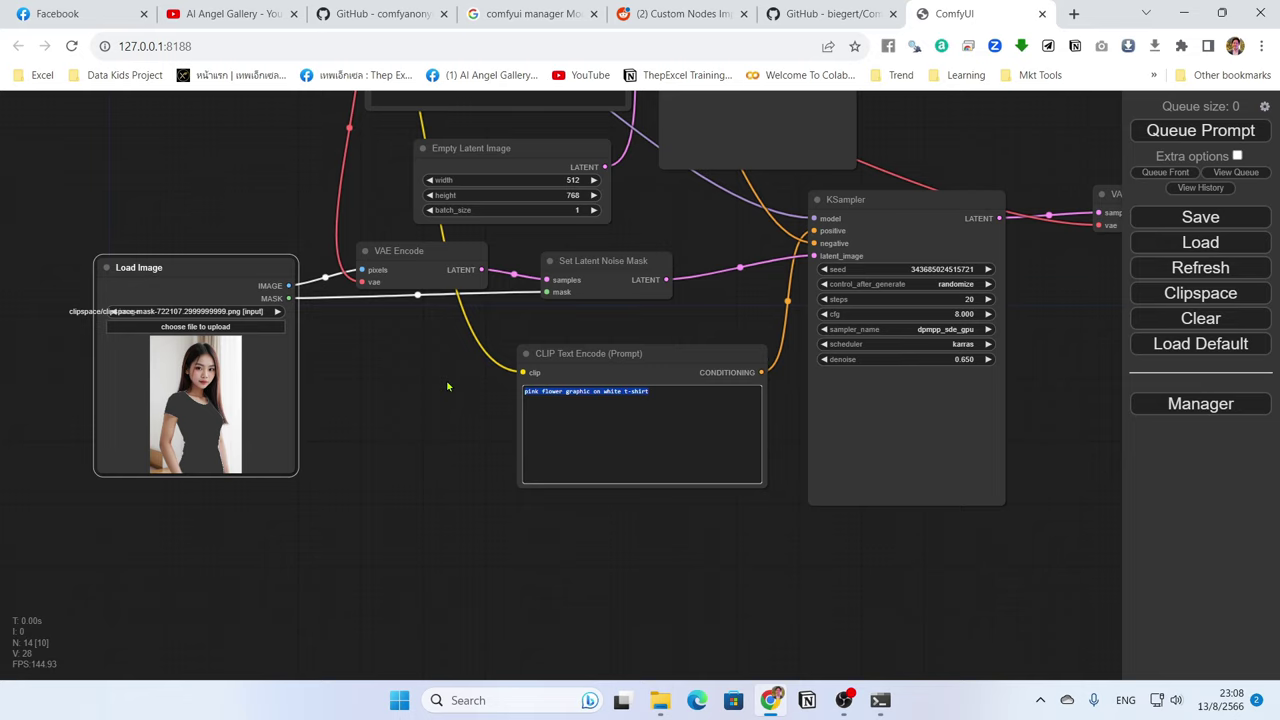
type("yellow")
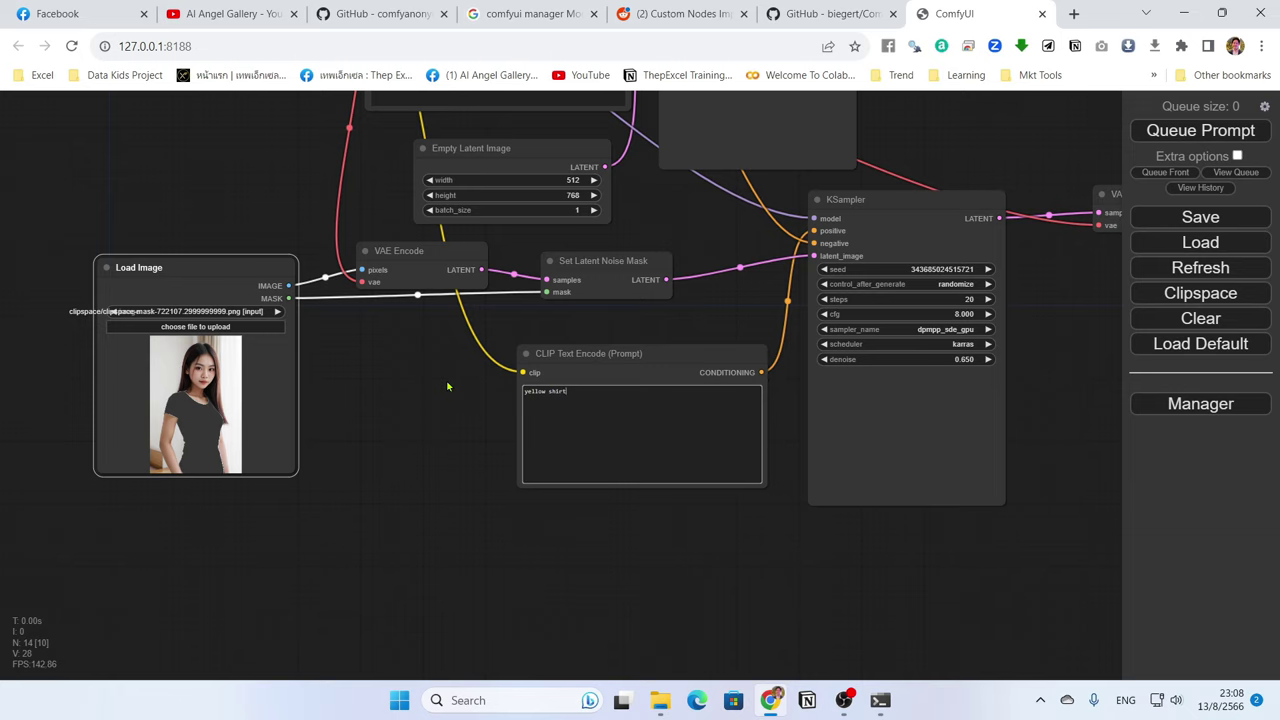
left_click_drag(985, 560, 859, 593)
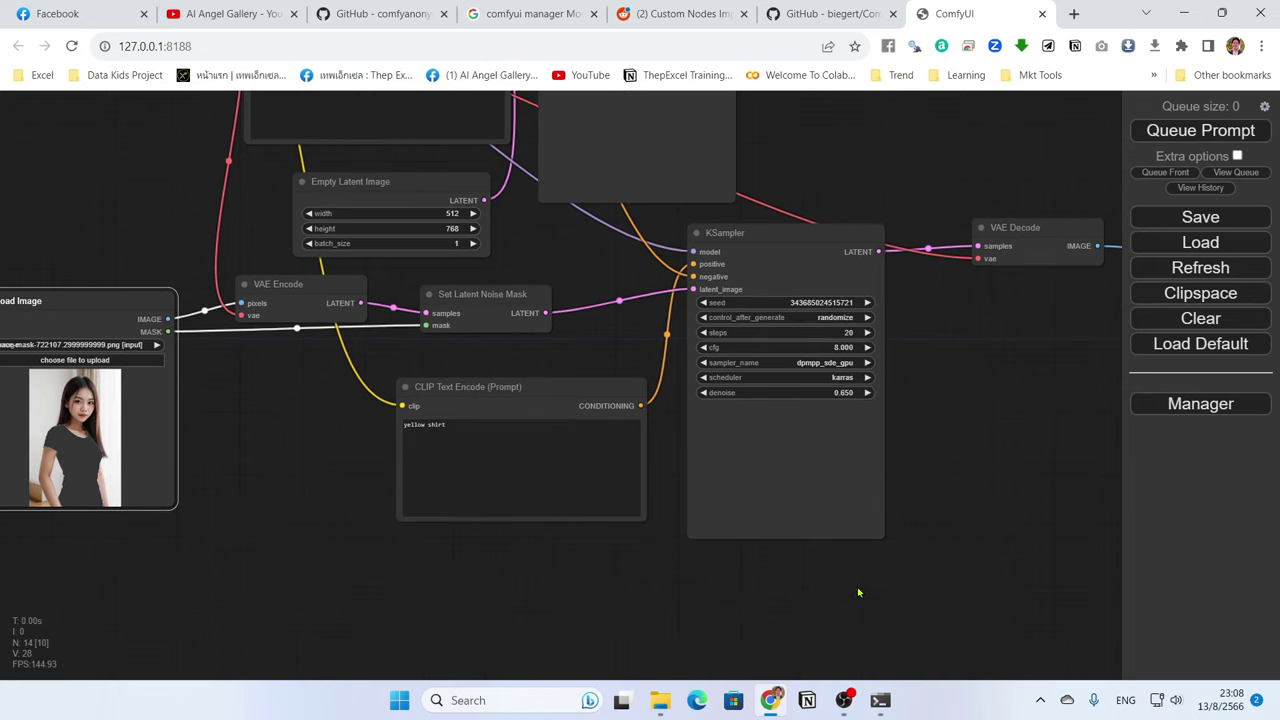
key("ctrl+Return")
key("ctrl+Return")
scroll(515, 462, "down", 1)
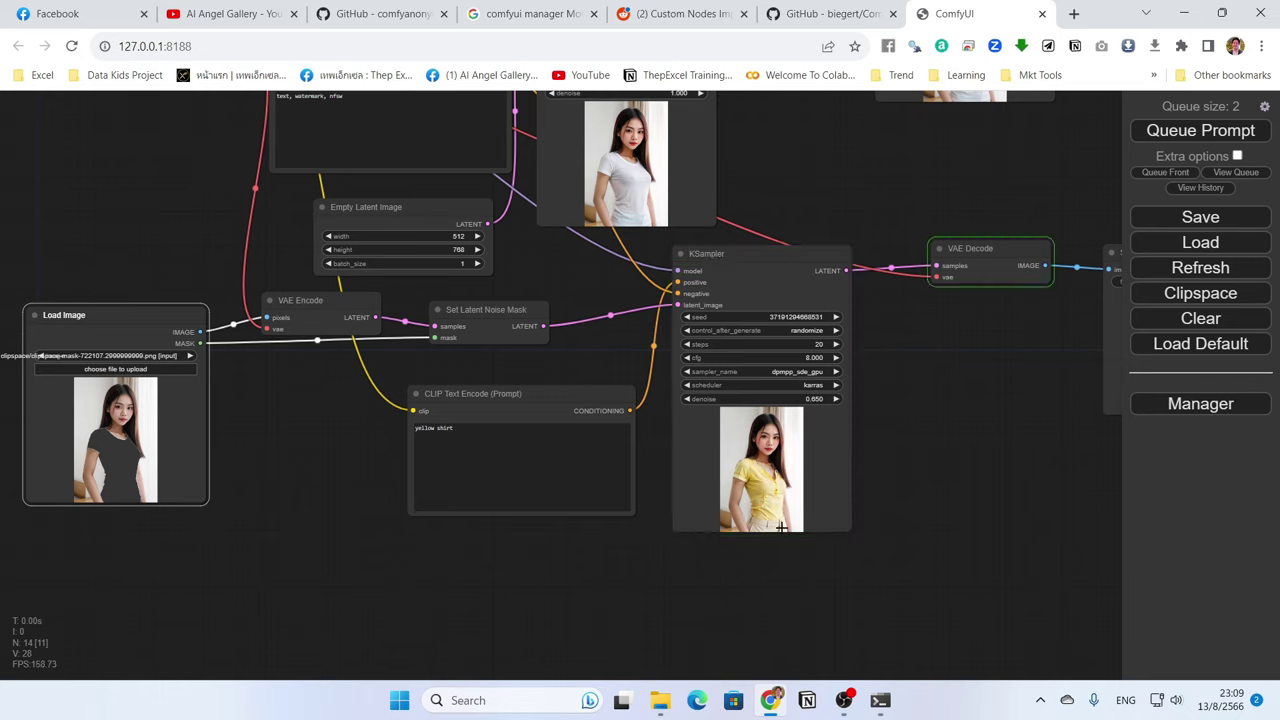
Queue the prompt three more times for further yellow shirt variations.
left_click_drag(826, 560, 777, 574)
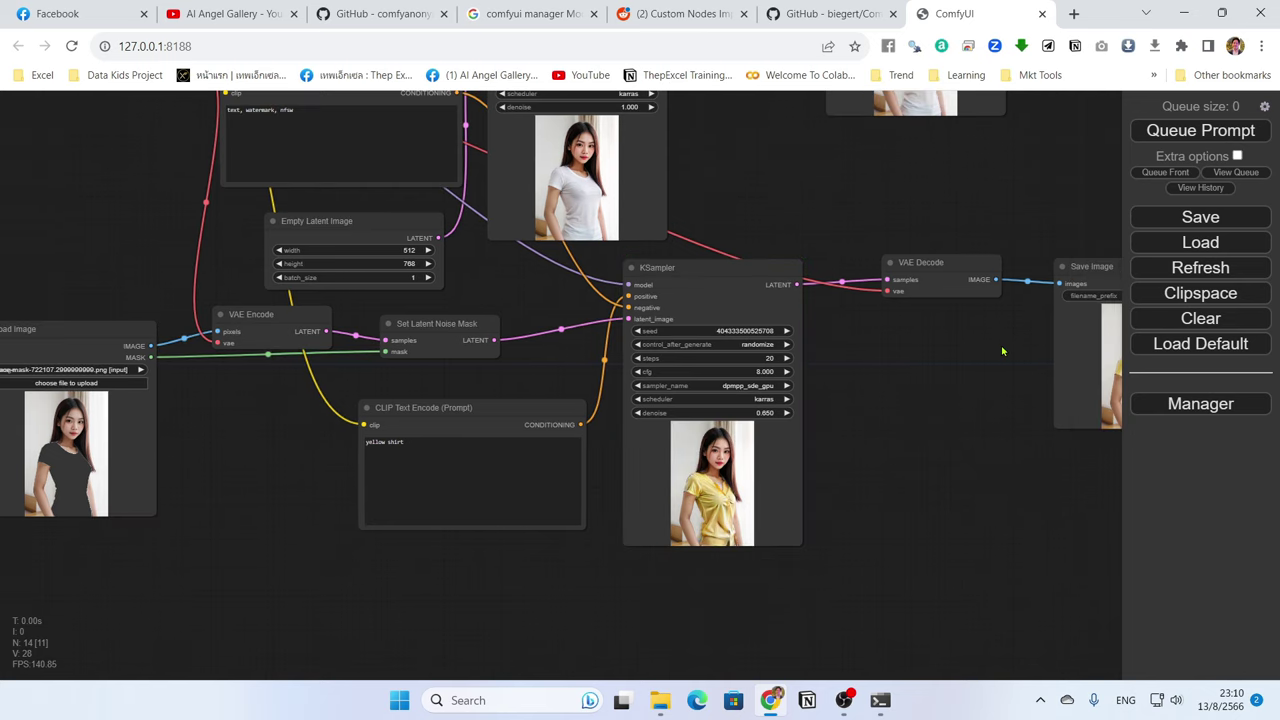
key("ctrl+Return")
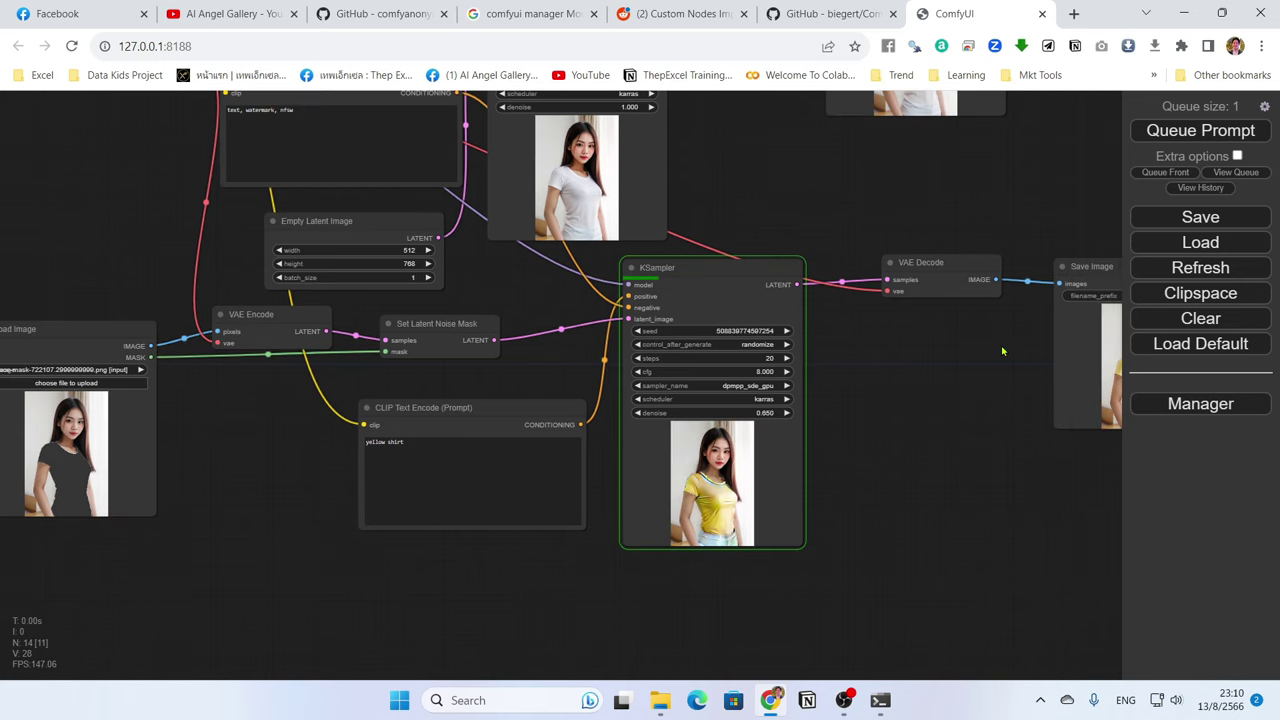
key("ctrl+Return")
key("ctrl+Return")
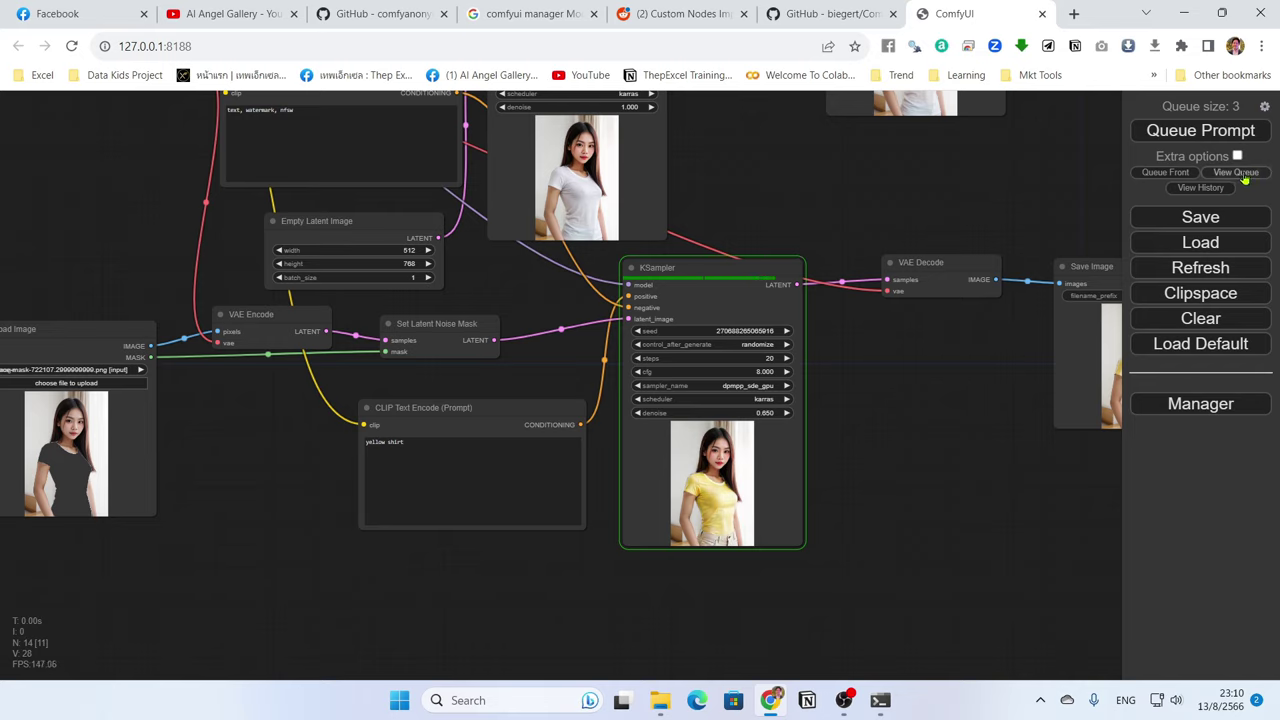
Show the prompt queue list and check the yellow shirt result in the Save Image node.
left_click(1240, 173)
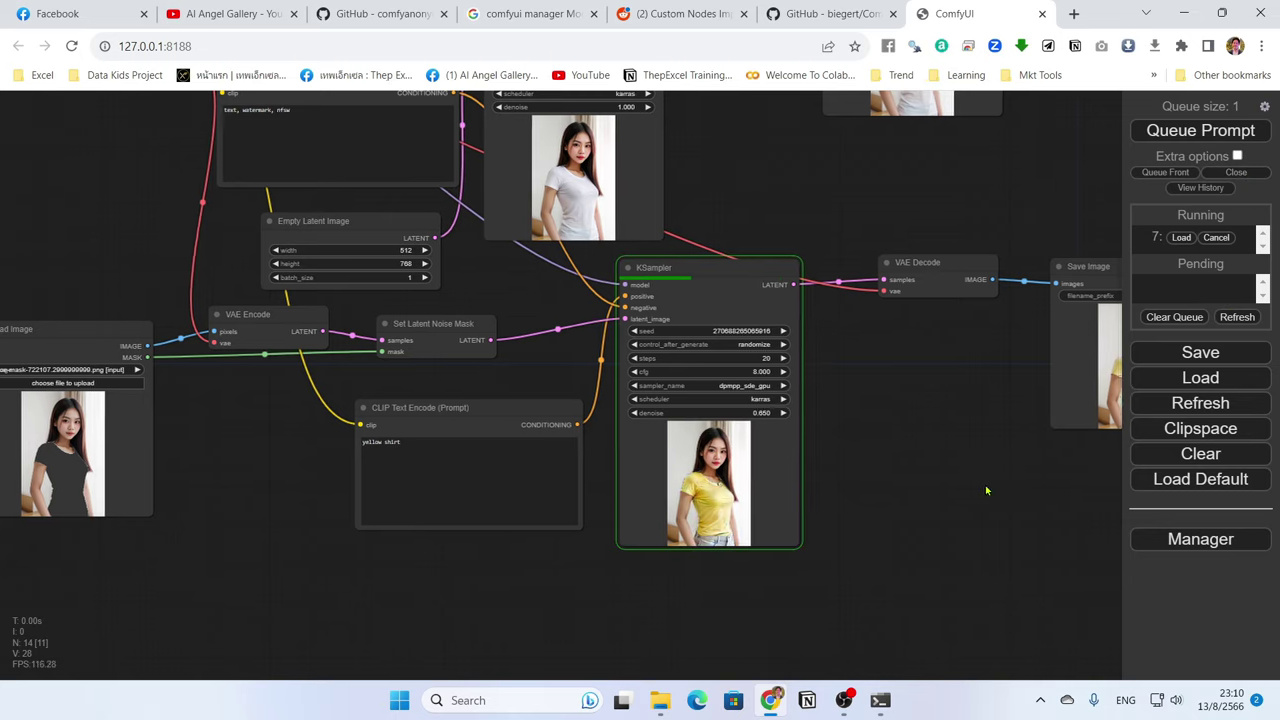
left_click_drag(986, 486, 834, 503)
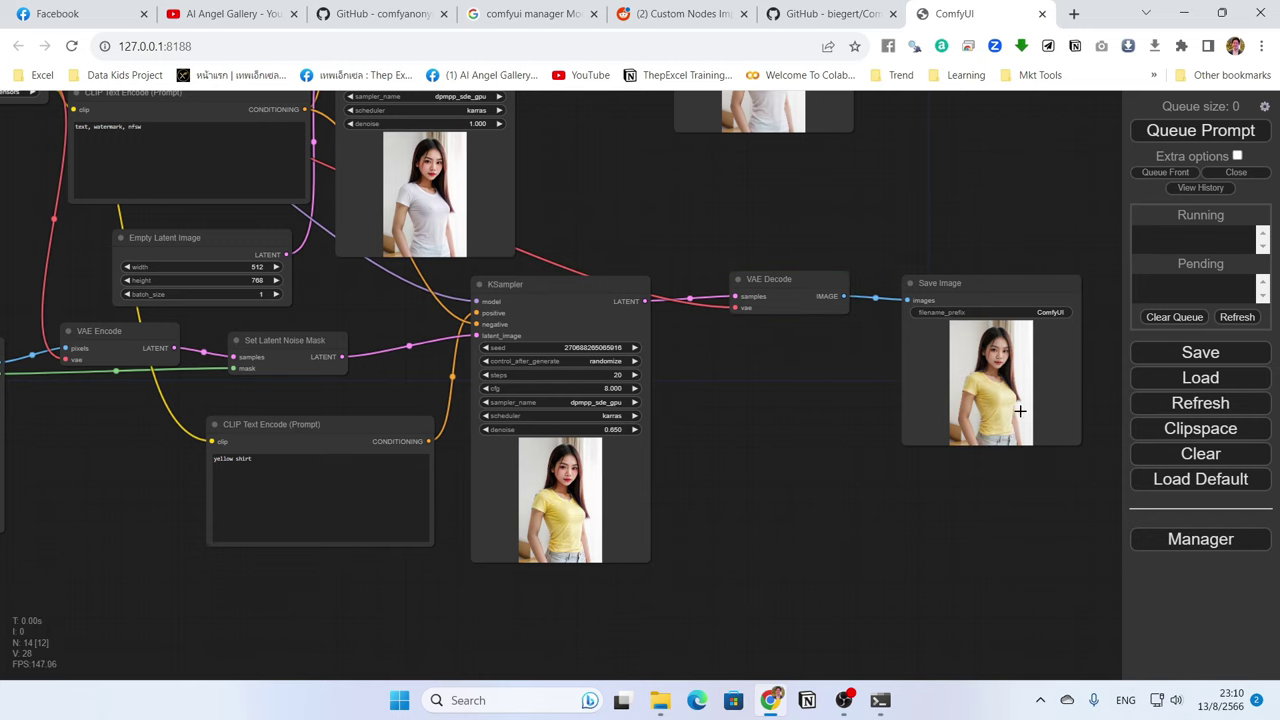
scroll(853, 412, "left", 5)
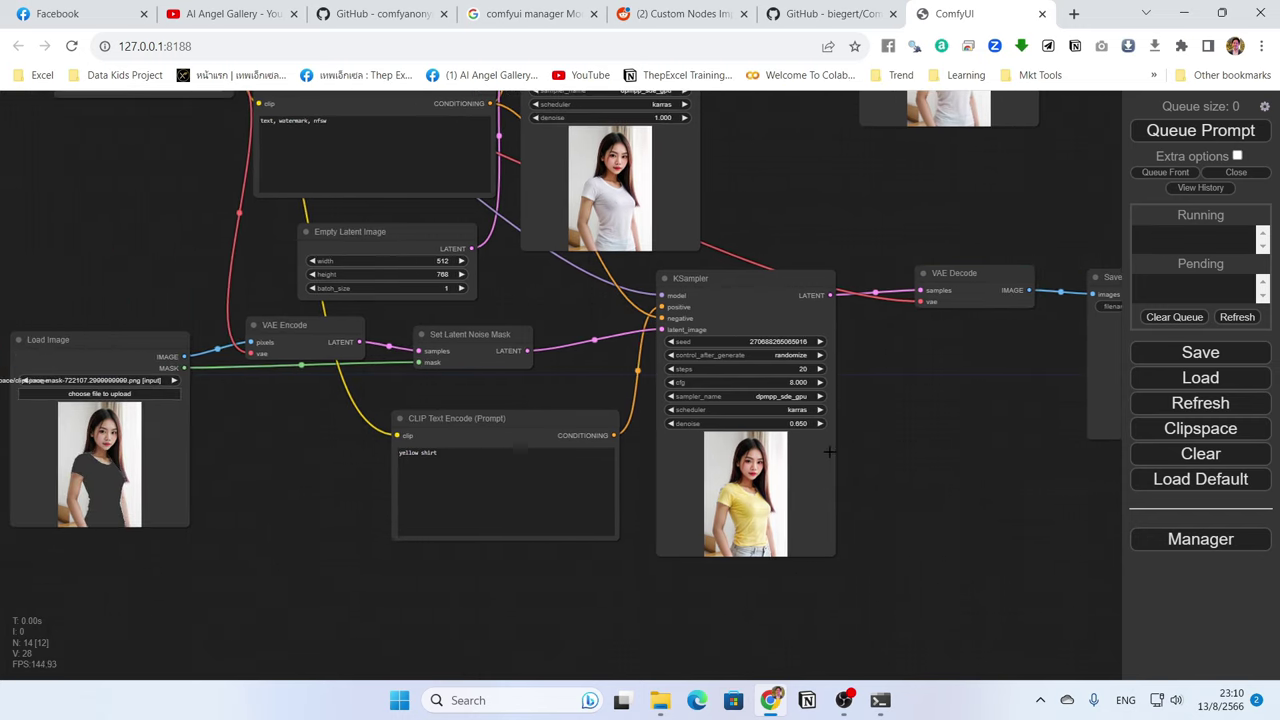
Set the denoise of the lower KSampler to 0.45 and queue the prompt.
left_click(806, 437)
left_click(801, 424)
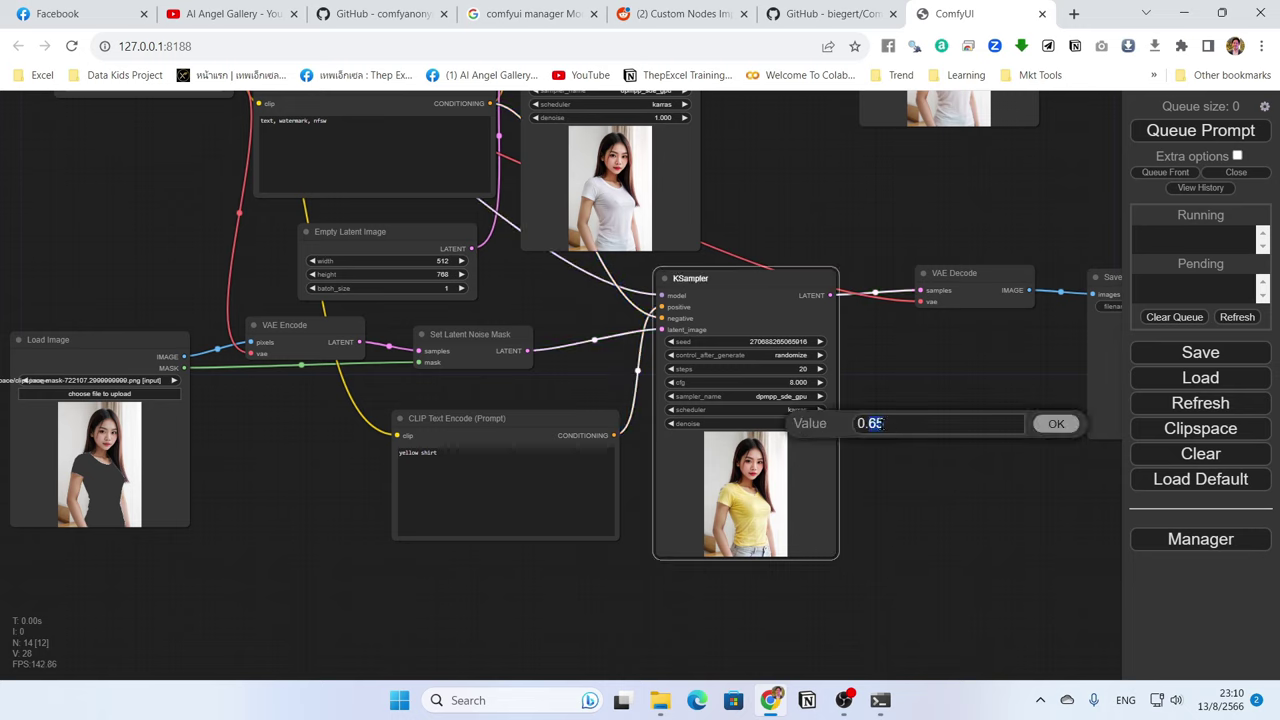
left_click_drag(869, 423, 885, 424)
type("45")
key("Return")
left_click_drag(987, 434, 828, 426)
key("ctrl+Return")
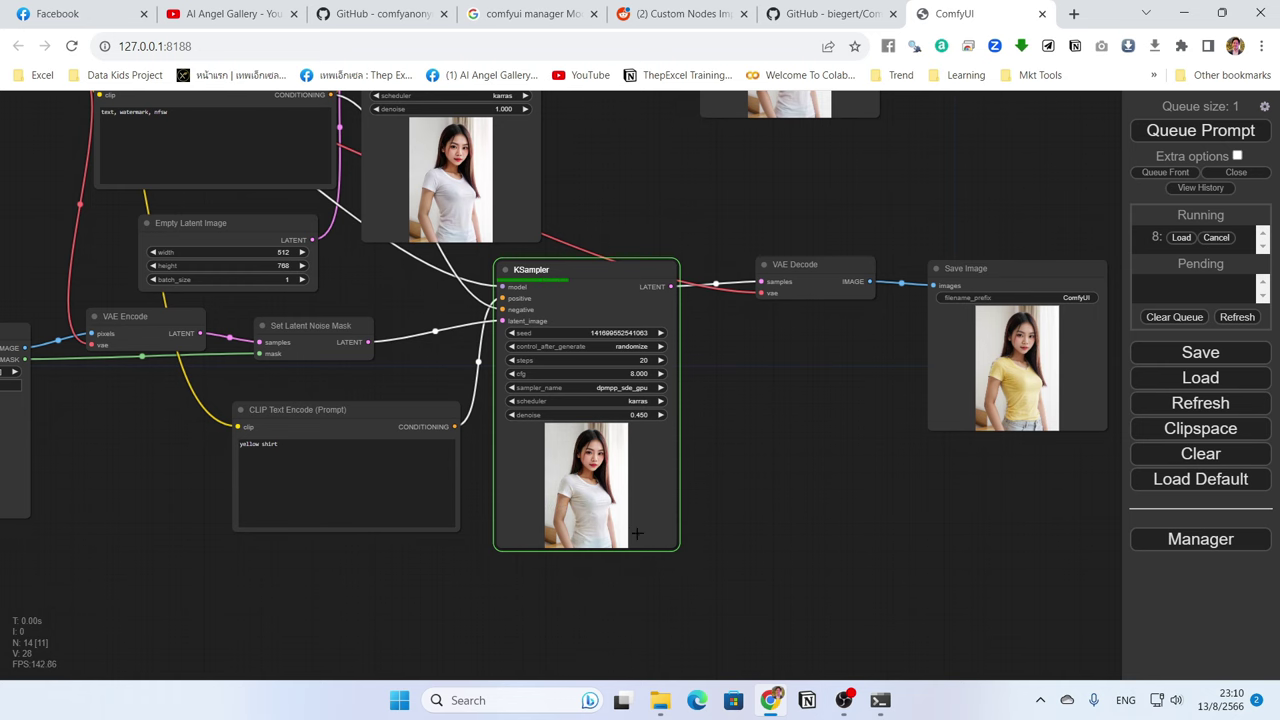
Raise the lower KSampler's denoise to 0.55 and queue the prompt again.
left_click_drag(638, 534, 769, 557)
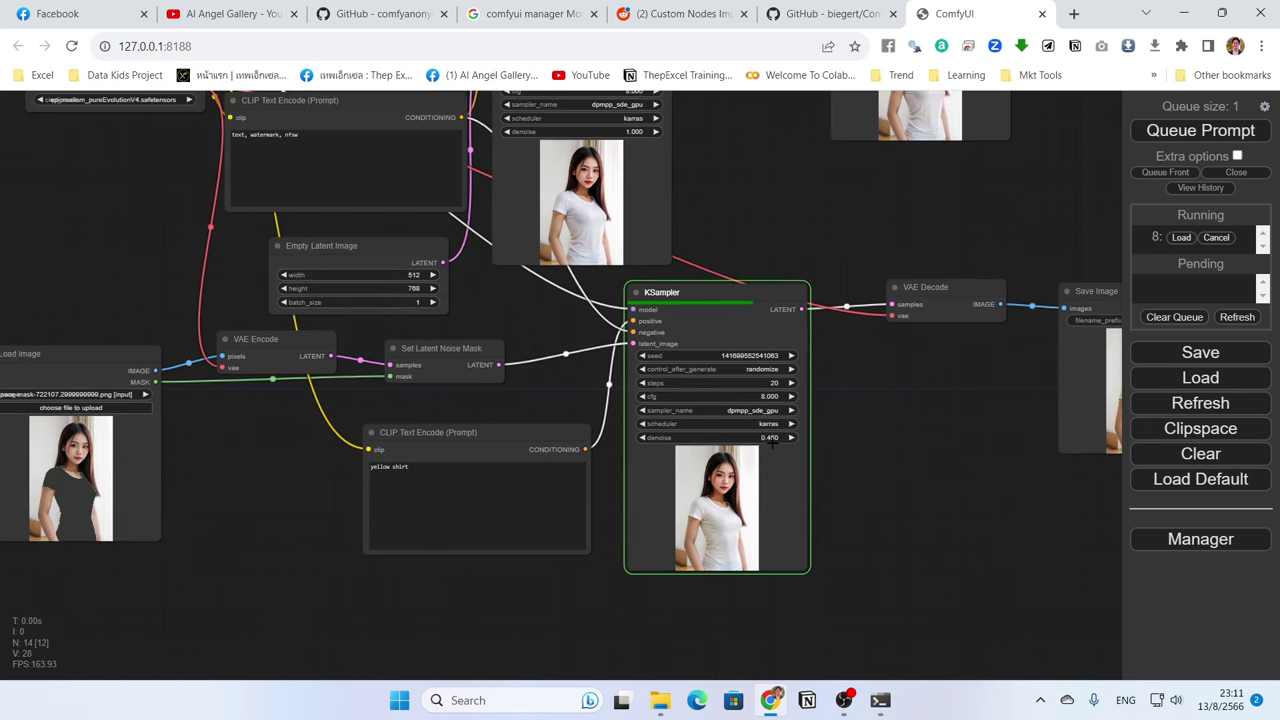
left_click_drag(897, 464, 809, 460)
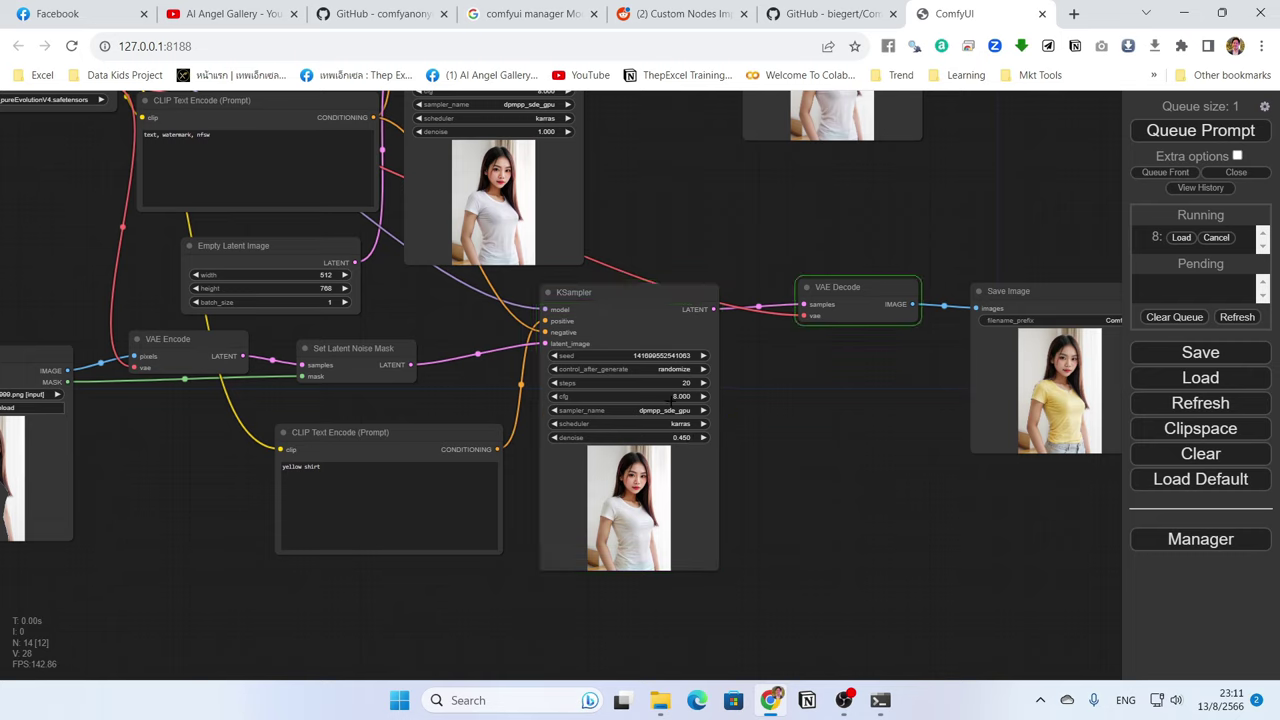
left_click(690, 437)
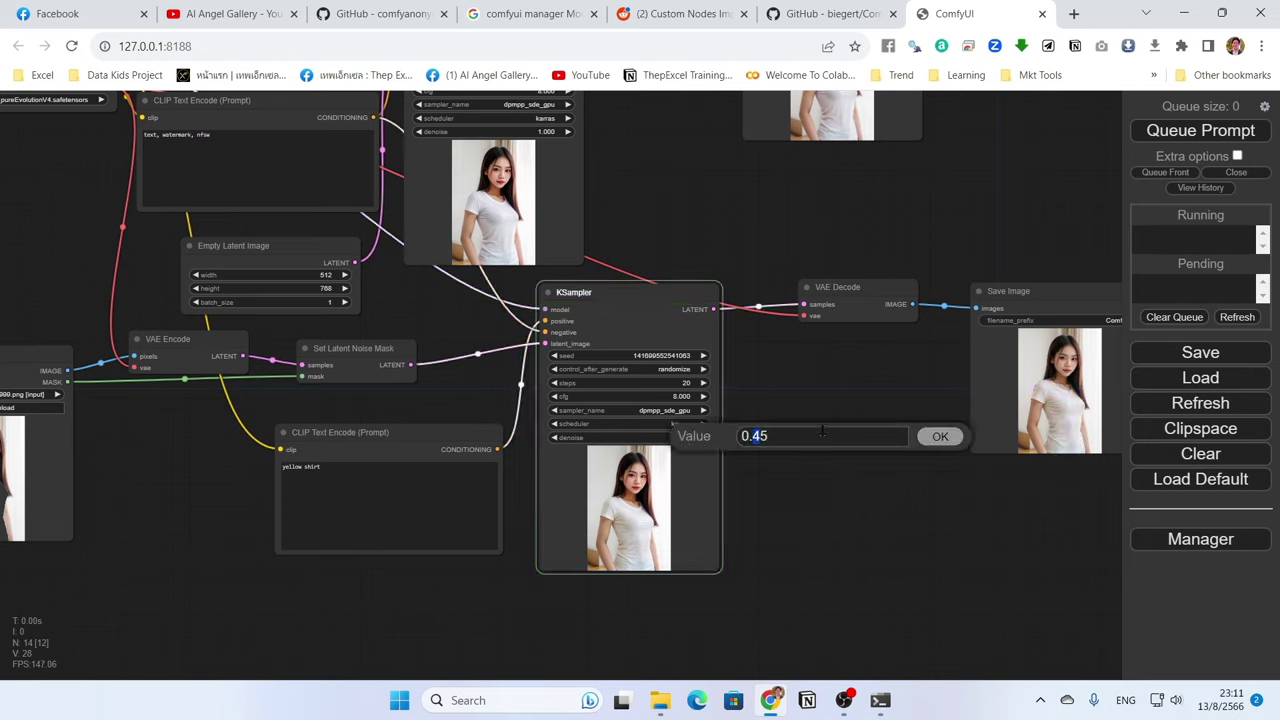
type("0.55")
key("Return")
key("ctrl+Return")
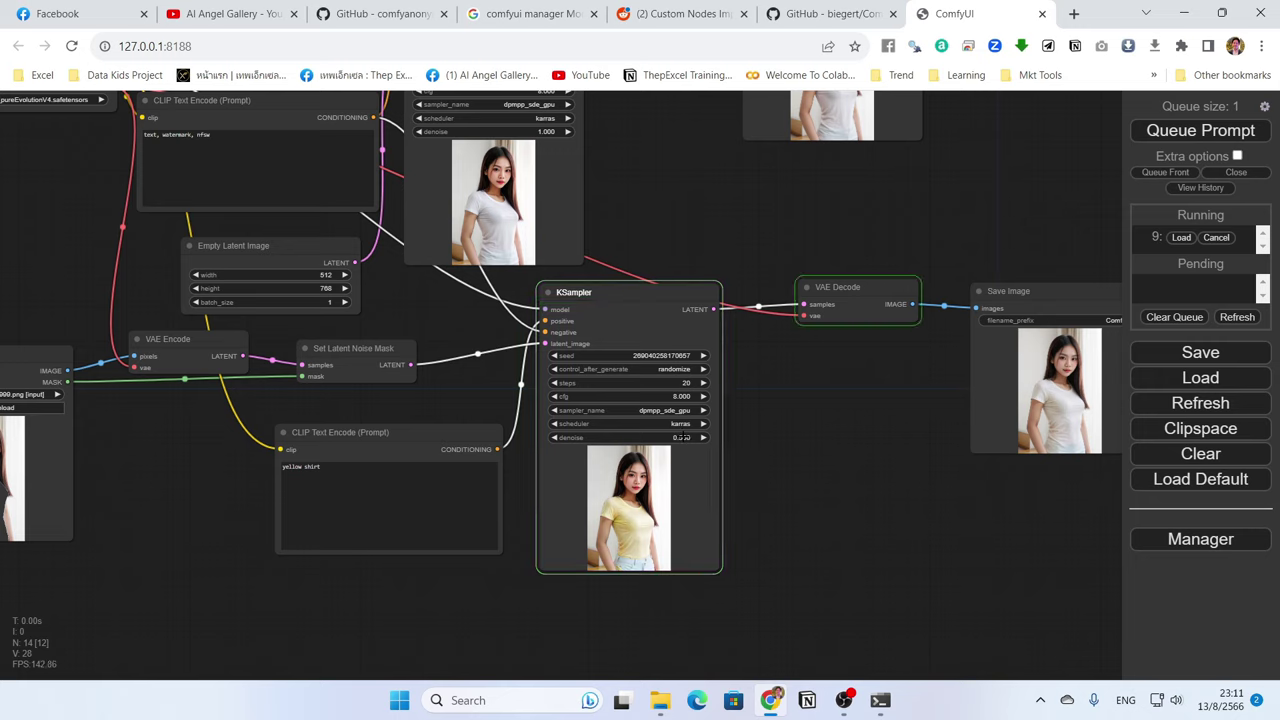
Set the lower KSampler's denoise back to 0.65 and queue another yellow shirt image.
left_click(683, 437)
key("Left")
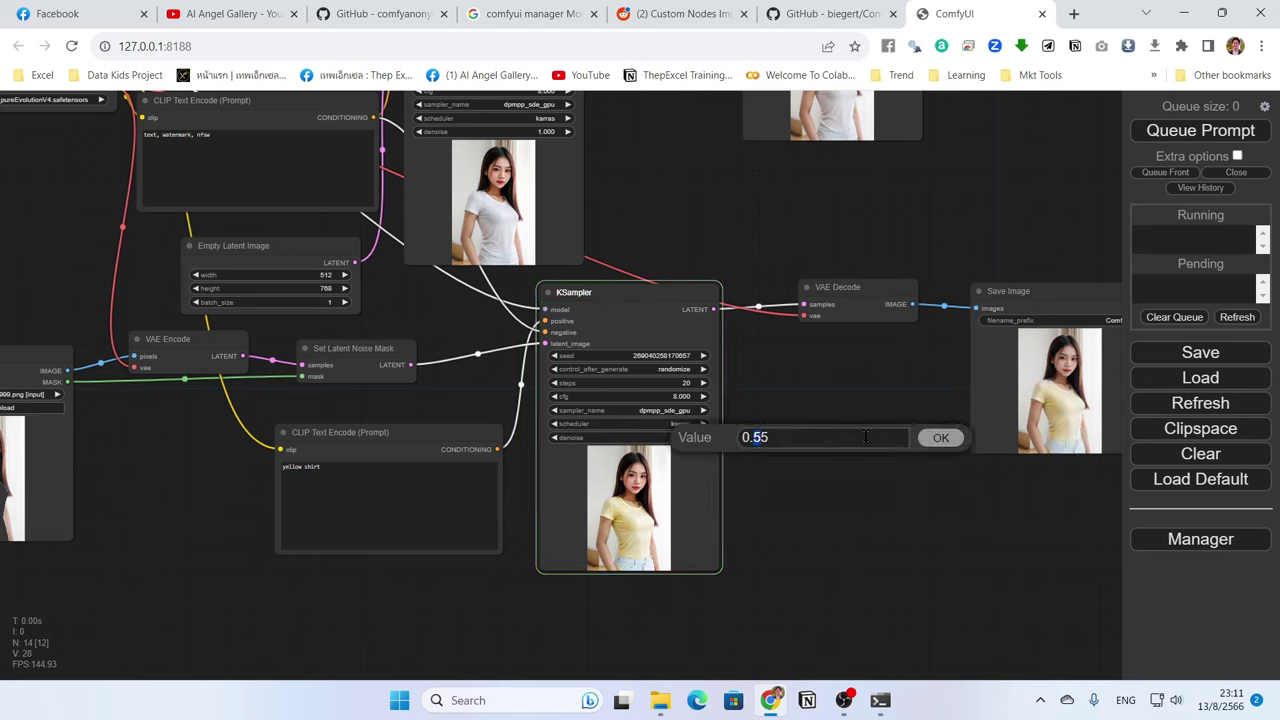
key("BackSpace")
type("6")
key("Return")
key("ctrl+Return")
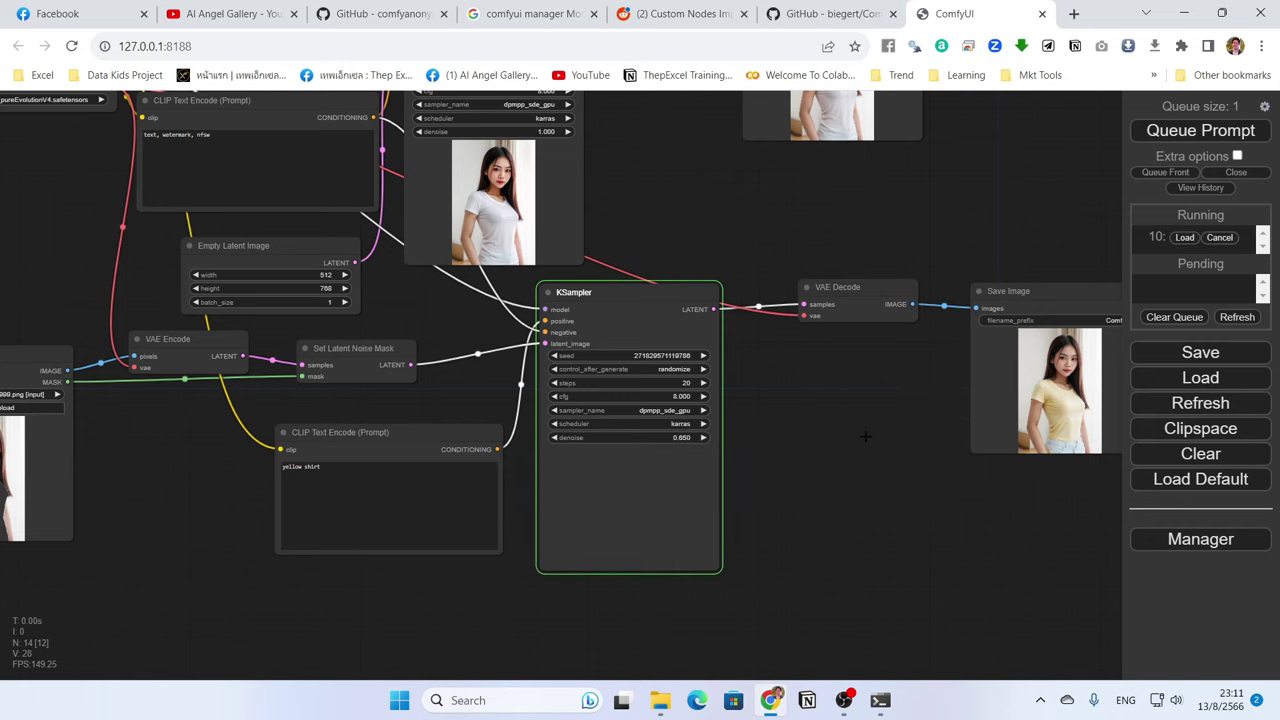
Compare the masked portrait in the Load Image node with the yellow shirt result in the Save Image node.
left_click_drag(341, 527, 472, 527)
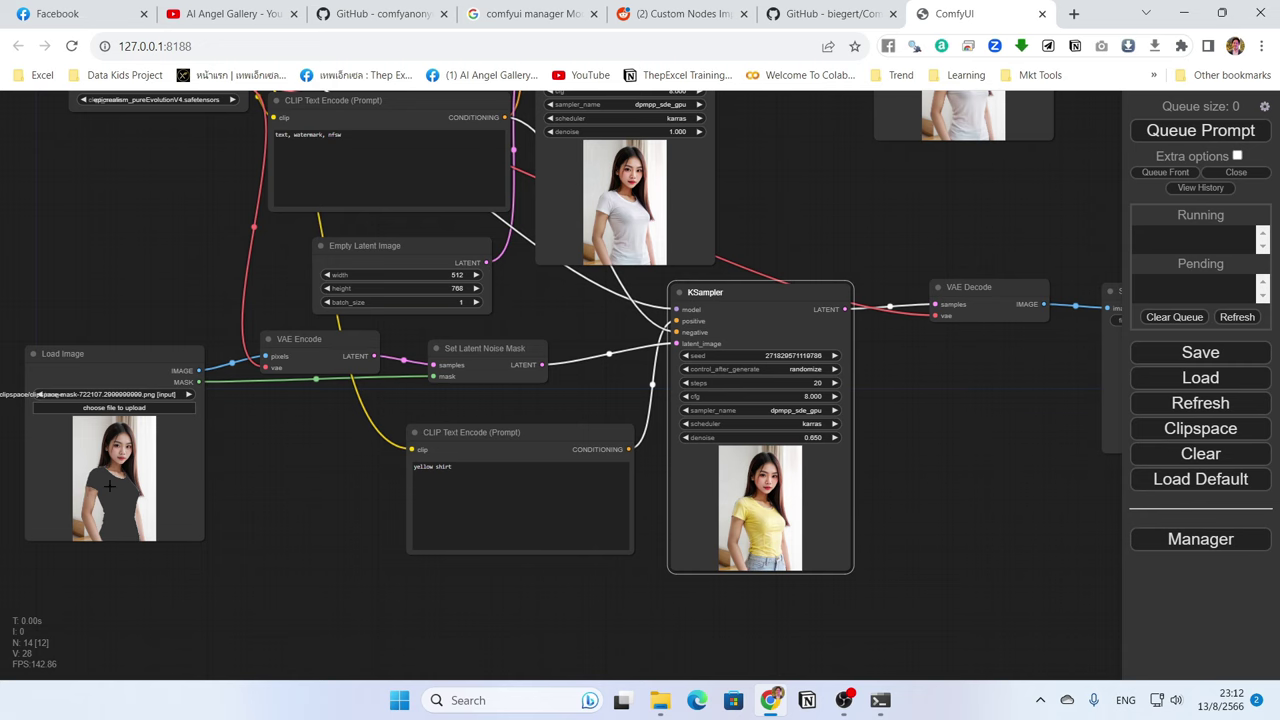
left_click_drag(770, 507, 453, 538)
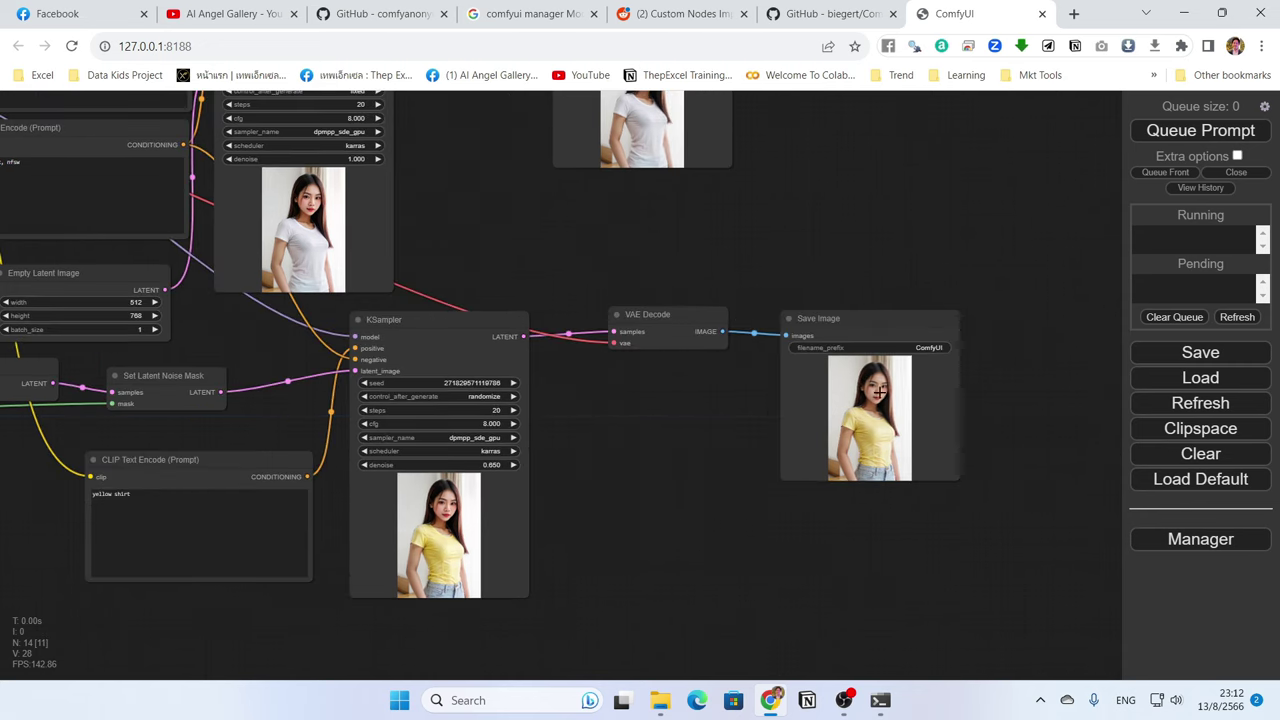
right_click(880, 393)
left_click(890, 337)
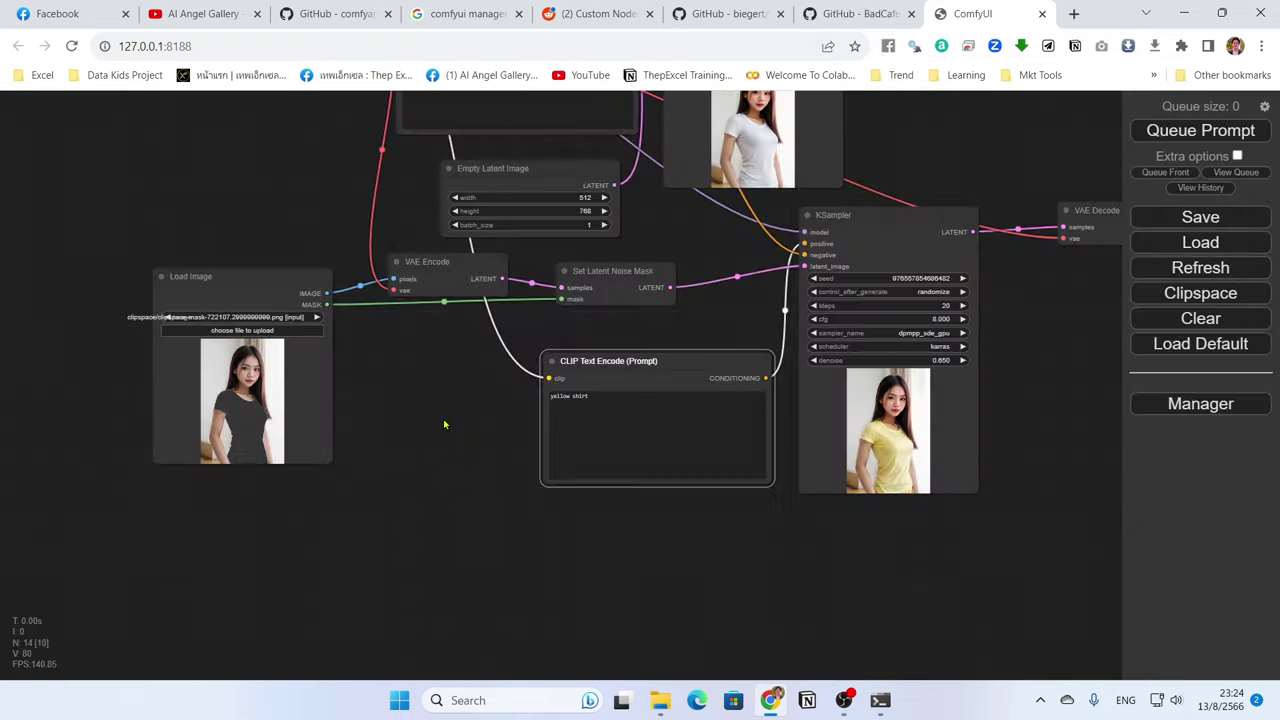
Examine the edges of the t-shirt mask in the Load Image node up close and view the node's options.
scroll(351, 469, "up", 6)
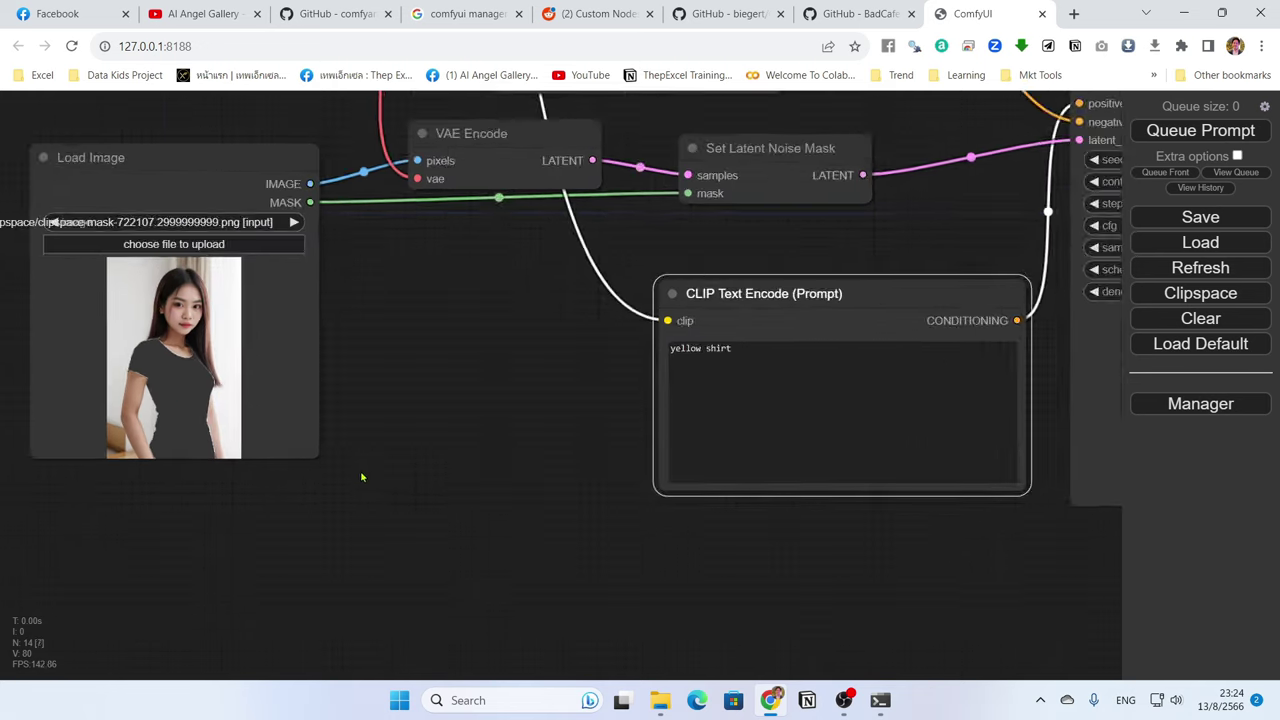
left_click_drag(417, 437, 576, 465)
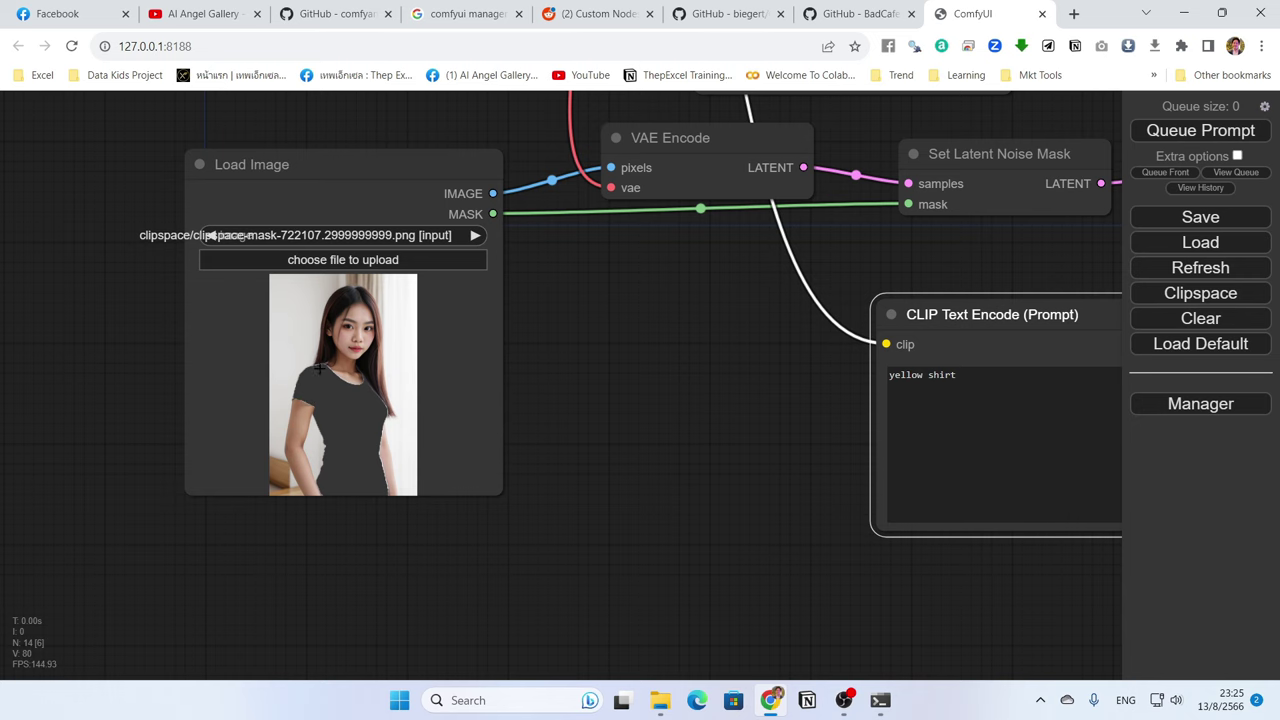
scroll(362, 409, "down", 3)
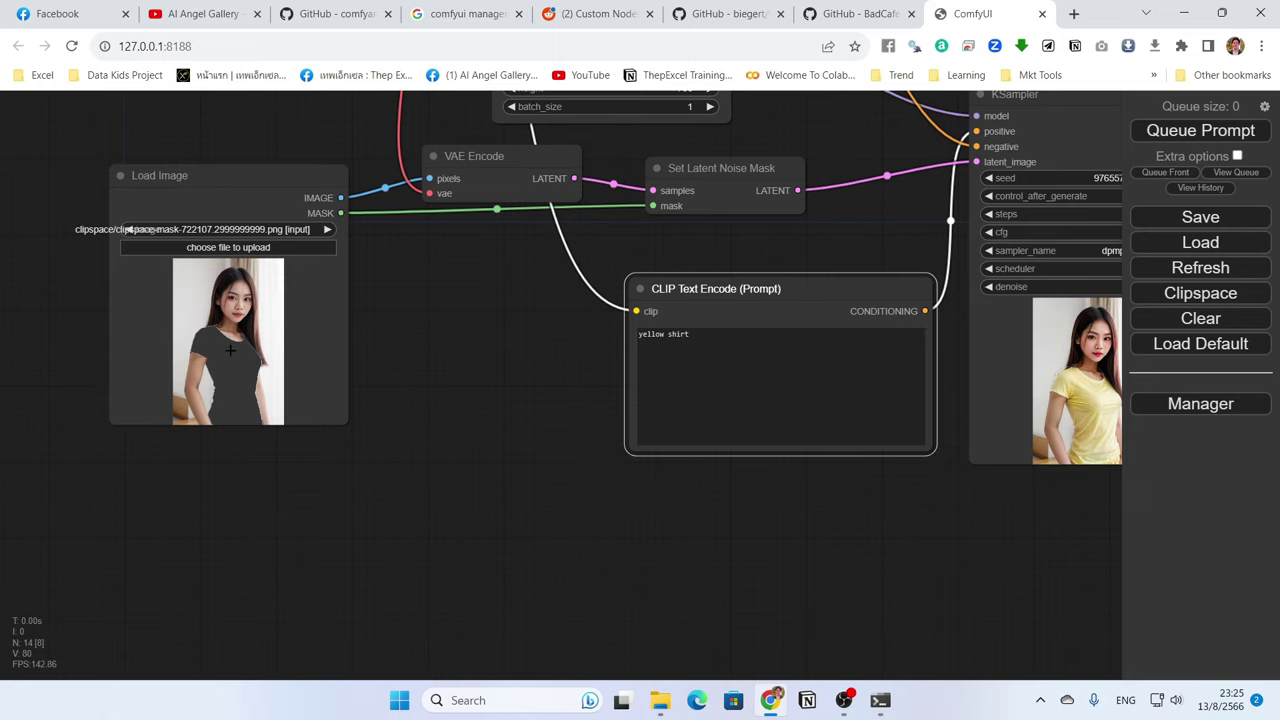
right_click(230, 350)
left_click(290, 604)
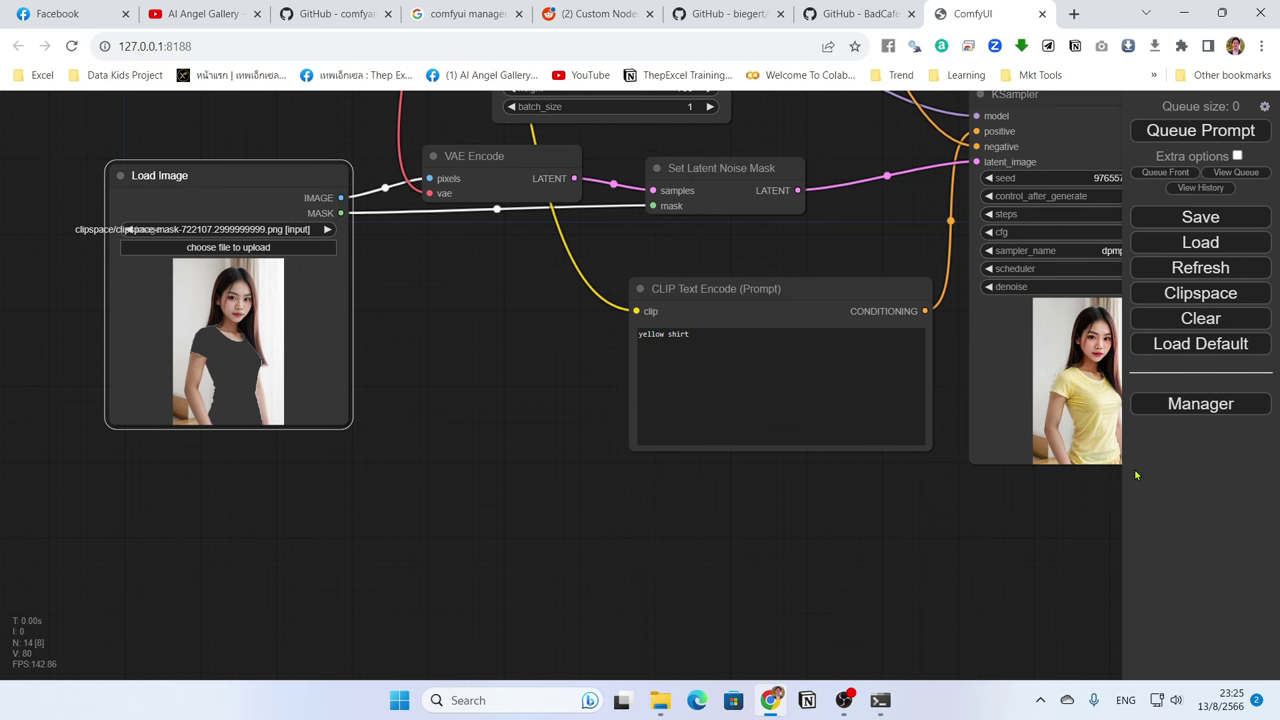
Search the installable custom nodes for "mas" to find mask-related packs, and close the manager.
left_click(1152, 406)
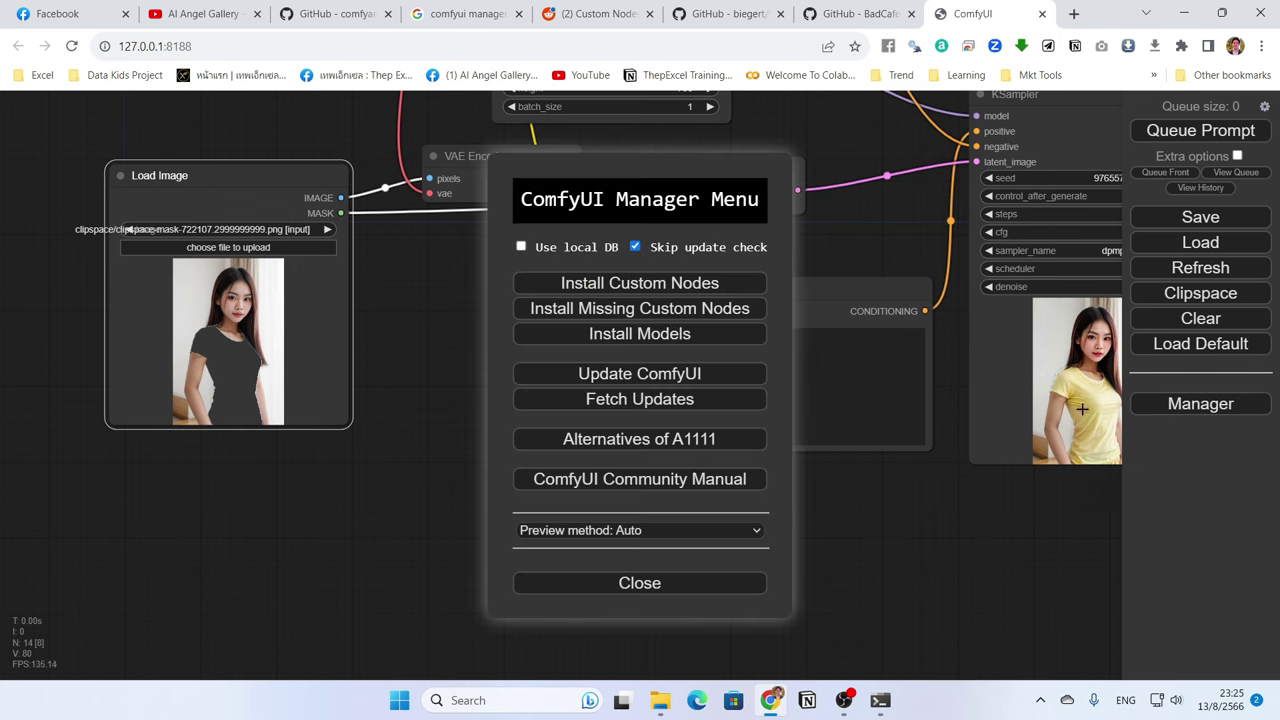
left_click(652, 284)
left_click(917, 192)
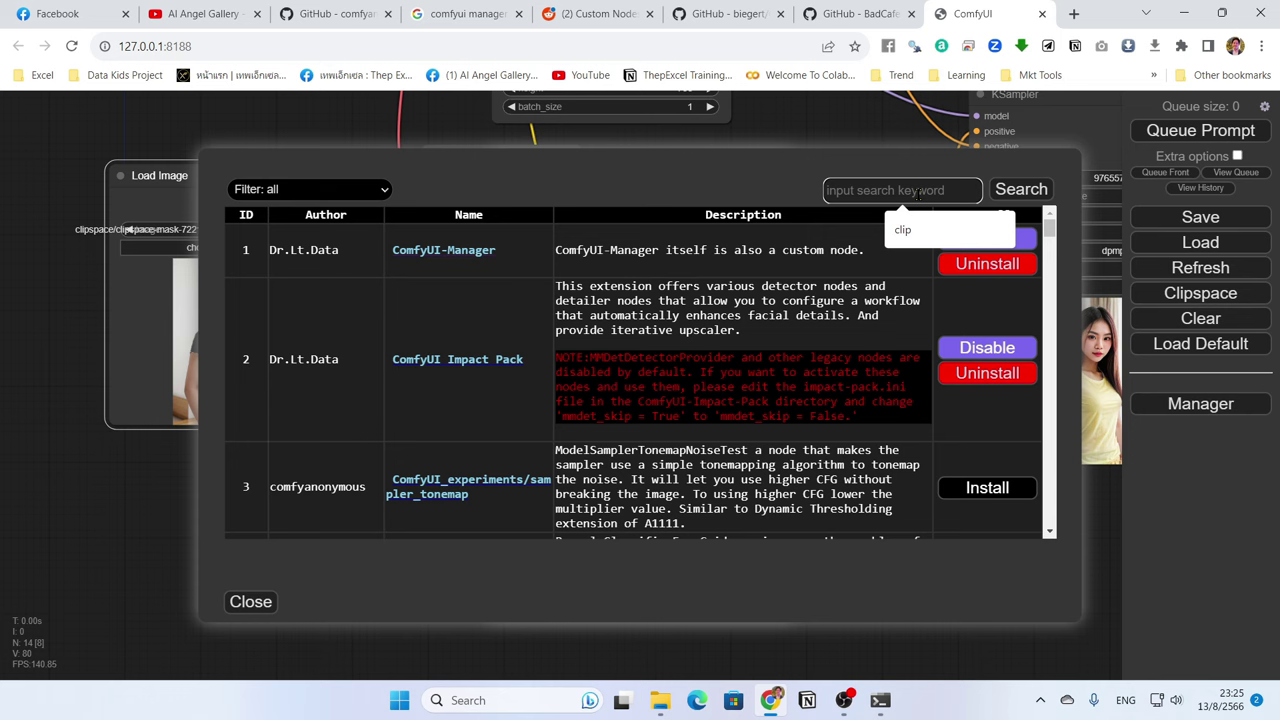
type("mas")
key("Return")
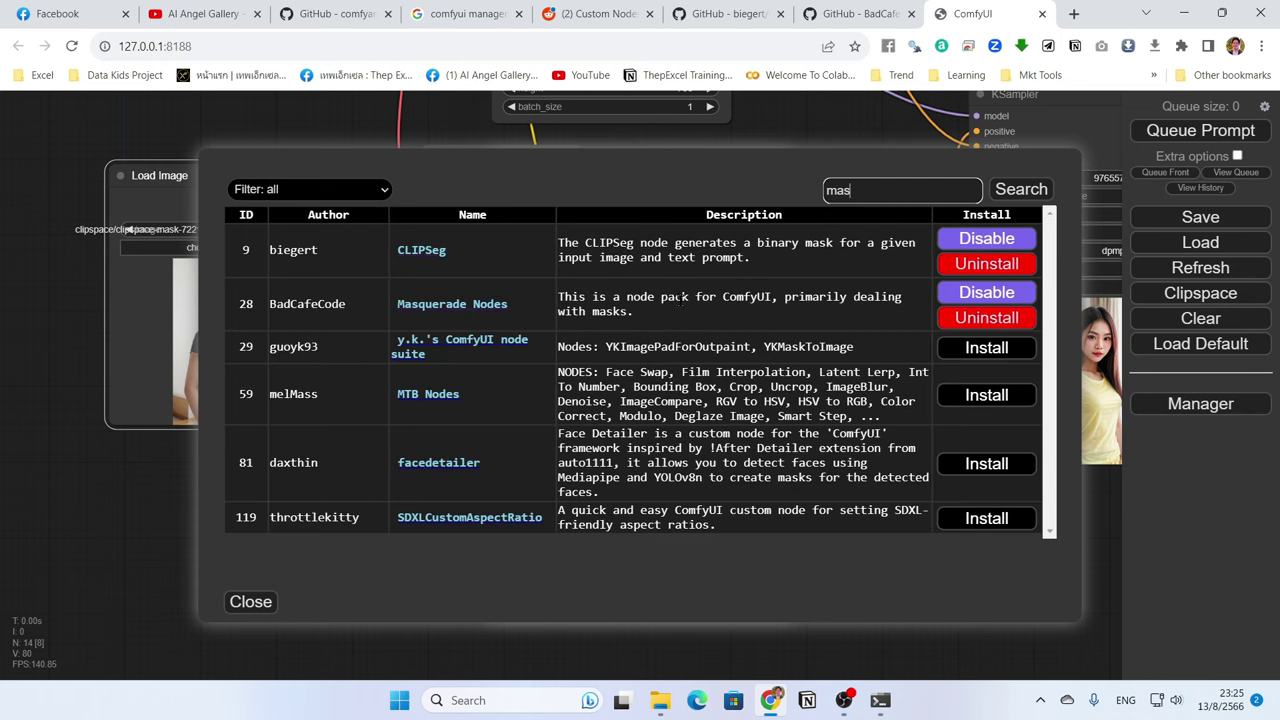
left_click(261, 604)
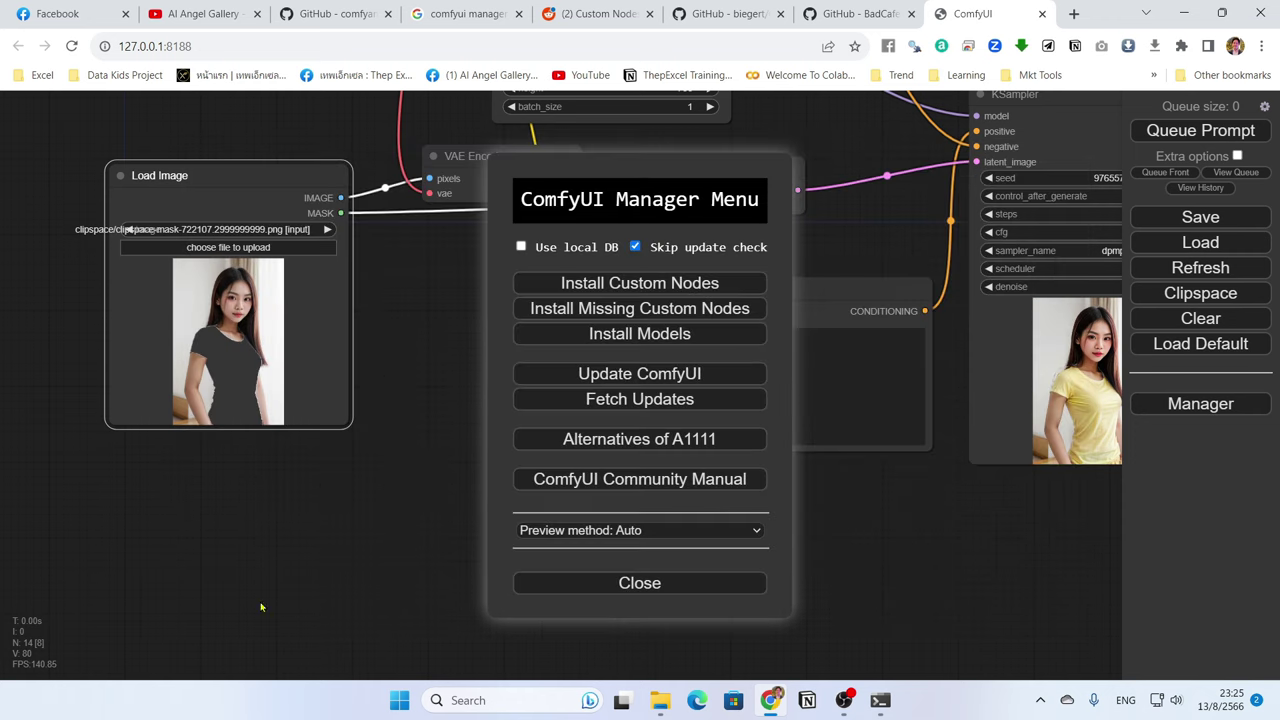
left_click(612, 588)
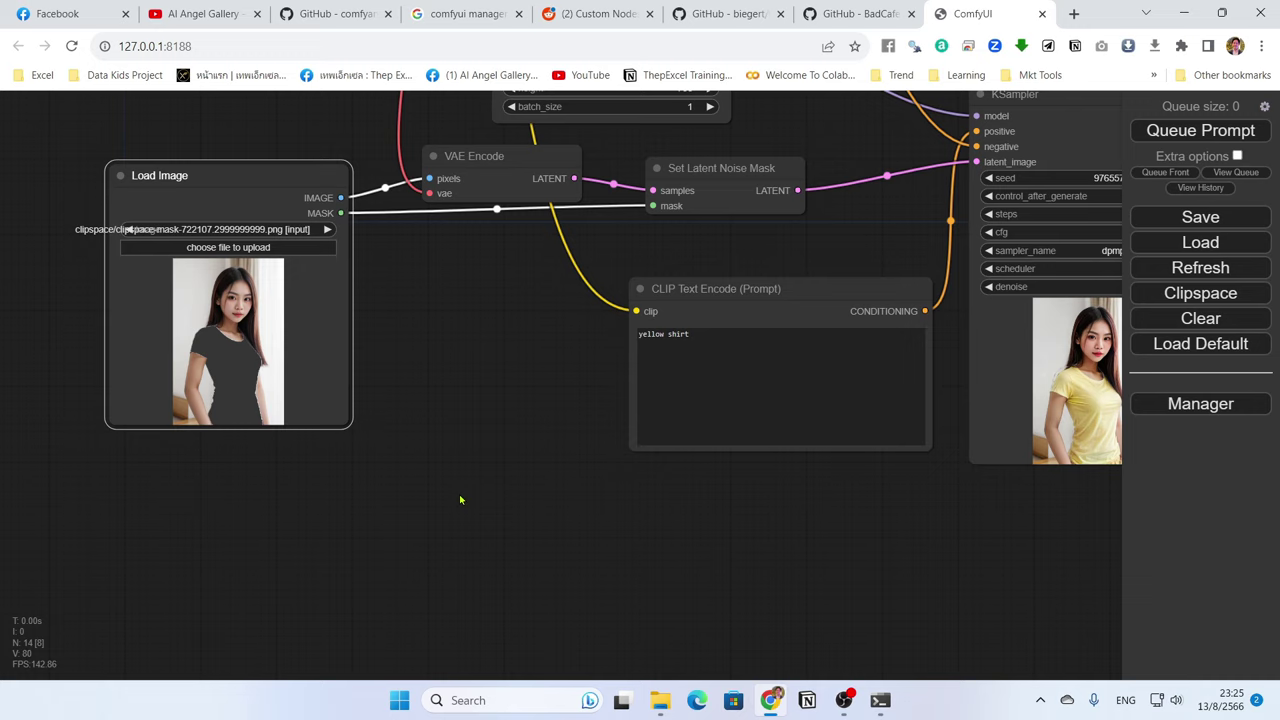
Add a Mask Morphology node from Masquerade Nodes and place it in the empty area below the prompt's link.
right_click(427, 465)
left_click(457, 460)
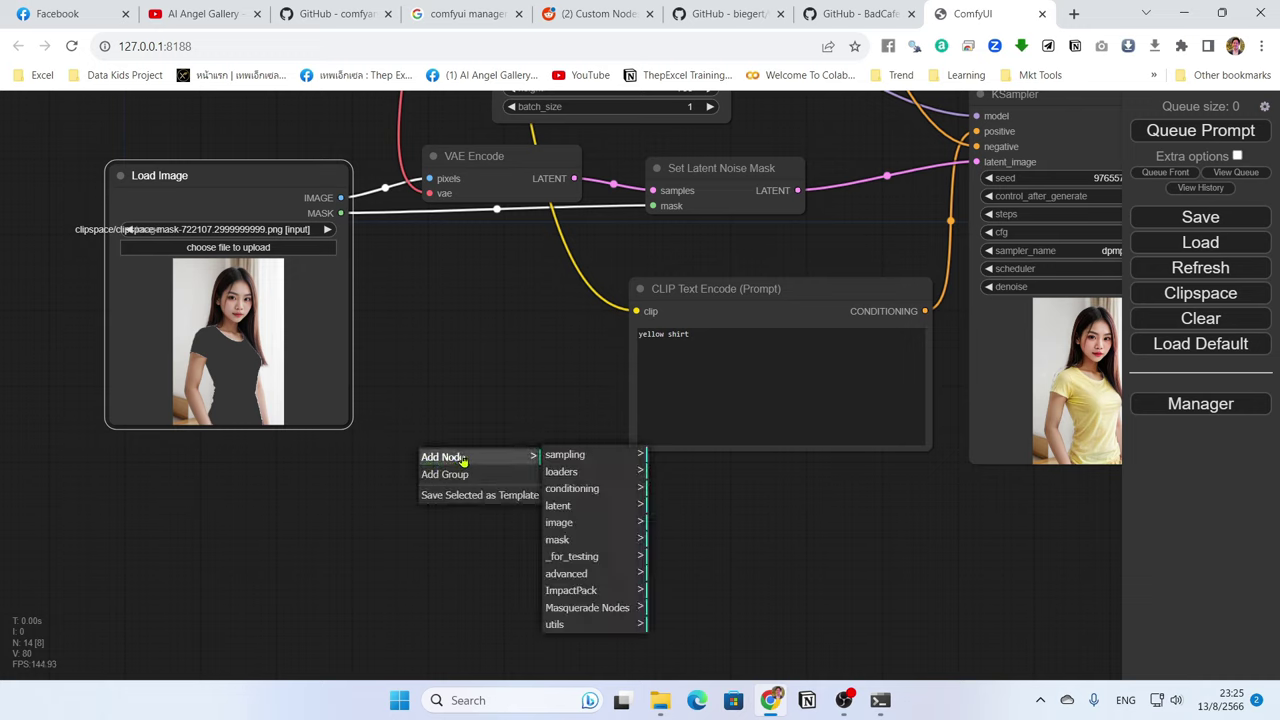
left_click(596, 609)
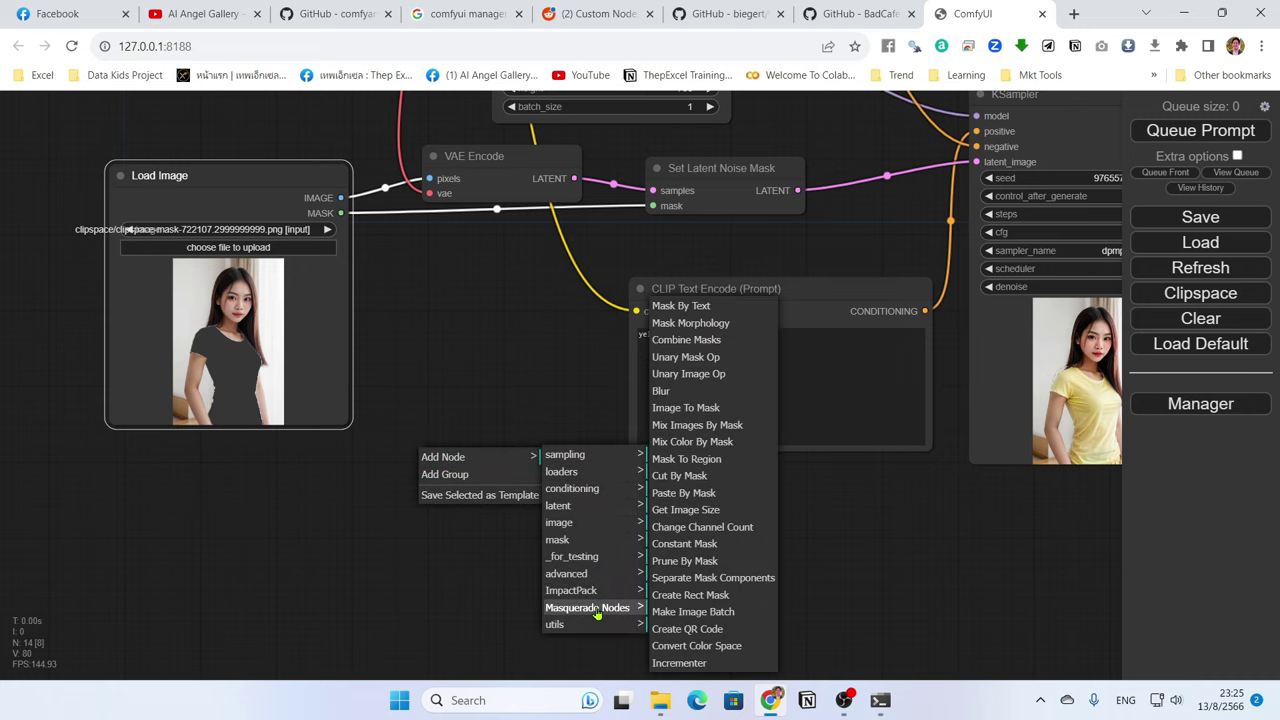
left_click(687, 324)
left_click_drag(525, 443, 501, 467)
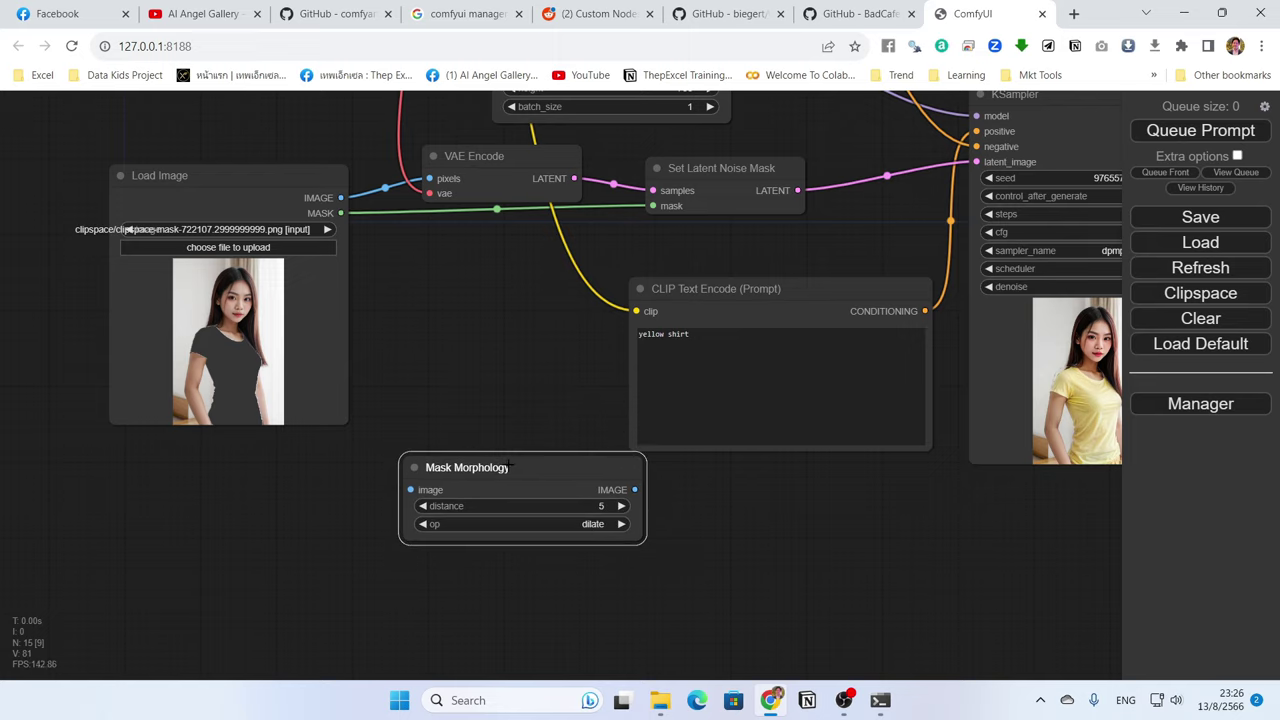
left_click_drag(509, 465, 532, 487)
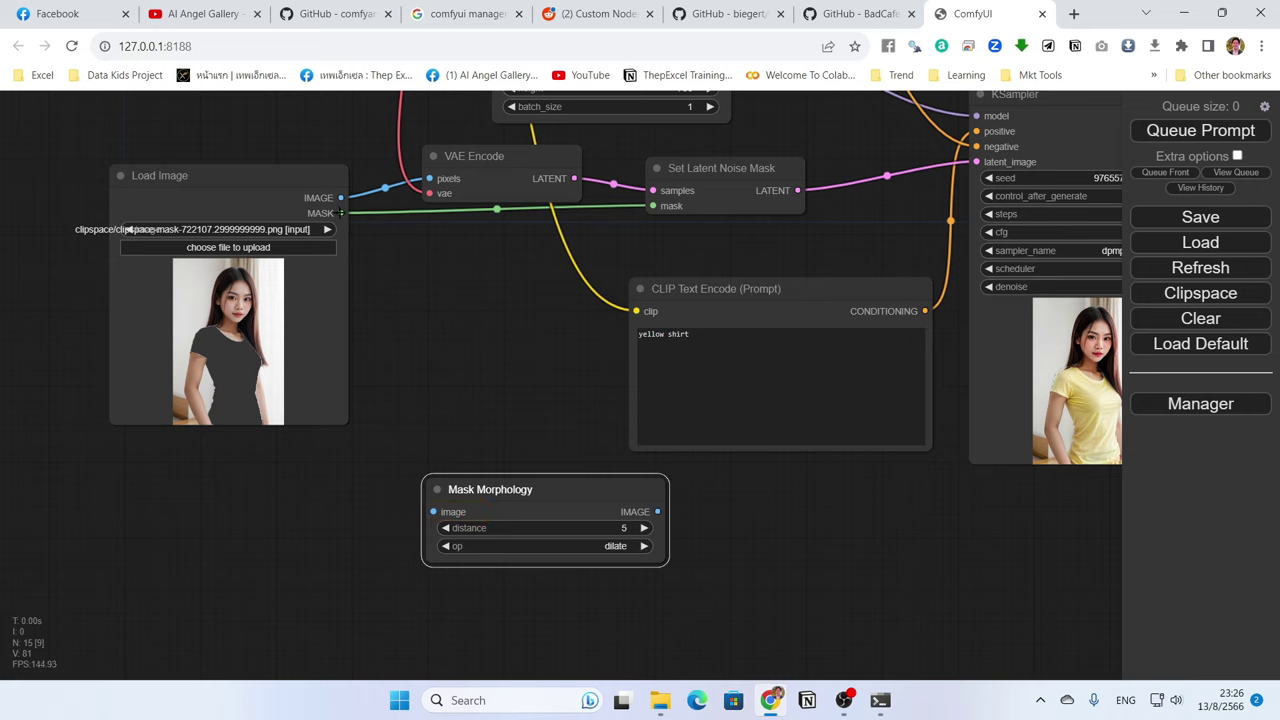
Add a Convert Mask to Image node from Load Image's mask output and link its image output to Mask Morphology.
left_click_drag(341, 213, 398, 288)
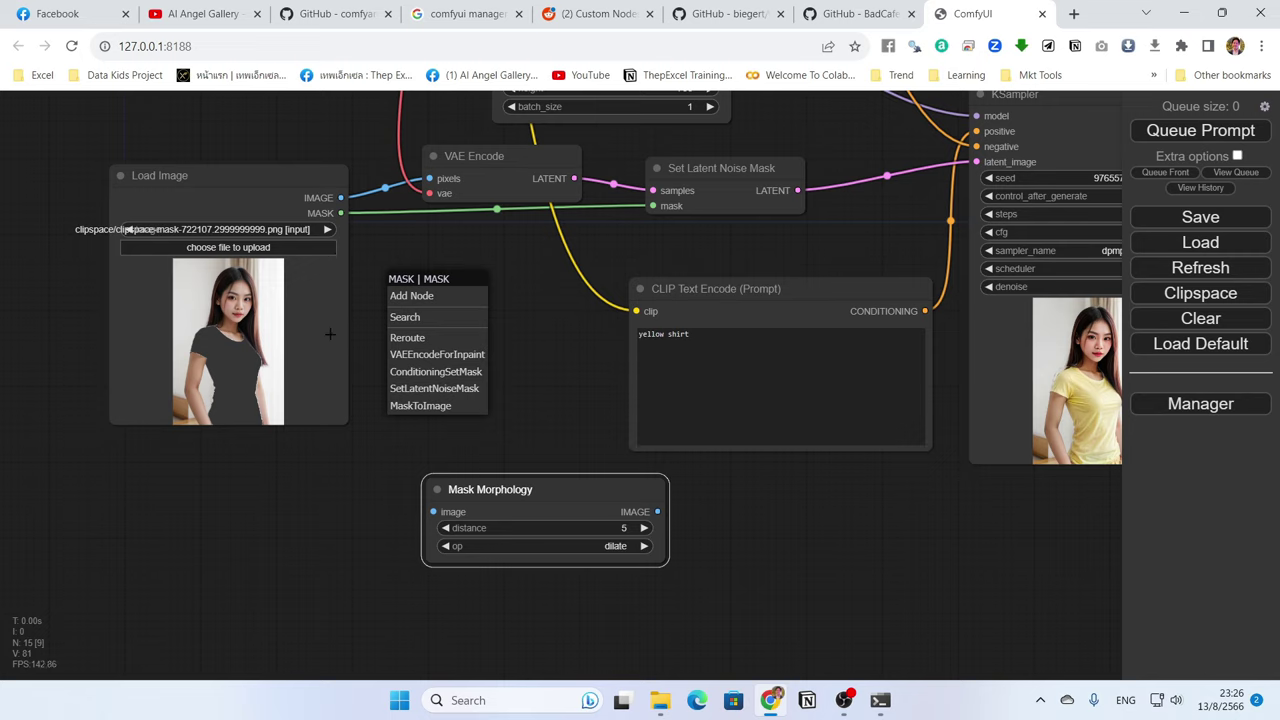
left_click(427, 406)
left_click_drag(535, 337, 441, 510)
left_click_drag(518, 495, 433, 475)
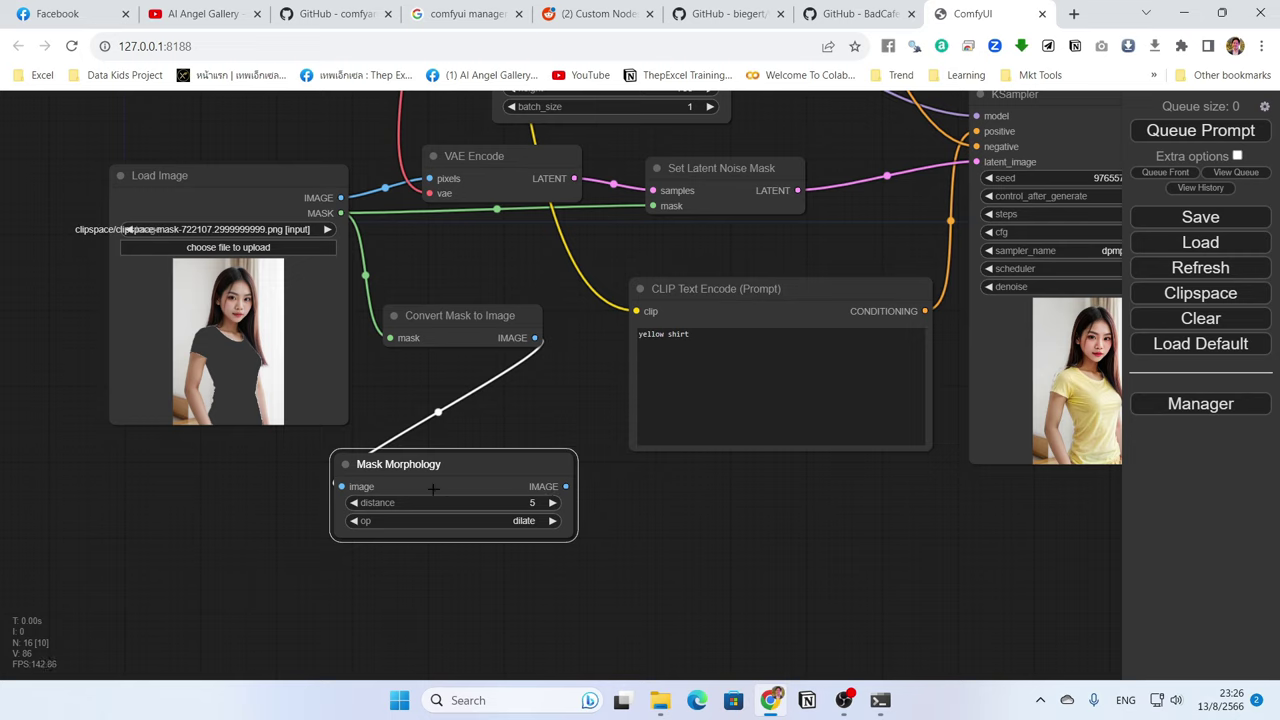
left_click_drag(470, 315, 416, 329)
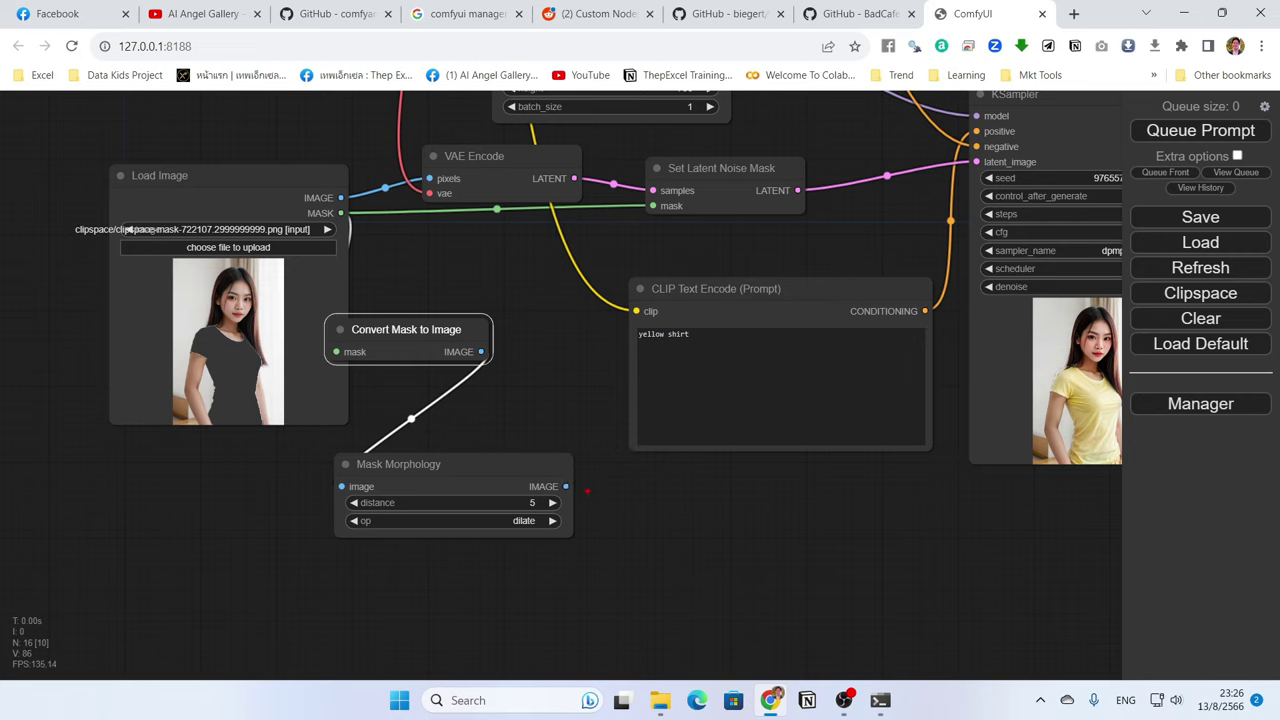
Reposition the Convert Mask to Image node and delete the direct mask link between Load Image and Set Latent Noise Mask.
left_click_drag(573, 476, 656, 216)
key("Escape")
left_click_drag(418, 329, 474, 331)
left_click(497, 209)
left_click(510, 238)
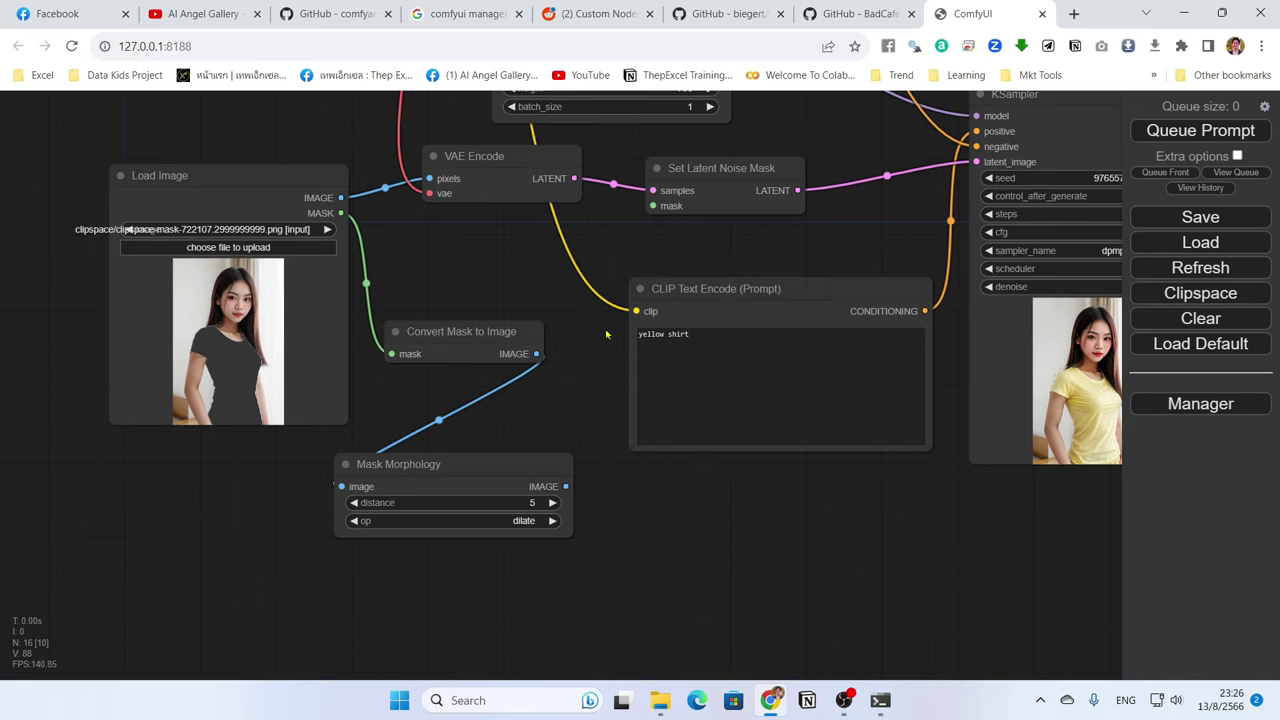
Add an Image To Mask node from Masquerade Nodes beside Mask Morphology and feed it Mask Morphology's image output.
right_click(630, 492)
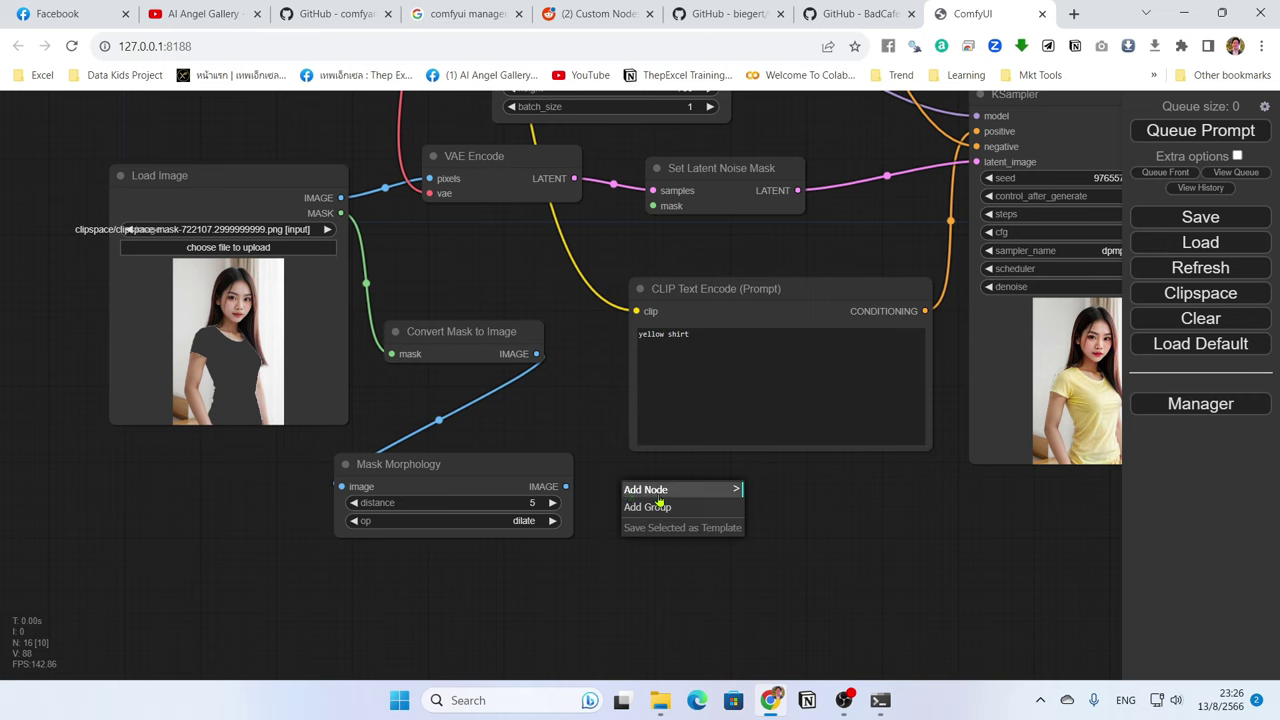
left_click(650, 490)
left_click(799, 646)
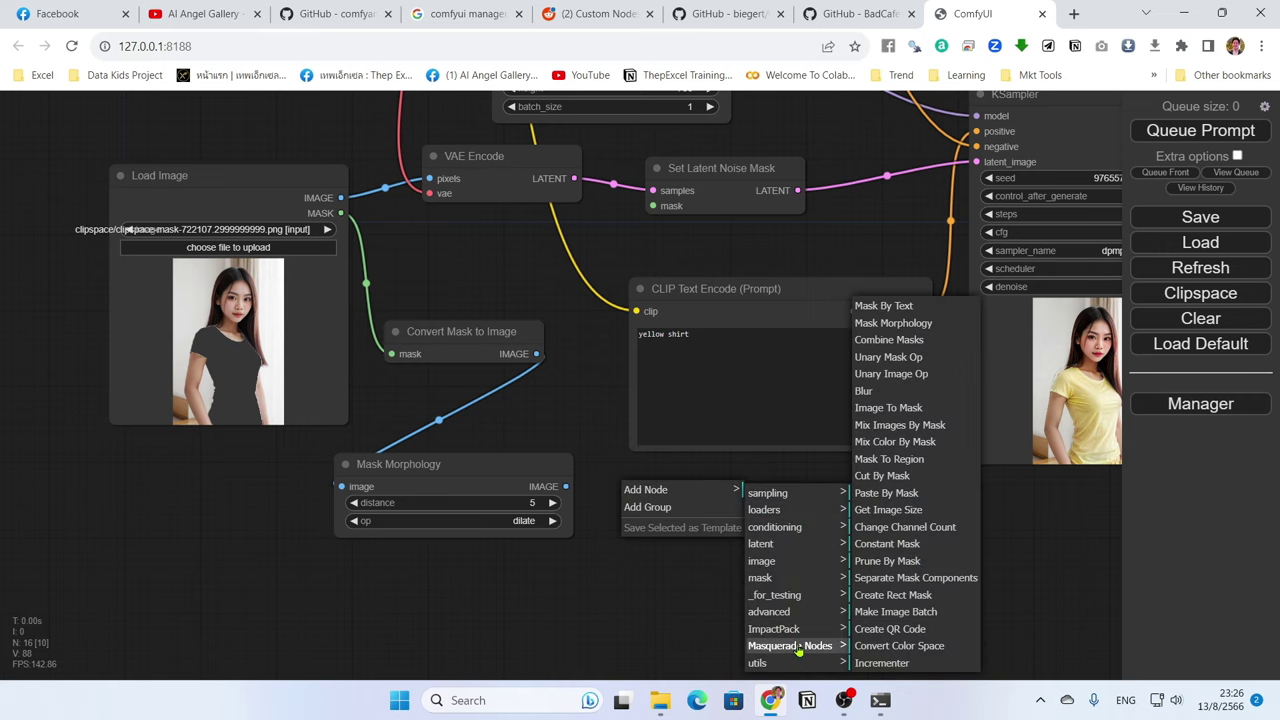
left_click(915, 408)
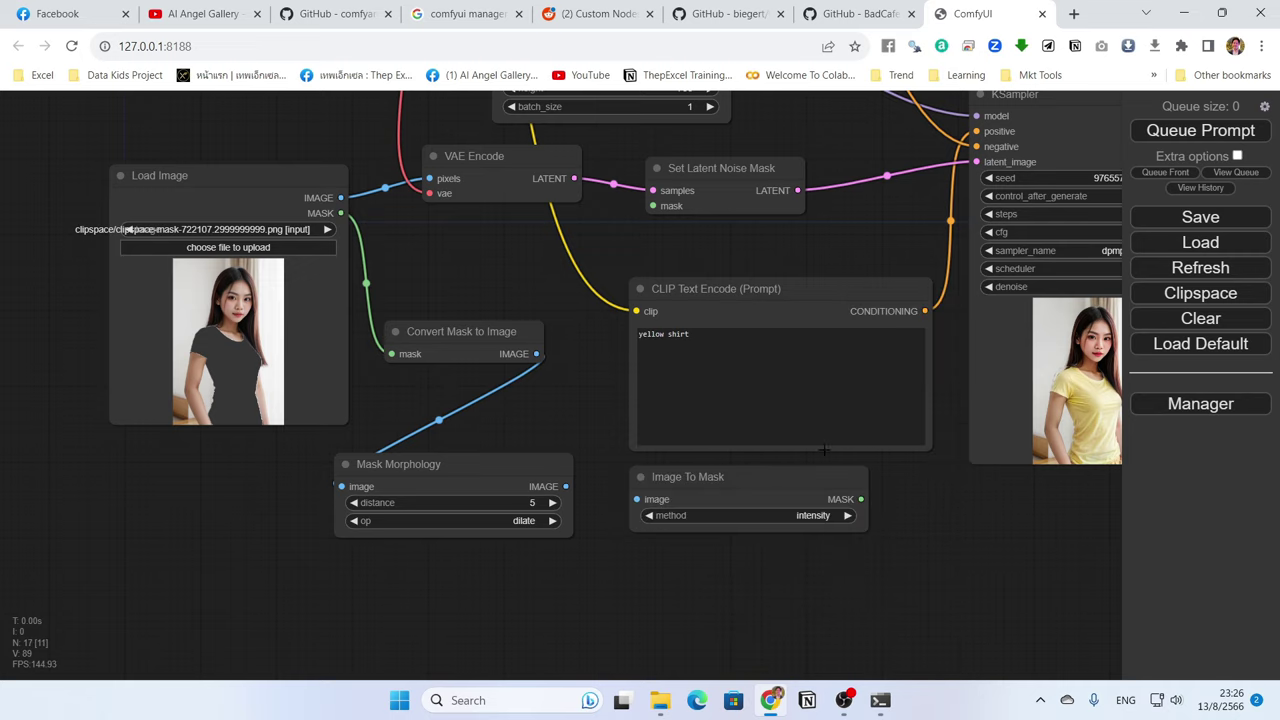
left_click_drag(722, 490, 712, 482)
left_click_drag(566, 486, 628, 496)
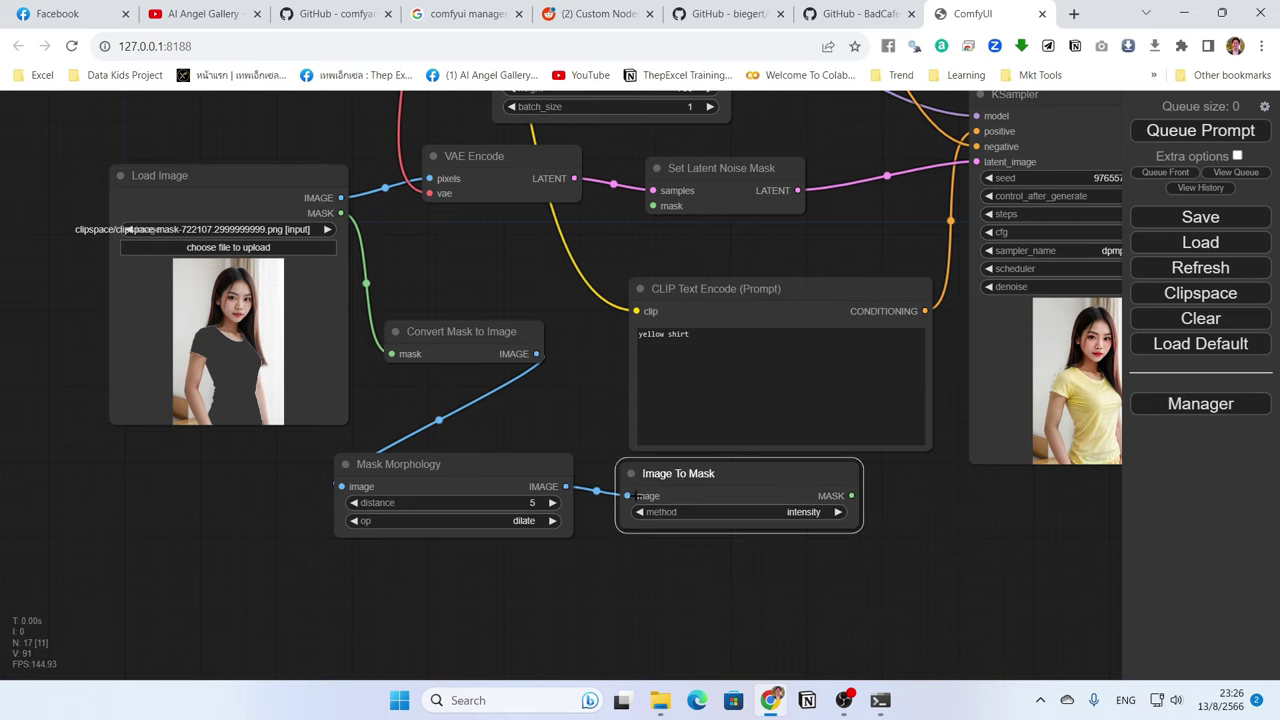
Link Image To Mask's mask output to Set Latent Noise Mask's mask input and tidy the Image To Mask and Mask Morphology nodes.
left_click_drag(851, 495, 652, 206)
left_click_drag(743, 473, 720, 472)
left_click_drag(550, 464, 508, 476)
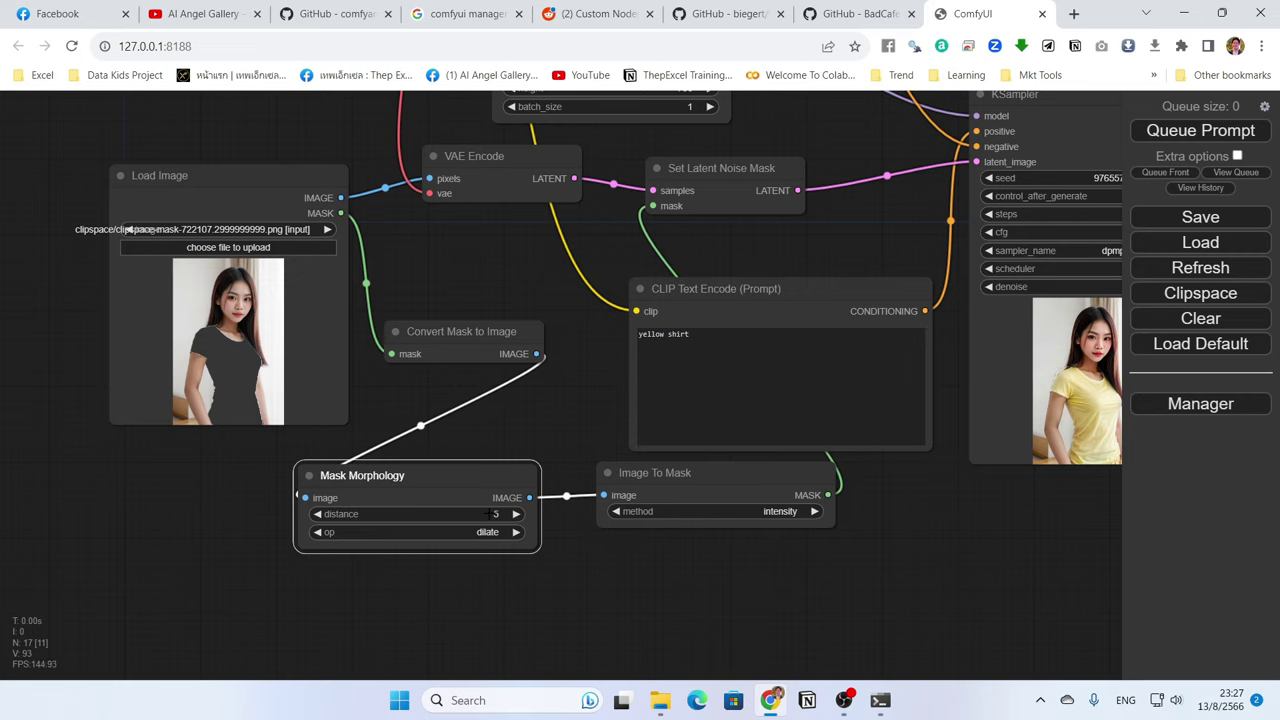
Queue the prompt with the dilated mask, inspect the Save Image result at full size and close it.
left_click(686, 581)
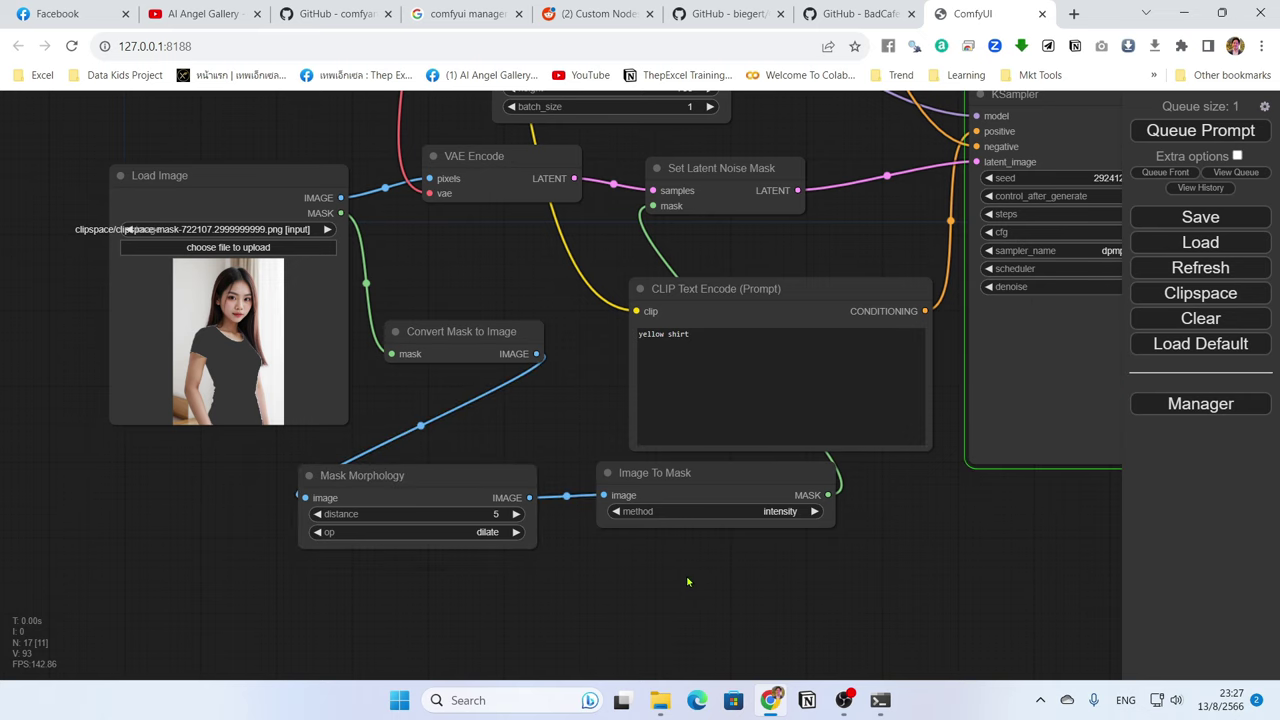
left_click_drag(945, 542, 712, 606)
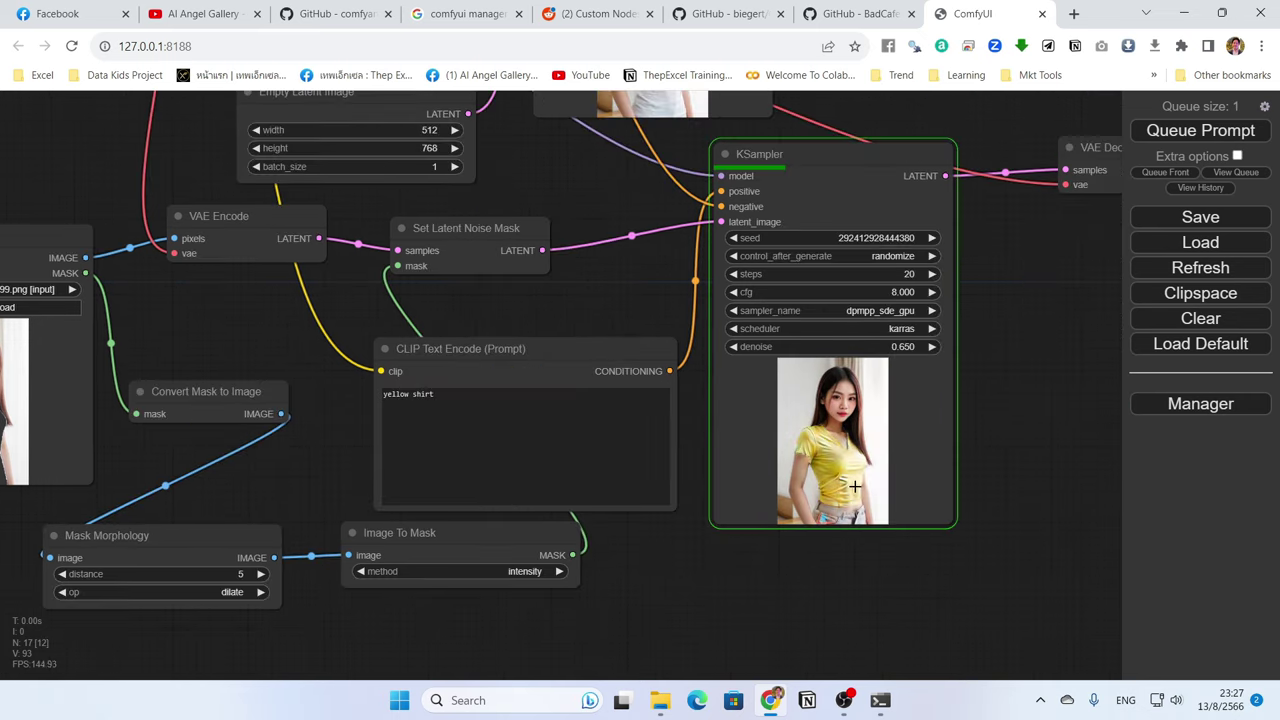
left_click_drag(1013, 476, 594, 516)
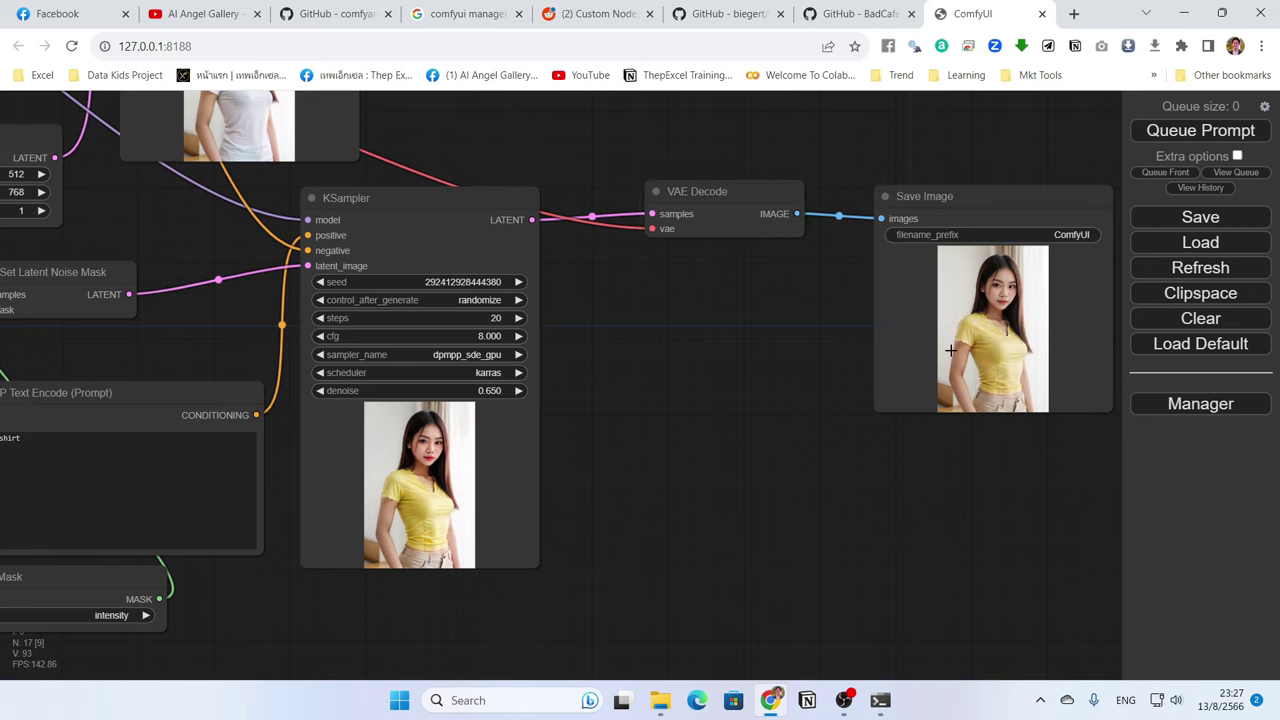
right_click(993, 292)
left_click(1010, 302)
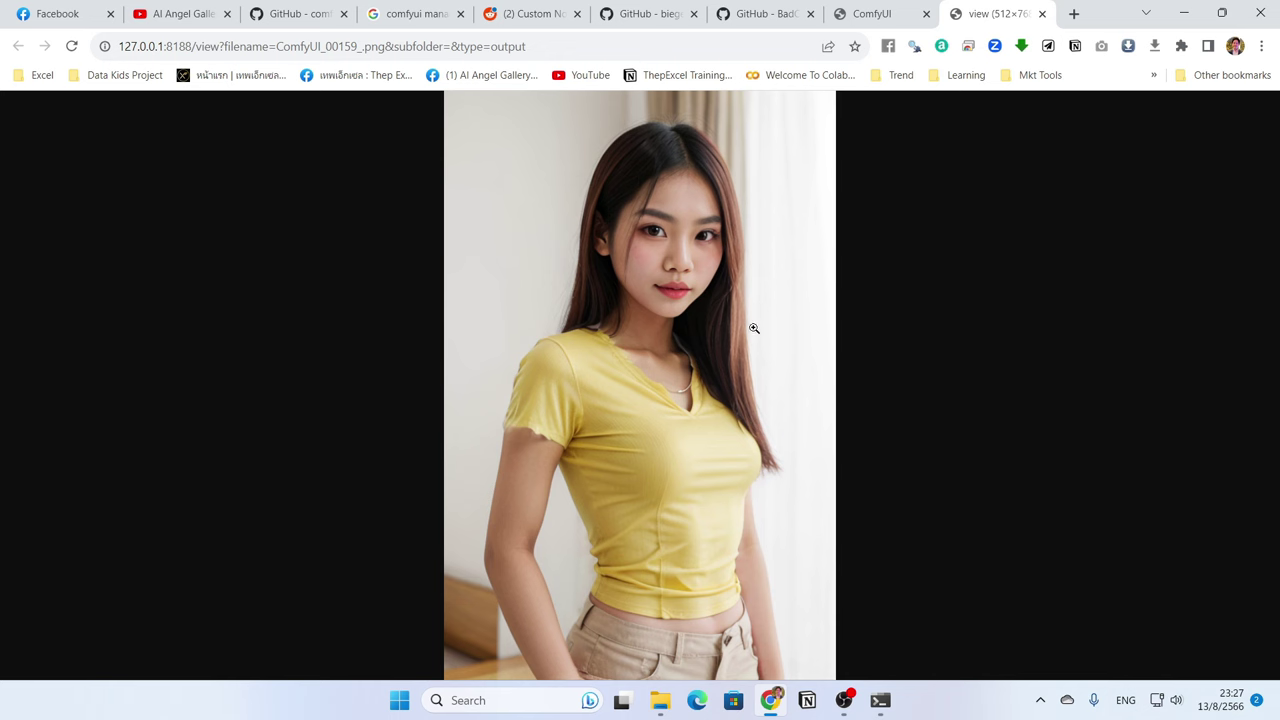
left_click(1042, 14)
Set Mask Morphology's distance to 8 and queue the prompt again.
left_click_drag(604, 465, 1000, 382)
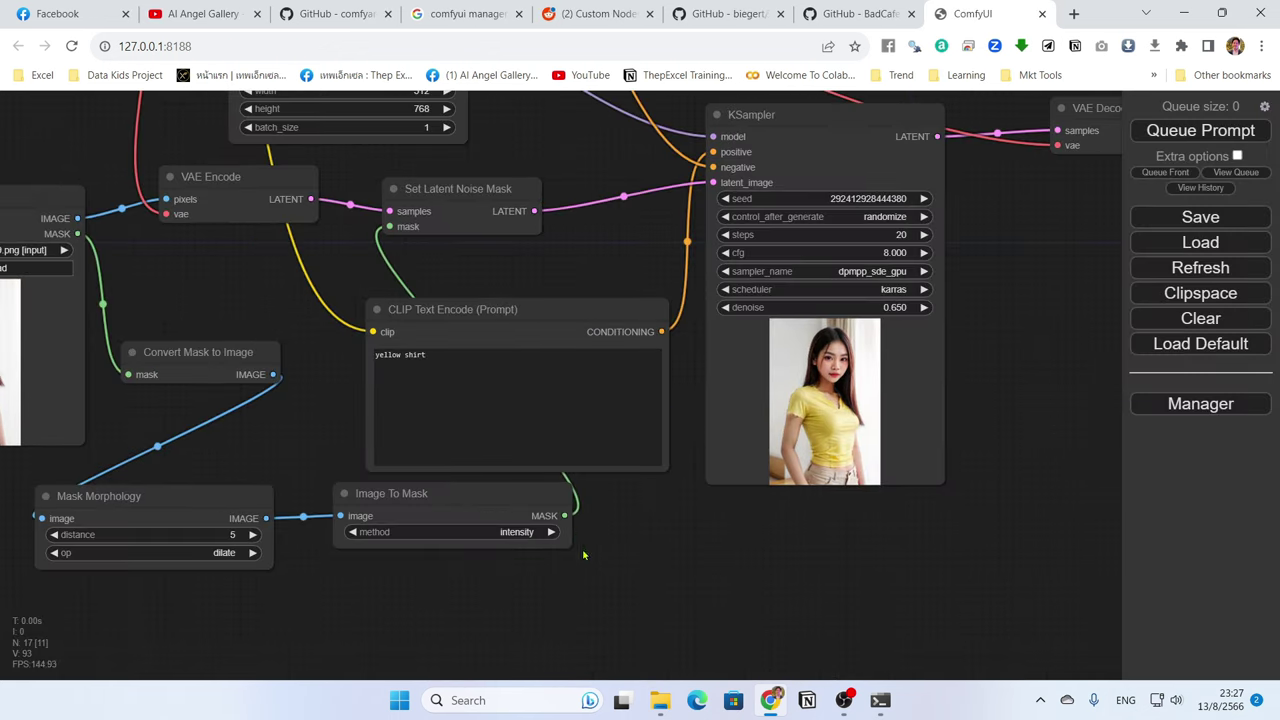
left_click_drag(523, 587, 820, 575)
mouse_move(520, 526)
left_mouse_down()
mouse_move(536, 525)
mouse_move(518, 523)
left_mouse_up()
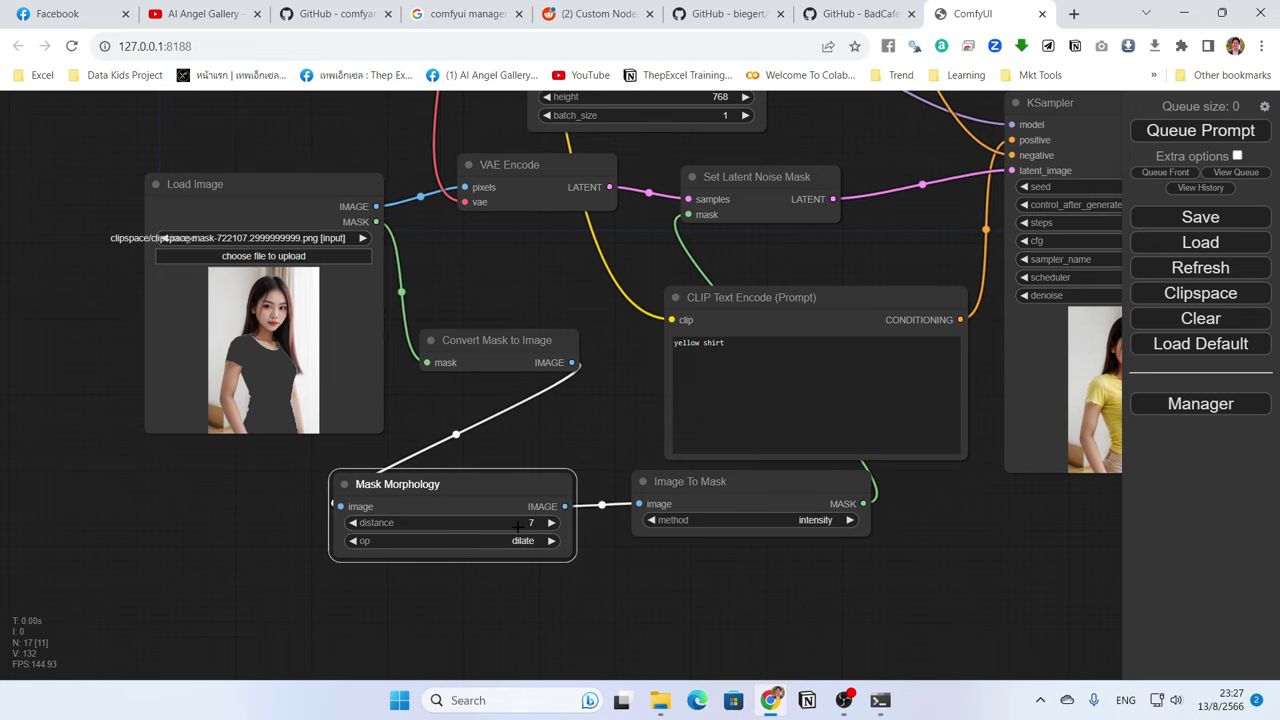
left_click_drag(983, 525, 495, 617)
key("ctrl+Return")
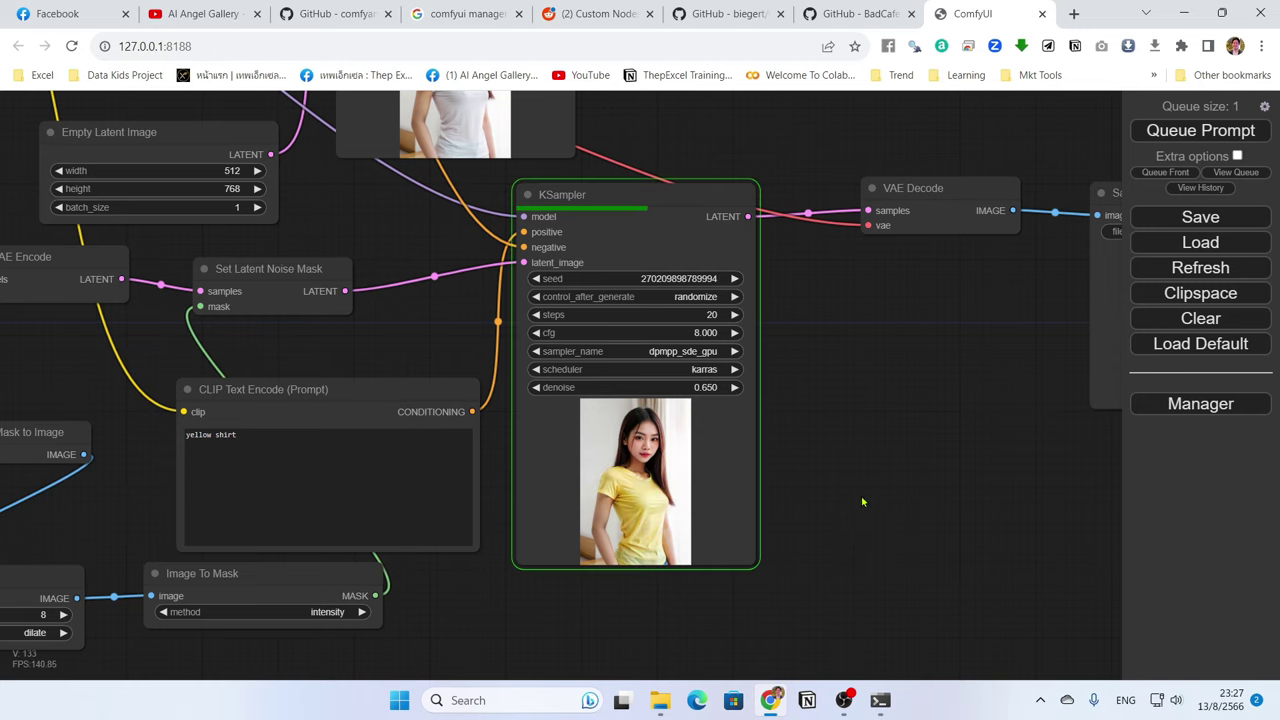
Open the new Save Image result at full size to inspect the shirt edges, and close it.
left_click_drag(975, 487, 592, 516)
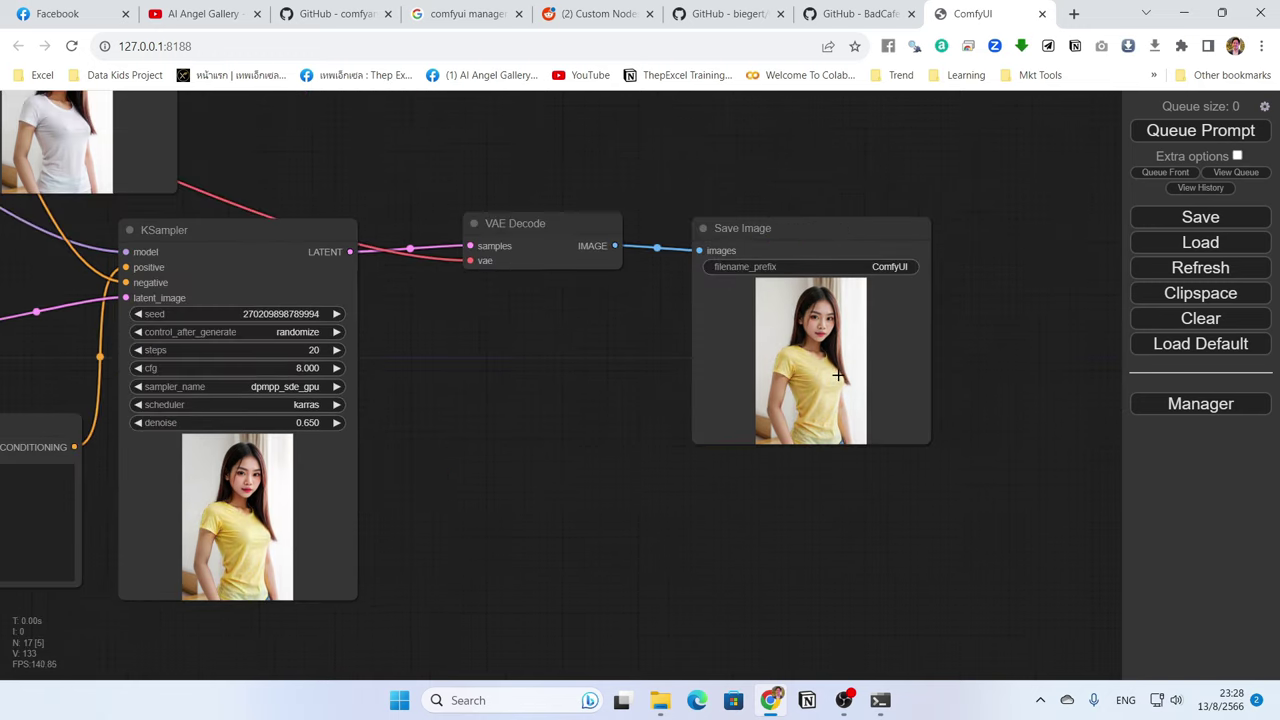
right_click(840, 374)
left_click(903, 347)
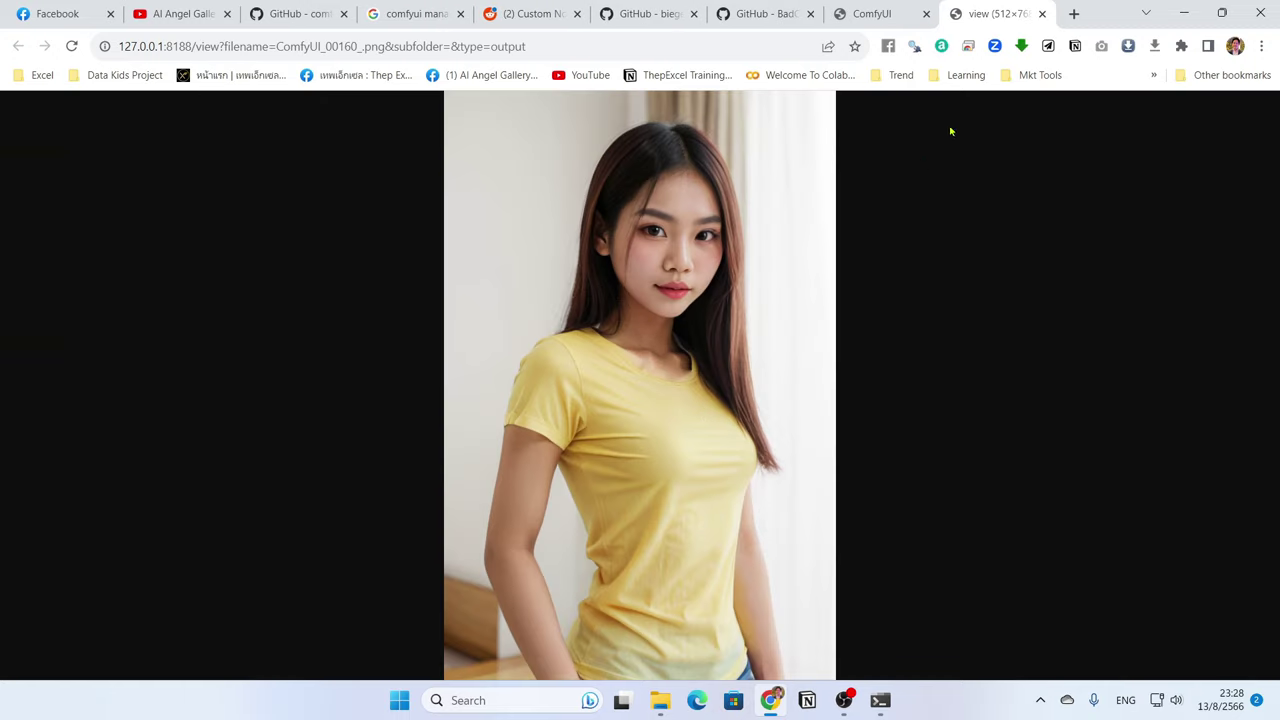
left_click(1042, 14)
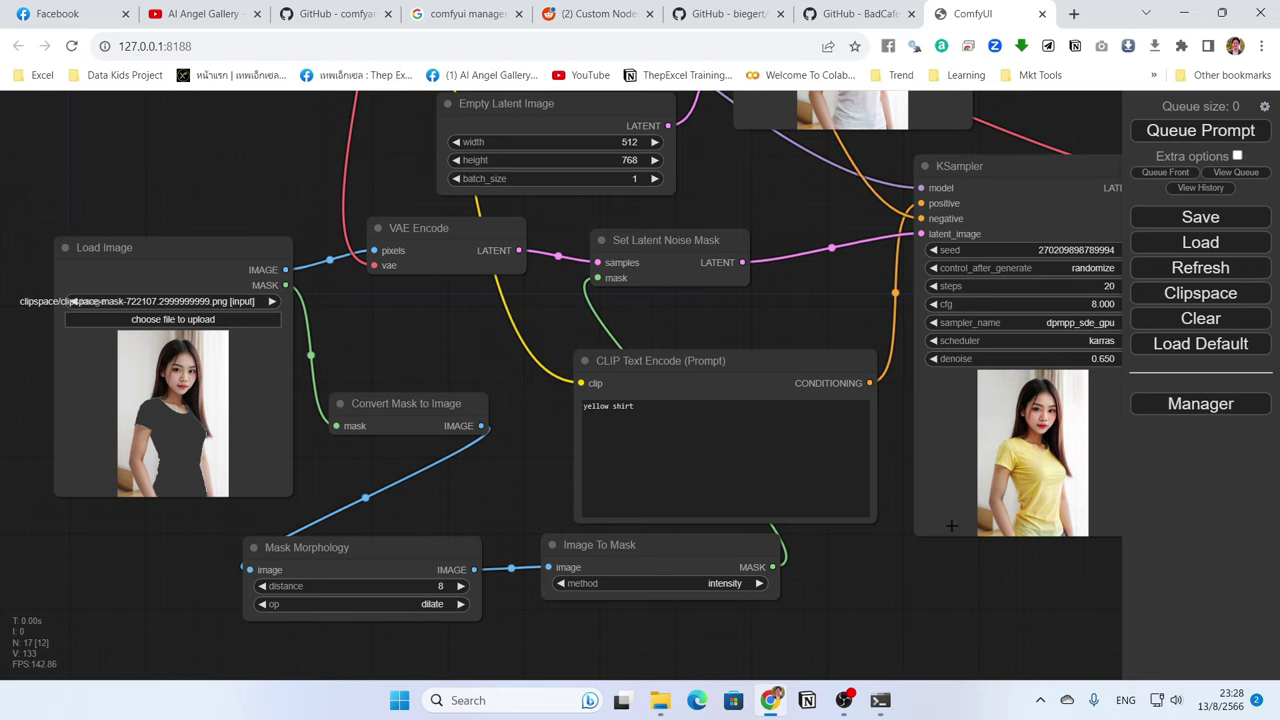
Look up CLIPSeg in ComfyUI Manager's custom node list to check its installation, and close the manager.
left_click(1190, 408)
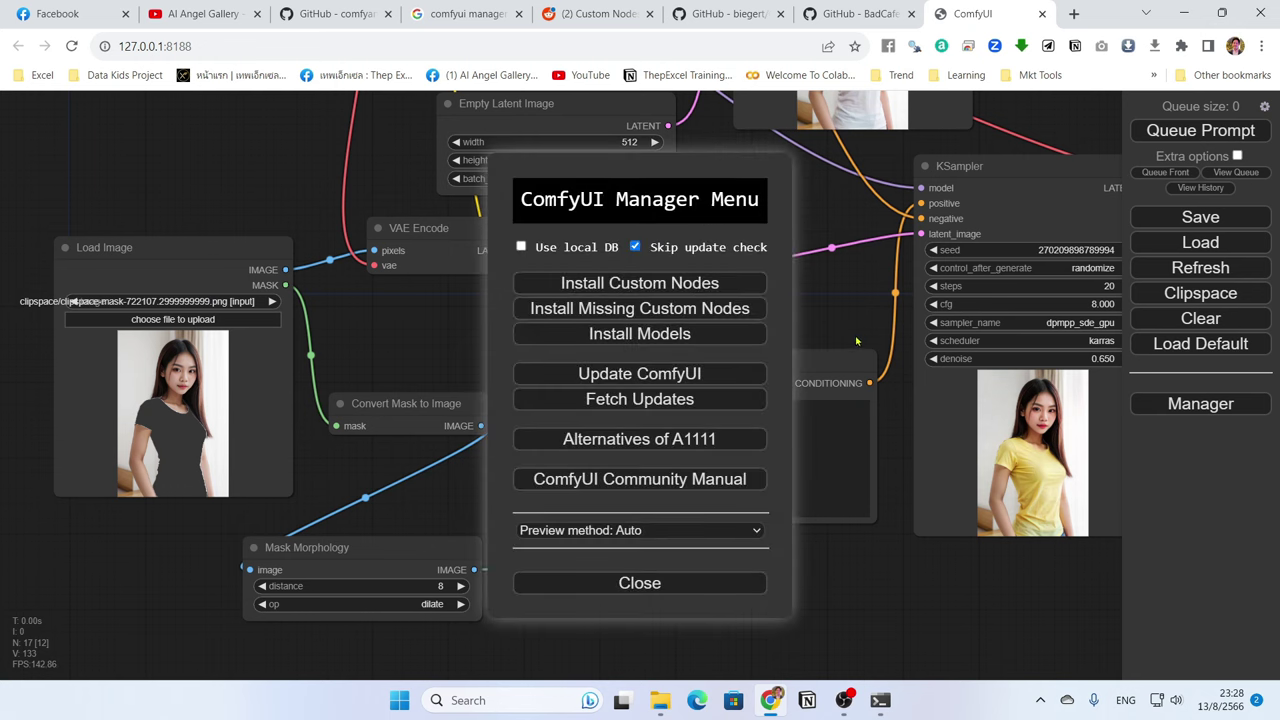
left_click(655, 283)
left_click(900, 190)
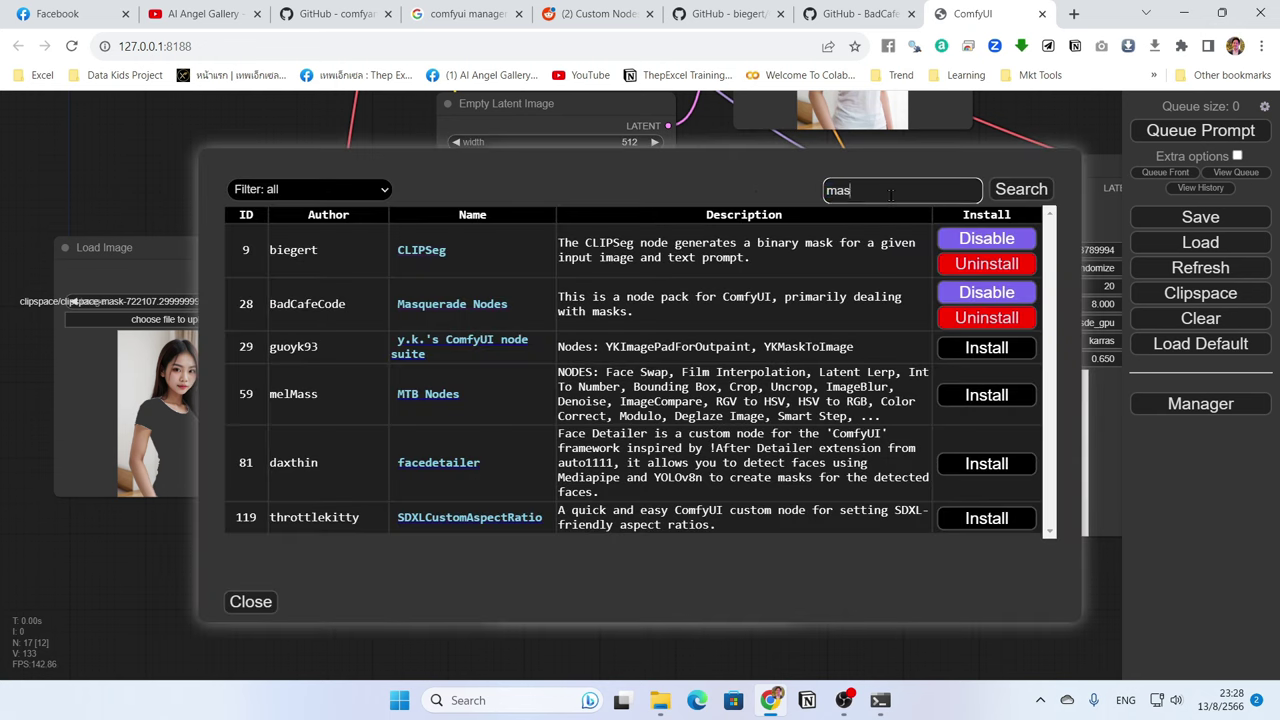
double_click(838, 190)
type("clipse")
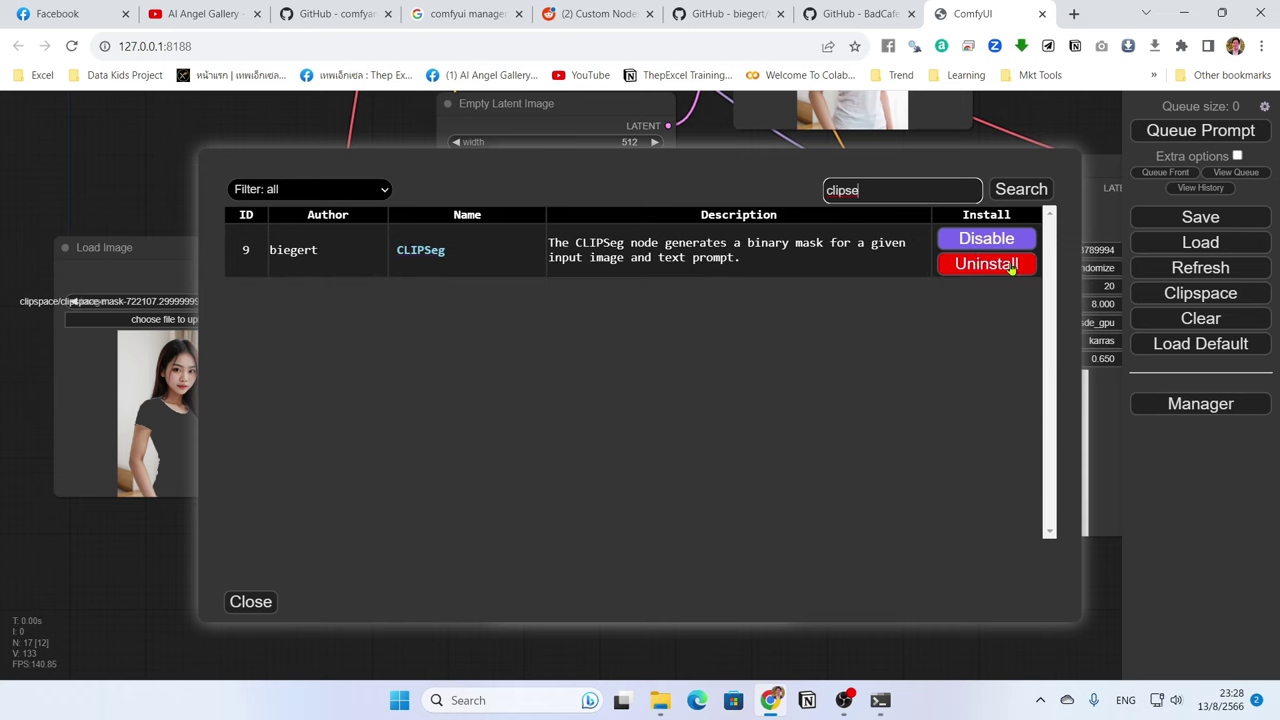
left_click(251, 602)
left_click(584, 583)
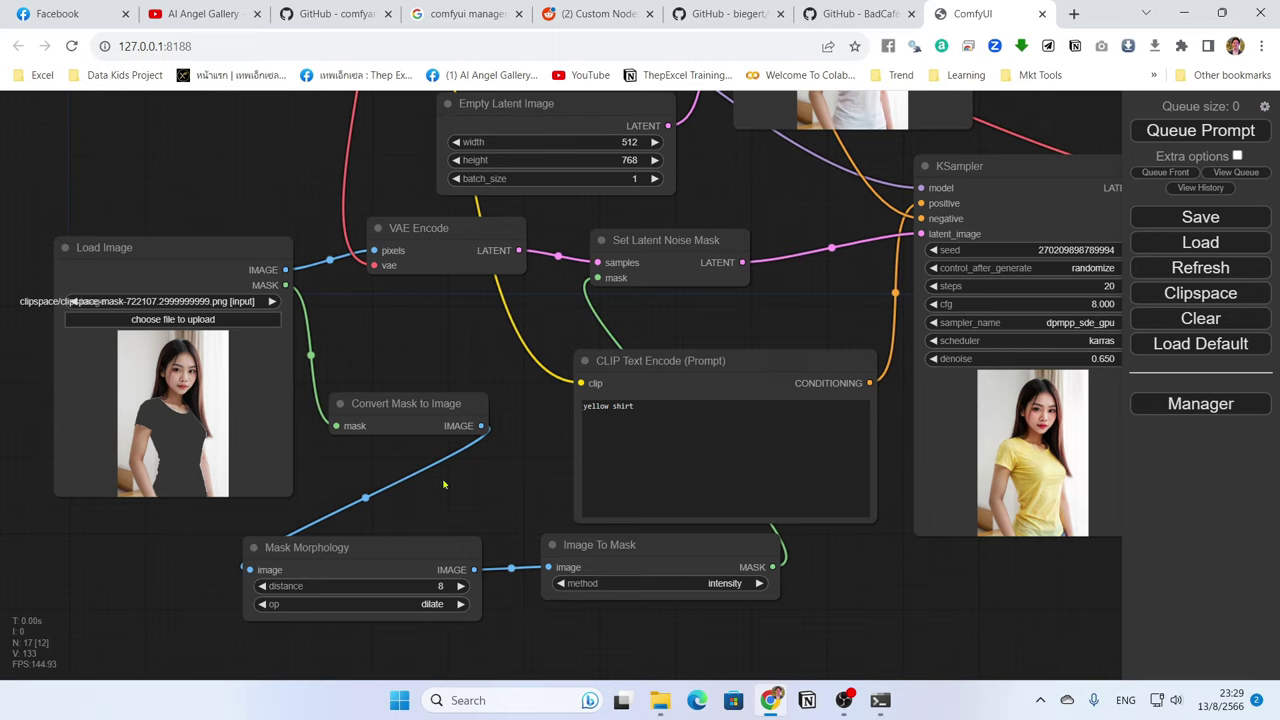
Delete the Convert Mask to Image, Mask Morphology and Image To Mask nodes.
left_click(410, 407)
key("Delete")
left_click(409, 550)
key("Delete")
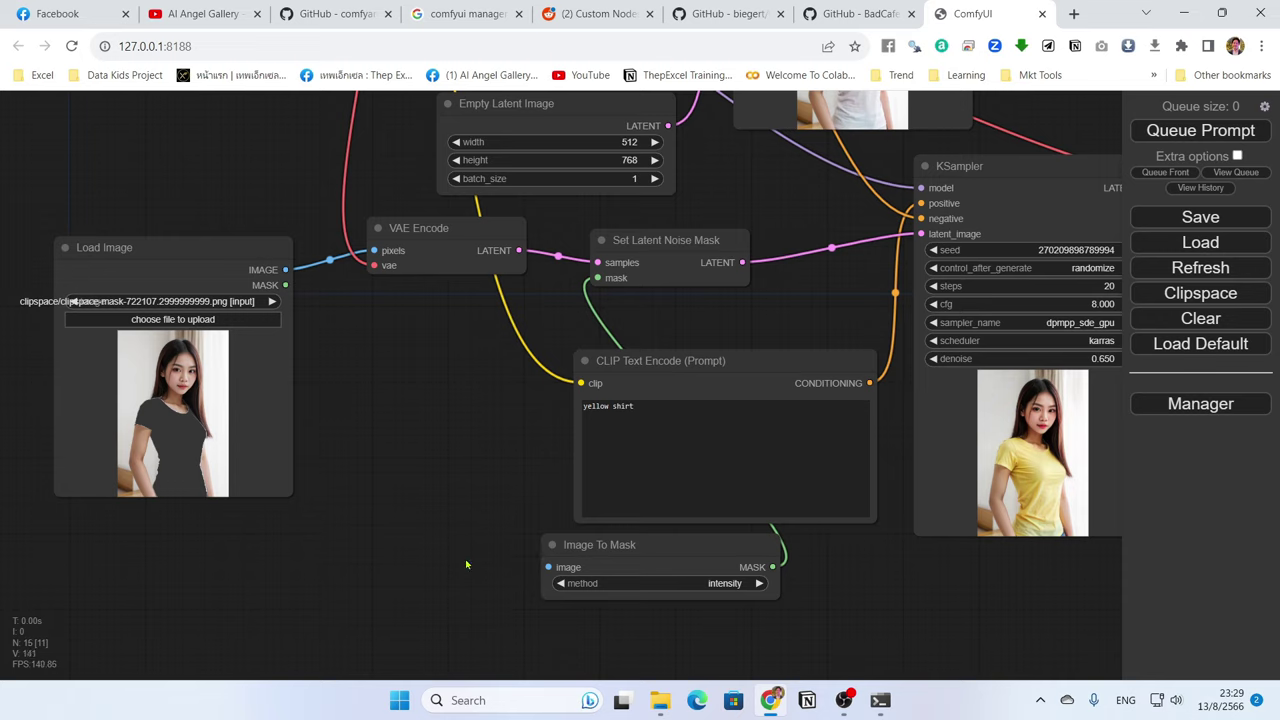
left_click(620, 545)
key("Delete")
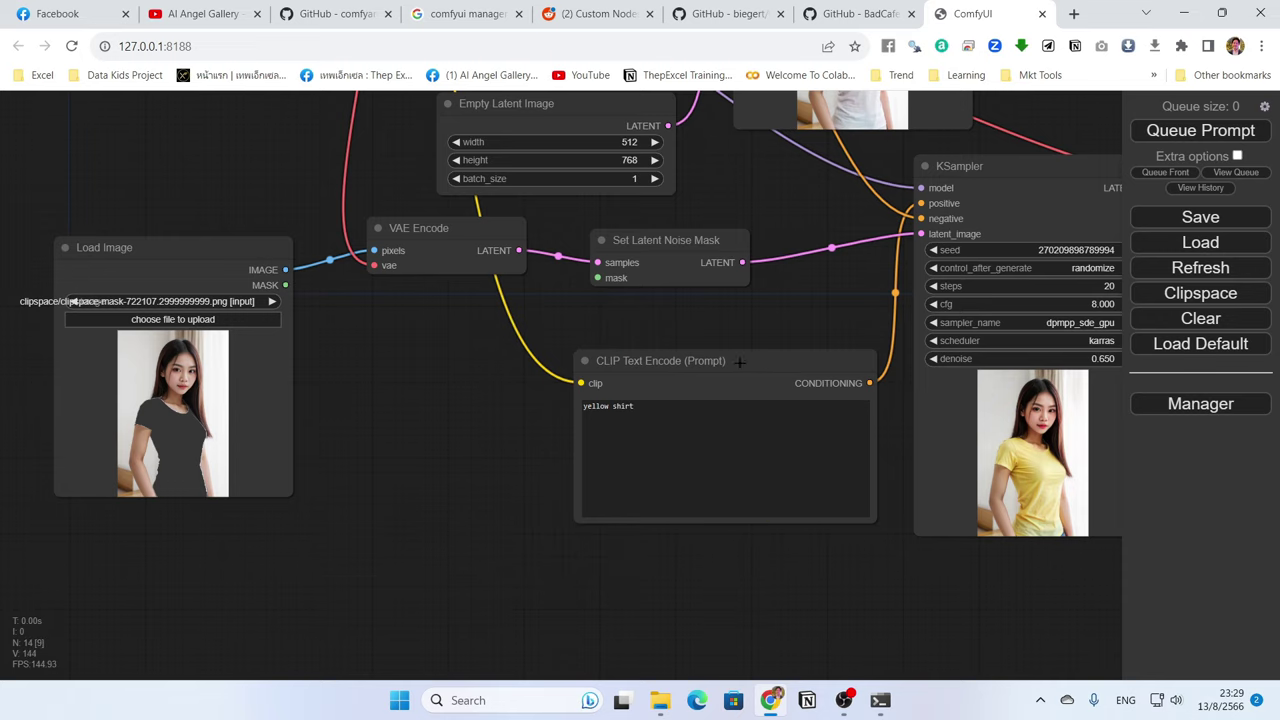
Shift the Load Image node away from VAE Encode, clear its painted mask in MaskEditor and save the result to the node.
left_click_drag(420, 320, 453, 318)
left_click_drag(285, 237, 234, 235)
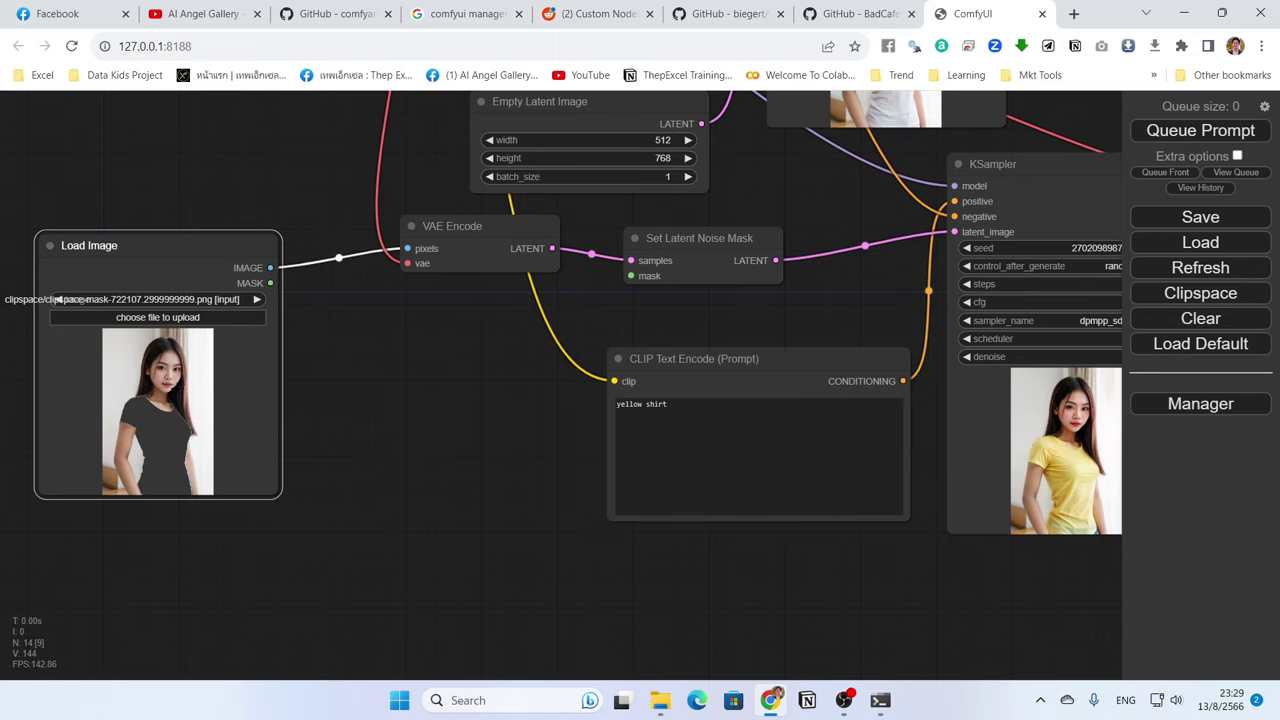
right_click(156, 418)
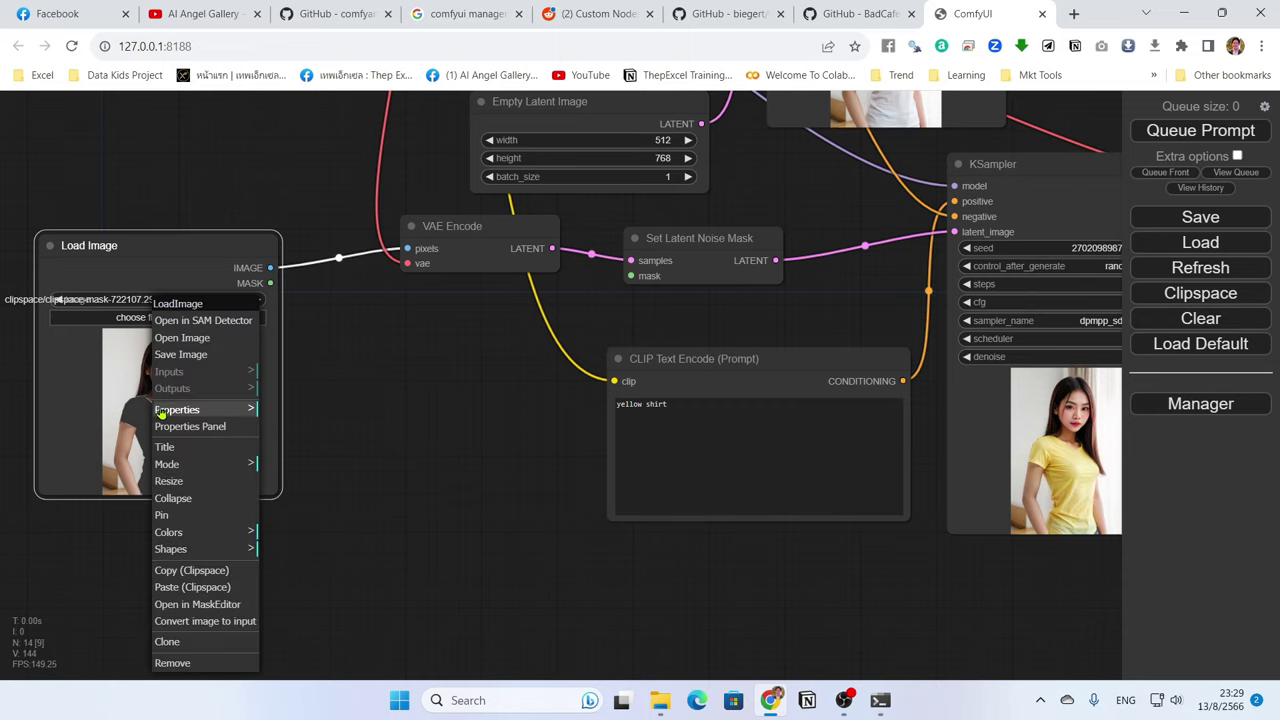
left_click(217, 607)
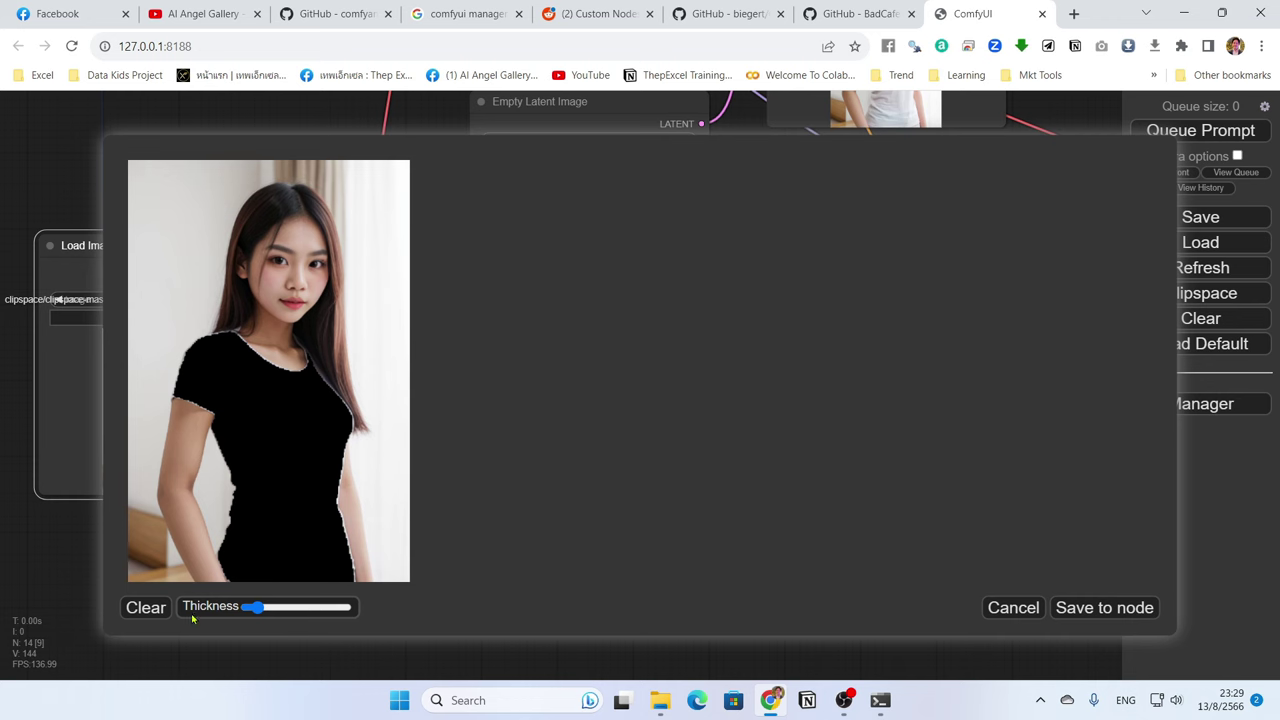
left_click(150, 608)
left_click(1143, 608)
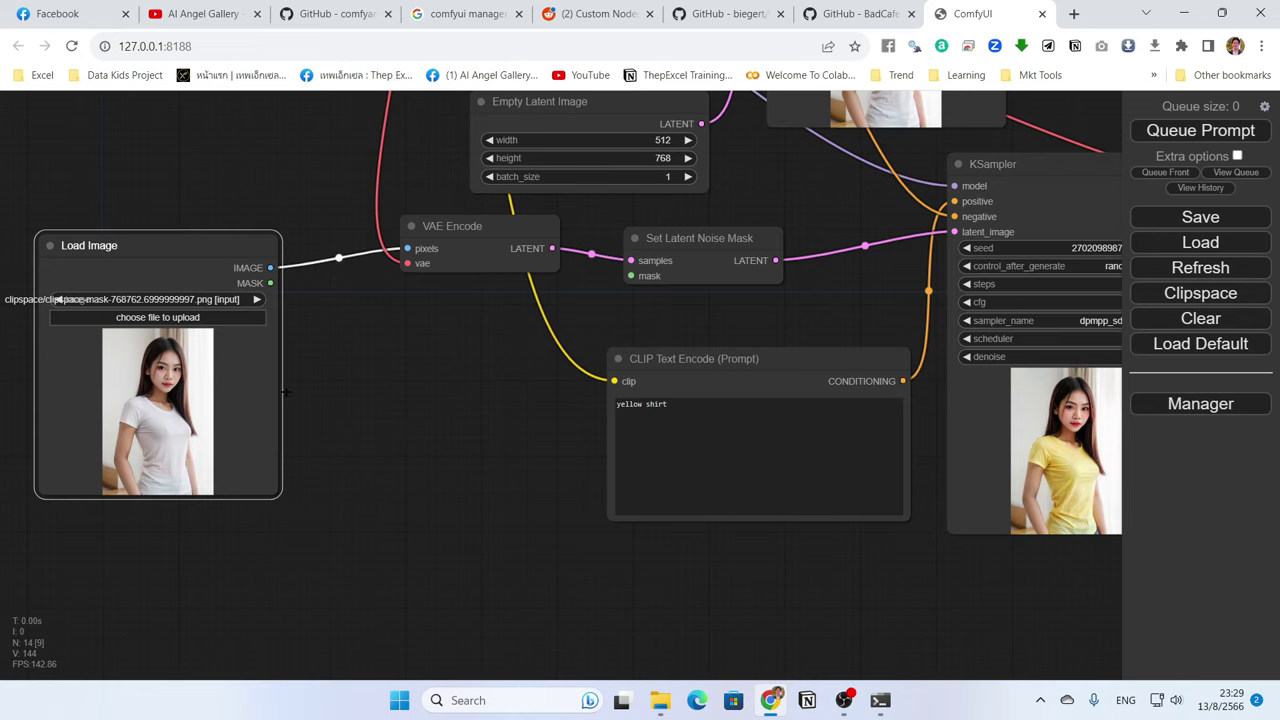
Find the CLIPSeg node through the node search and add it between Load Image and the prompt node.
right_click(361, 375)
left_click(384, 376)
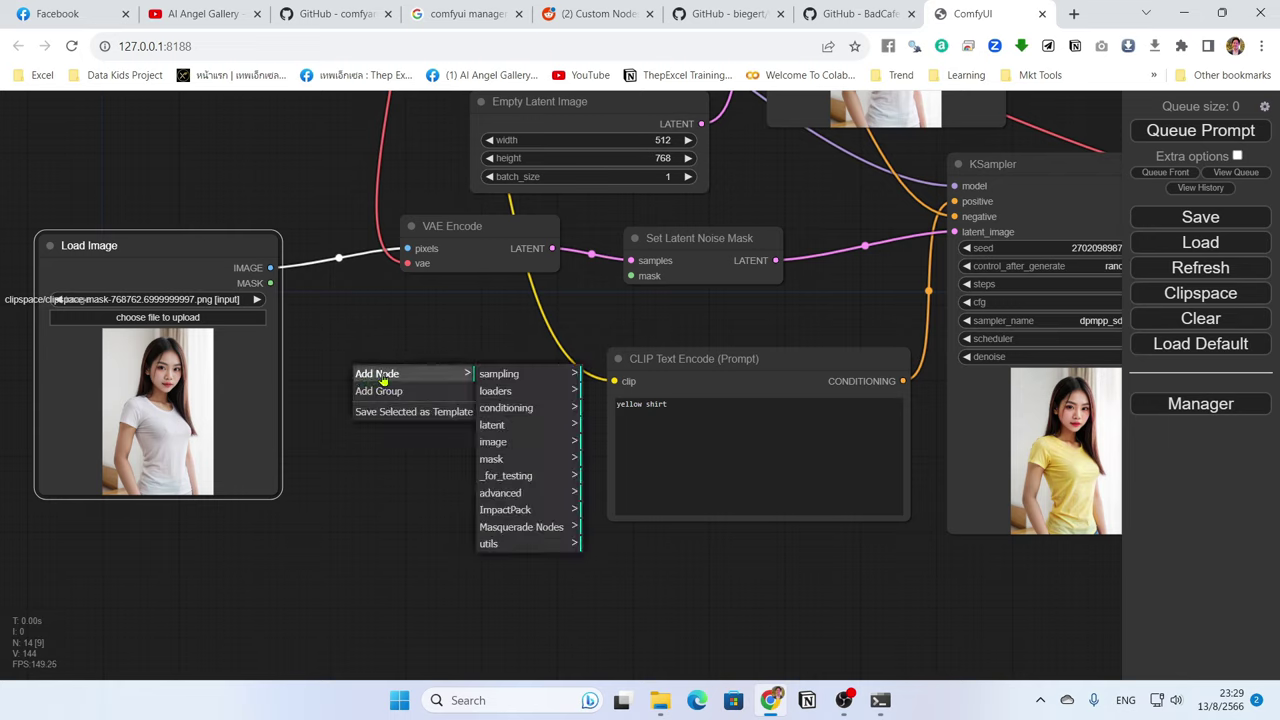
double_click(358, 456)
type("c")
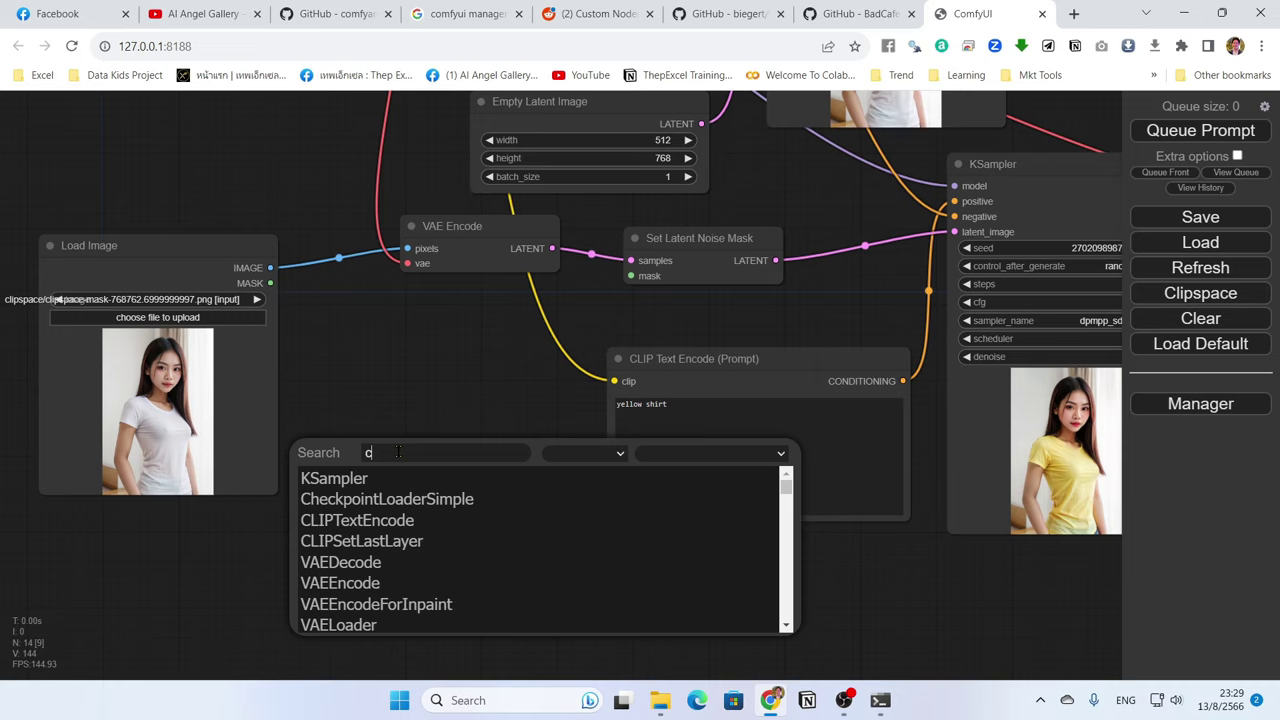
type("lips")
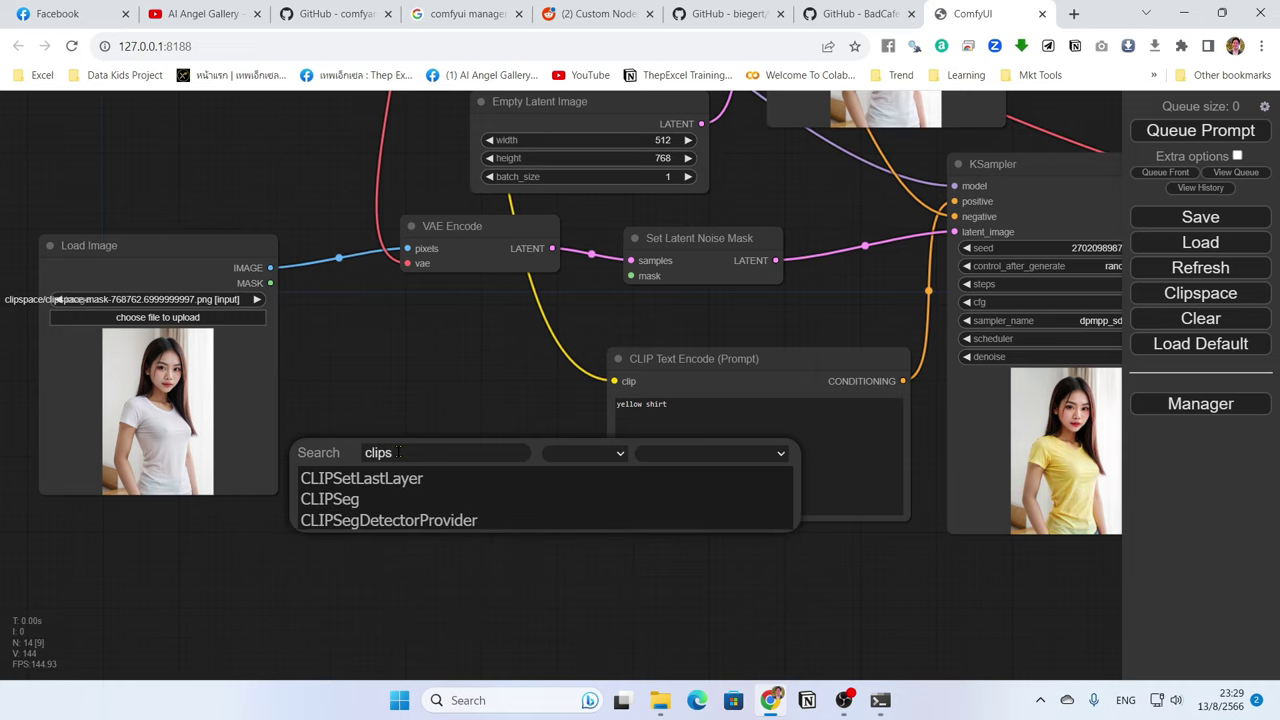
left_click(373, 500)
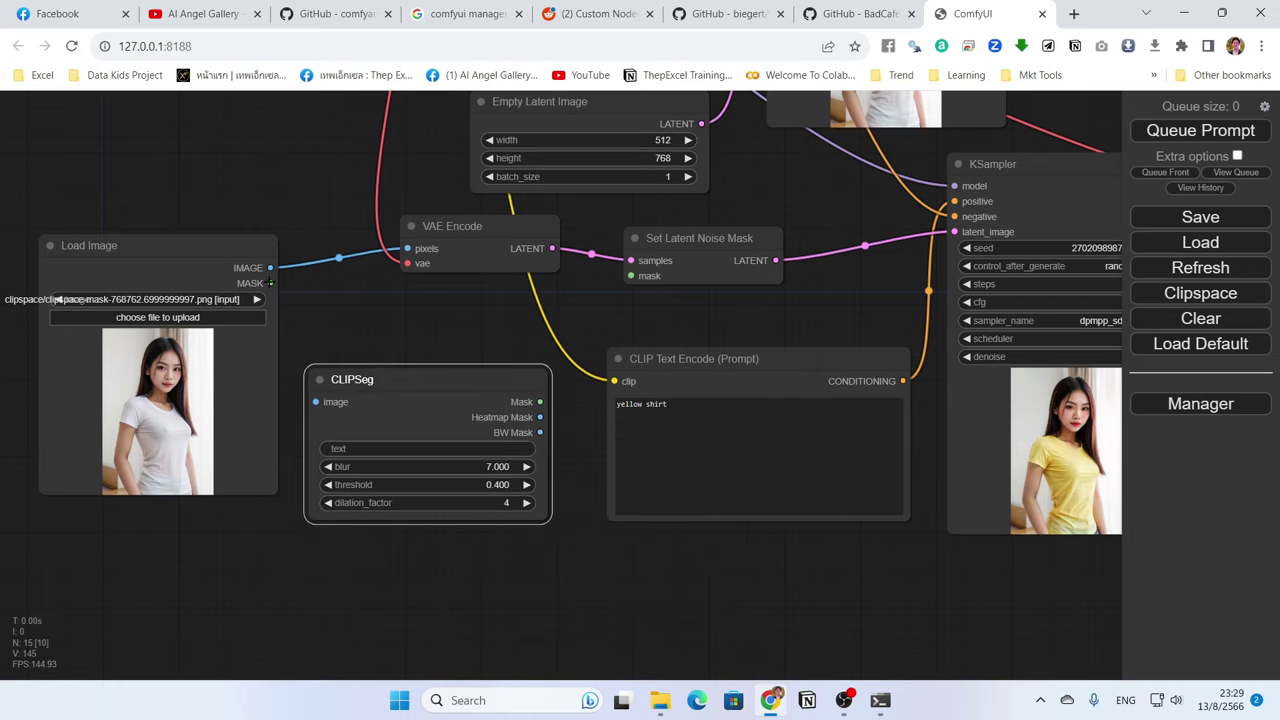
Feed Load Image's image output into CLIPSeg and place CLIPSeg lower, beside the bottom of Load Image.
left_click_drag(230, 249, 318, 383)
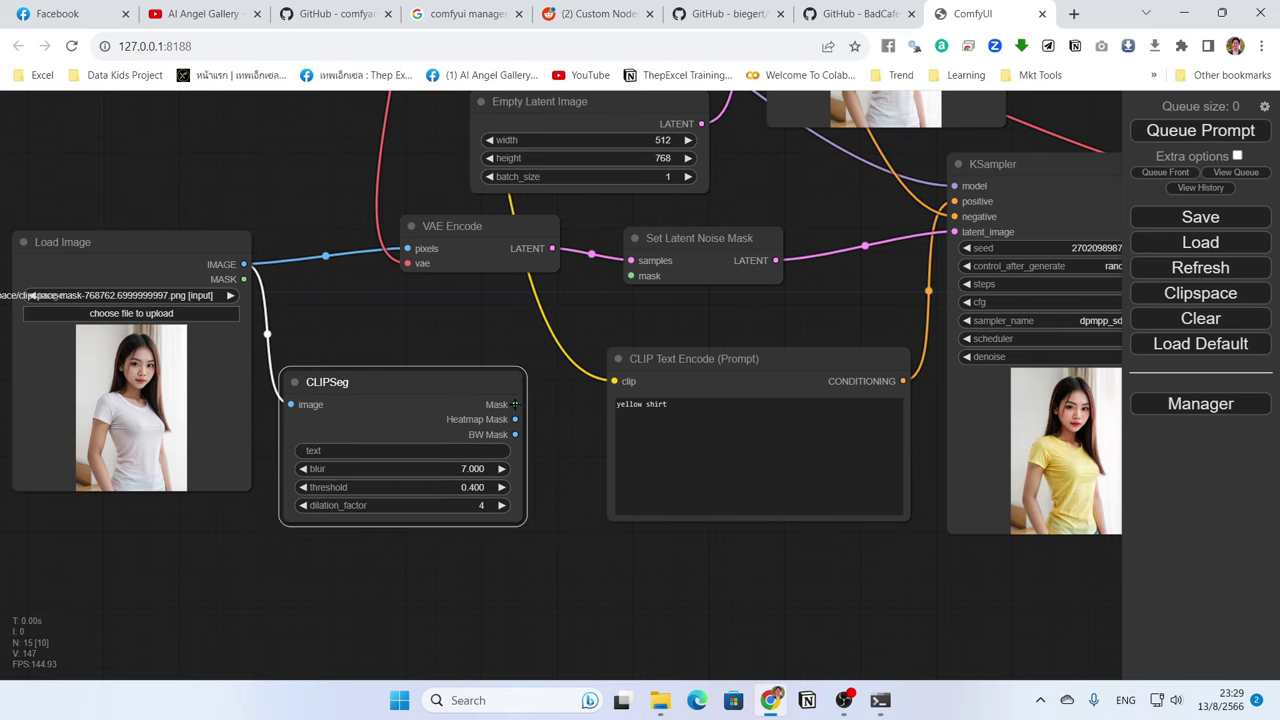
left_click_drag(464, 384, 445, 463)
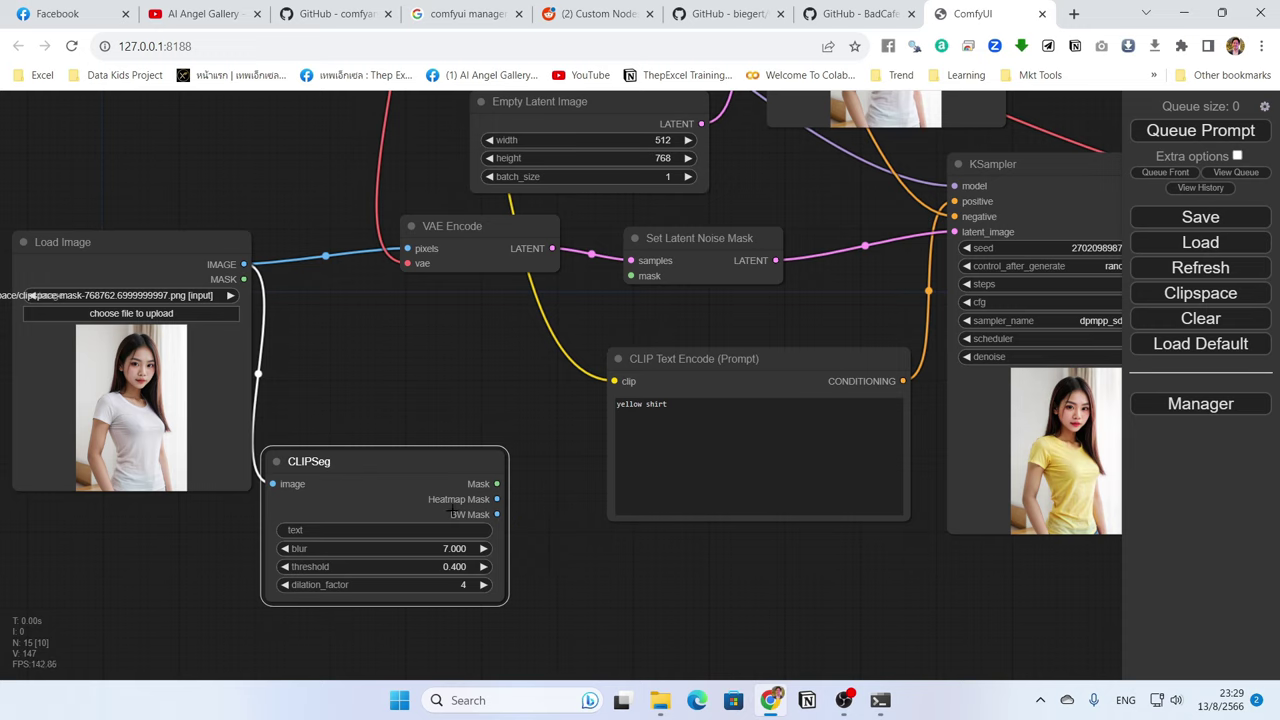
left_click_drag(344, 490, 359, 486)
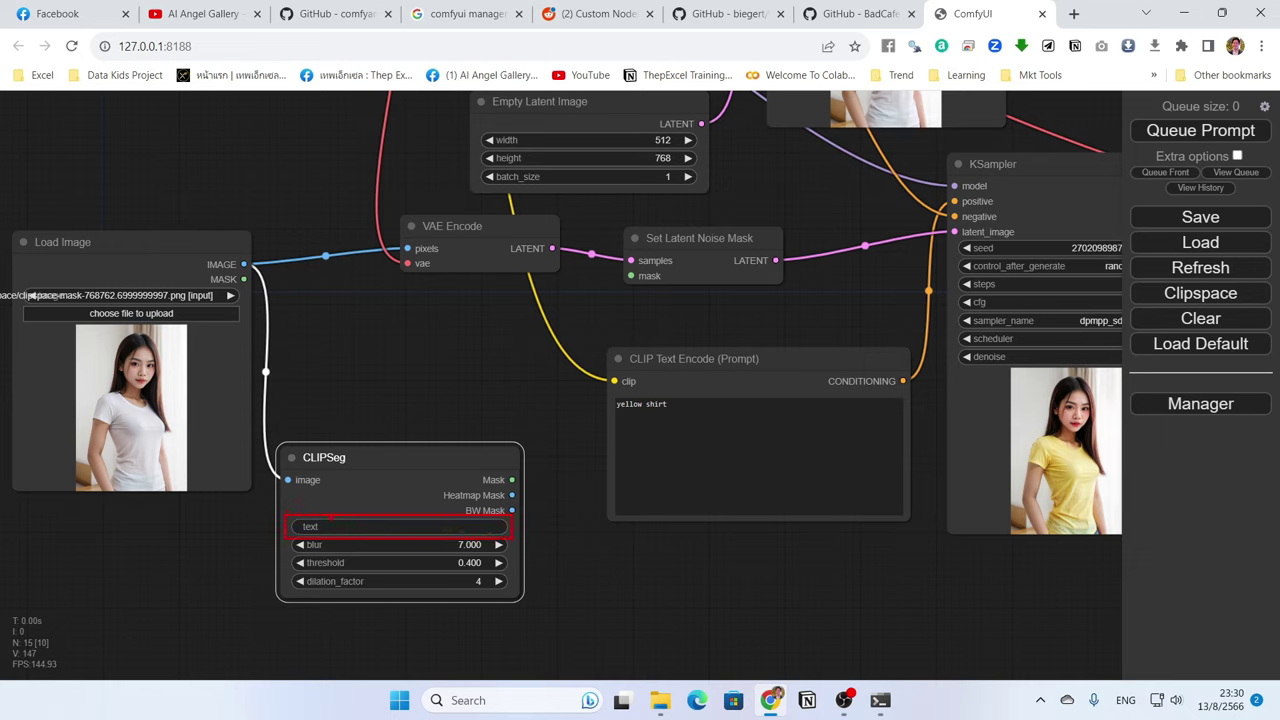
Set CLIPSeg's text to "shirt" and link its Mask output to Set Latent Noise Mask's mask input.
left_click(326, 525)
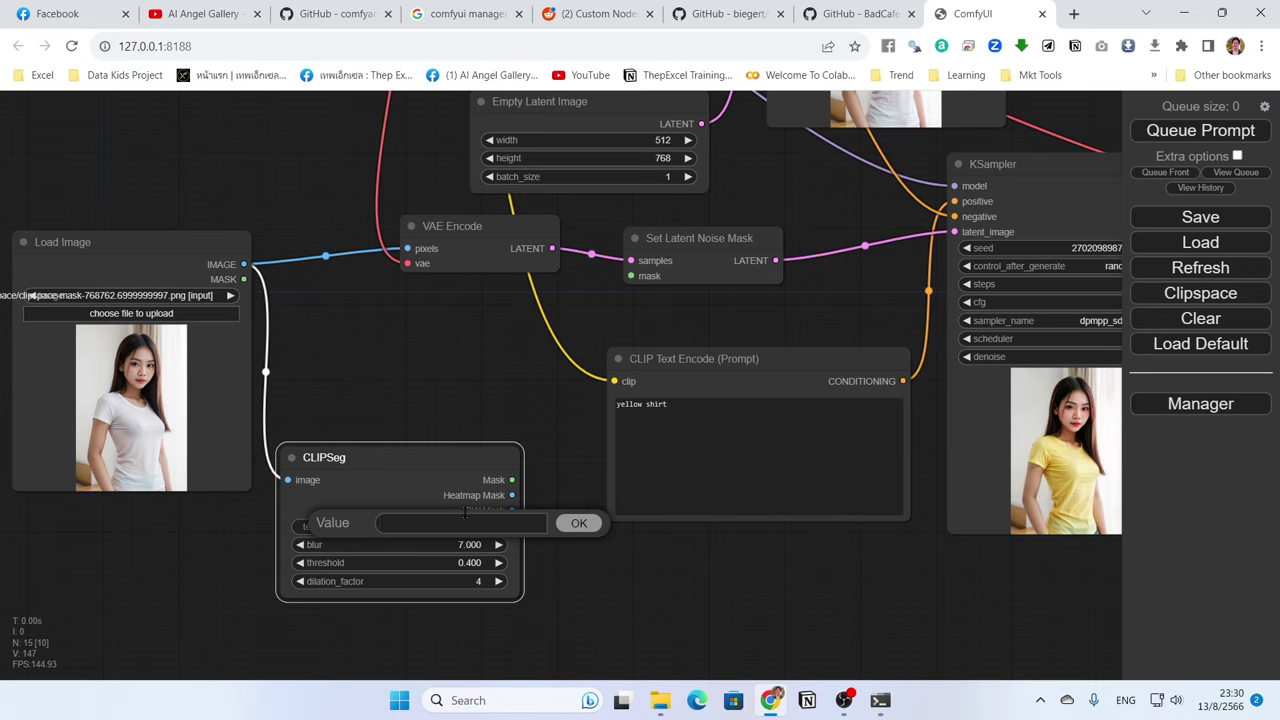
type("shirt")
left_click(574, 518)
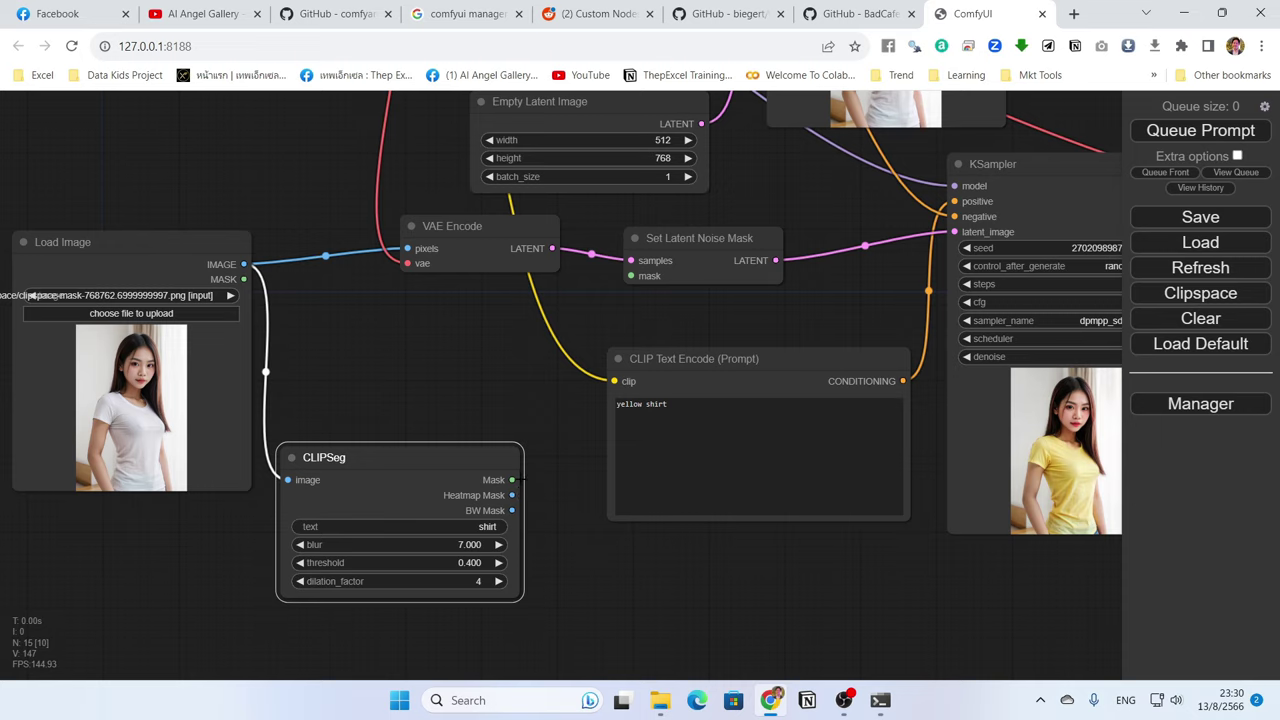
left_click_drag(511, 480, 631, 276)
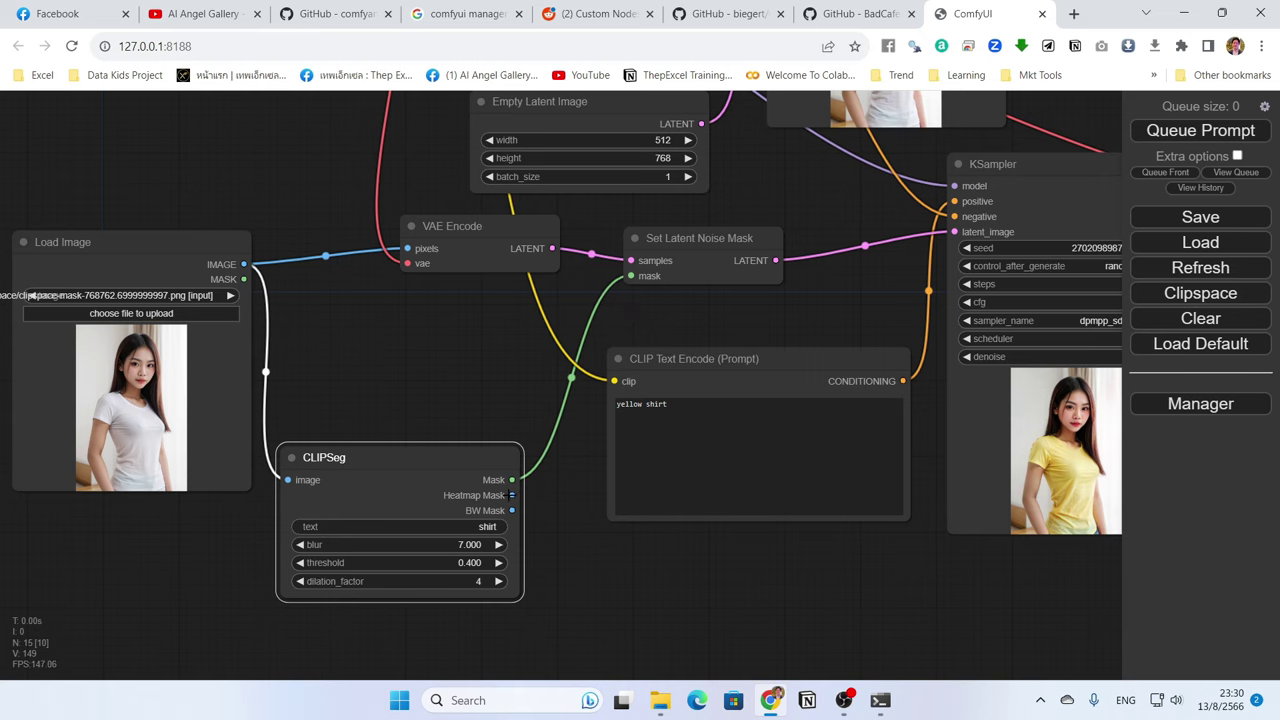
Add separate Preview Image nodes for CLIPSeg's Heatmap Mask and BW Mask outputs, placing the BW Mask preview below the heatmap one.
left_click_drag(511, 495, 642, 541)
left_click(650, 663)
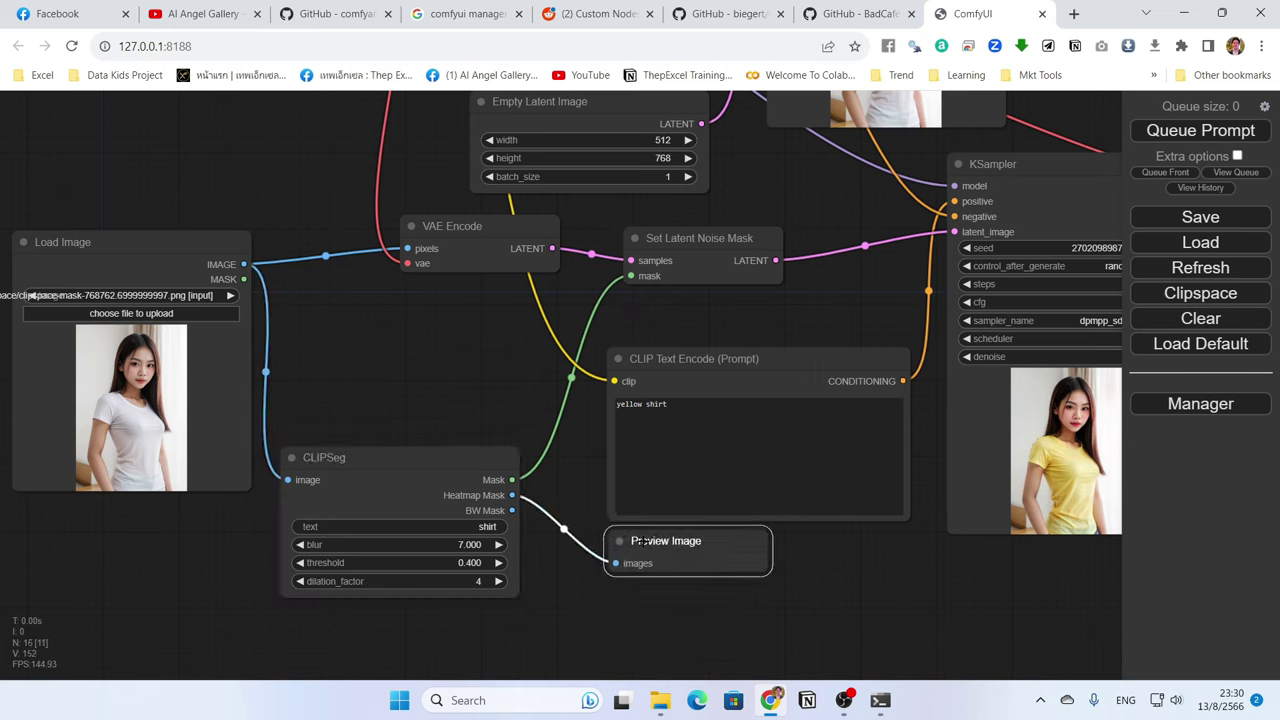
left_click_drag(512, 510, 590, 537)
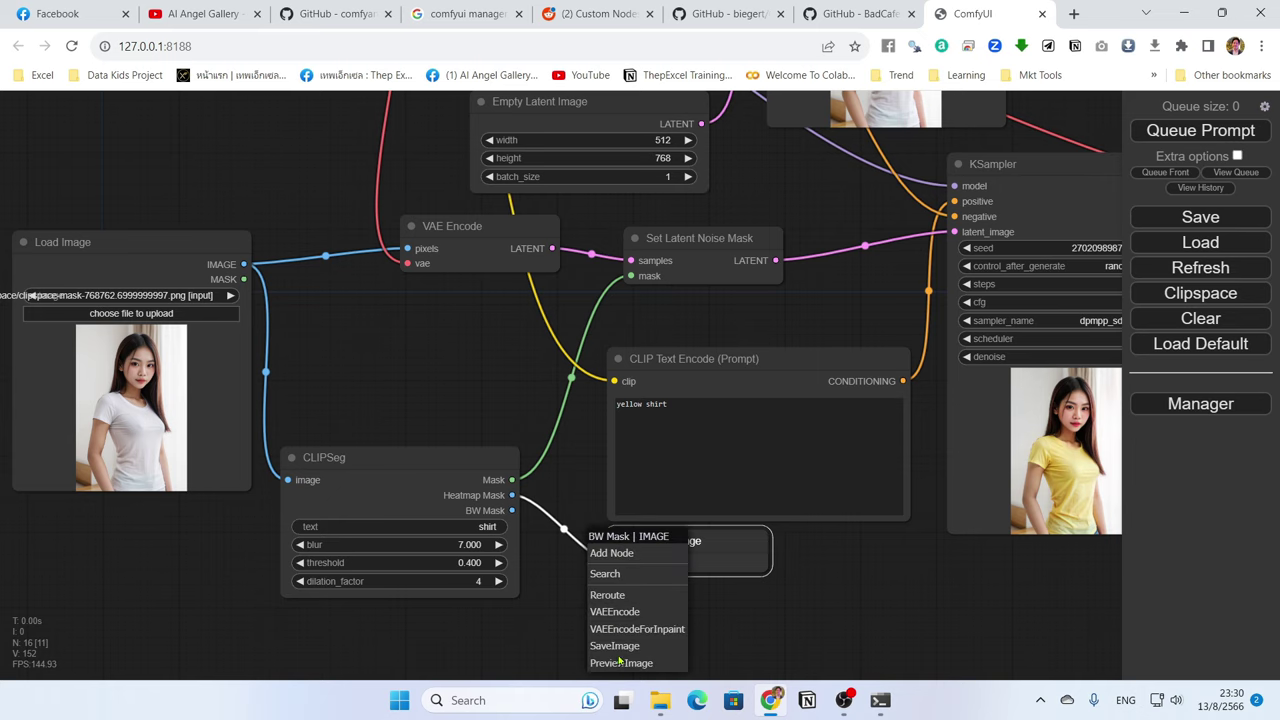
left_click(621, 663)
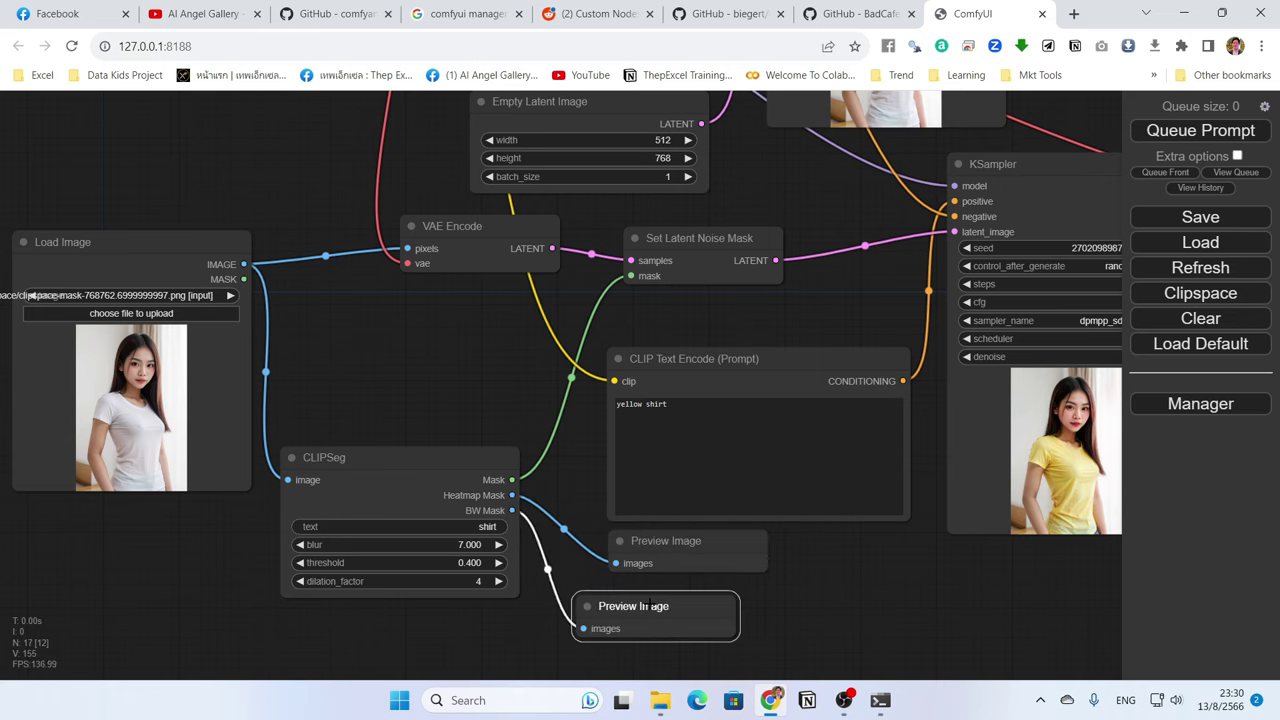
left_click_drag(650, 606, 568, 542)
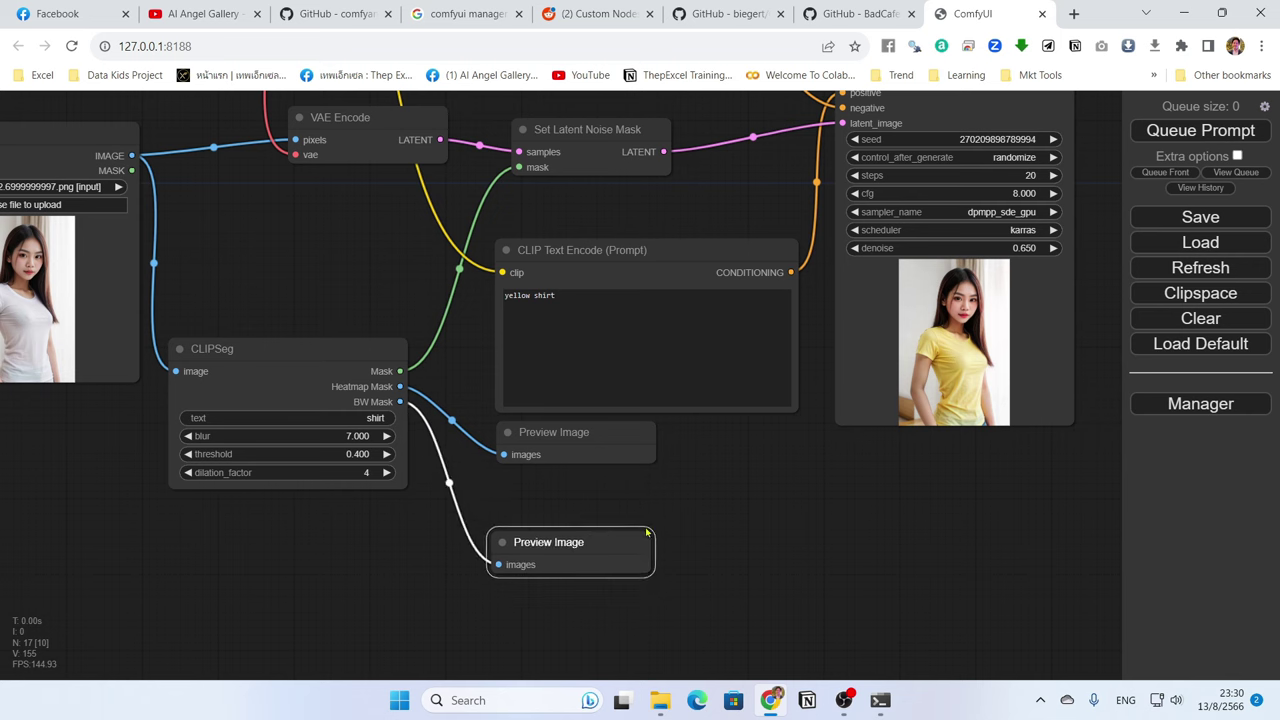
Queue the prompt to generate the image and both CLIPSeg mask previews.
left_click(703, 514)
left_click_drag(703, 514, 745, 522)
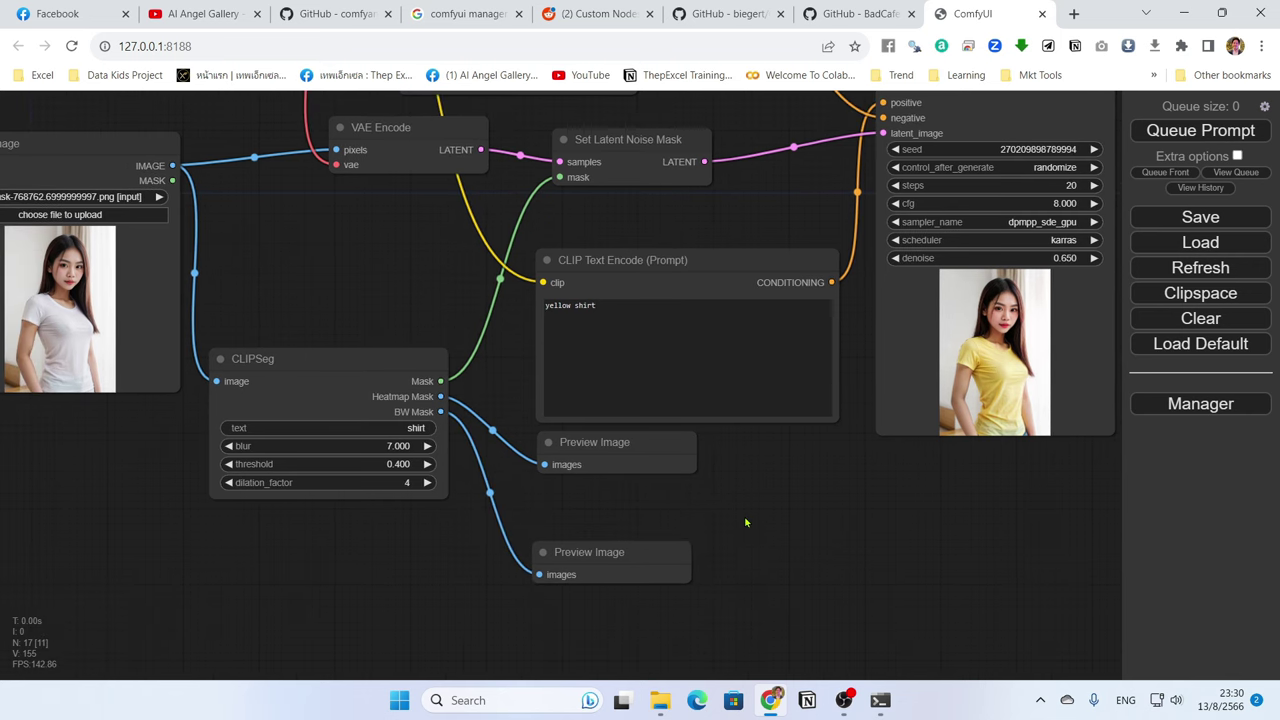
key("ctrl+Return")
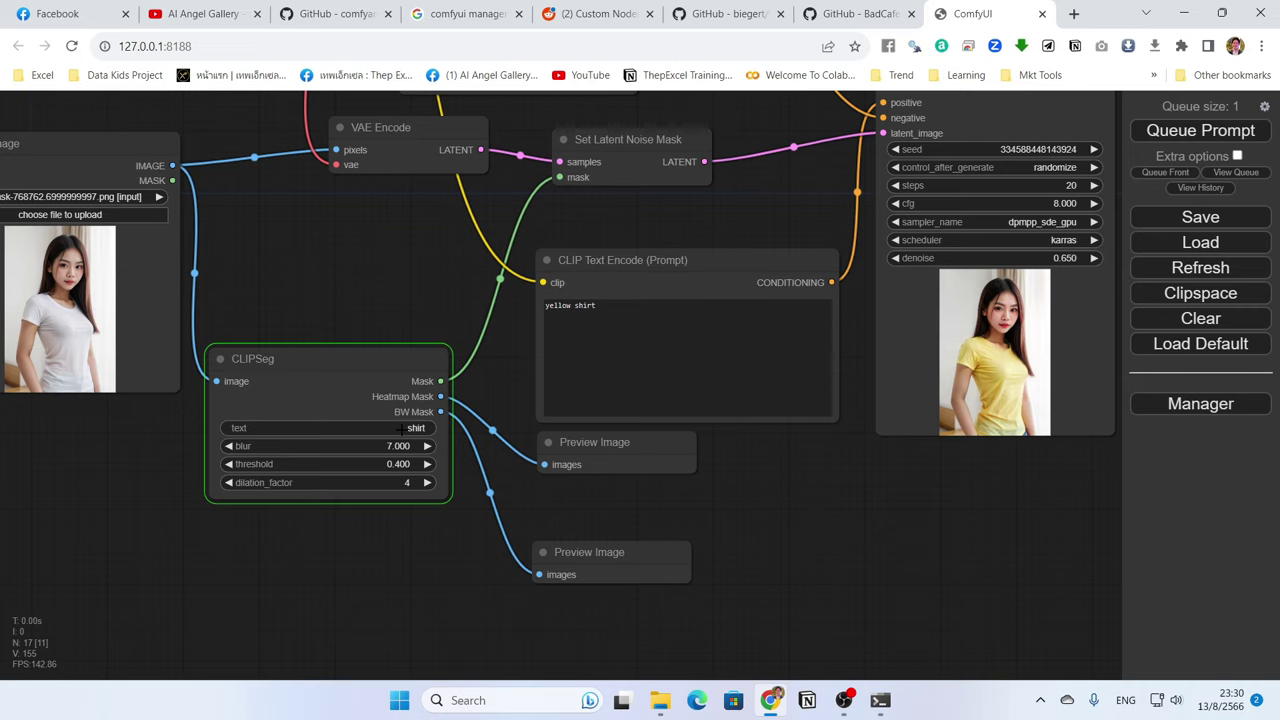
Arrange the BW Mask and Heatmap Mask previews side by side below CLIPSeg, with the BW Mask preview on the left.
left_click_drag(589, 552, 413, 477)
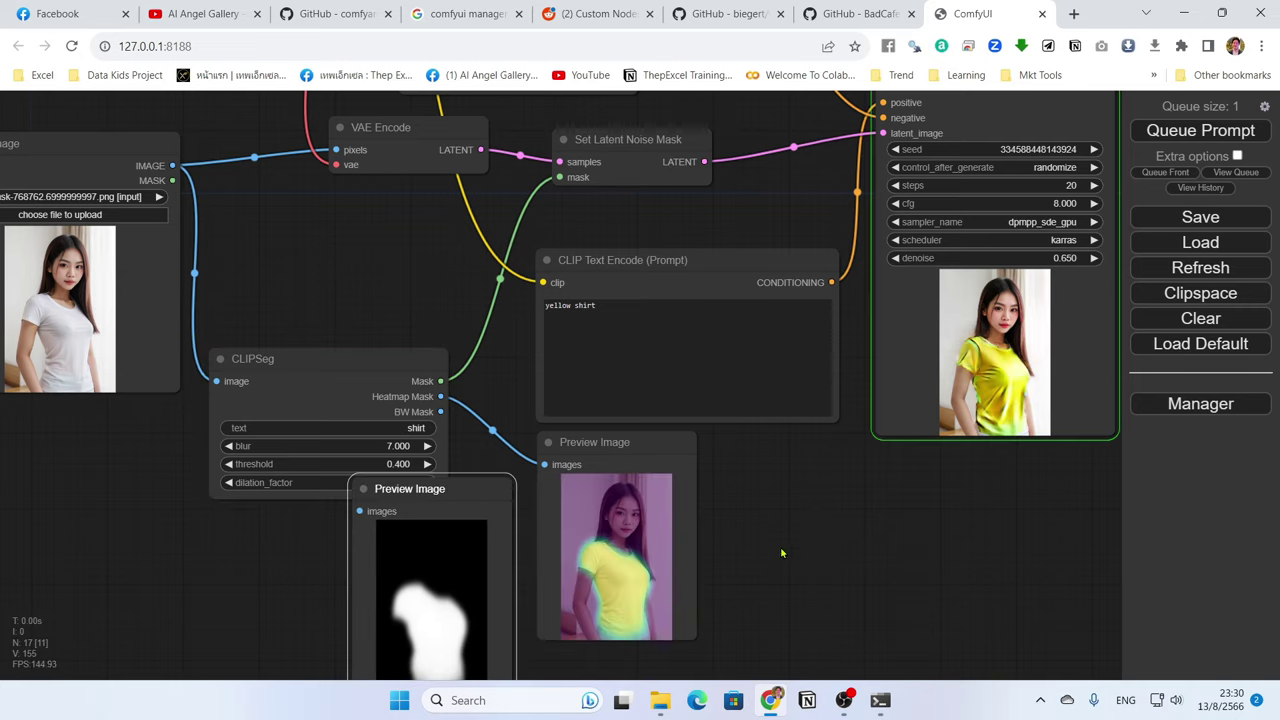
left_click_drag(752, 535, 680, 437)
left_click_drag(347, 393, 378, 428)
left_click_drag(520, 382, 519, 405)
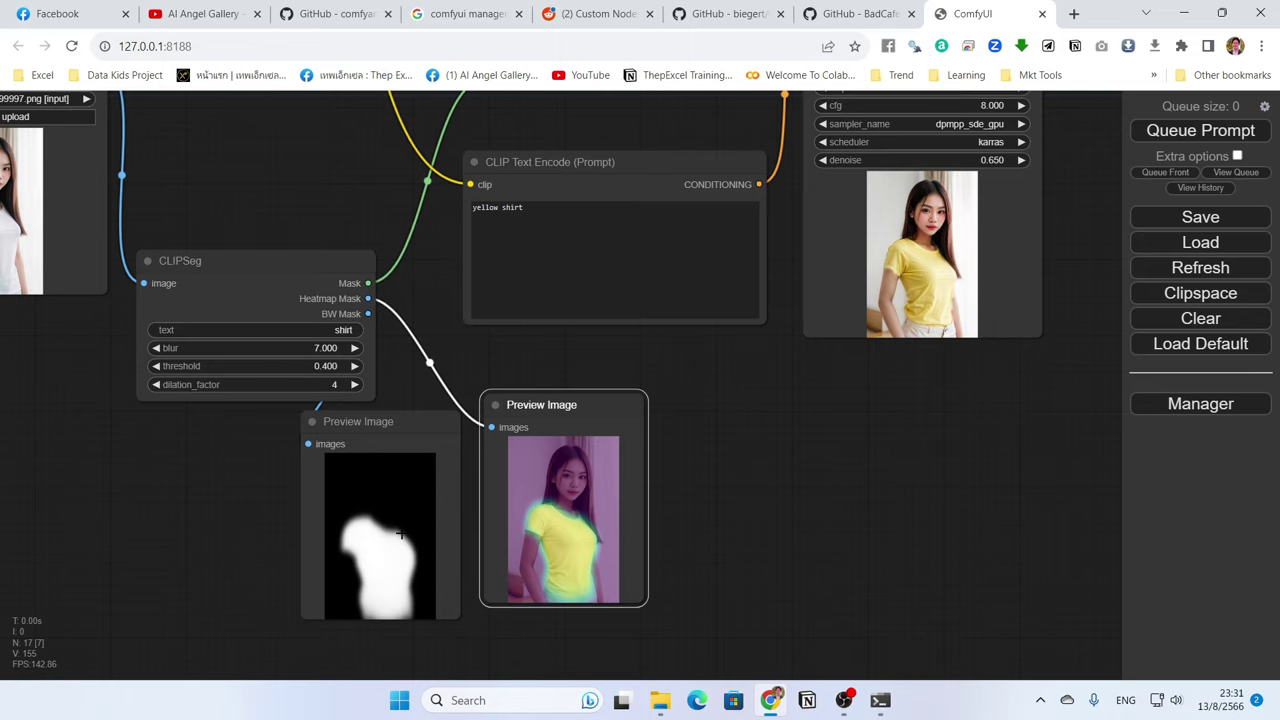
Open the Save Image output at full size in a separate tab, inspect the recolored shirt, and close that tab.
left_click_drag(273, 465, 388, 519)
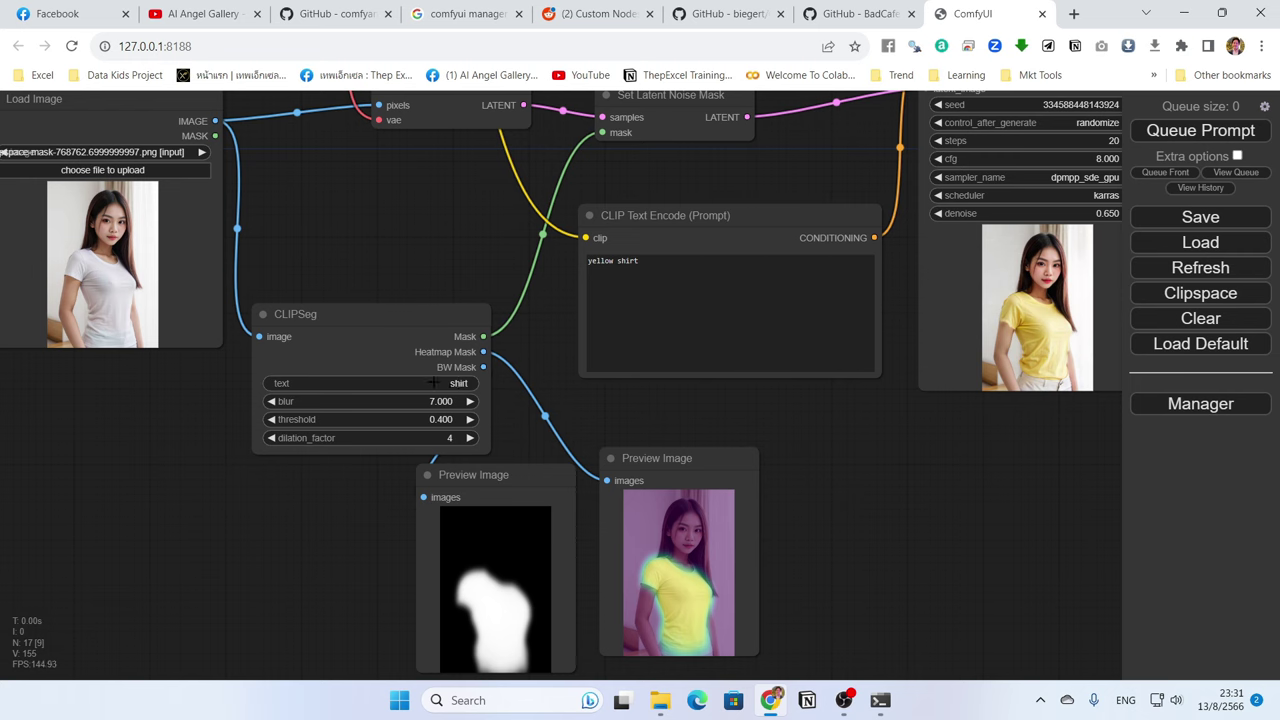
left_click_drag(571, 414, 397, 395)
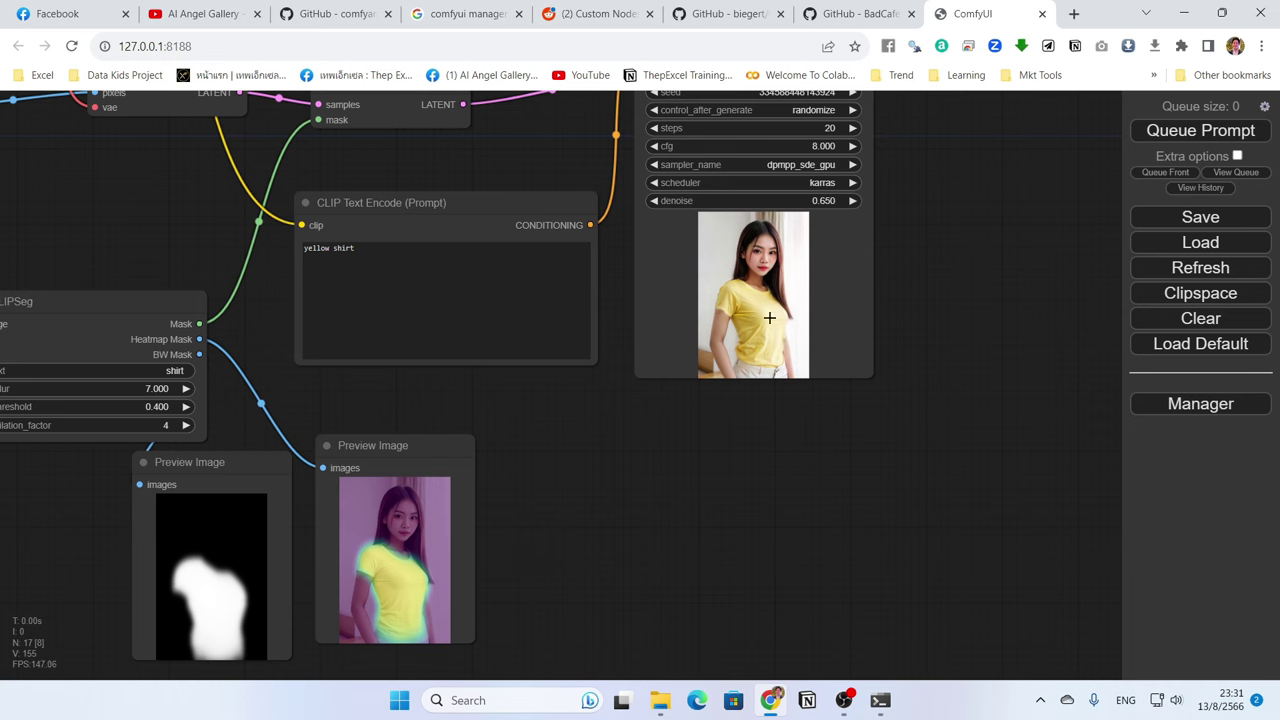
left_click_drag(960, 303, 548, 466)
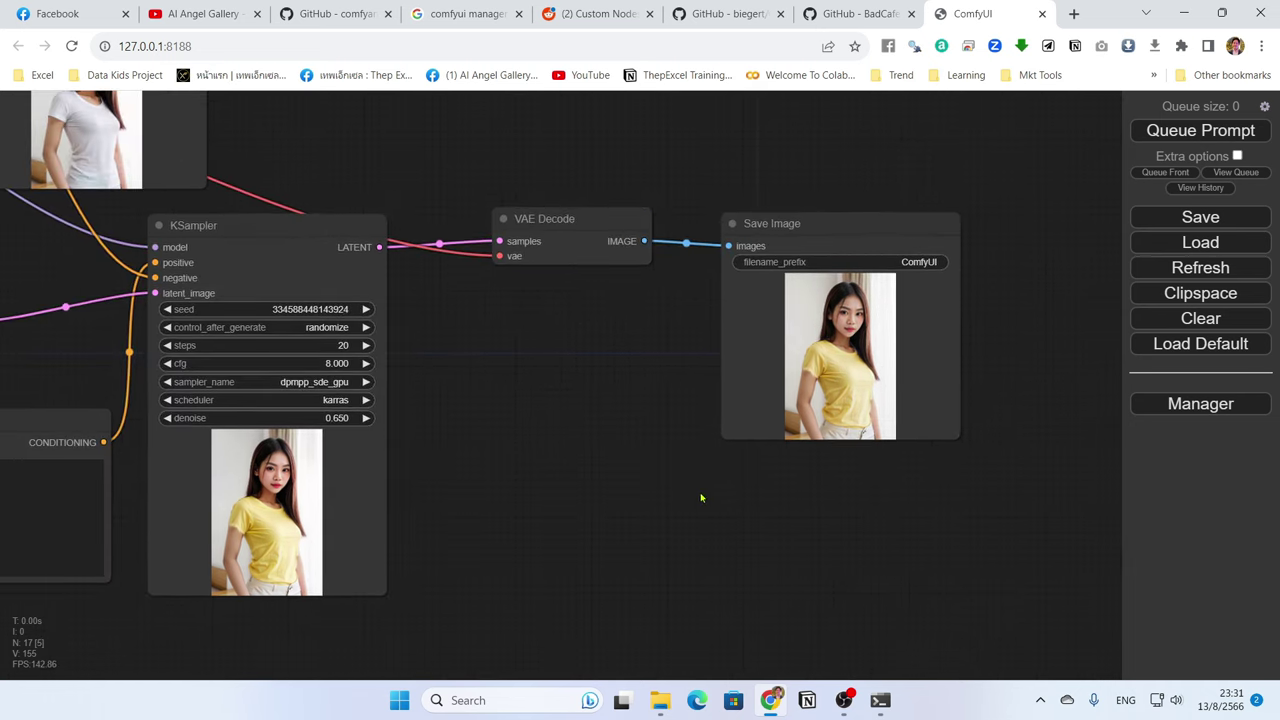
right_click(840, 355)
left_click(880, 590)
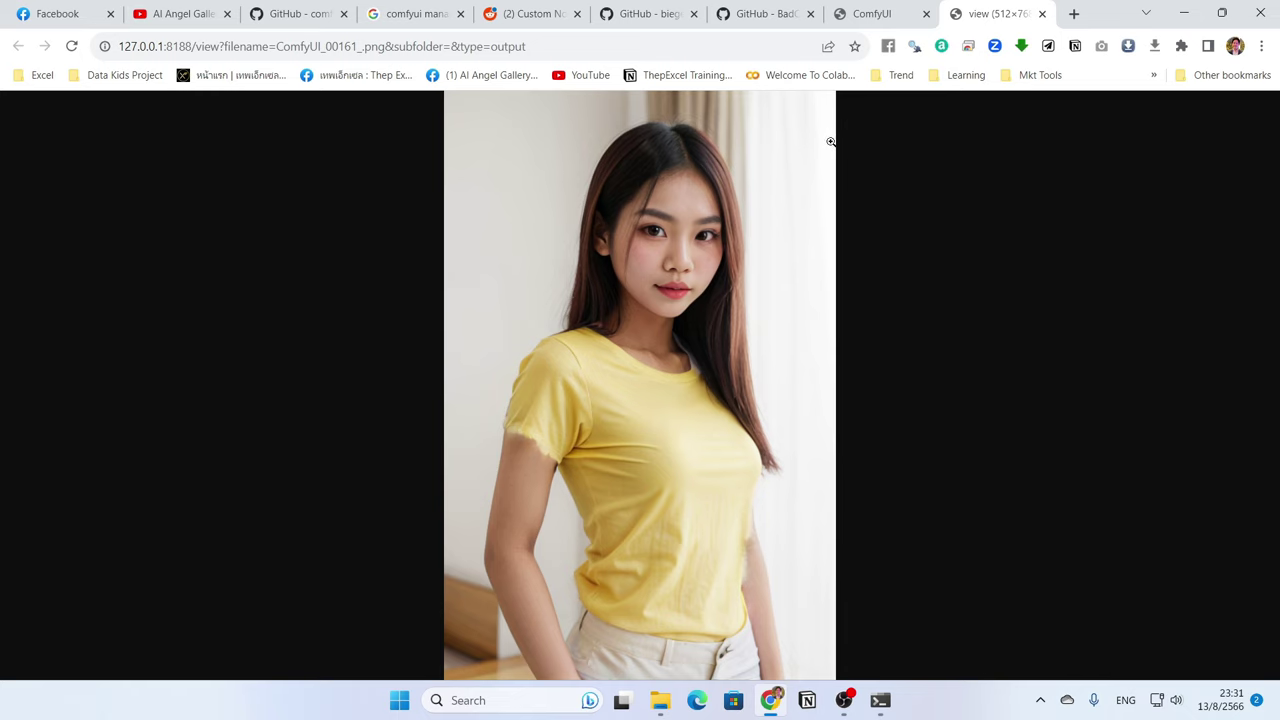
key("ctrl+w")
Reposition CLIPSeg and move the BW Mask preview off the heatmap preview, to its left and under CLIPSeg.
left_click(328, 397)
left_click_drag(400, 308, 480, 319)
left_click_drag(386, 208, 328, 218)
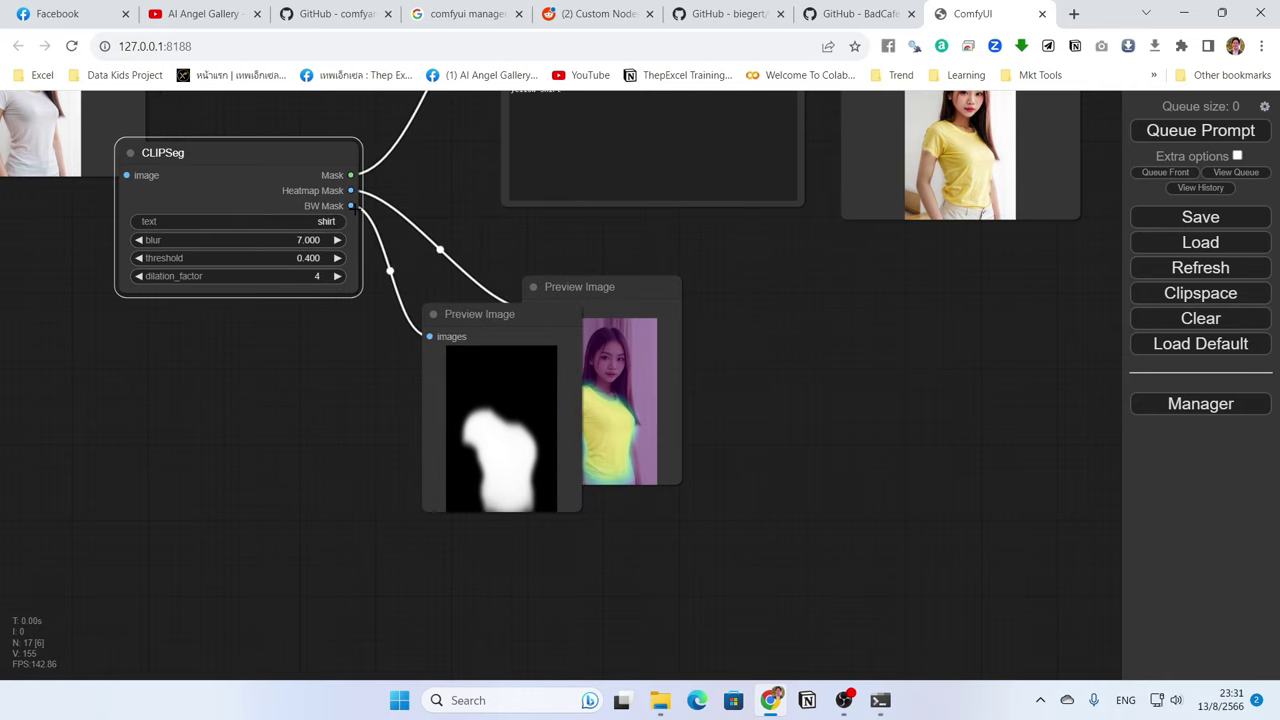
left_click_drag(508, 443, 474, 440)
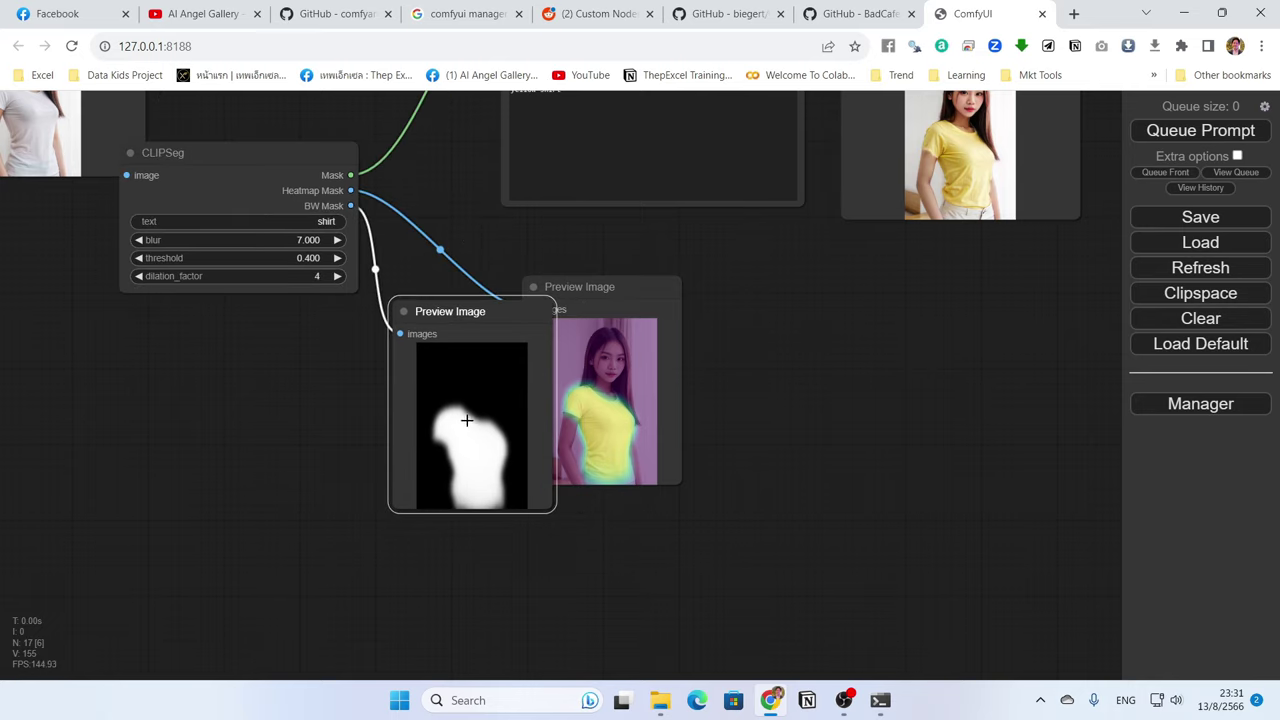
left_click_drag(463, 313, 421, 308)
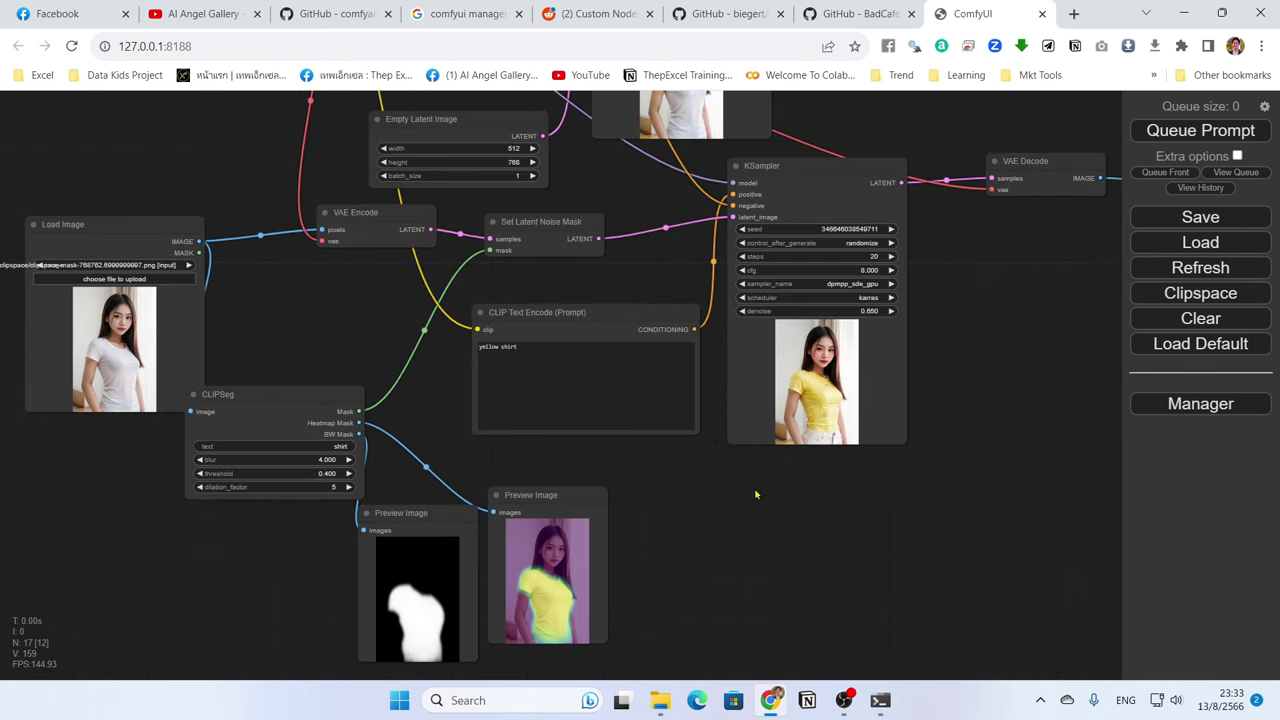
Examine the Set Latent Noise Mask node with its samples and mask inputs between VAE Encode and KSampler.
scroll(669, 449, "up", 5)
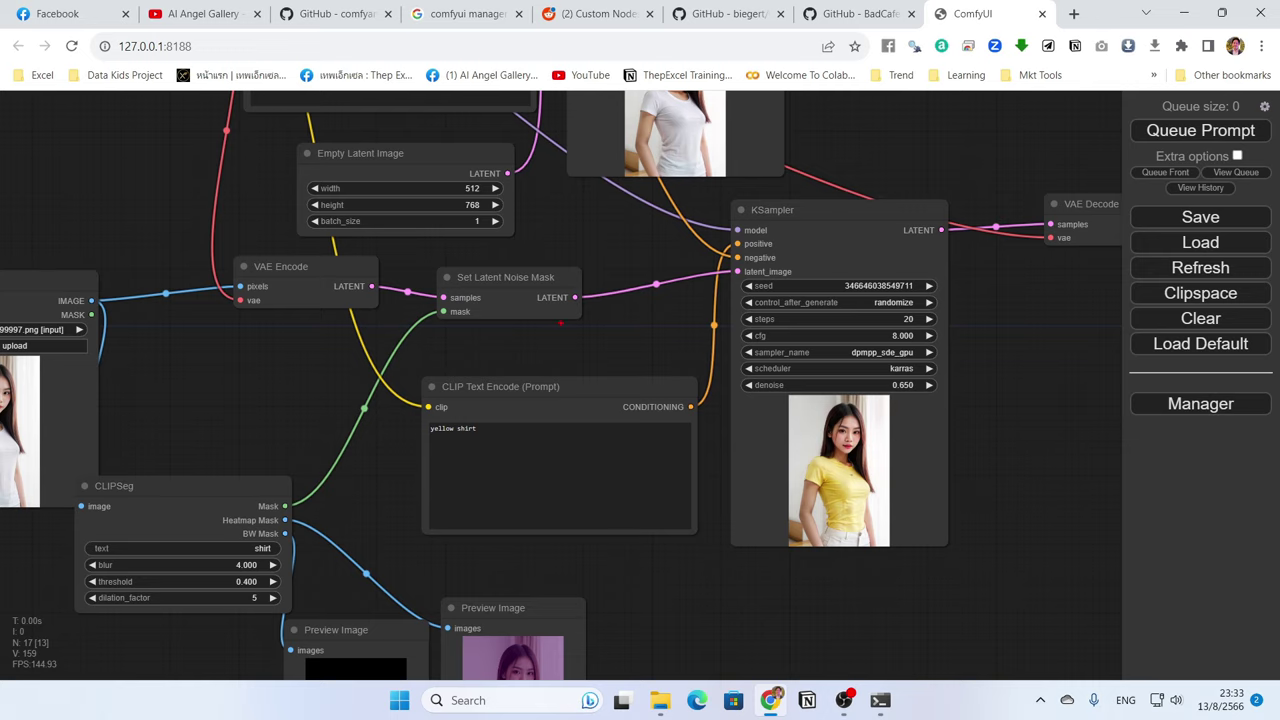
left_click_drag(596, 324, 467, 348)
mouse_move(418, 305)
left_mouse_down()
mouse_move(483, 243)
mouse_move(578, 262)
mouse_move(588, 328)
left_mouse_up()
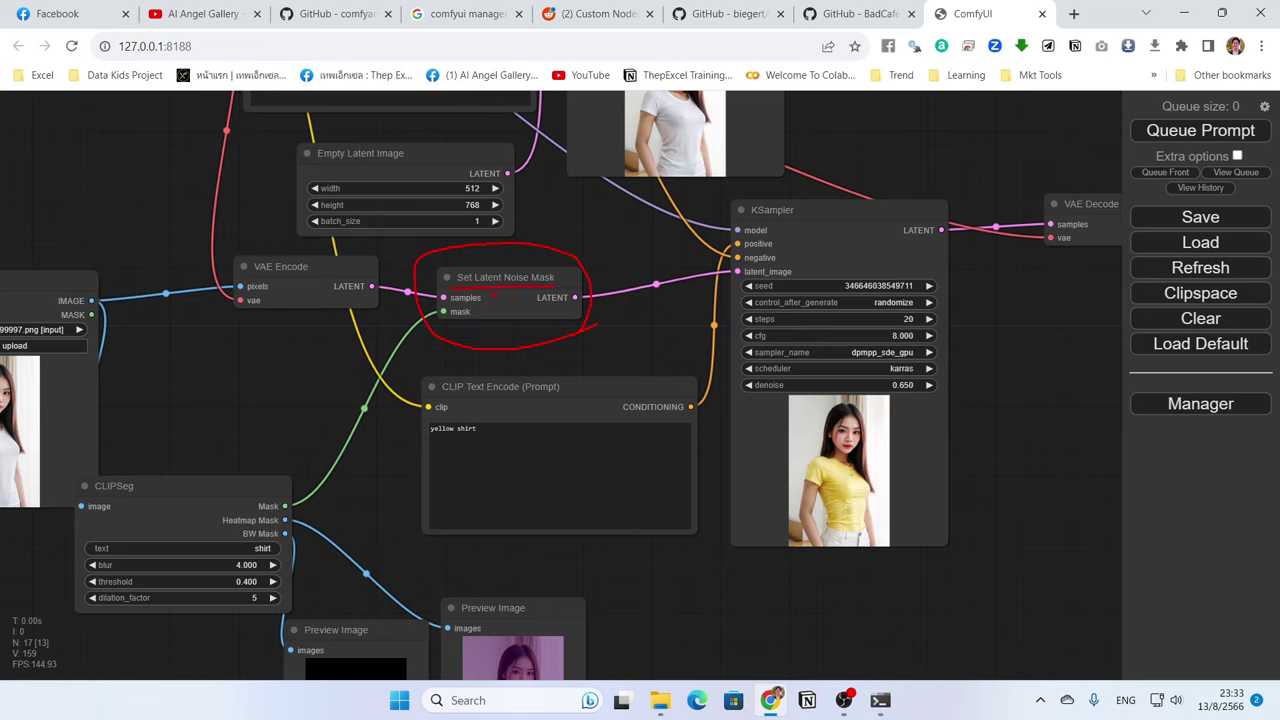
left_click_drag(447, 322, 466, 315)
key("Escape")
left_click_drag(497, 336, 550, 300)
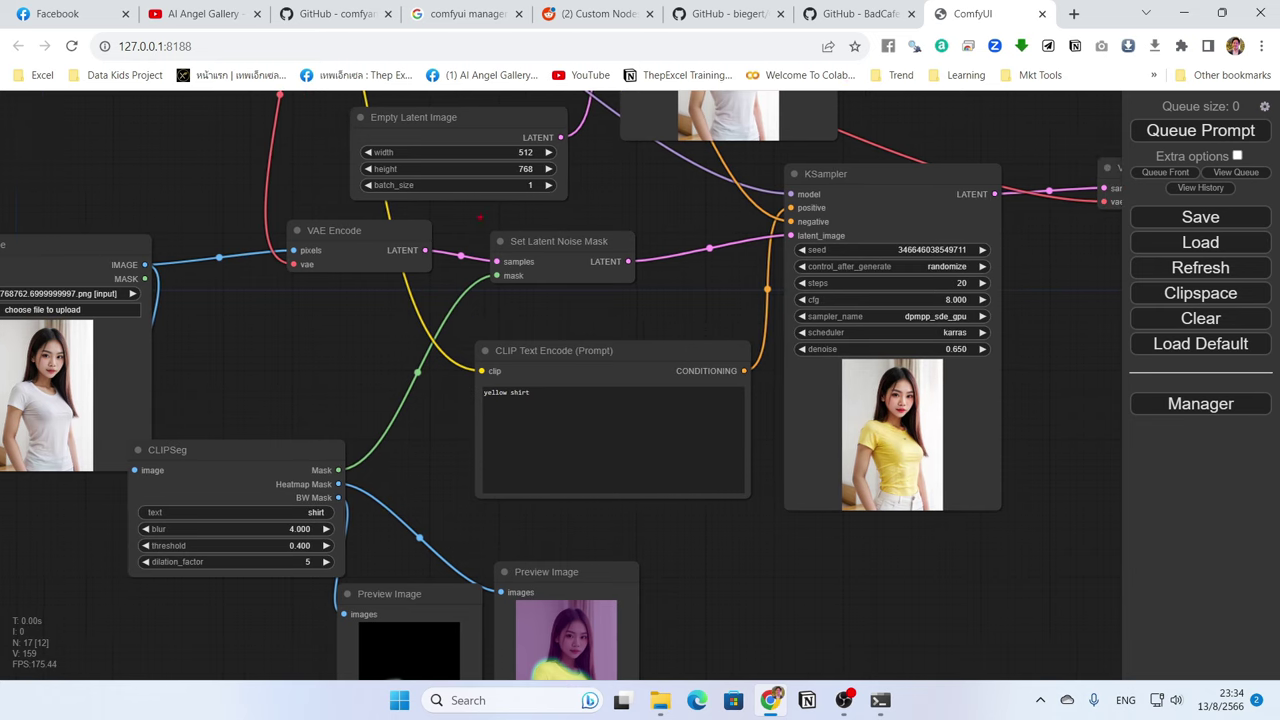
left_click(558, 241)
left_click_drag(480, 217, 646, 296)
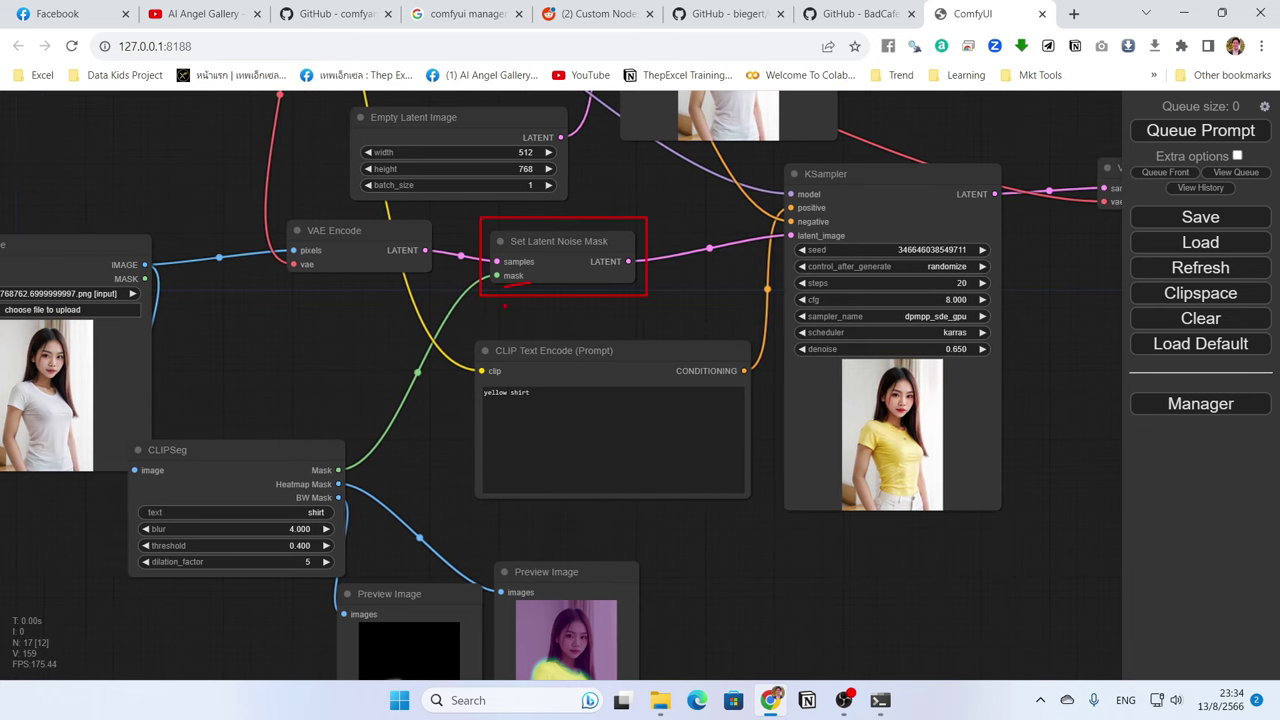
key("Escape")
Review Load Image's MaskEditor and SAM Detector options for manual masking, leaving the node's image and mask as they are.
mouse_move(205, 348)
left_mouse_down()
mouse_move(316, 344)
mouse_move(346, 294)
mouse_move(330, 296)
left_mouse_up()
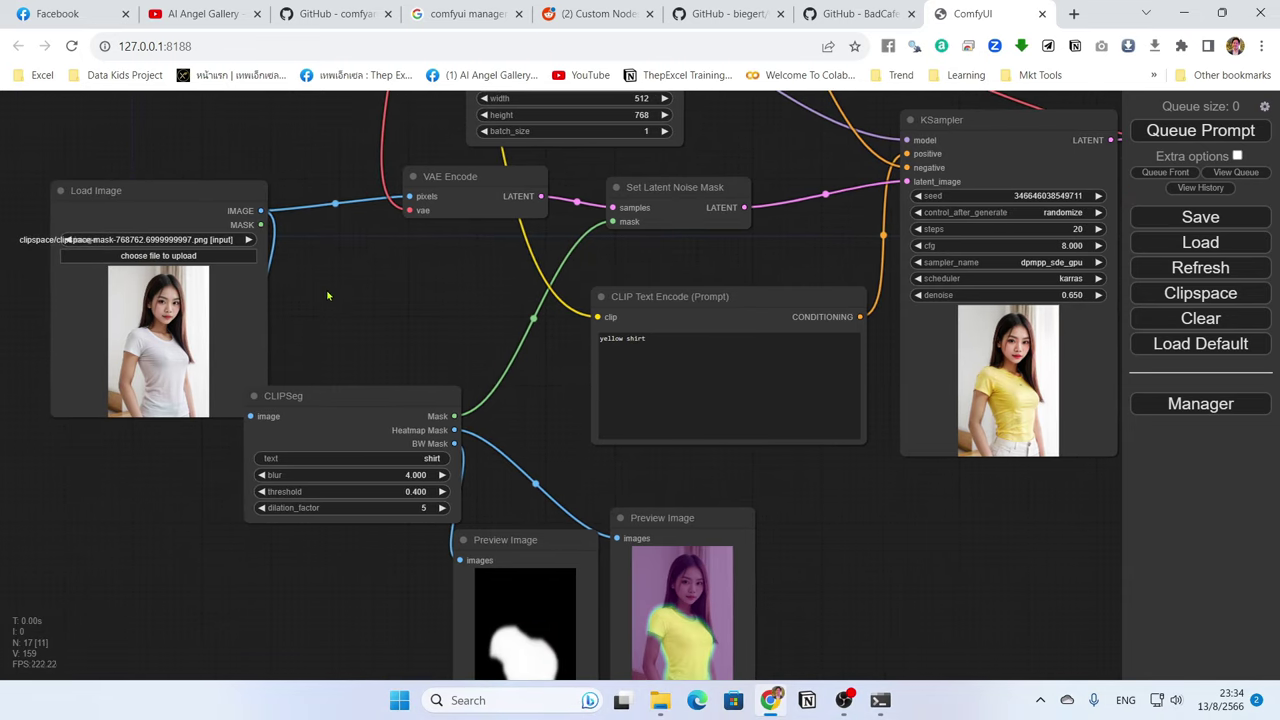
right_click(181, 291)
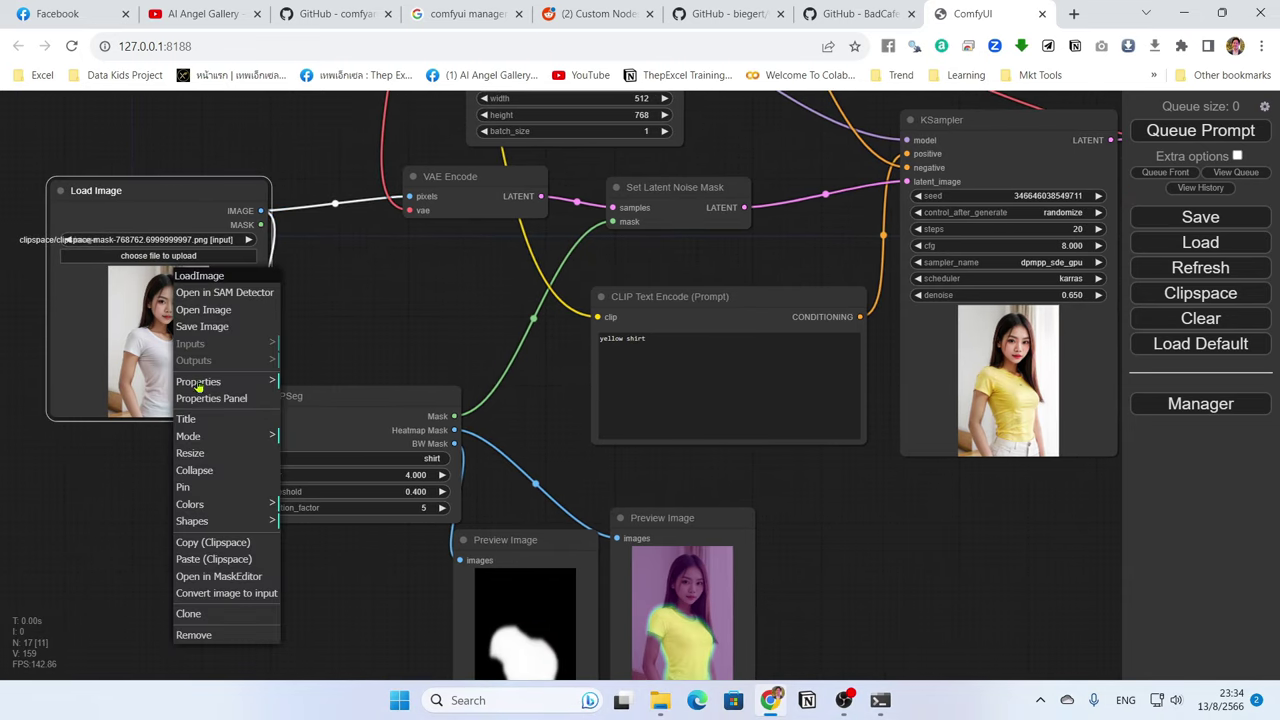
left_click(250, 577)
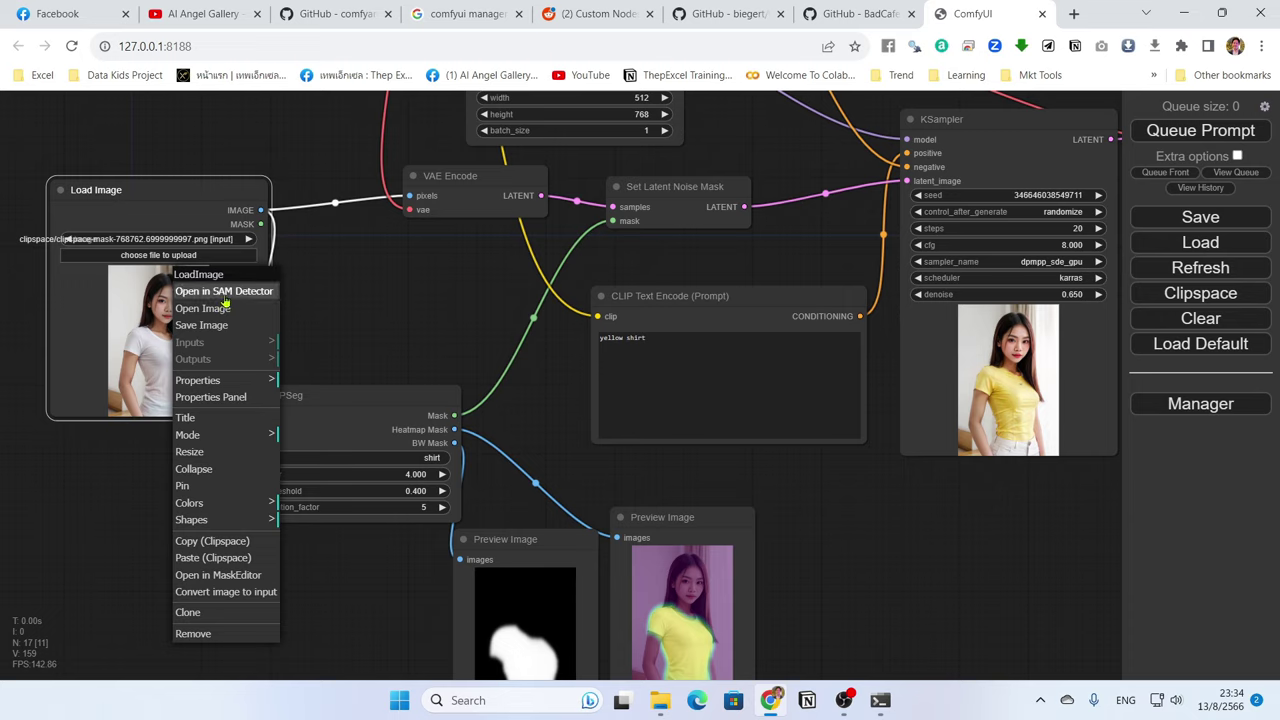
left_click(268, 291)
left_click(362, 312)
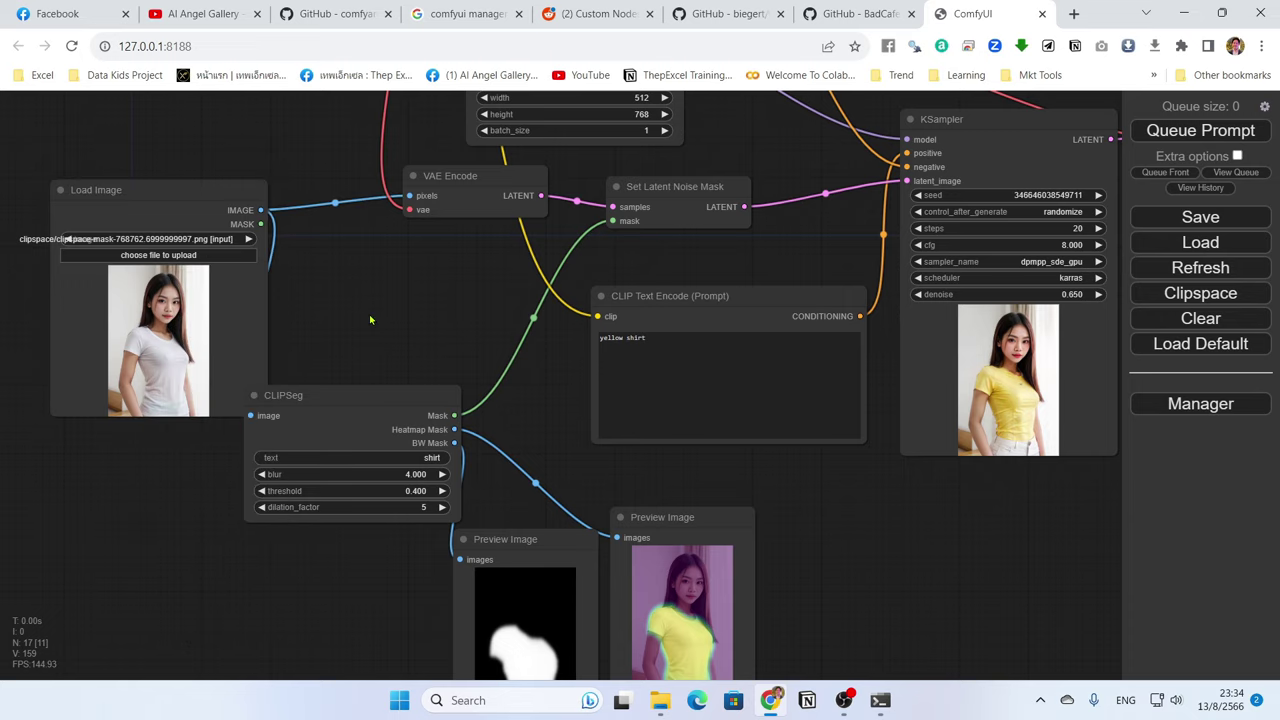
Move the CLIPSeg node slightly up and left, beside the bottom of Load Image.
left_click_drag(318, 396, 360, 356)
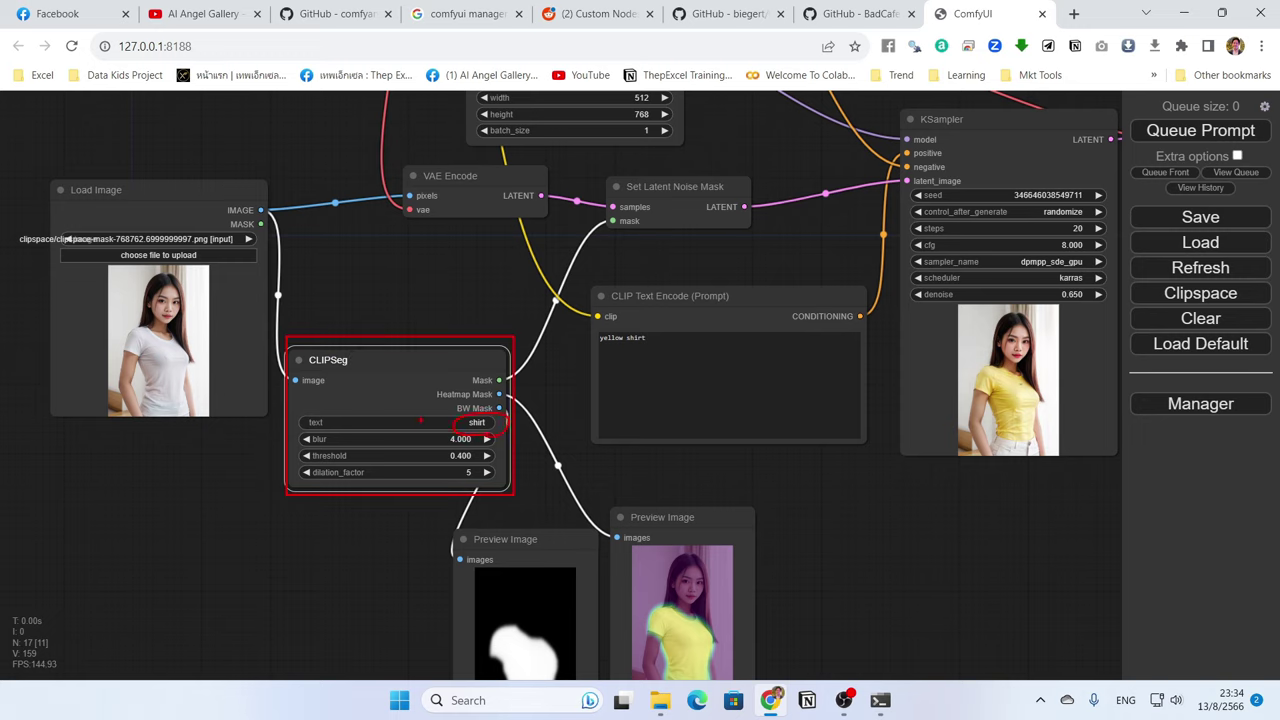
left_click_drag(452, 360, 408, 372)
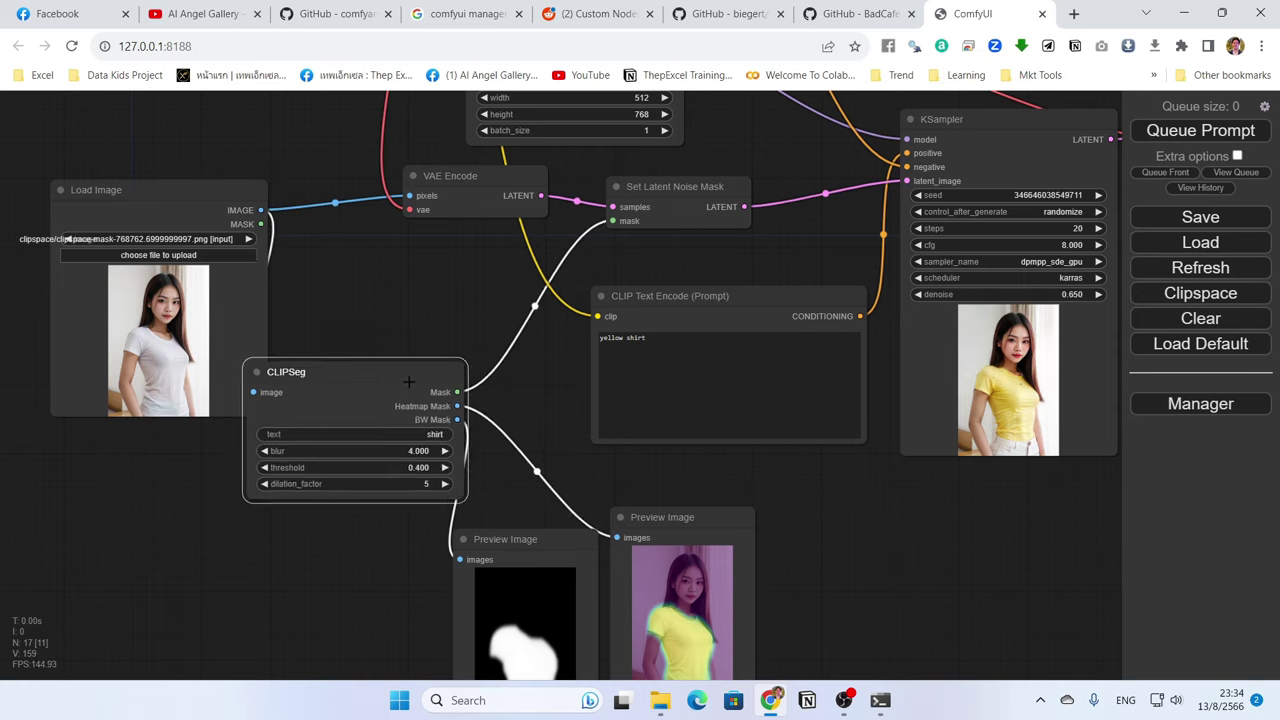
left_click_drag(408, 377, 395, 383)
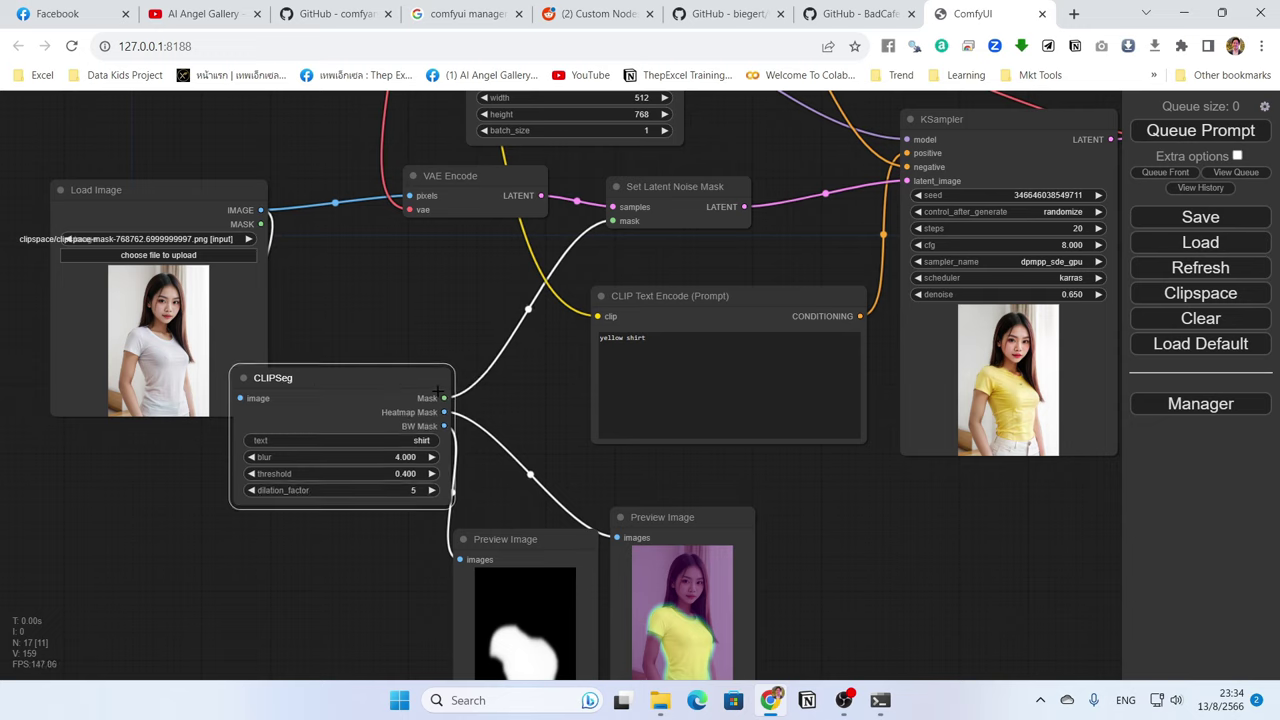
Review the final part of the workflow, from the "yellow shirt" prompt through KSampler and VAE Decode to Save Image.
left_click_drag(498, 282, 112, 399)
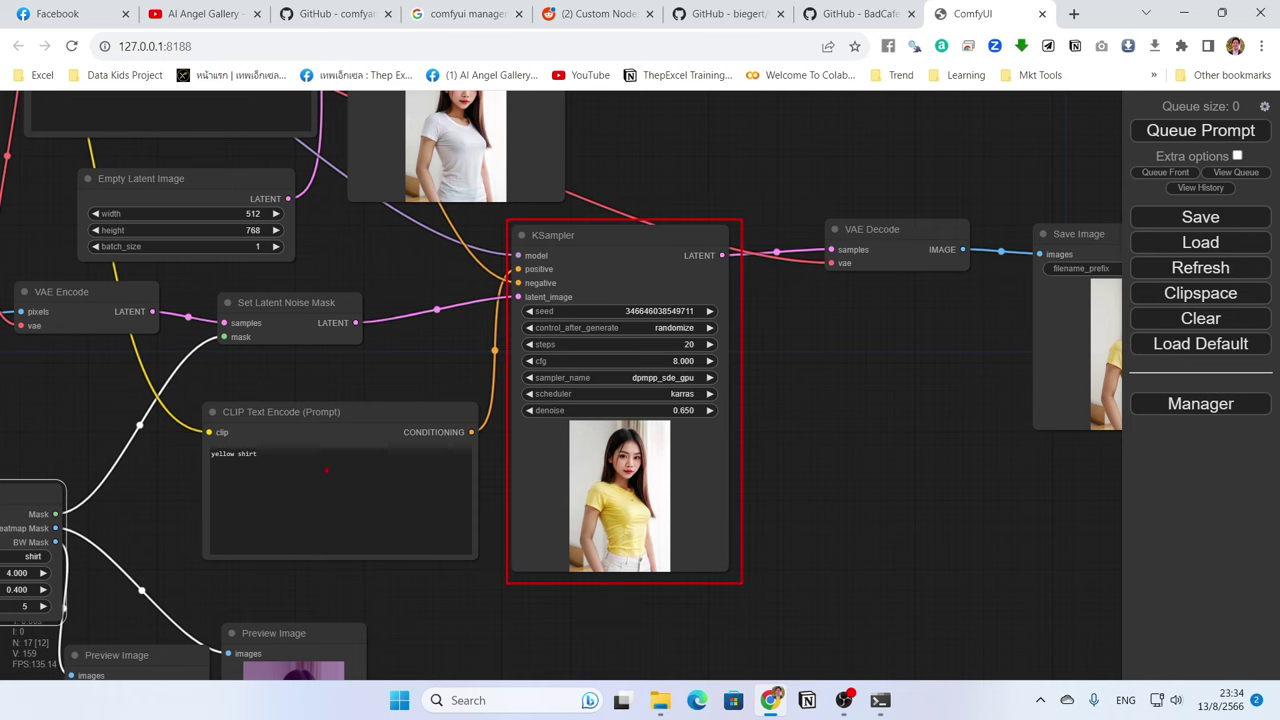
mouse_move(326, 470)
left_mouse_down()
mouse_move(272, 384)
mouse_move(325, 477)
left_mouse_up()
key("Escape")
left_click_drag(821, 421, 623, 436)
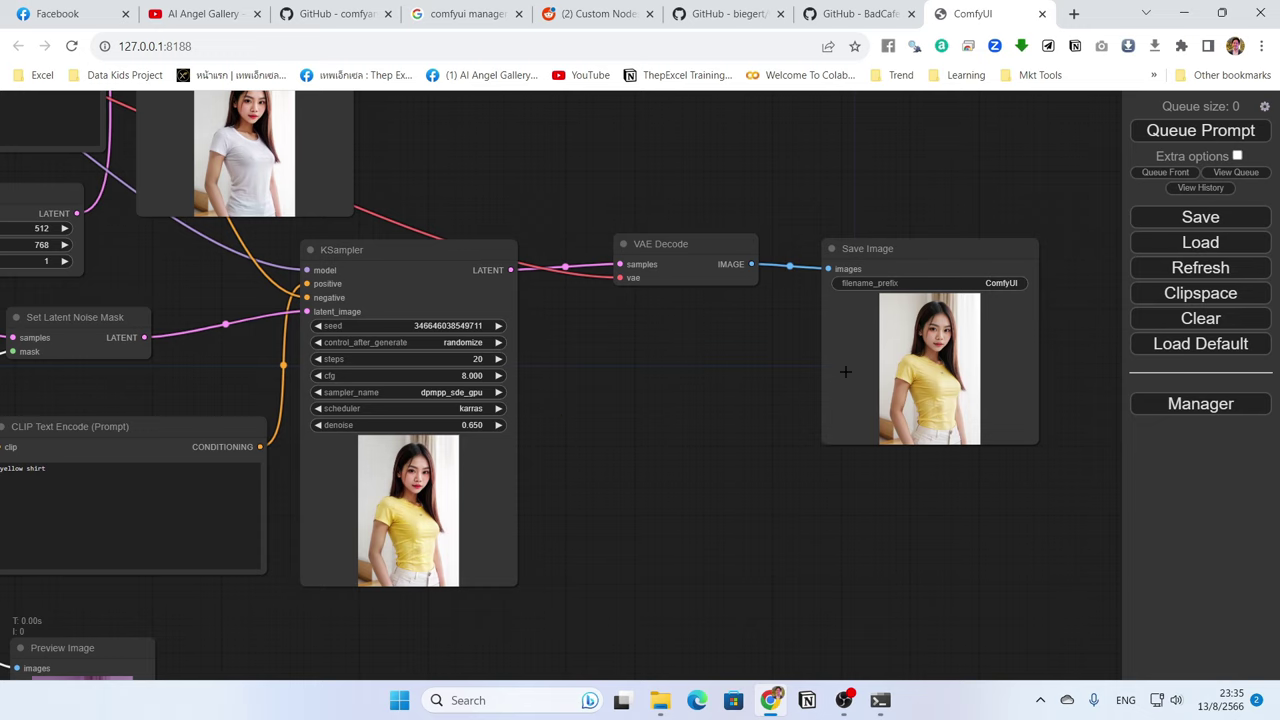
left_click_drag(57, 478, 166, 459)
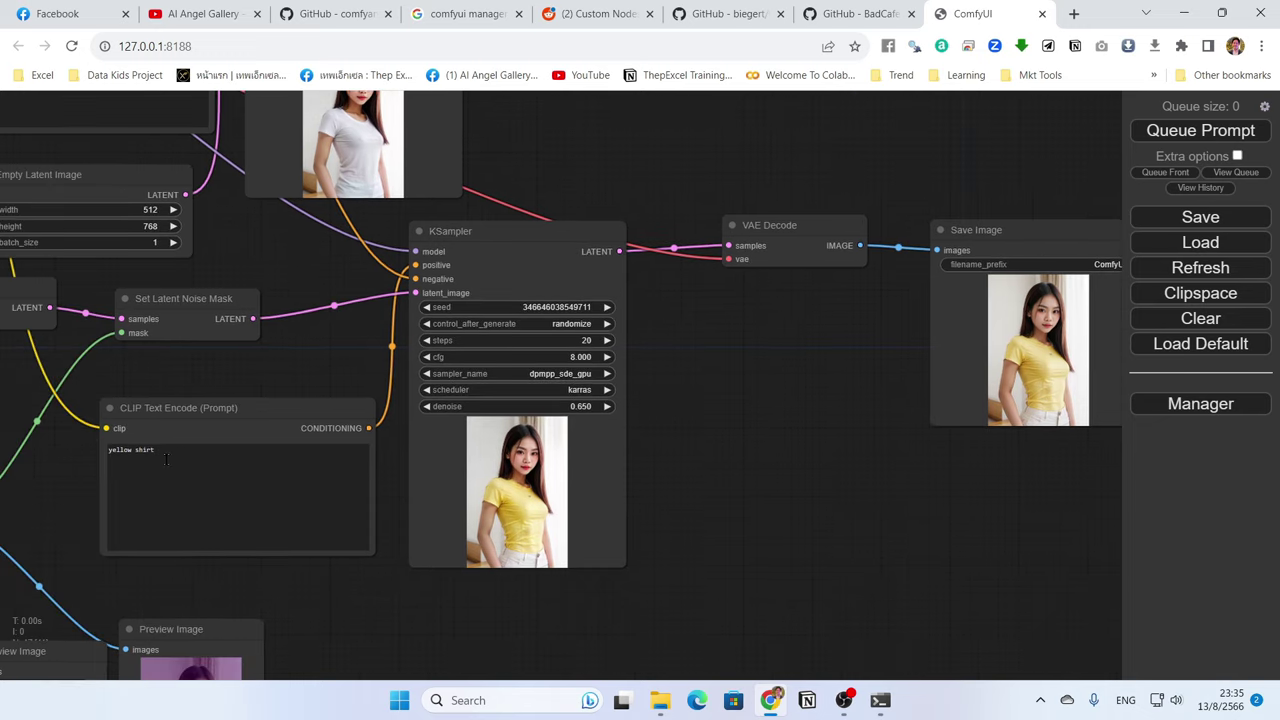